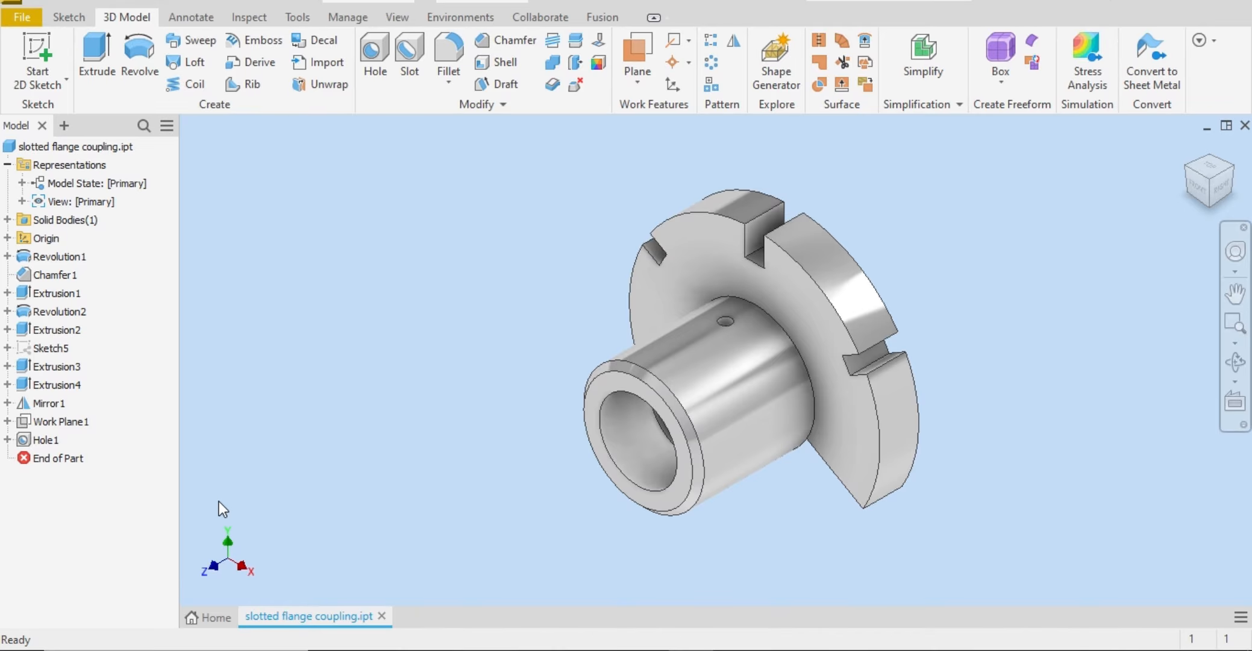
Step: Create a new part from the metric Standard (mm).ipt template and start a 2D sketch on the XY plane
key(ctrl+n)
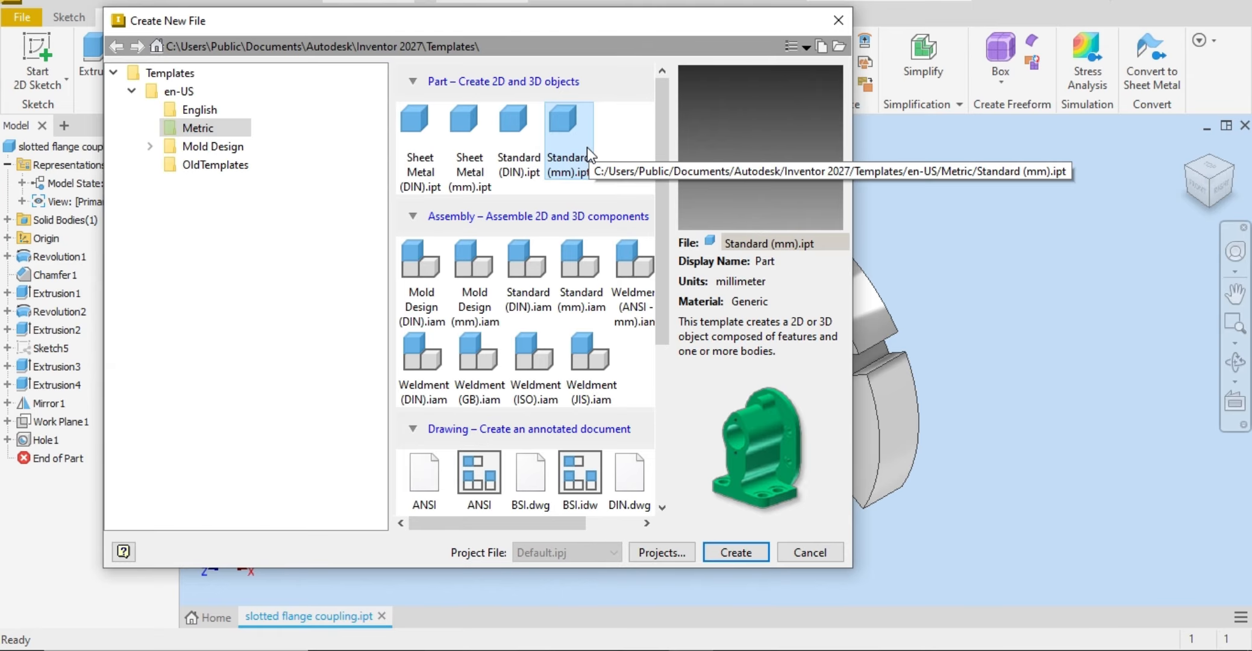
double_click(587, 148)
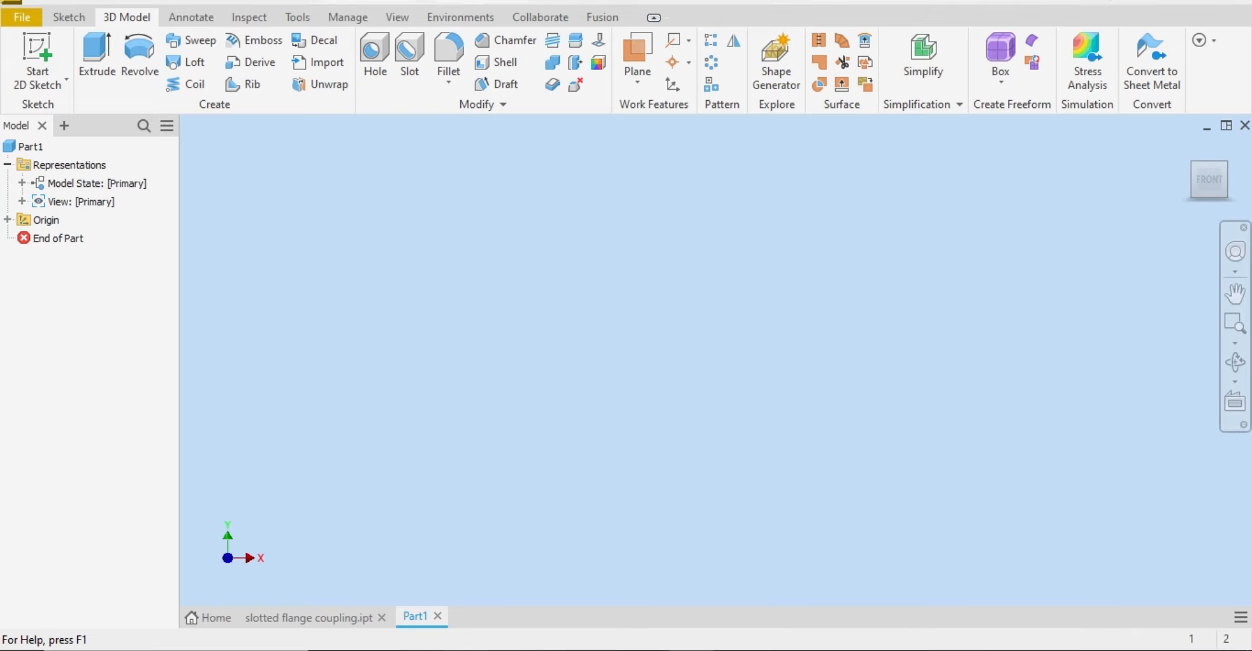
key(alt+Tab)
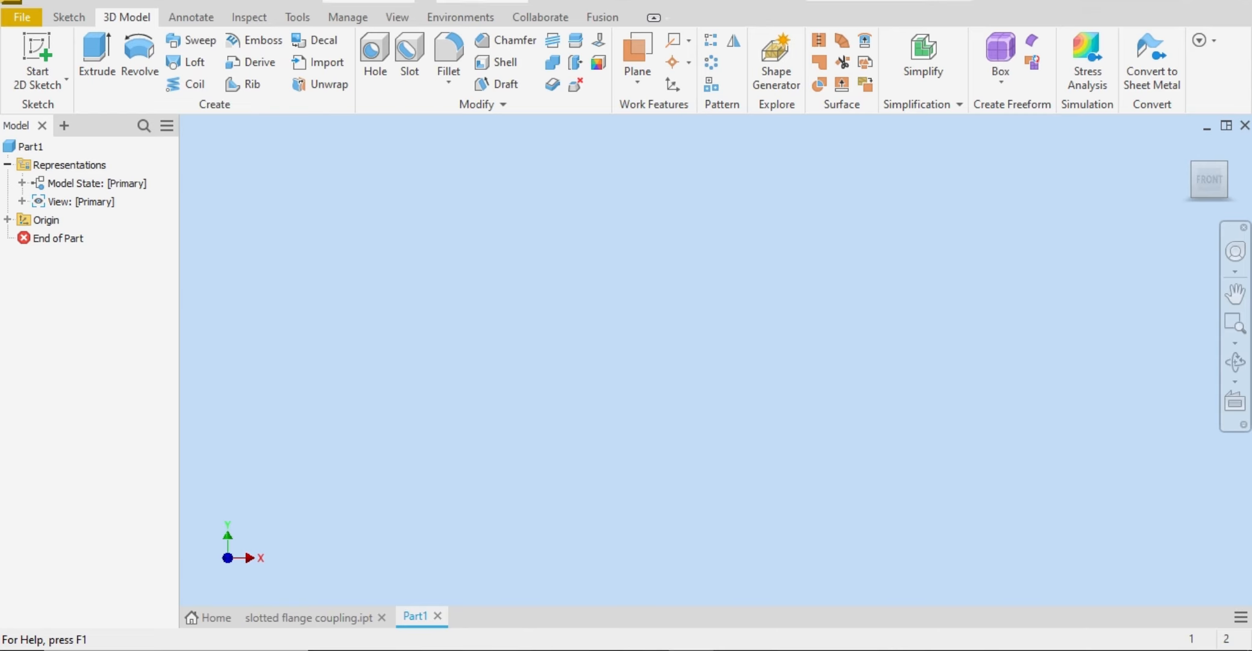
click(43, 51)
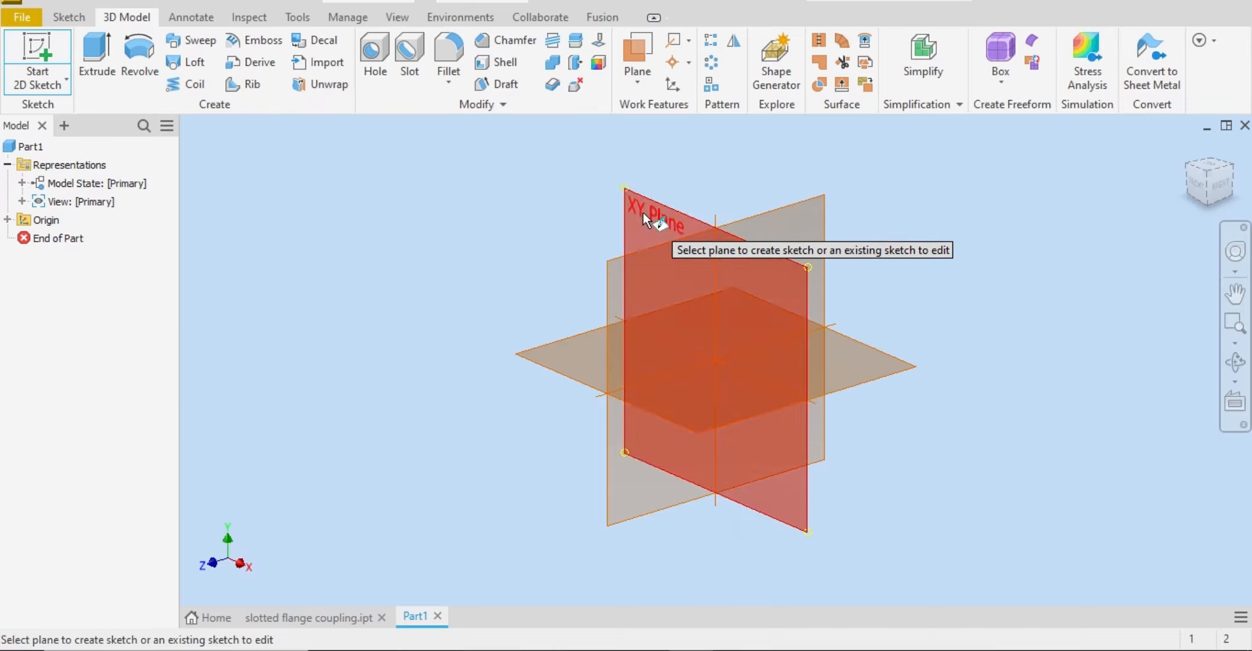
click(643, 212)
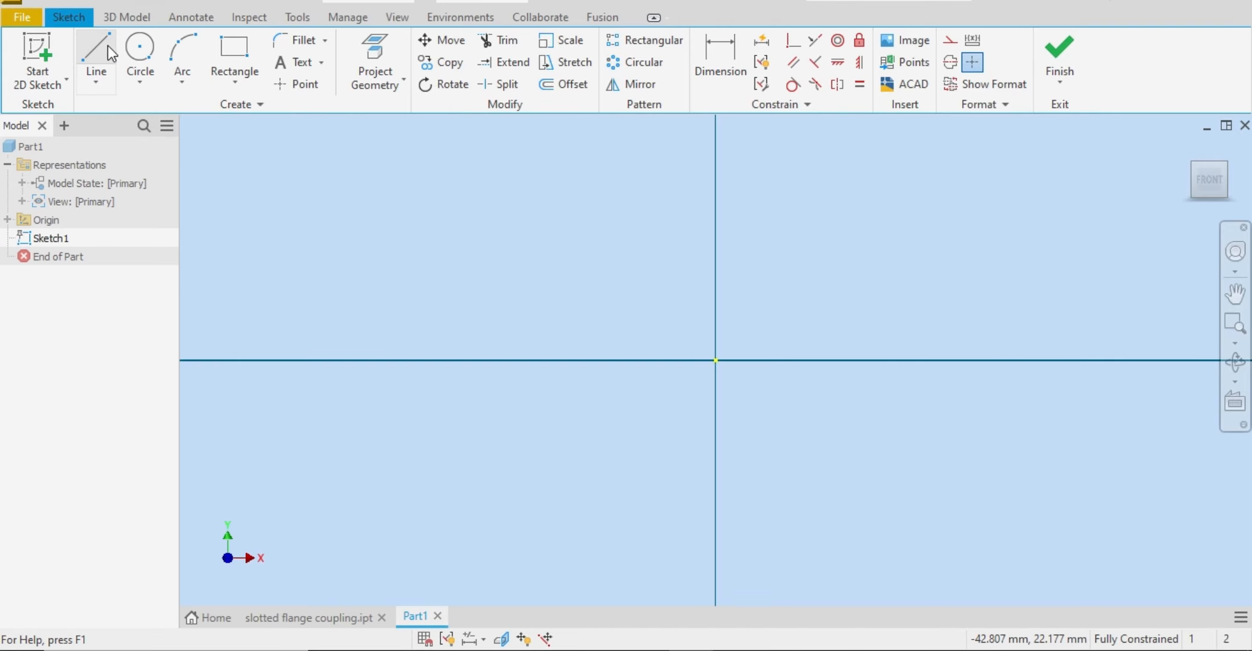
Step: Sketch a horizontal line about 16 mm long just above the origin, spanning both sides of the vertical axis
click(109, 52)
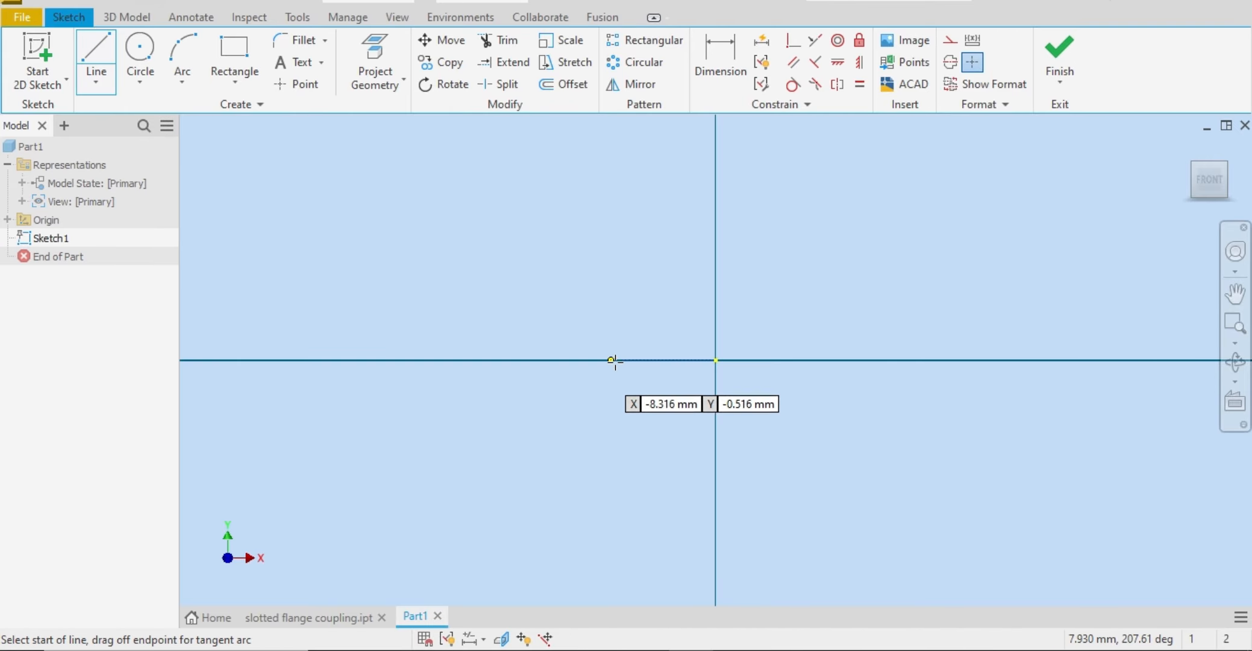
click(611, 315)
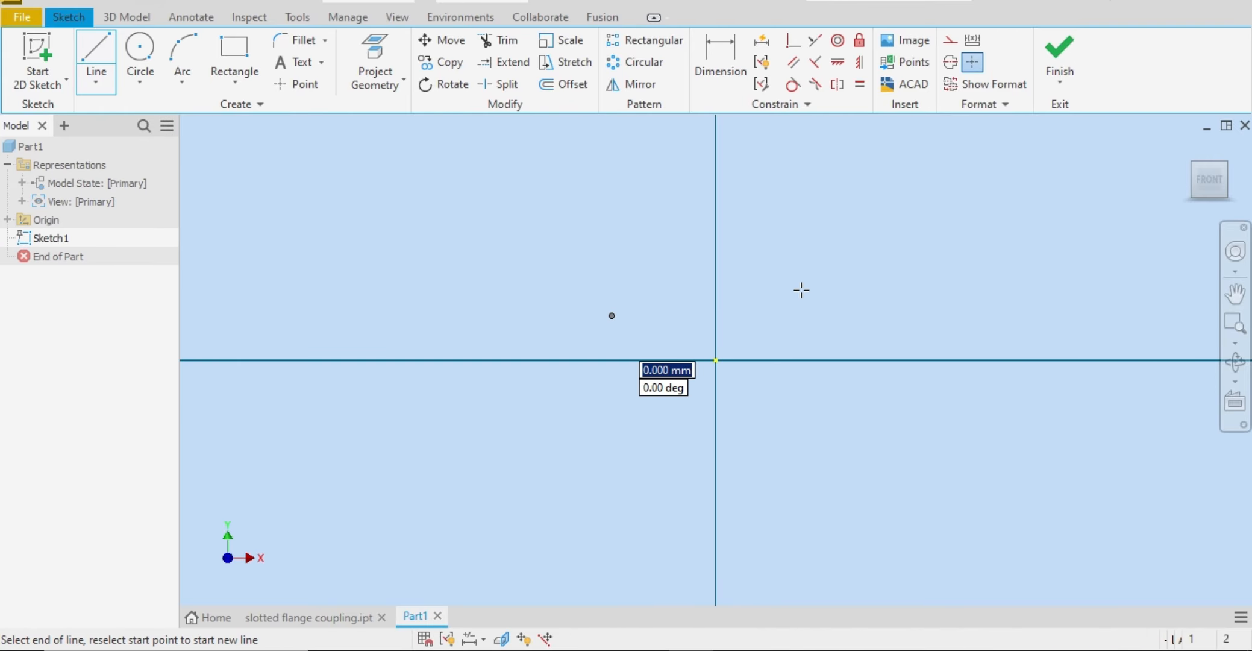
click(838, 313)
right_click(838, 314)
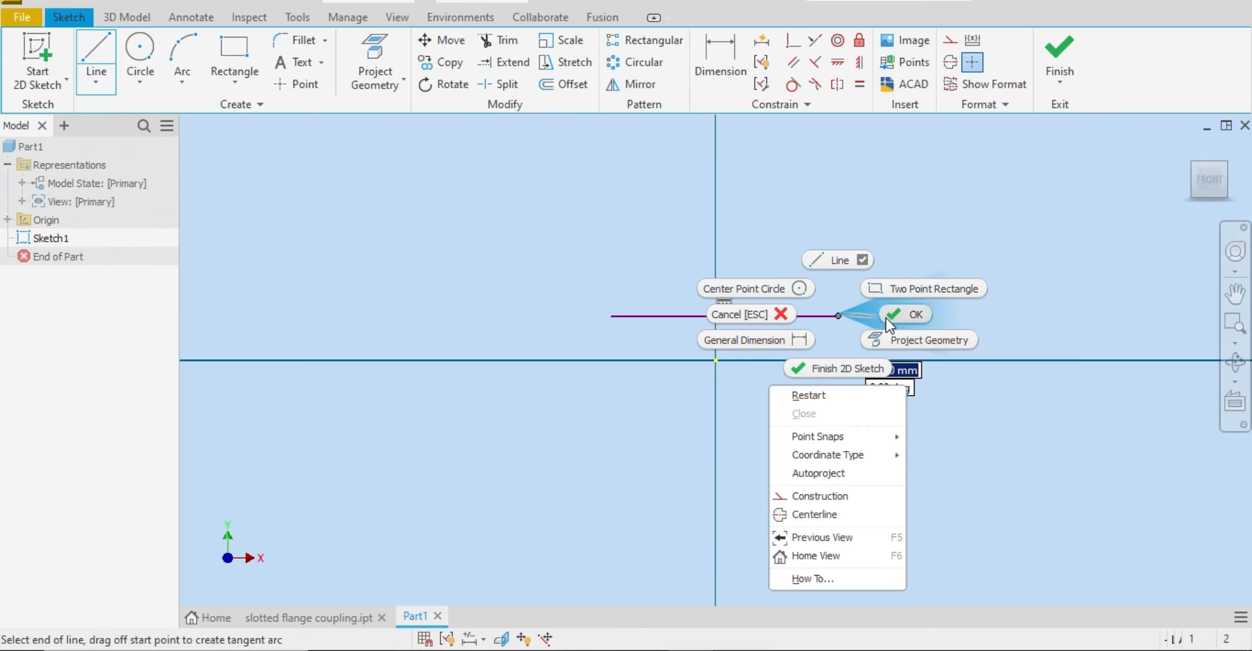
click(911, 314)
Step: Dimension the horizontal line's length to 80 mm
click(713, 69)
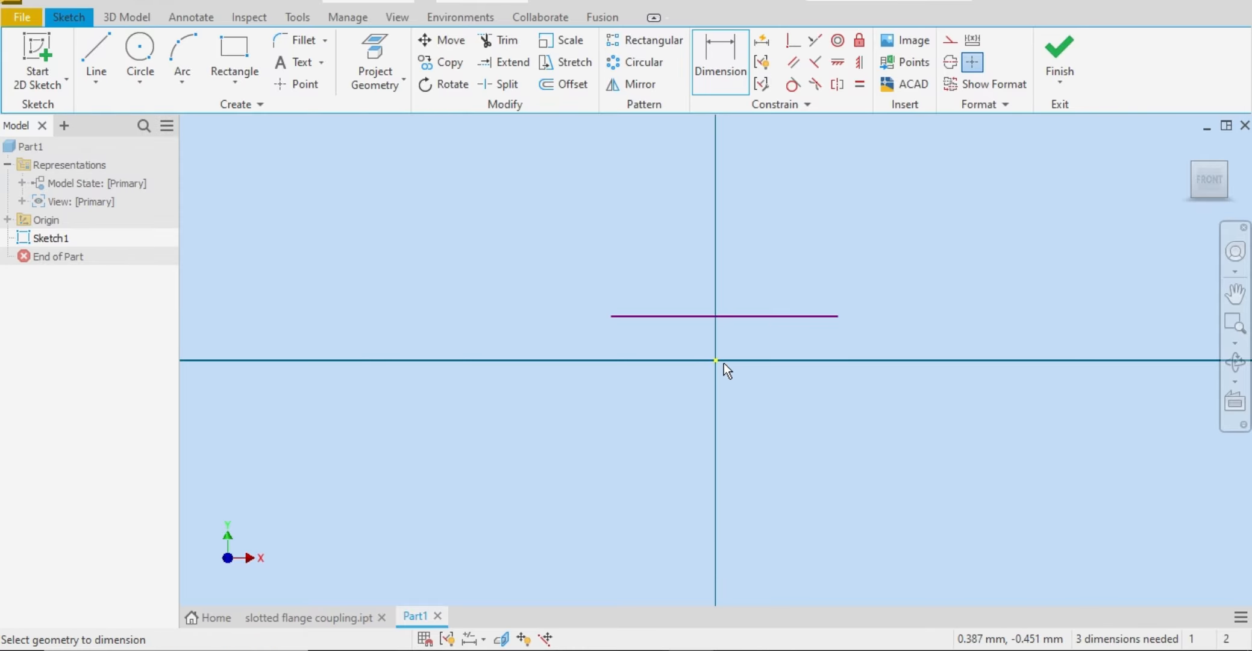
click(774, 316)
click(745, 248)
text(80)
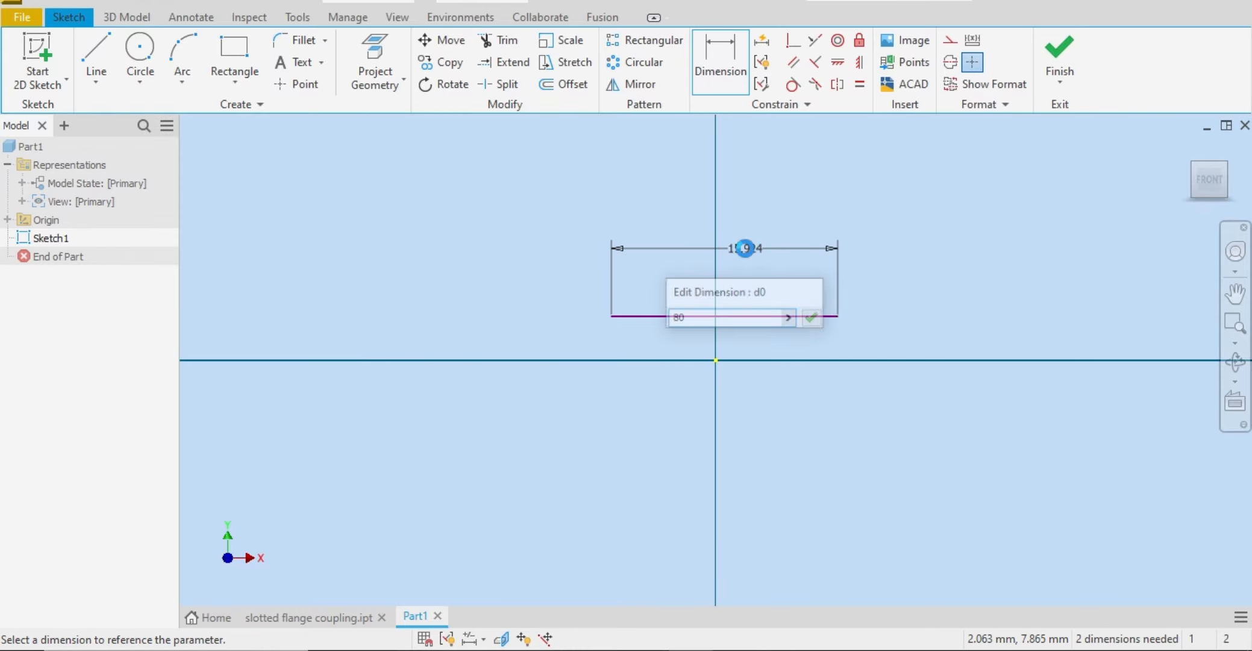
key(Return)
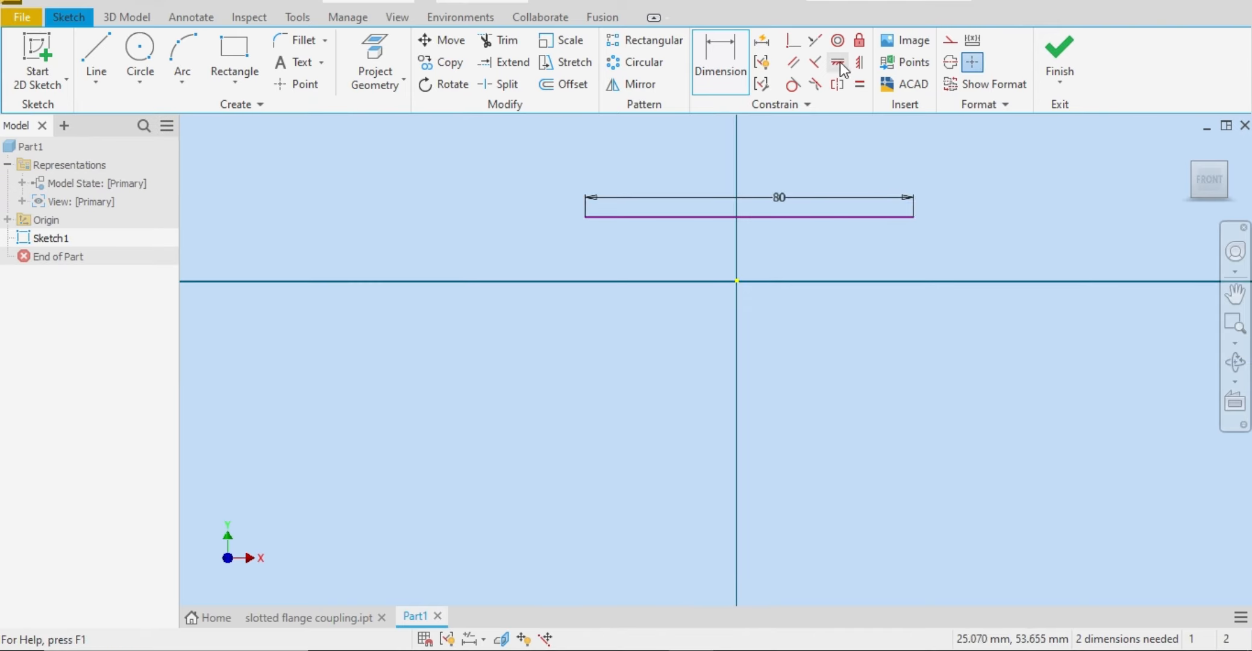
Step: Apply a vertical constraint between the midpoint of the 80 mm line and the origin
click(860, 62)
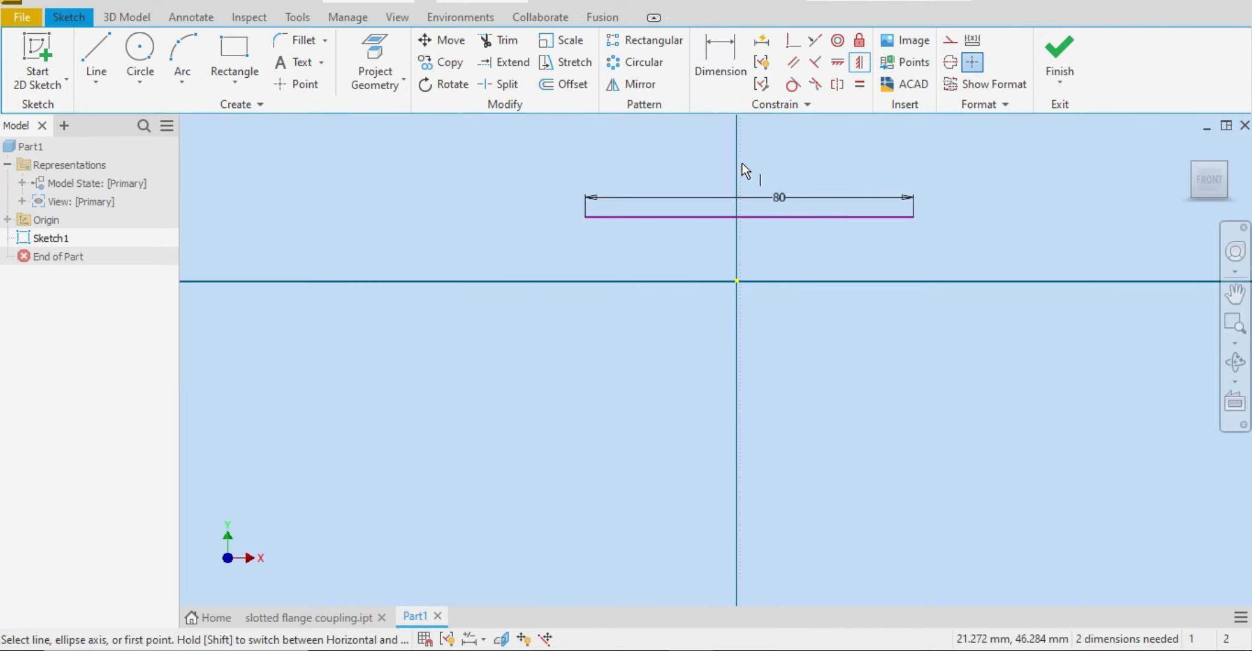
click(755, 218)
click(736, 282)
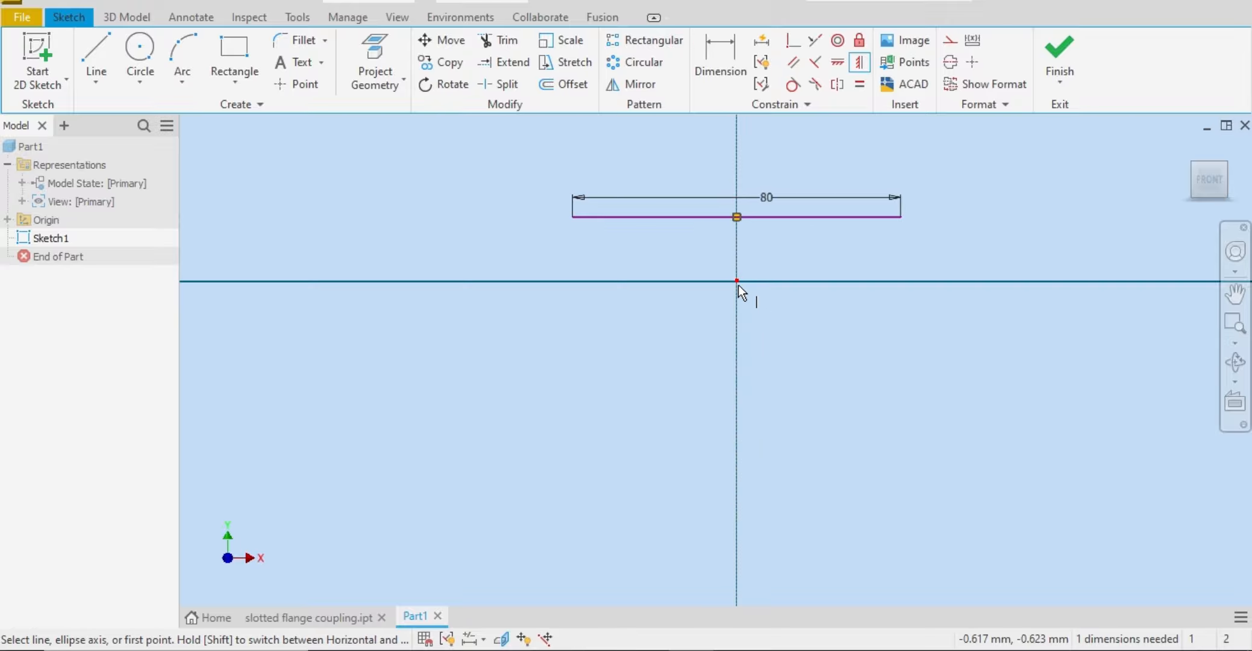
right_click(773, 297)
click(835, 303)
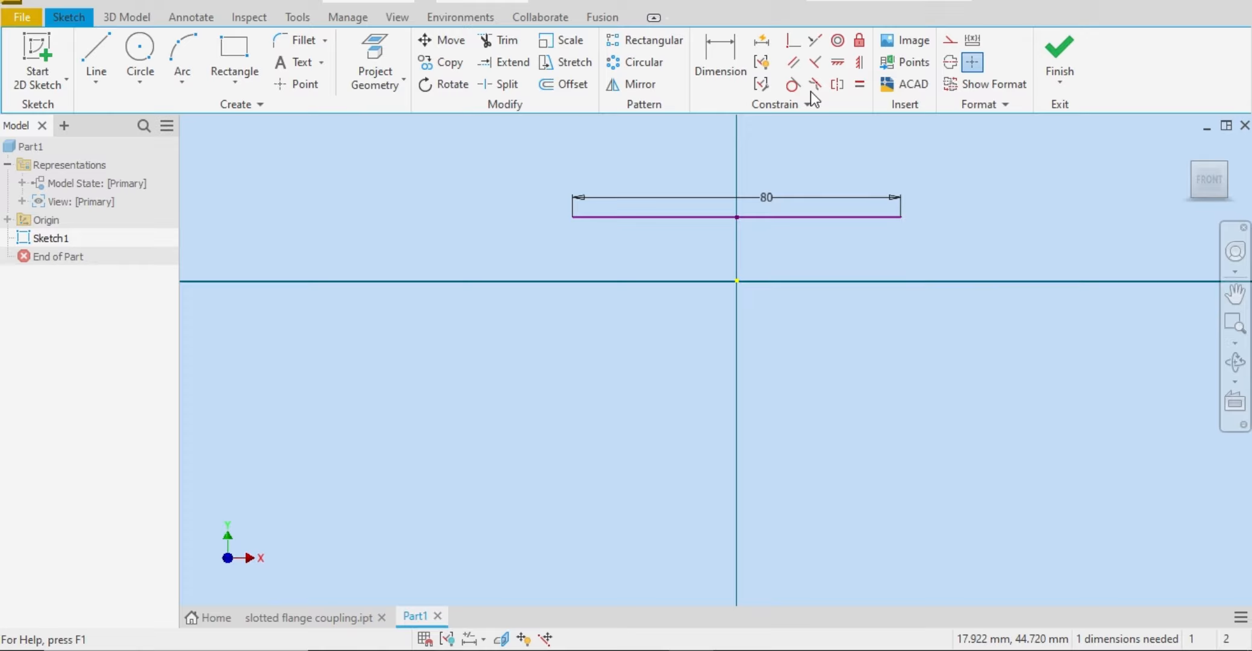
Step: Make the 80 mm line's midpoint coincident with the origin
click(793, 39)
click(738, 217)
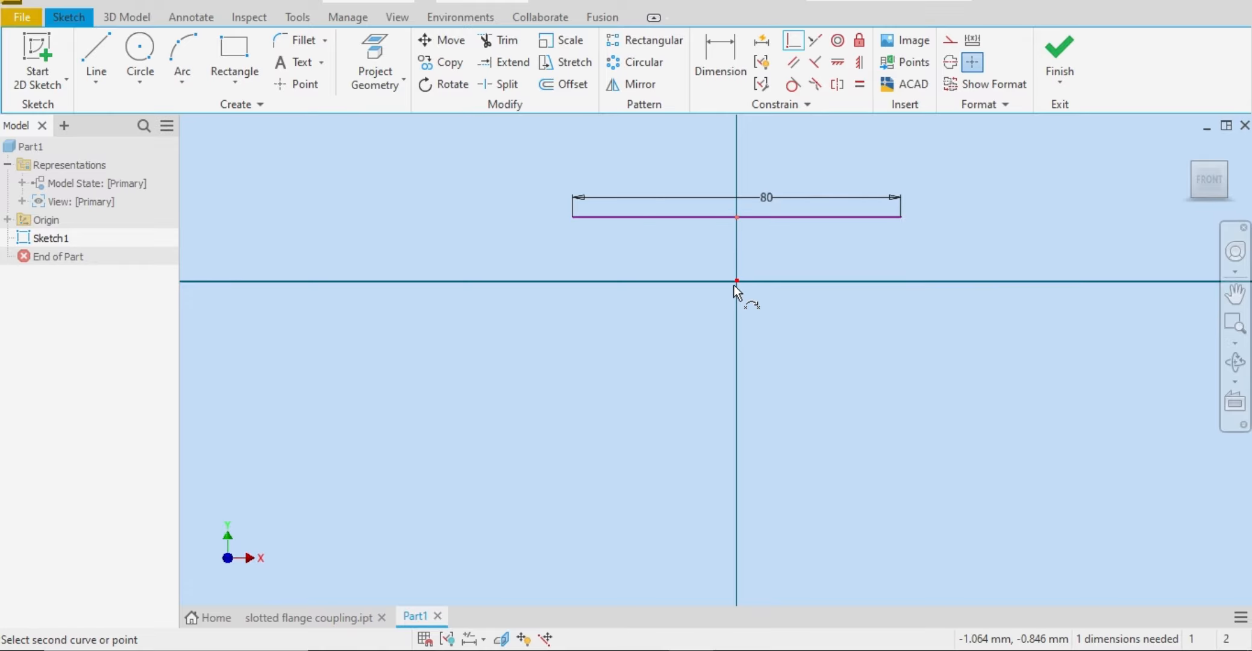
click(735, 282)
right_click(735, 334)
click(831, 336)
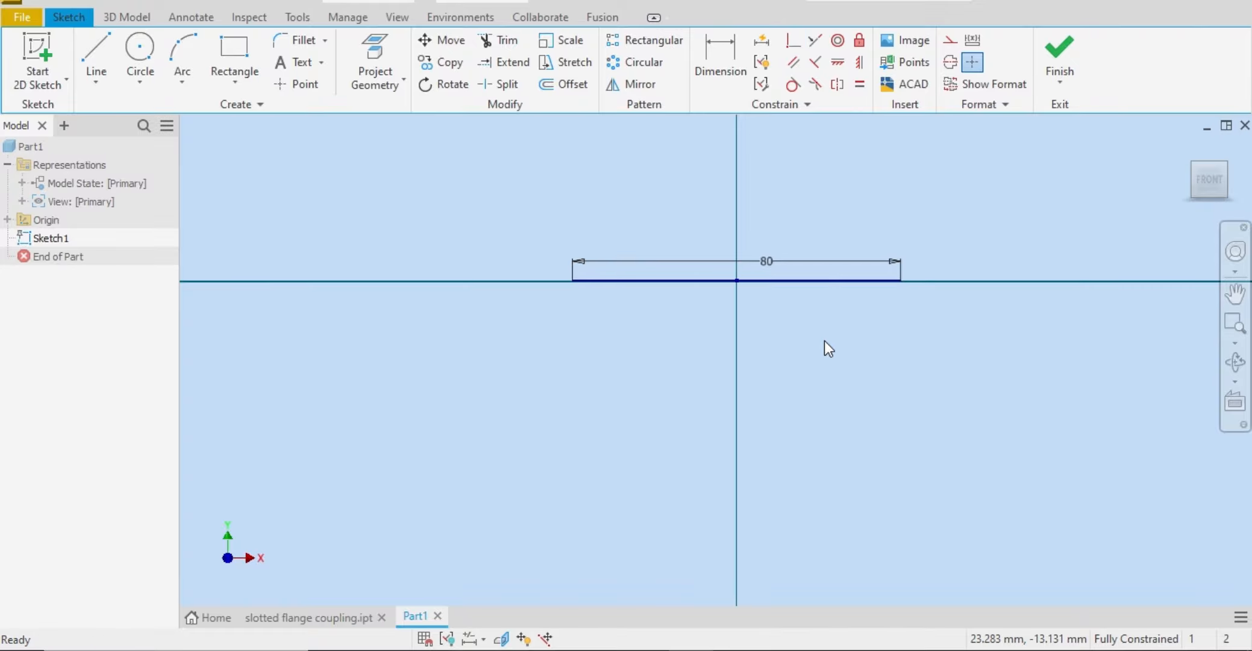
Step: Convert the 80 mm line through the origin to a centerline
drag(913, 234, 654, 411)
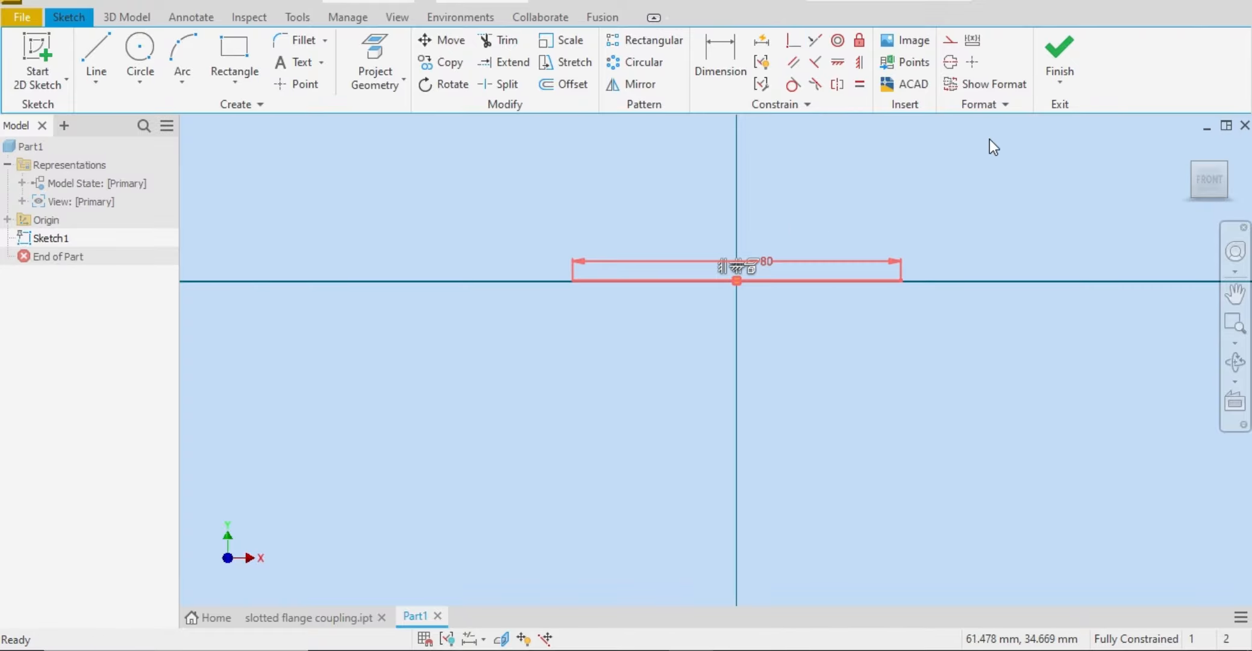
click(949, 64)
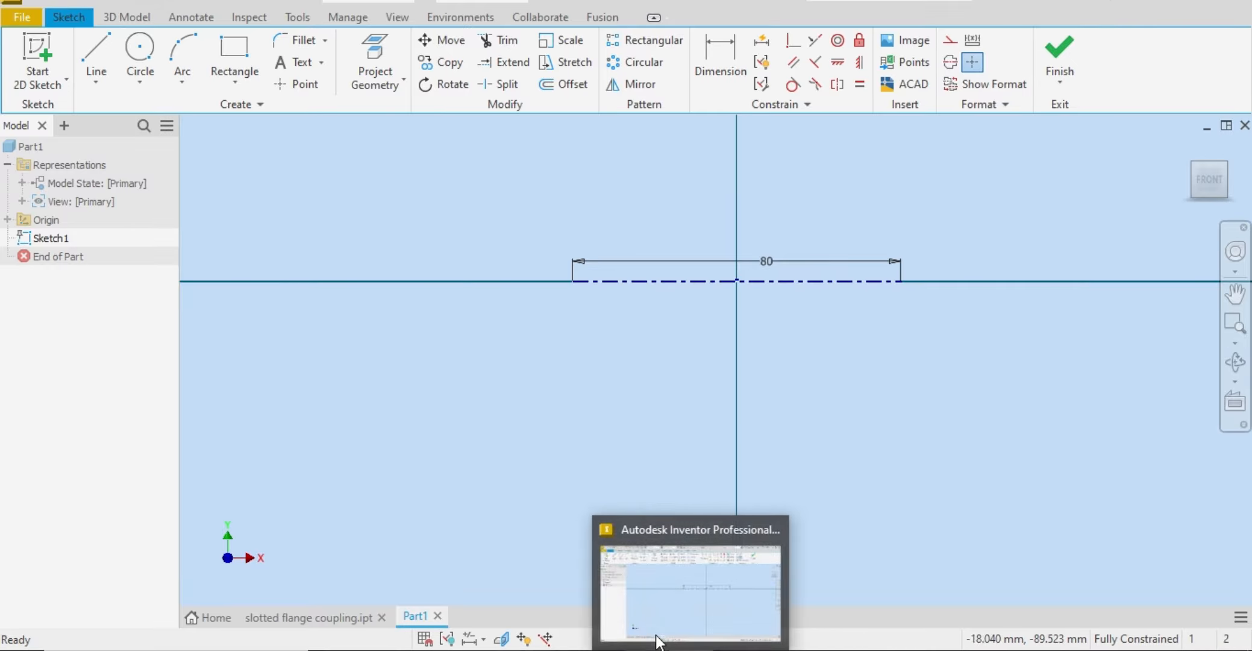
Step: Sketch a vertical line about 26 mm up from the centerline's left endpoint and a horizontal line about 26 mm rightward from its top
click(467, 596)
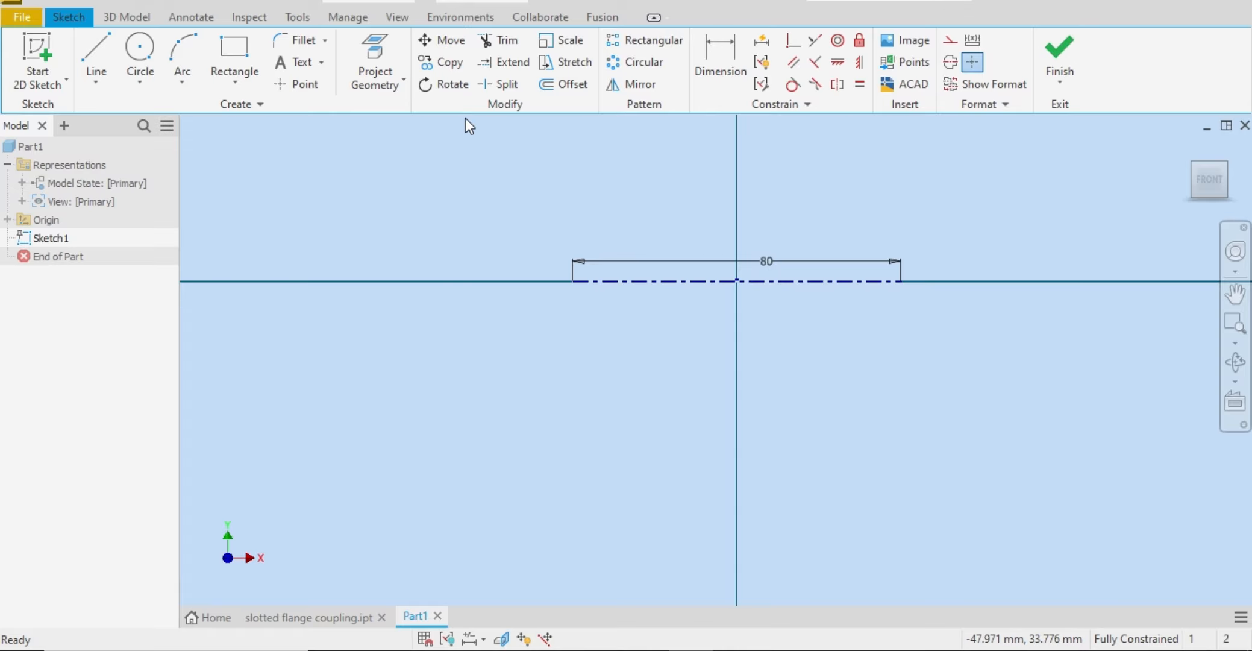
click(96, 51)
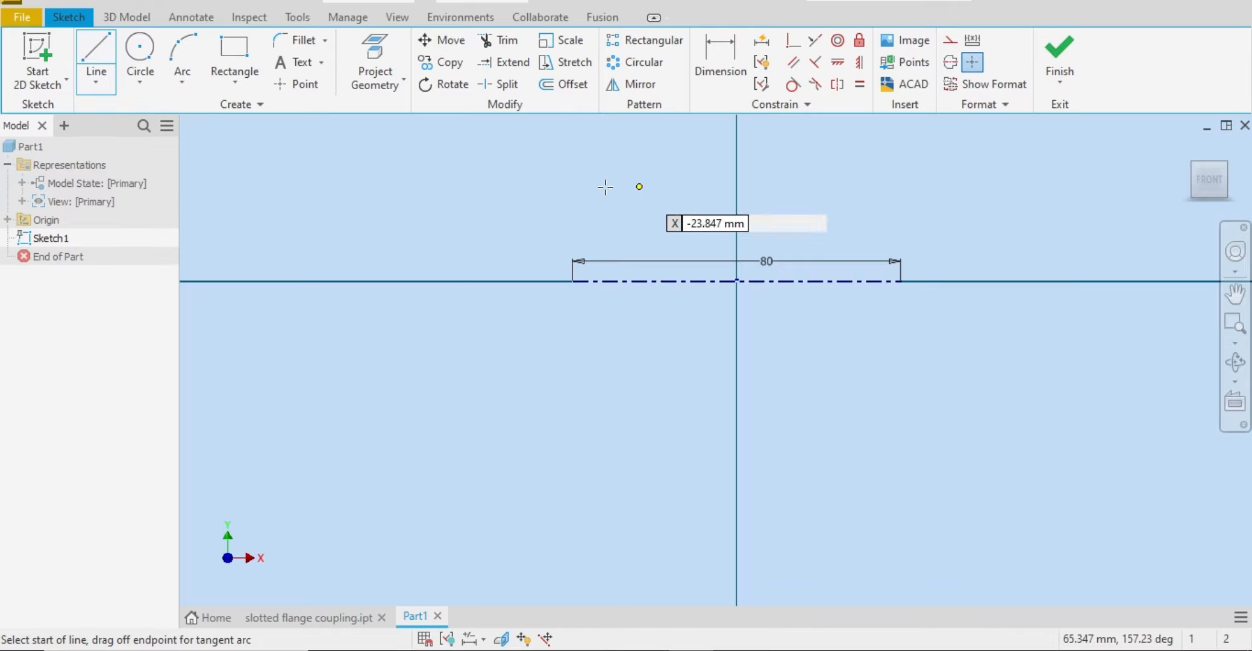
click(574, 175)
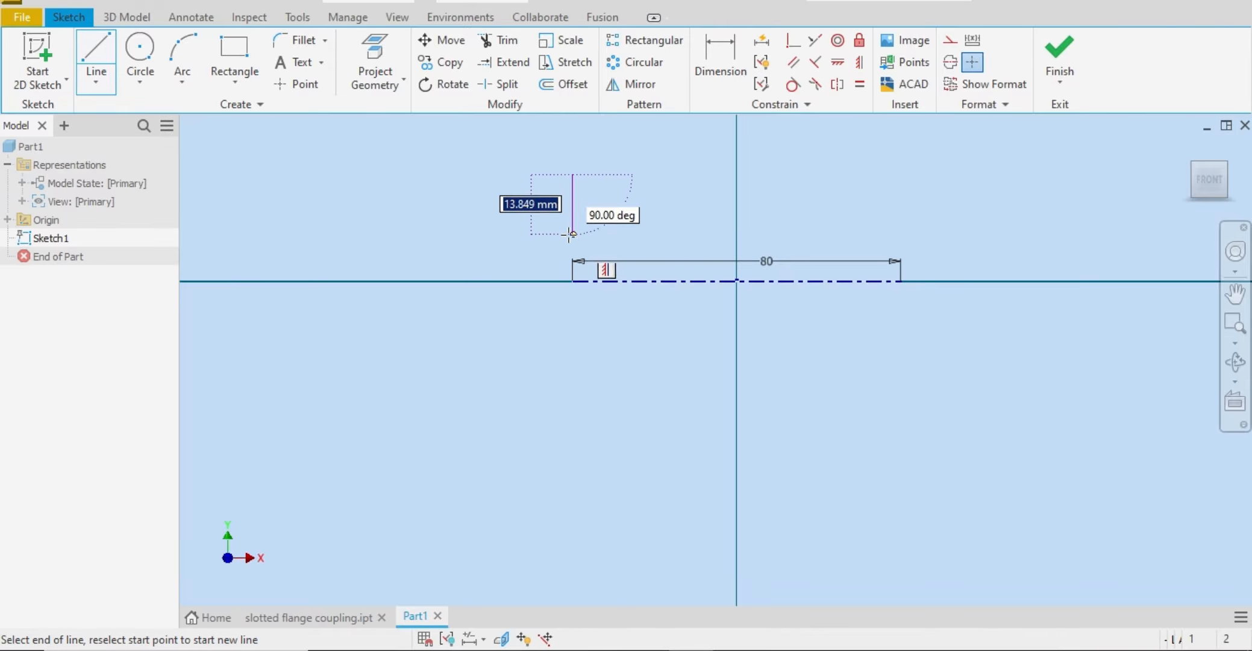
double_click(573, 280)
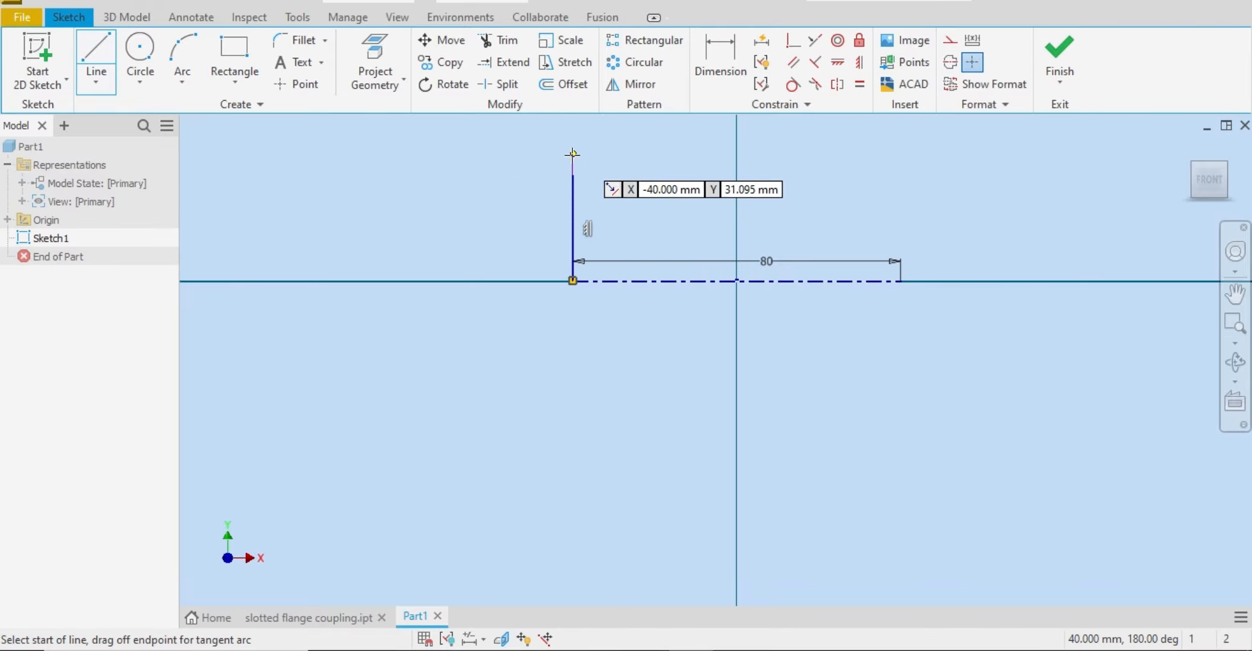
click(573, 175)
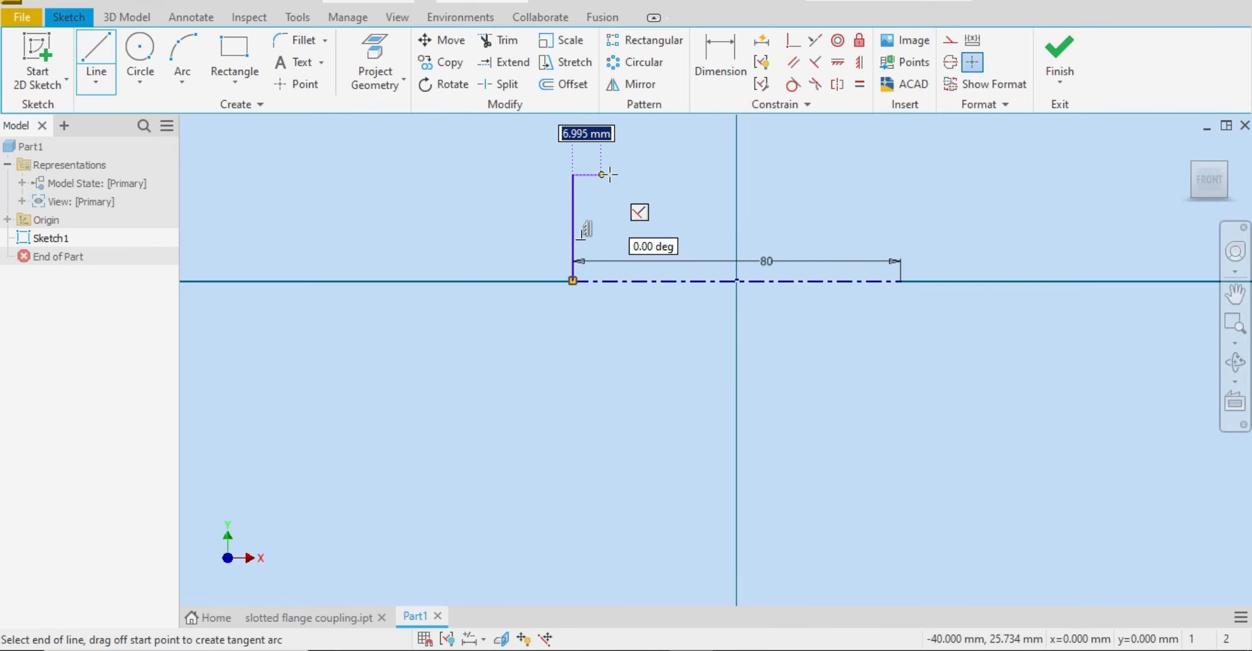
click(678, 175)
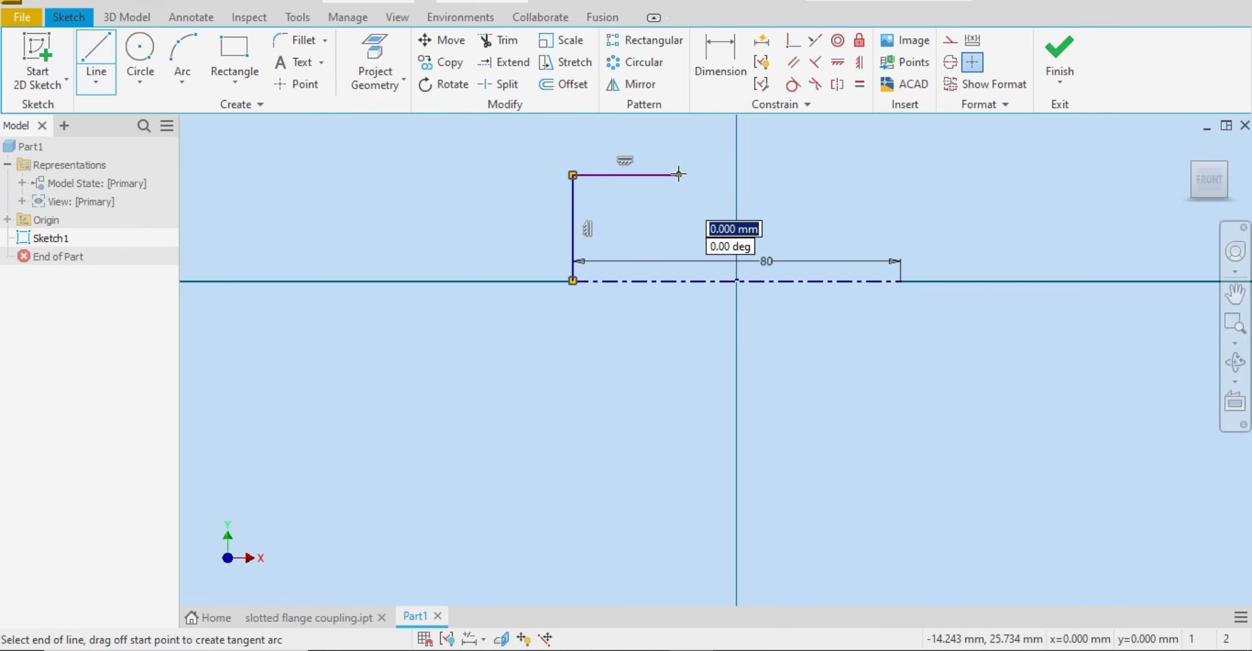
right_click(678, 175)
click(743, 170)
Step: Add a 62 mm diameter dimension between the upper horizontal line and the centerline
click(723, 66)
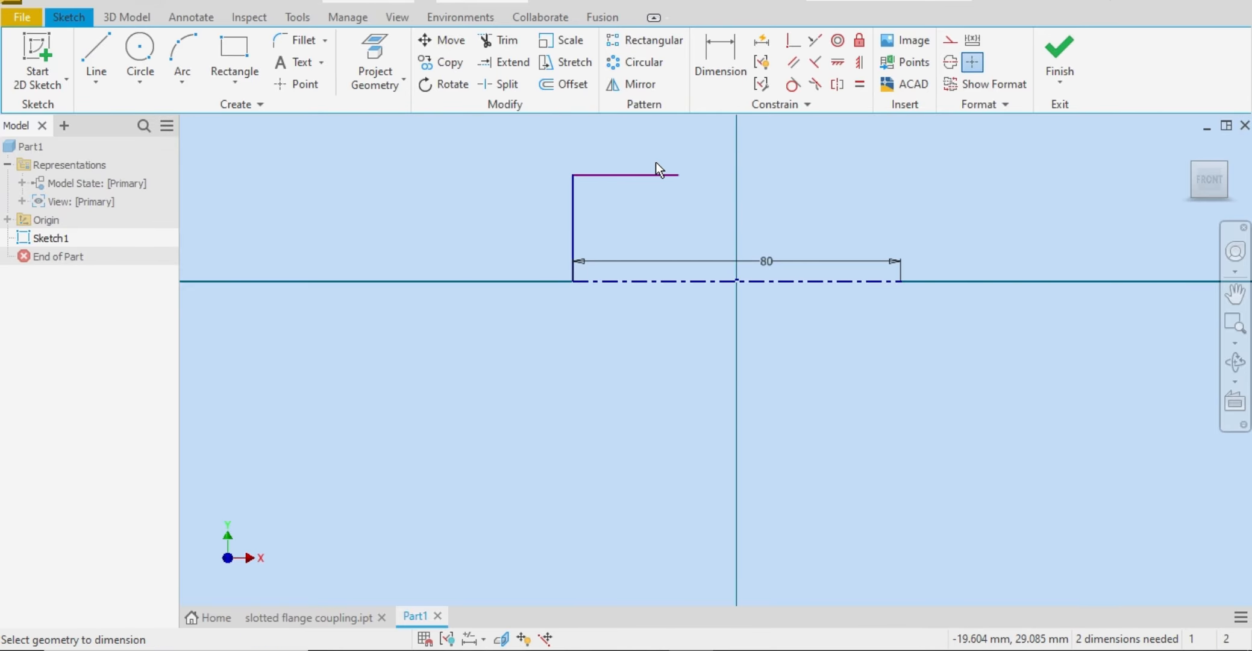
click(624, 176)
click(630, 281)
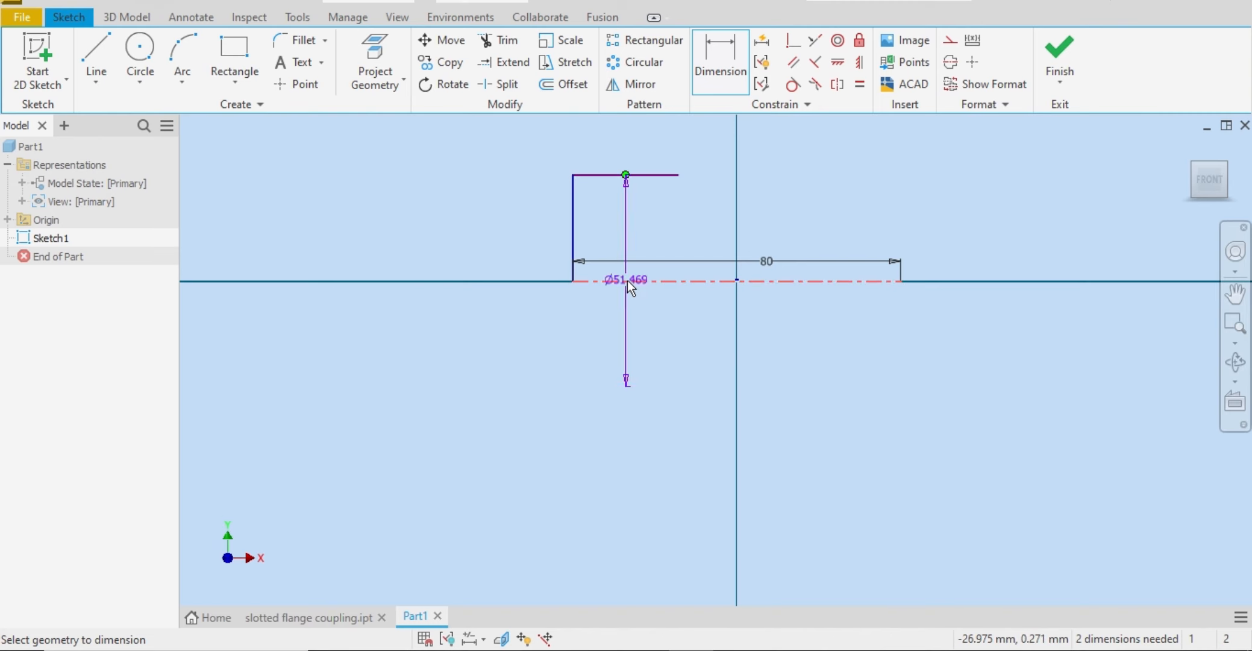
click(489, 255)
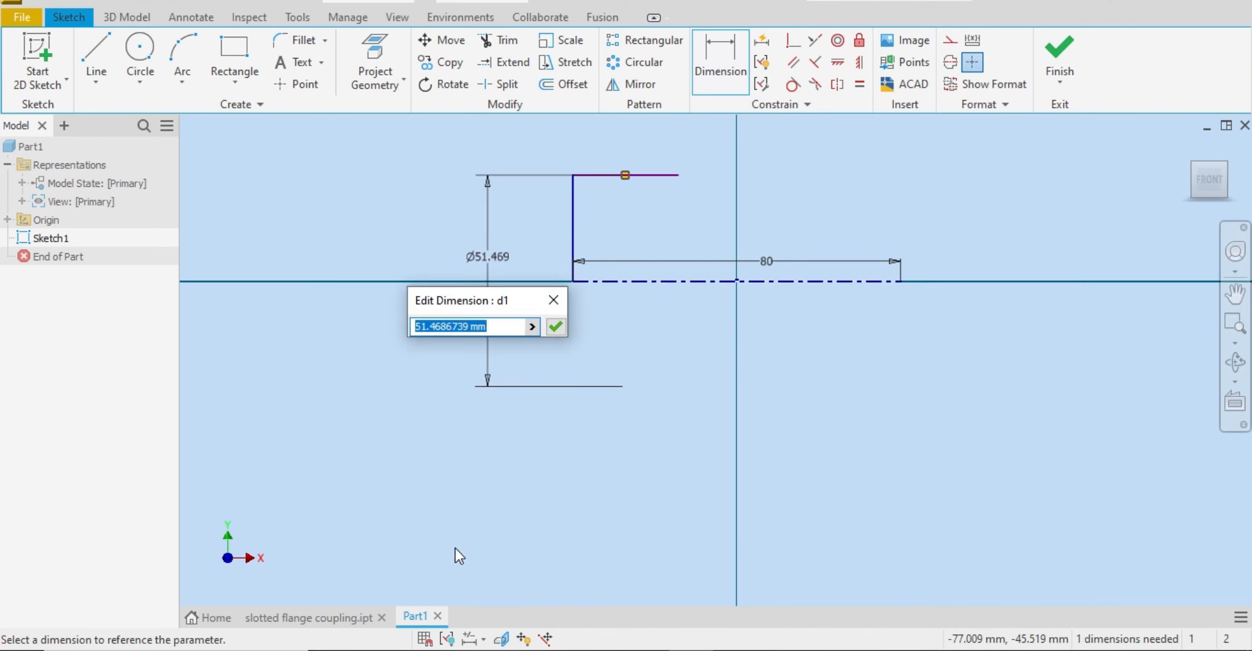
key(alt+Tab)
key(alt+Tab)
text(62)
key(Return)
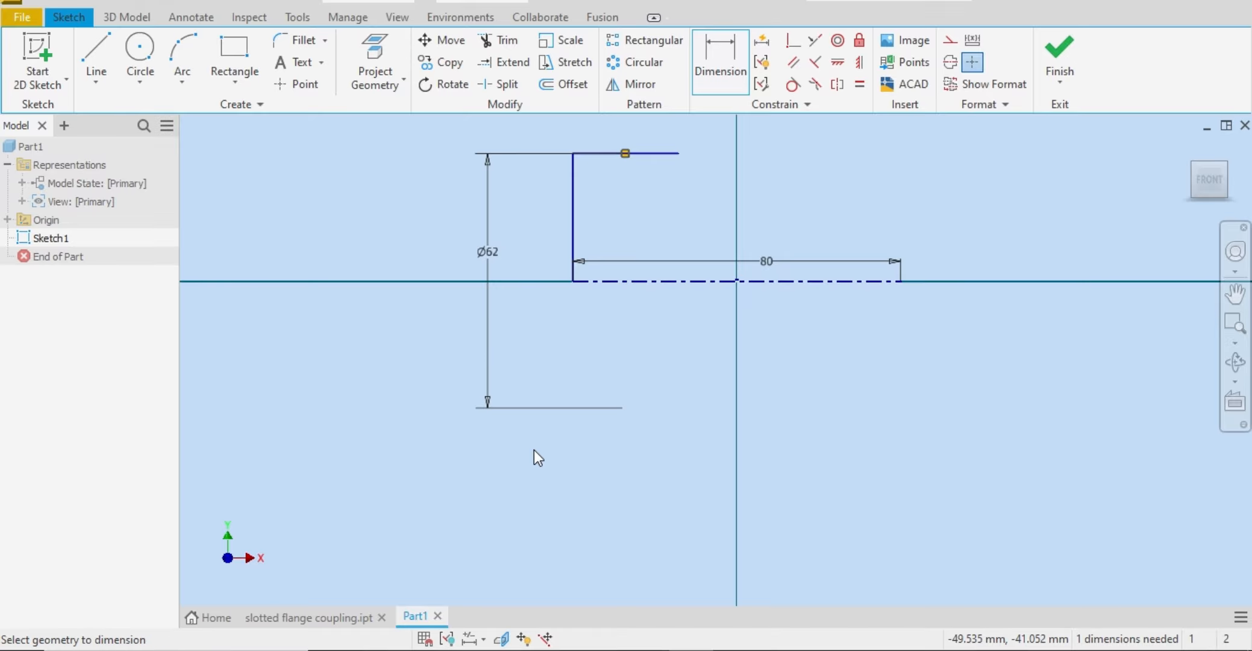
Step: Check the section lengths in the Word reference drawing, and dimension the upper horizontal line's length to 36+24 mm
key(alt+Tab)
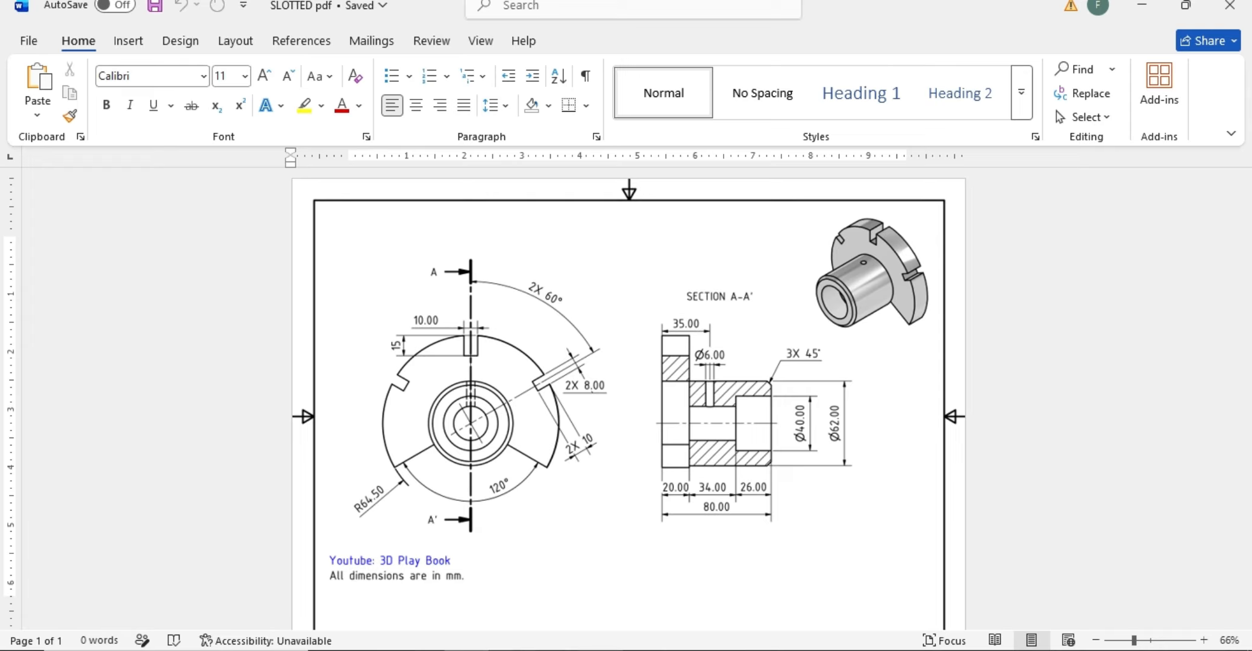
click(473, 608)
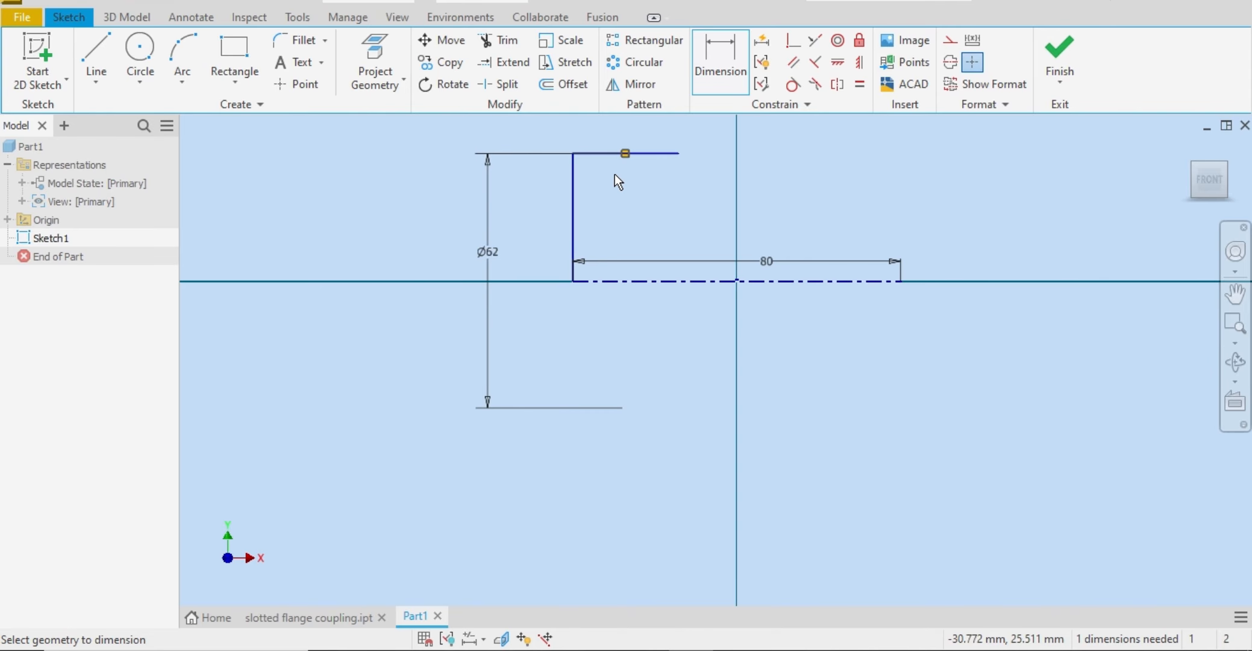
click(464, 650)
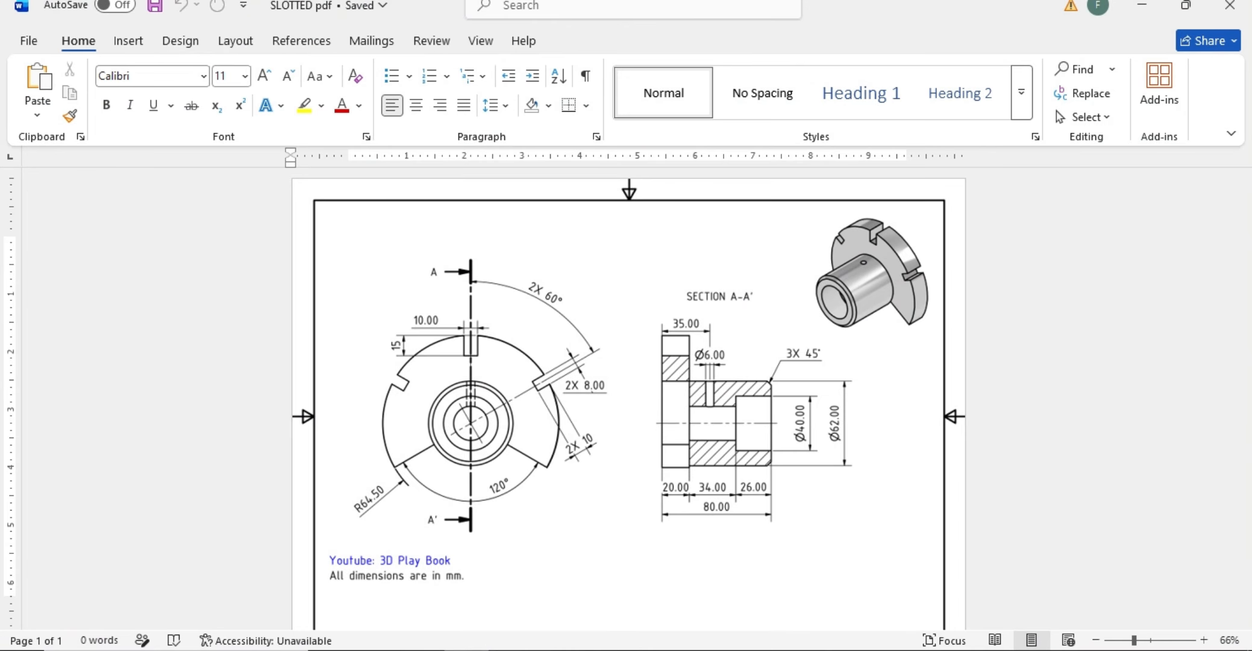
click(476, 650)
key(Escape)
click(731, 69)
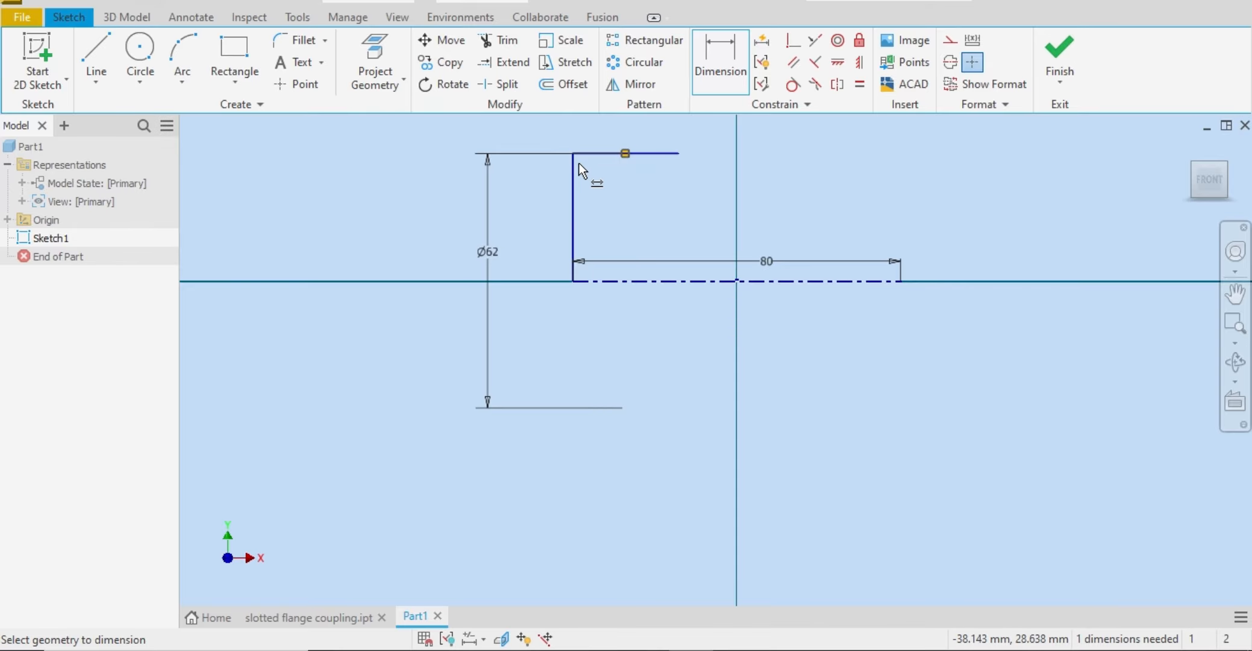
click(681, 153)
click(640, 347)
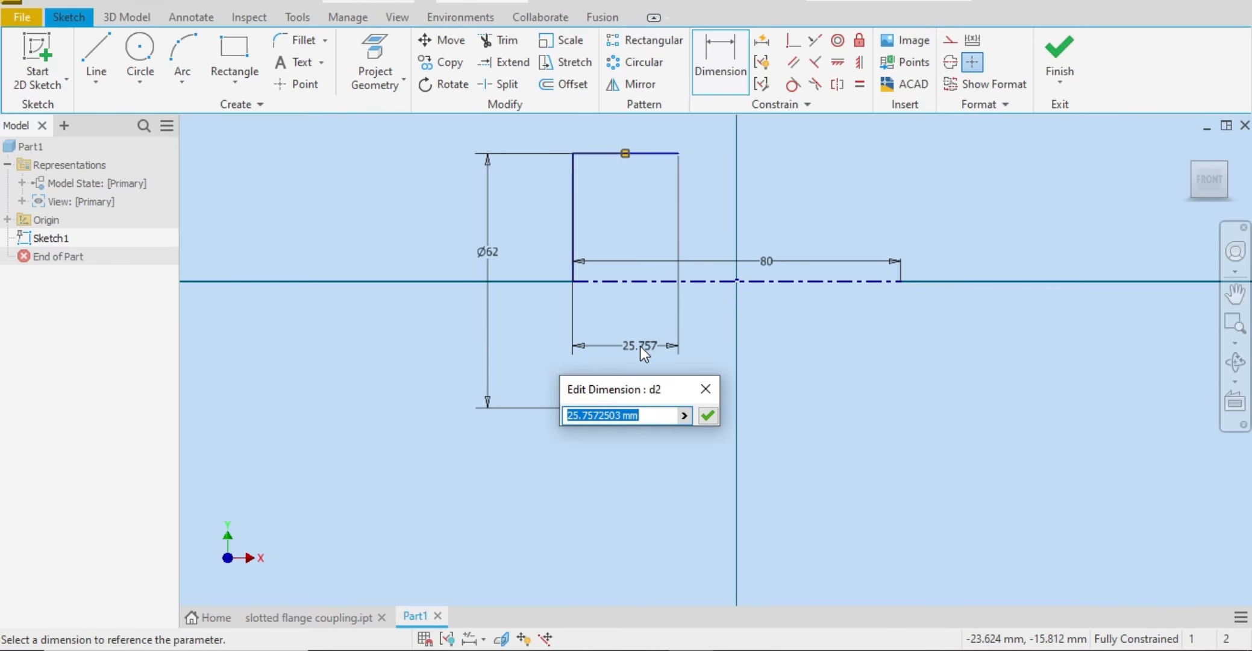
text(36)
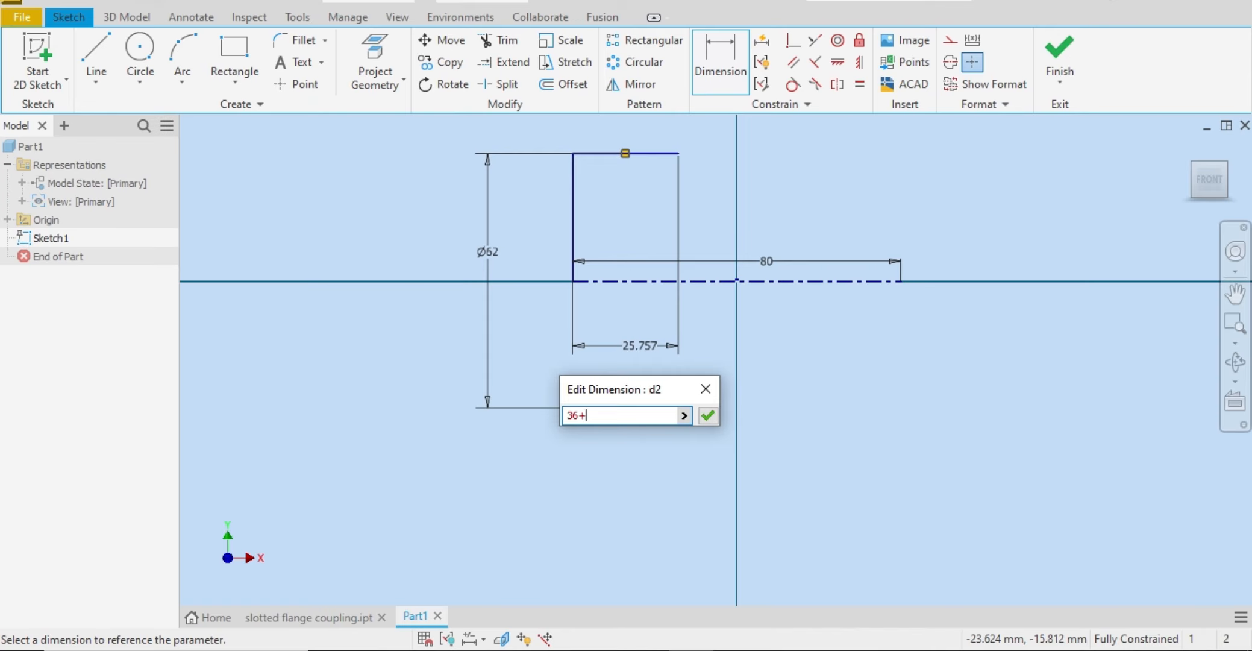
text(+24)
key(Return)
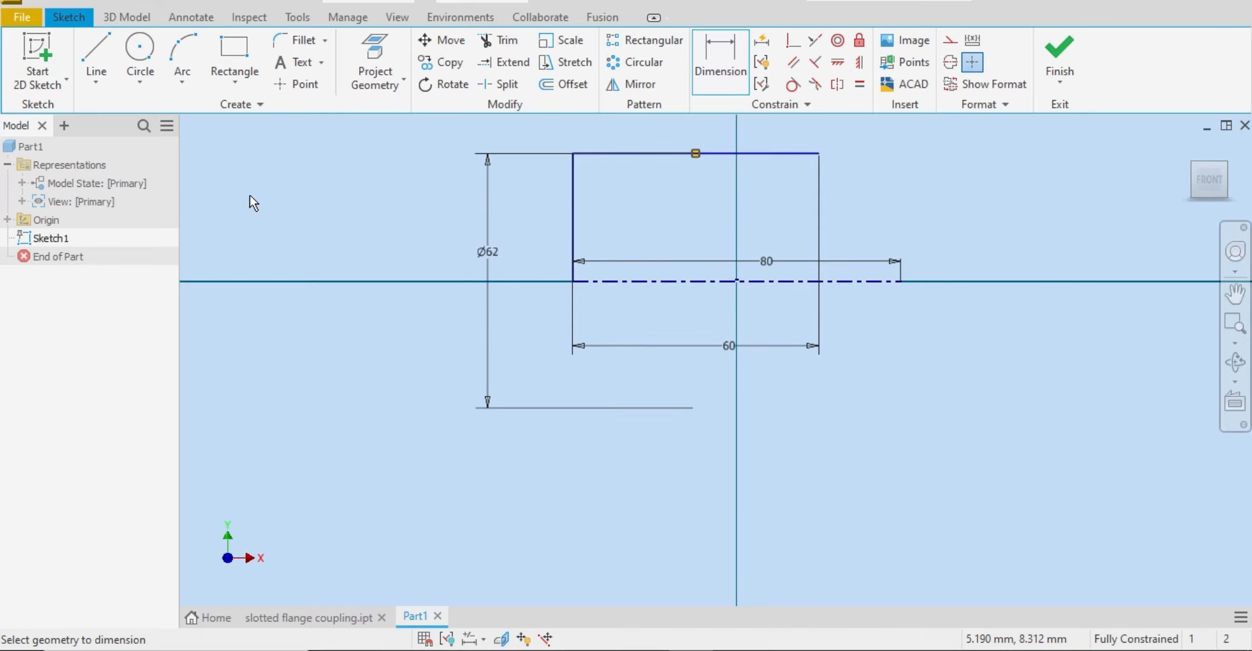
Step: Close the half-section profile with a vertical line from the upper horizontal line's right endpoint down to the centerline
click(97, 57)
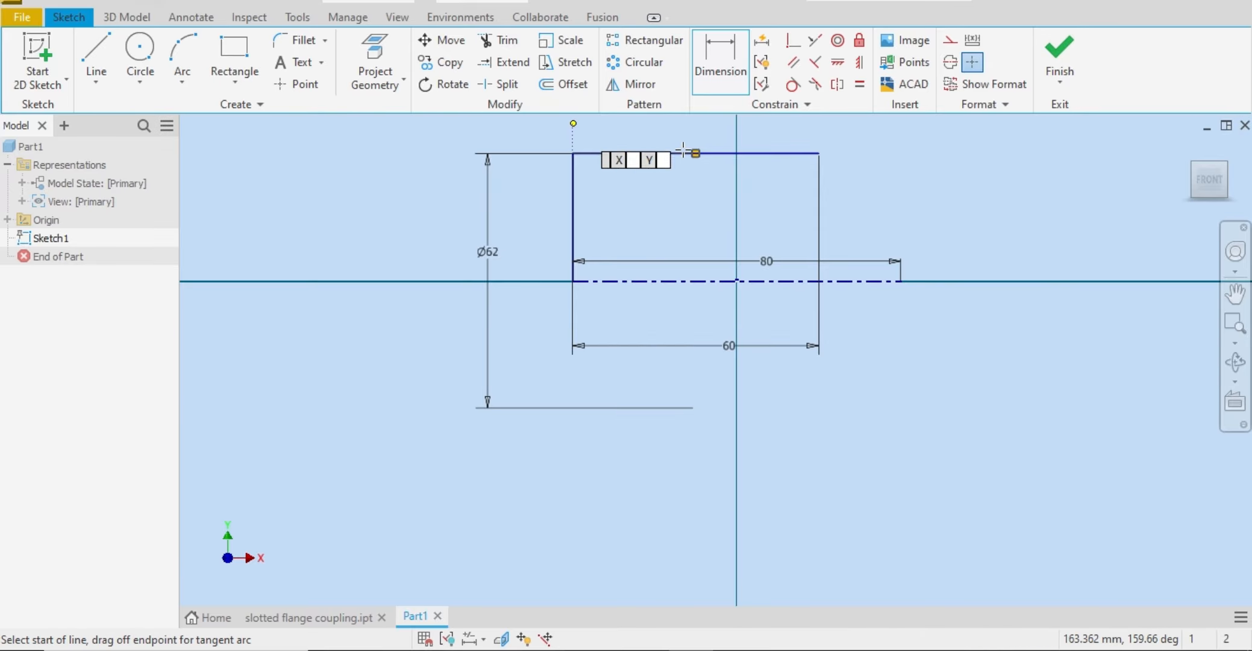
click(820, 152)
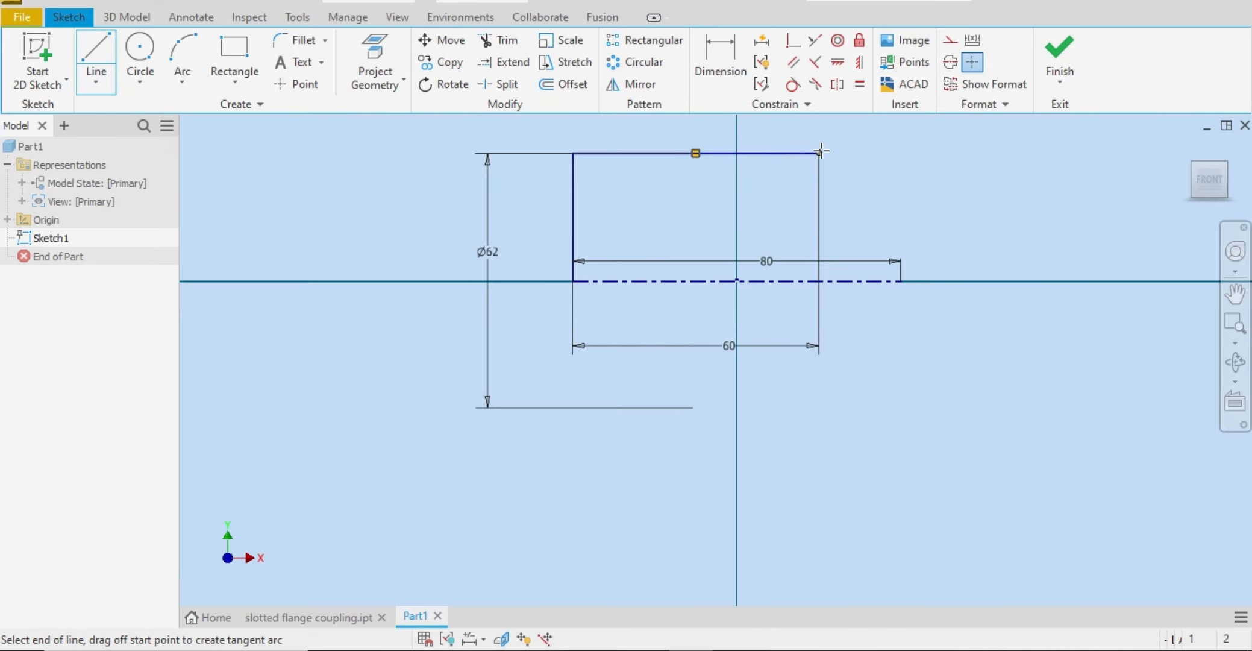
click(818, 281)
right_click(814, 286)
click(874, 284)
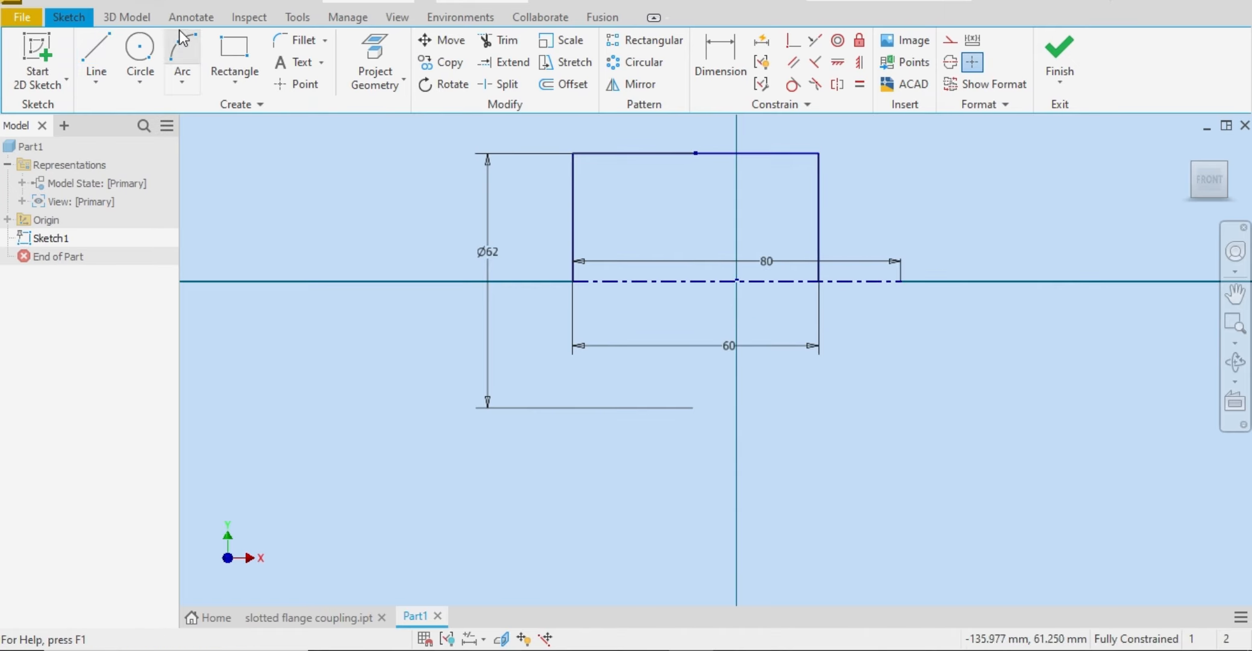
Step: Revolve the closed half-section profile a full 360 degrees around the centerline as a new solid
click(124, 19)
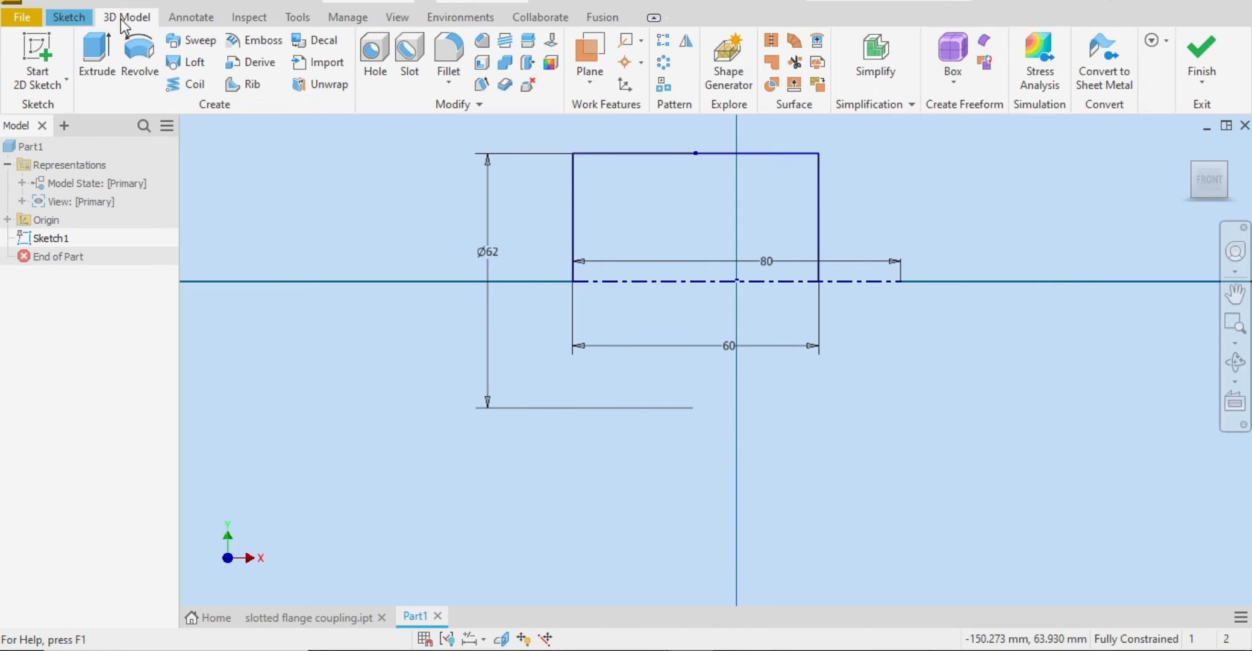
click(142, 74)
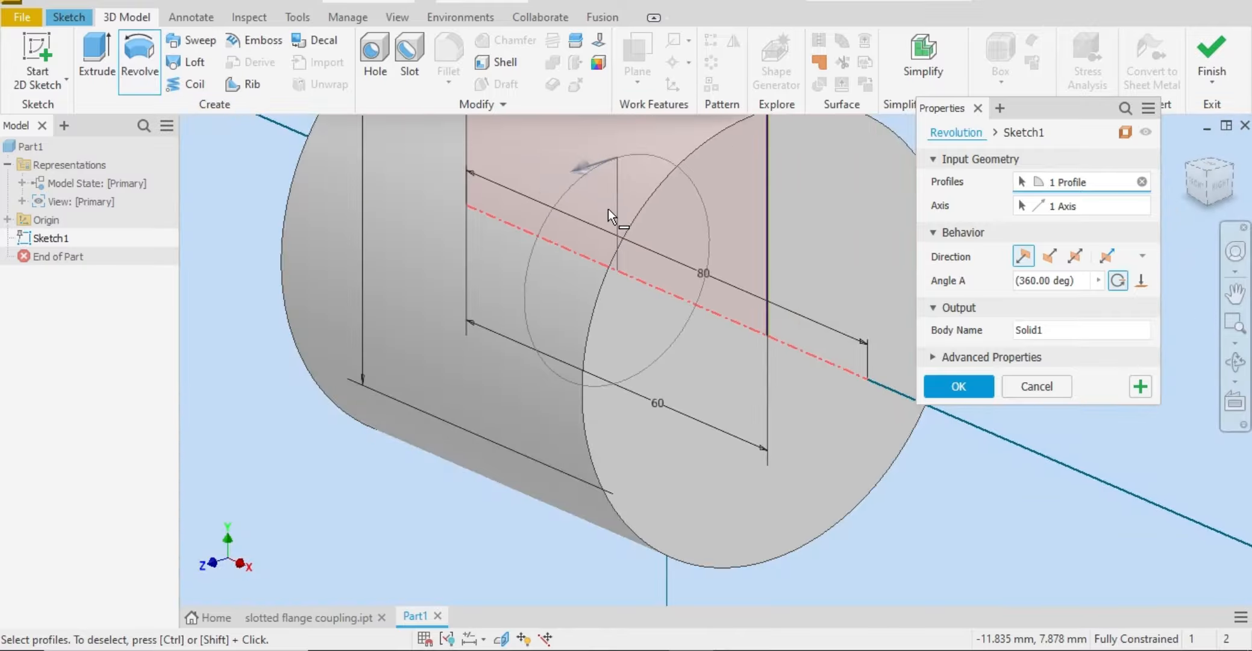
click(1193, 179)
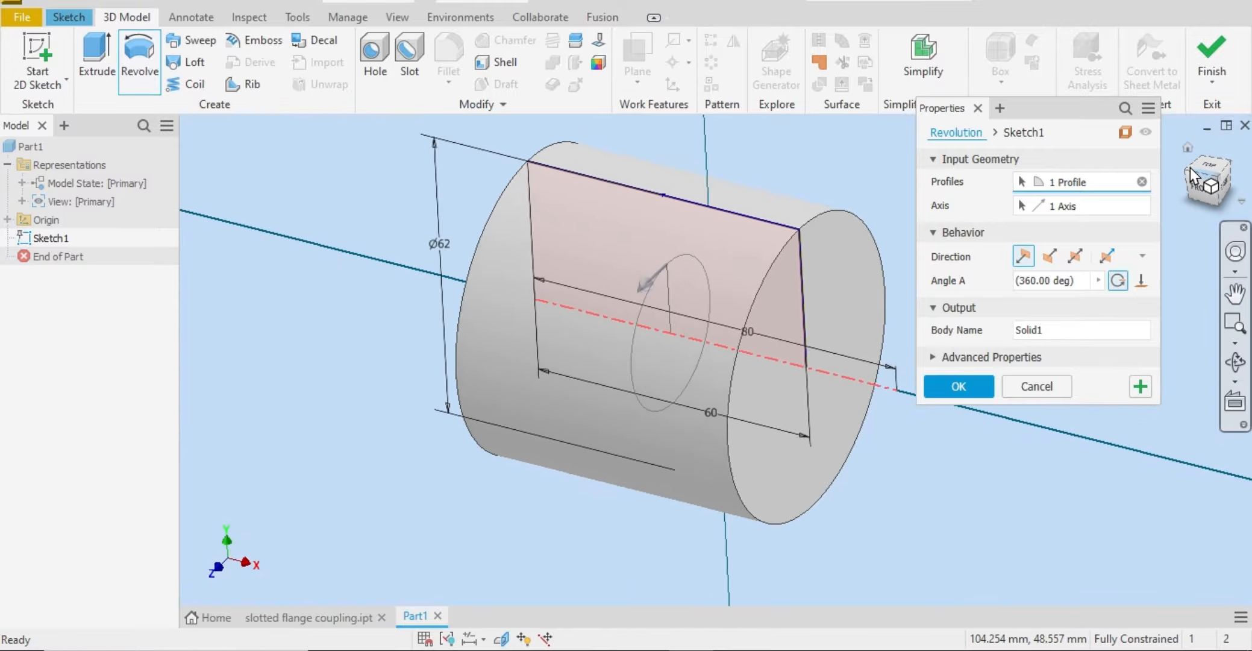
click(1187, 147)
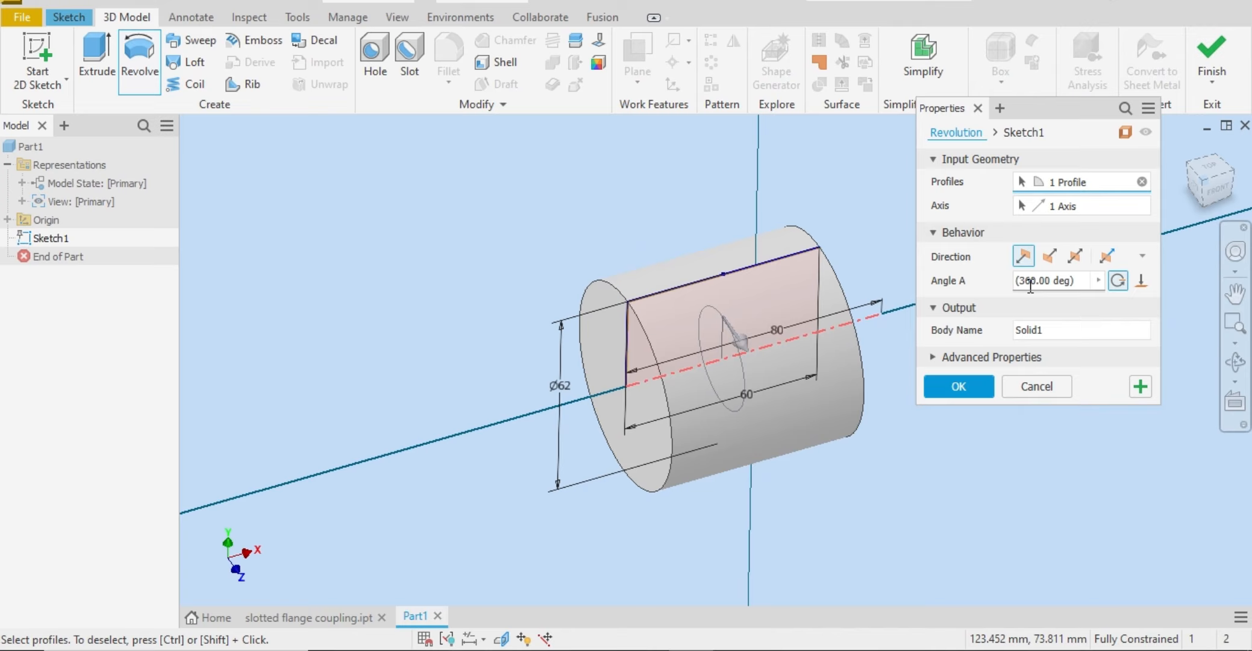
click(971, 382)
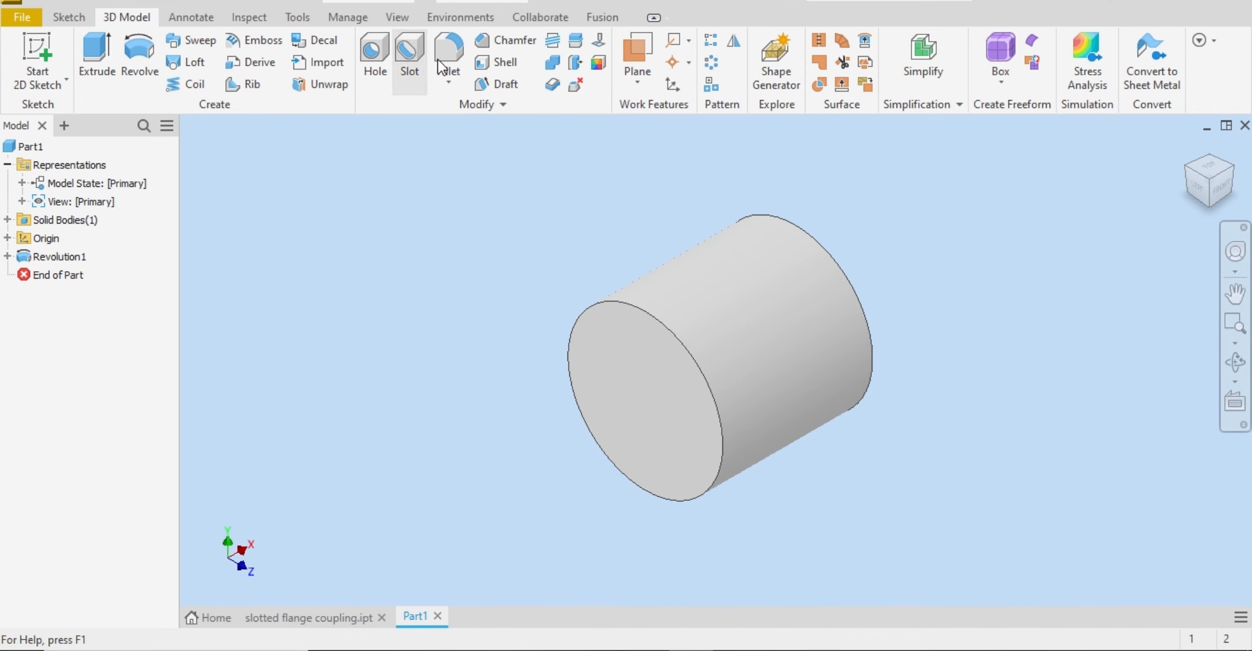
Step: Chamfer the circular edge of the cylinder's front-facing end using Distance and Angle, with 3 mm and 45 deg
click(486, 39)
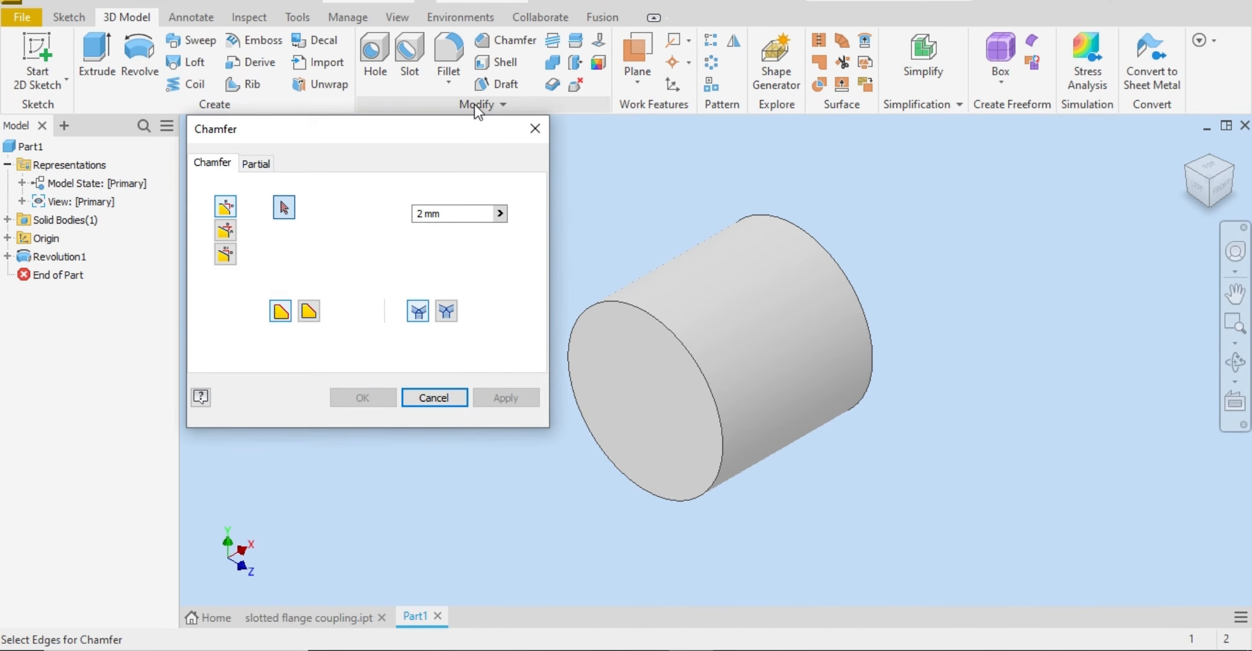
click(224, 232)
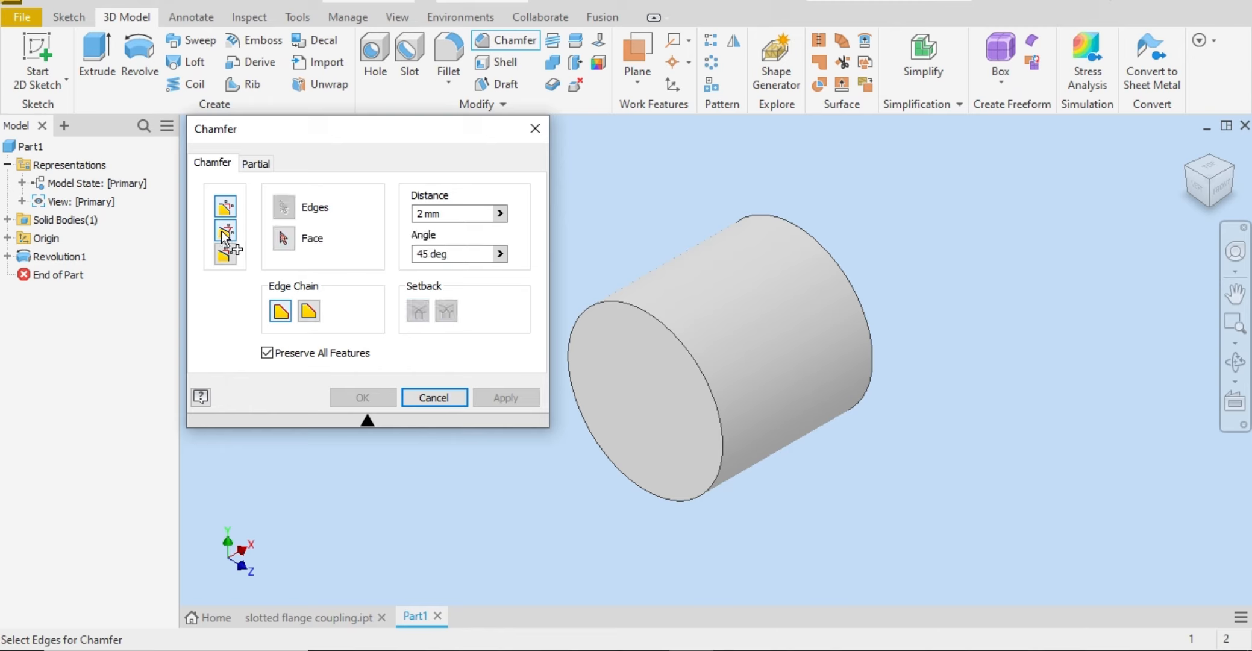
click(625, 357)
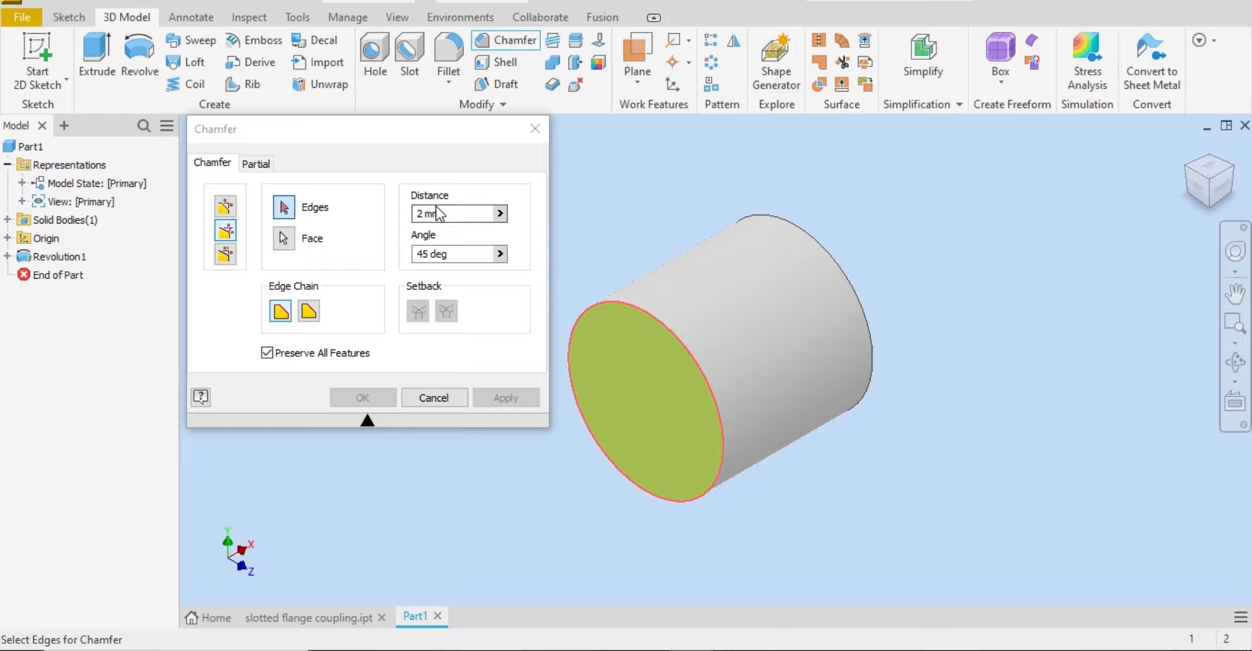
drag(459, 213, 433, 213)
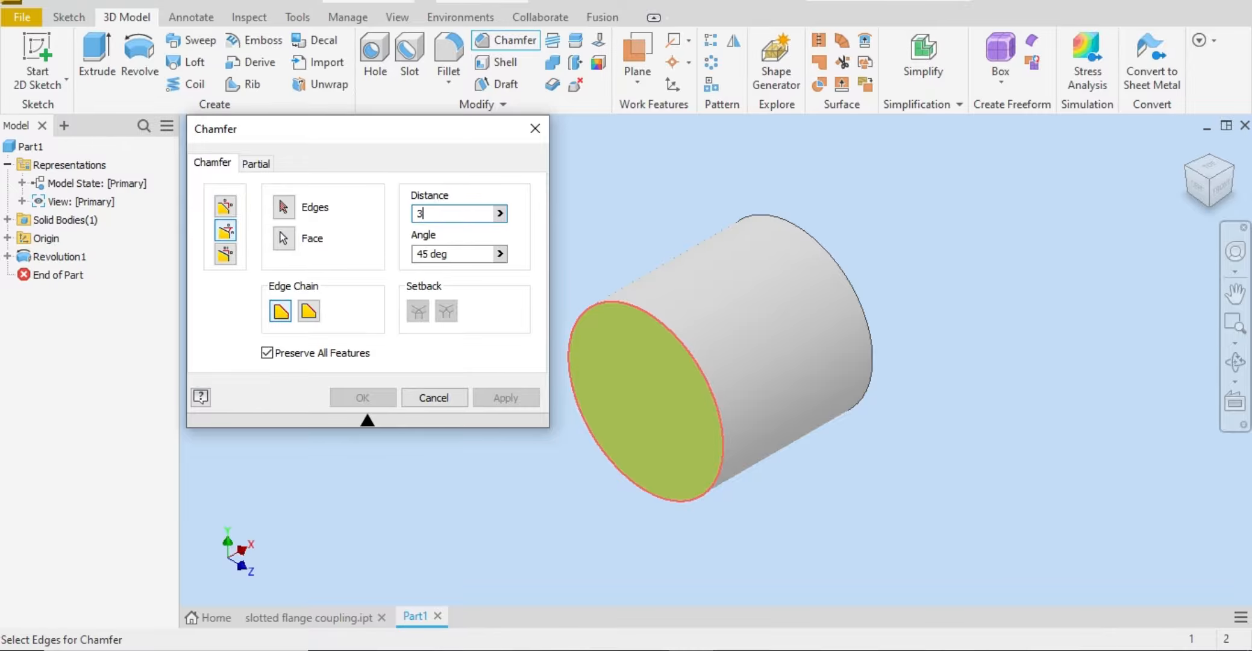
click(624, 301)
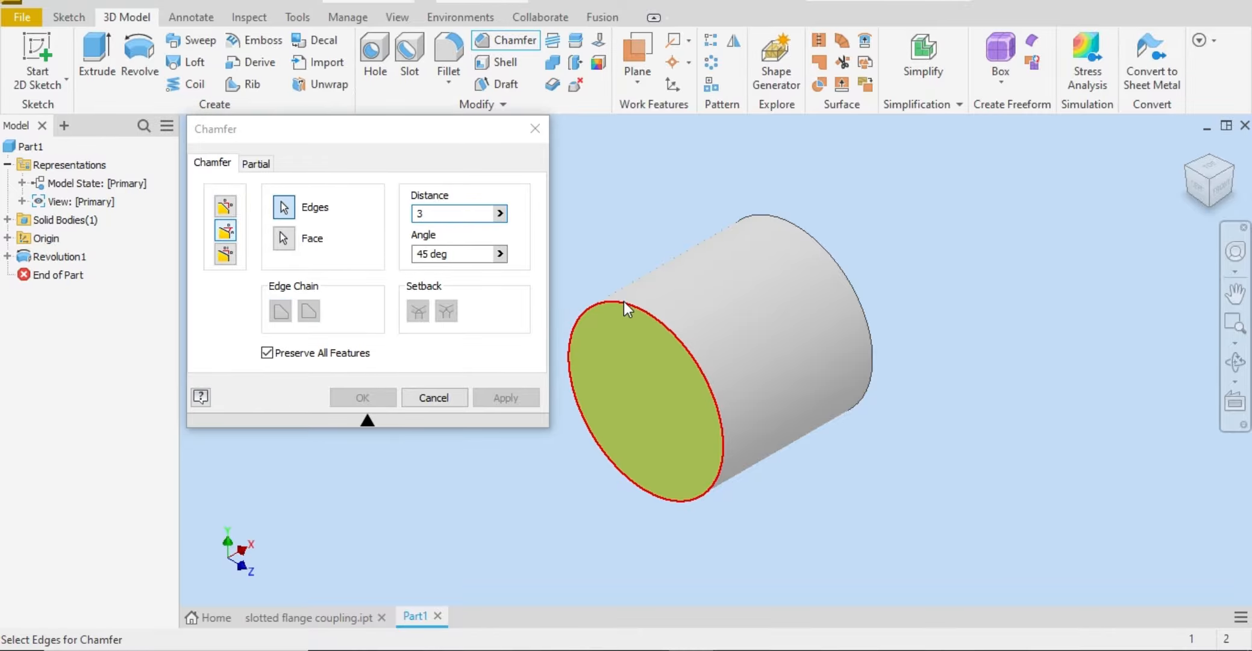
click(625, 302)
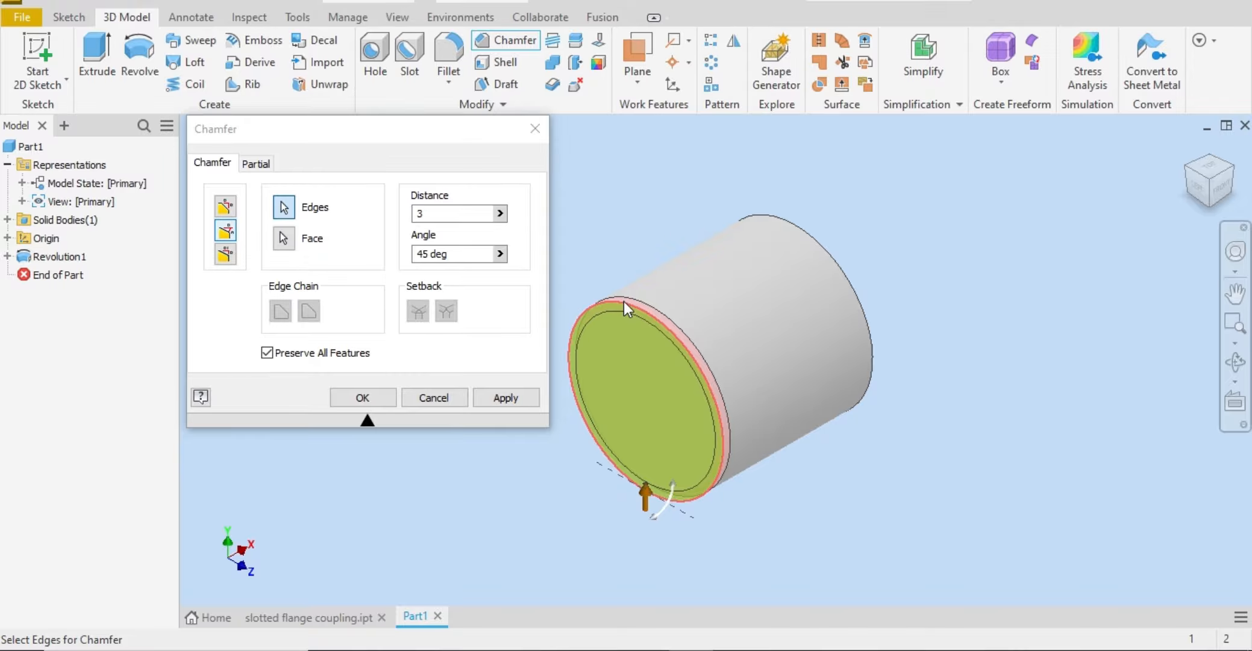
click(505, 398)
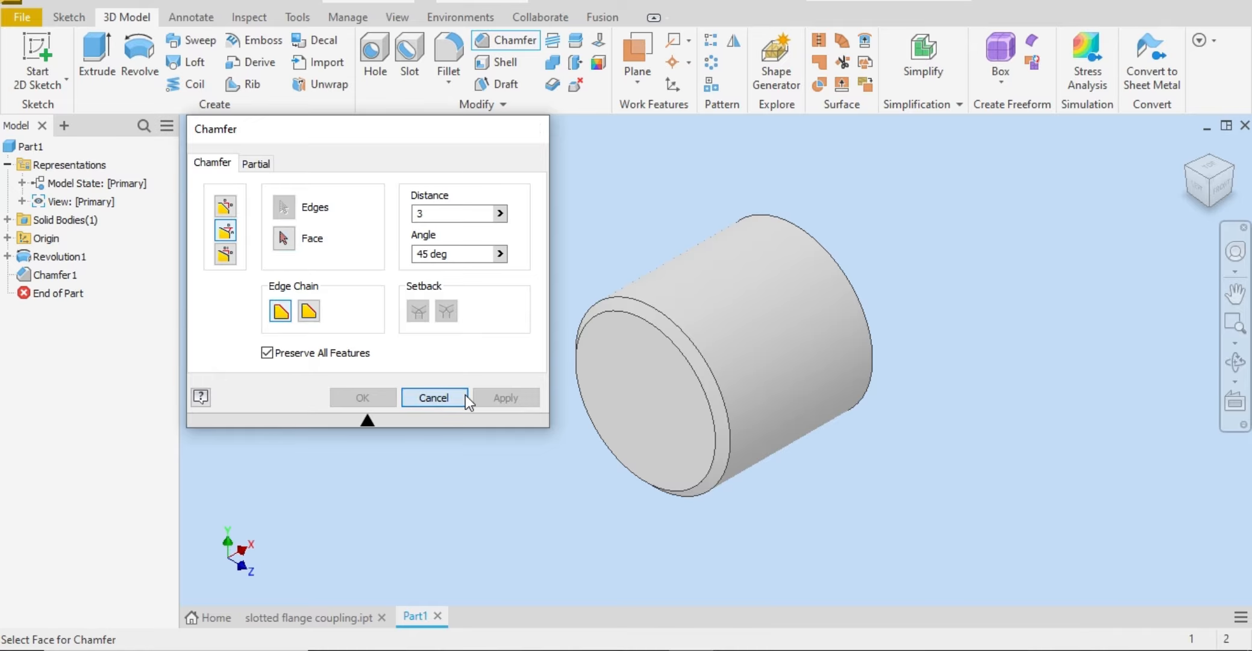
click(464, 395)
Step: Start a sketch on the cylinder's flat, unchamfered end face
click(1227, 190)
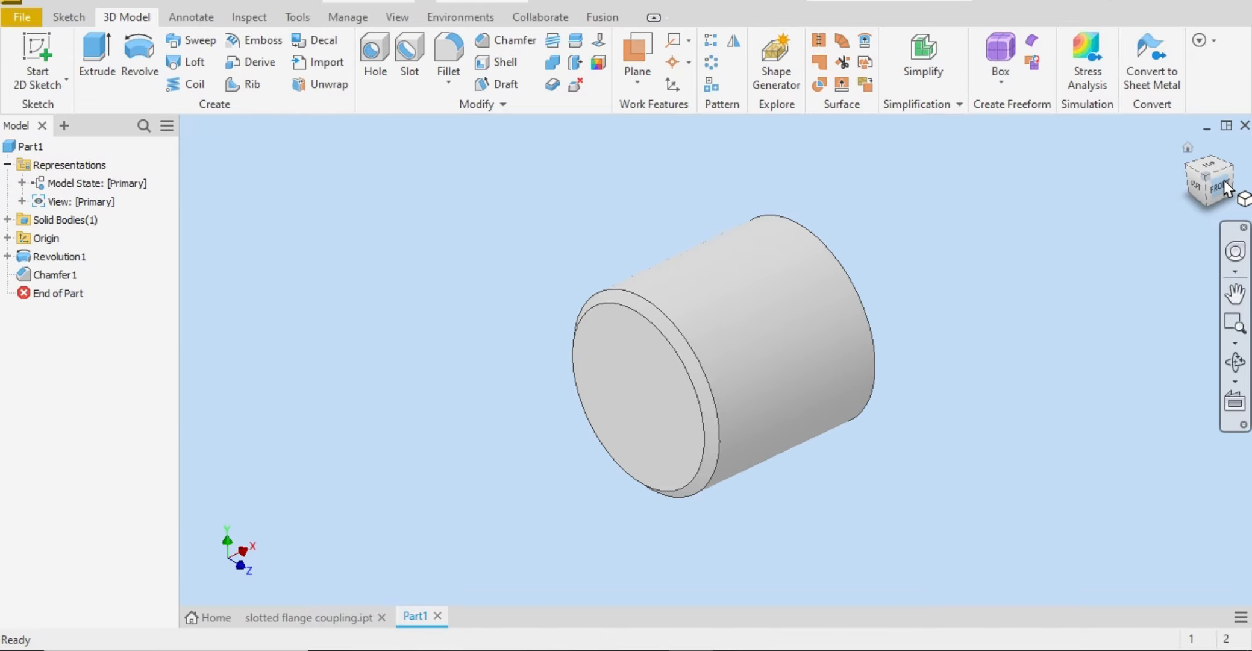
click(1196, 165)
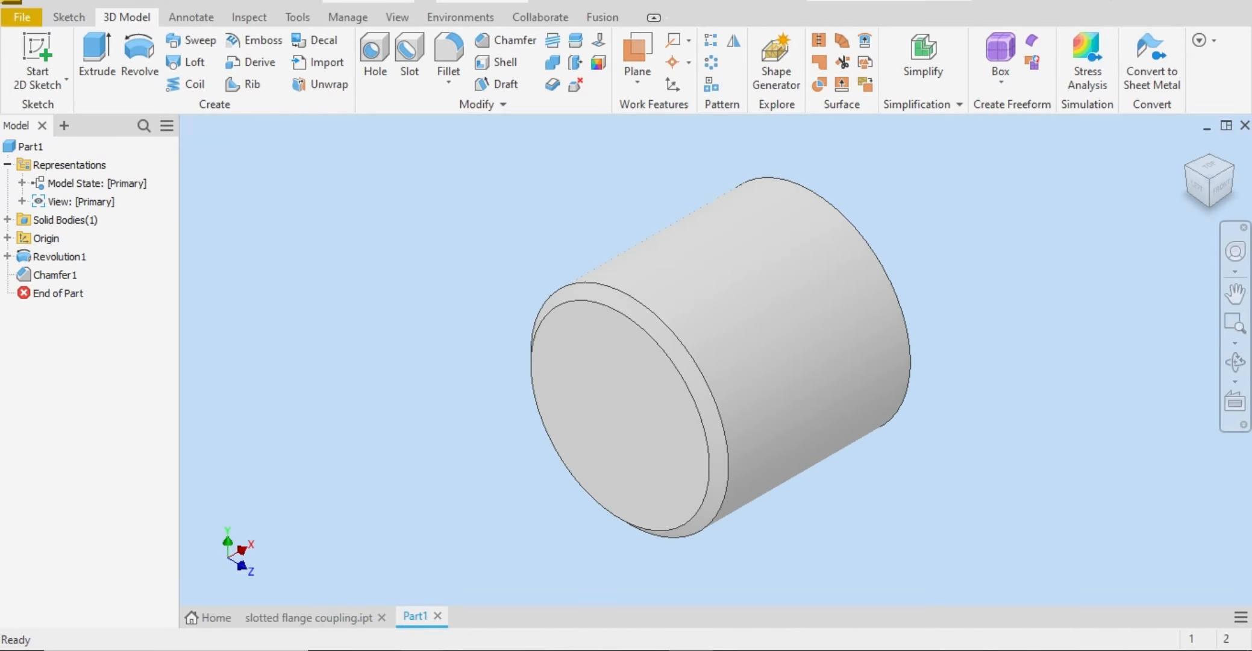
click(471, 649)
click(1239, 178)
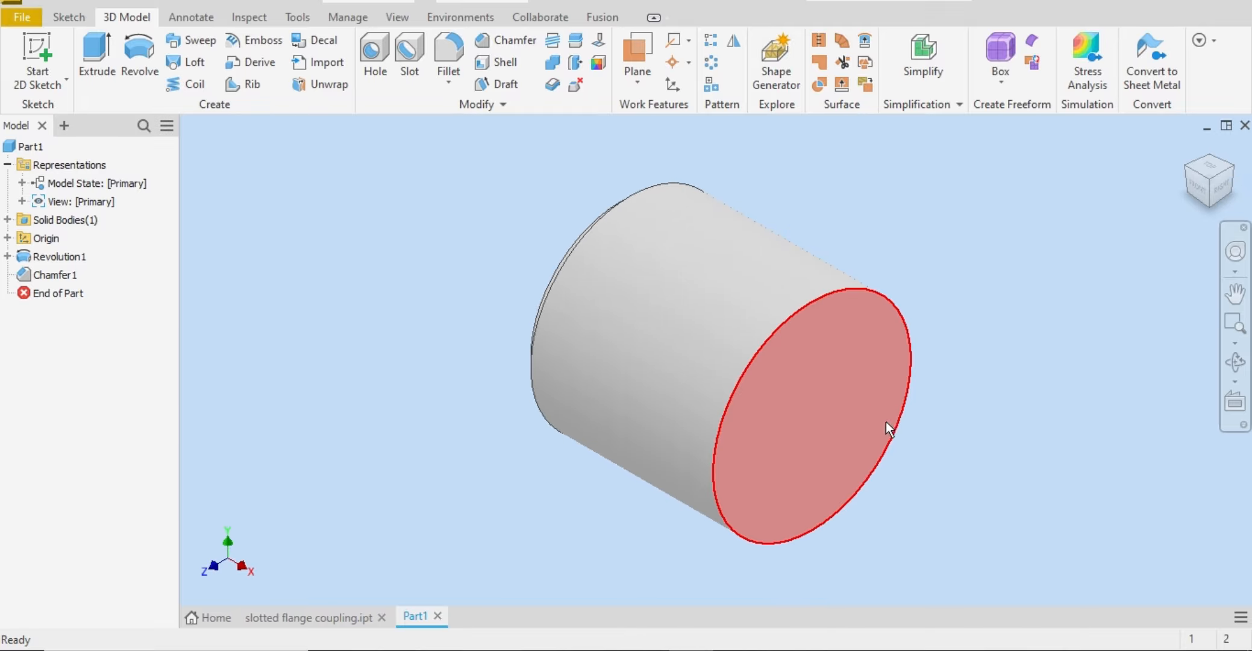
click(850, 391)
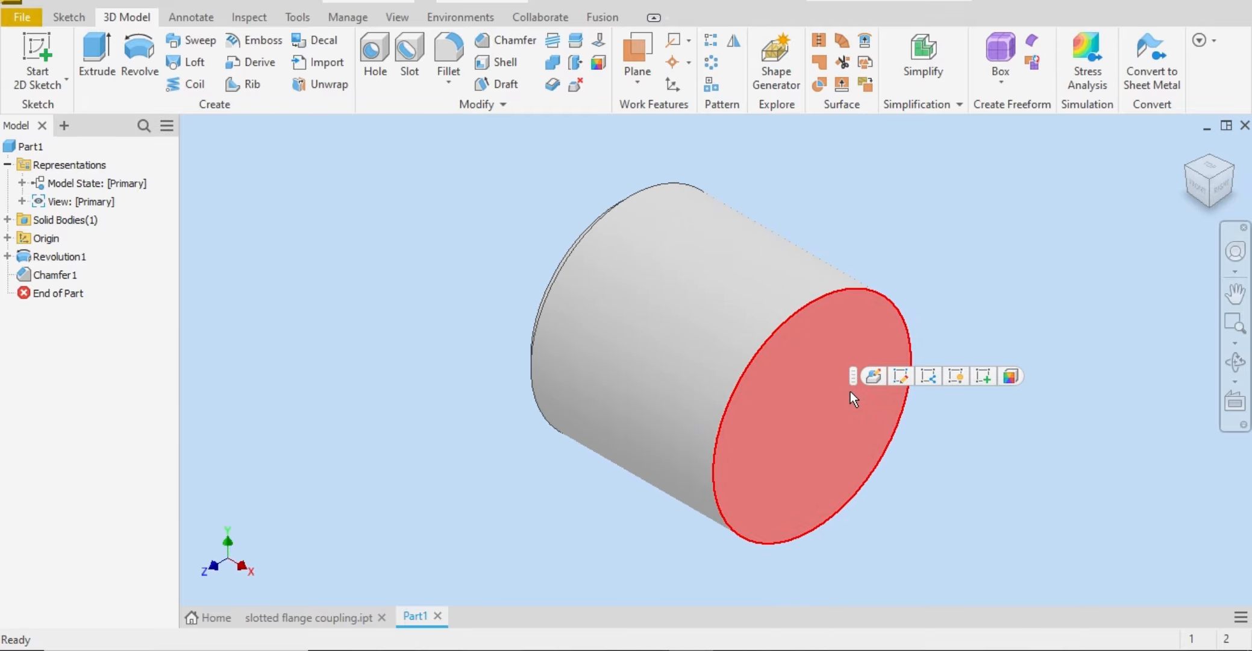
click(990, 375)
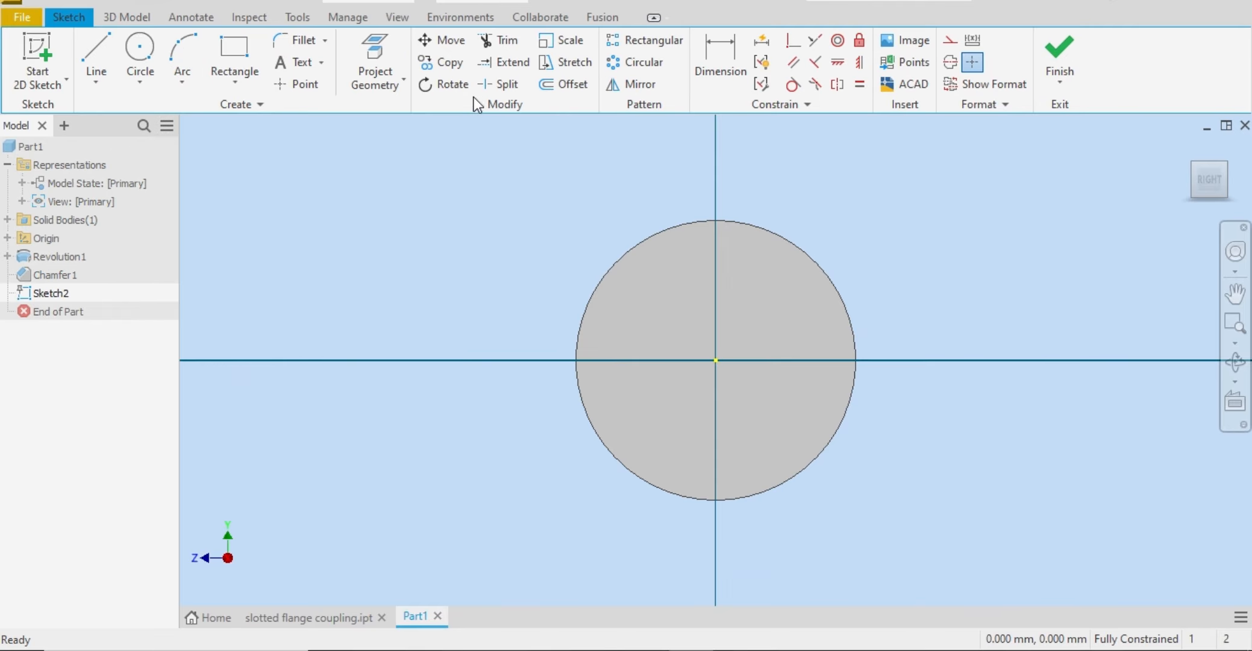
Step: Sketch a circle centered on the origin with a radius of 64.50 mm, and finish the sketch
click(140, 51)
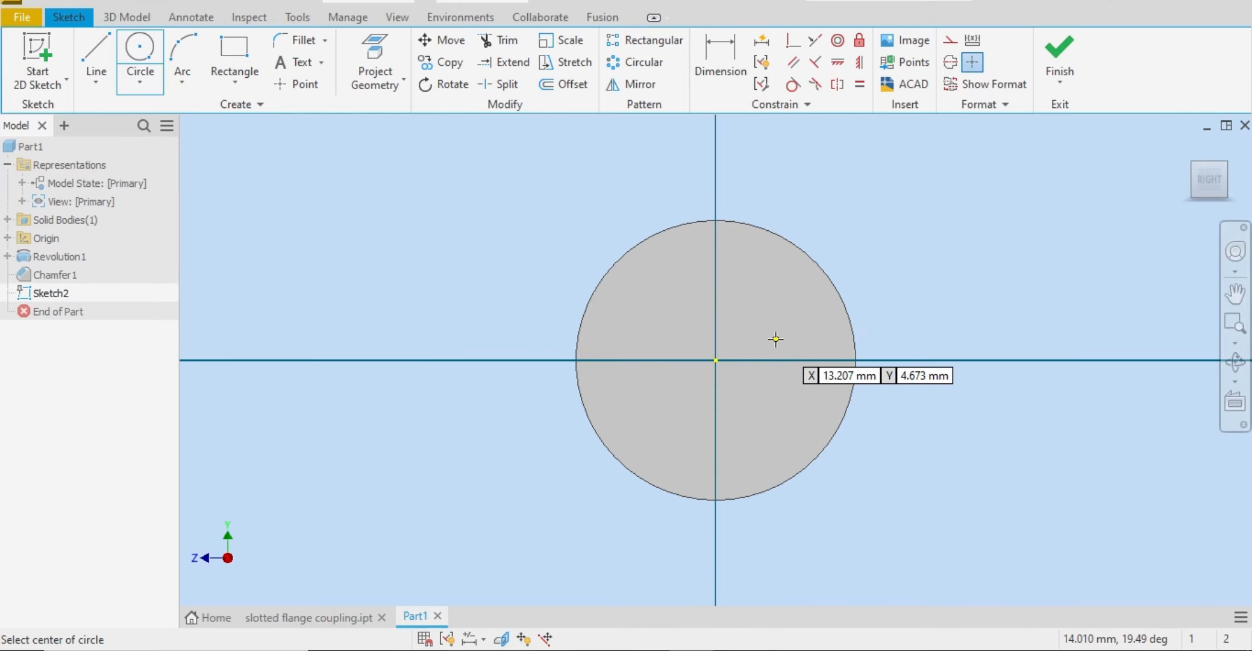
click(717, 360)
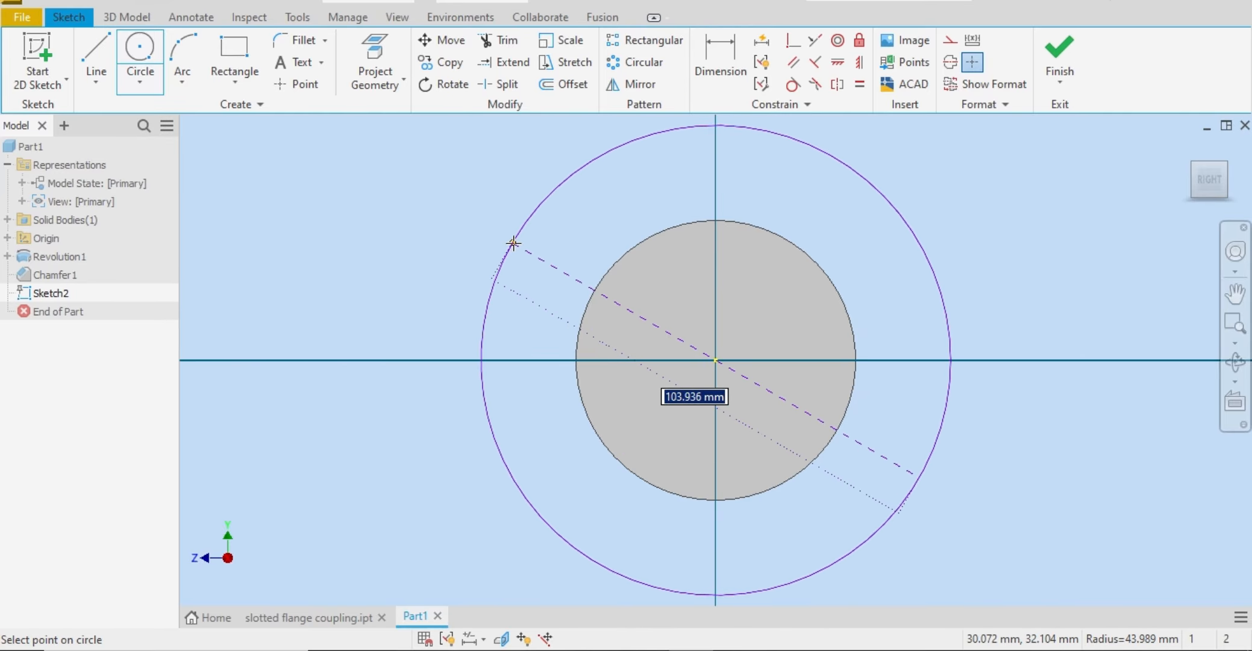
right_click(553, 232)
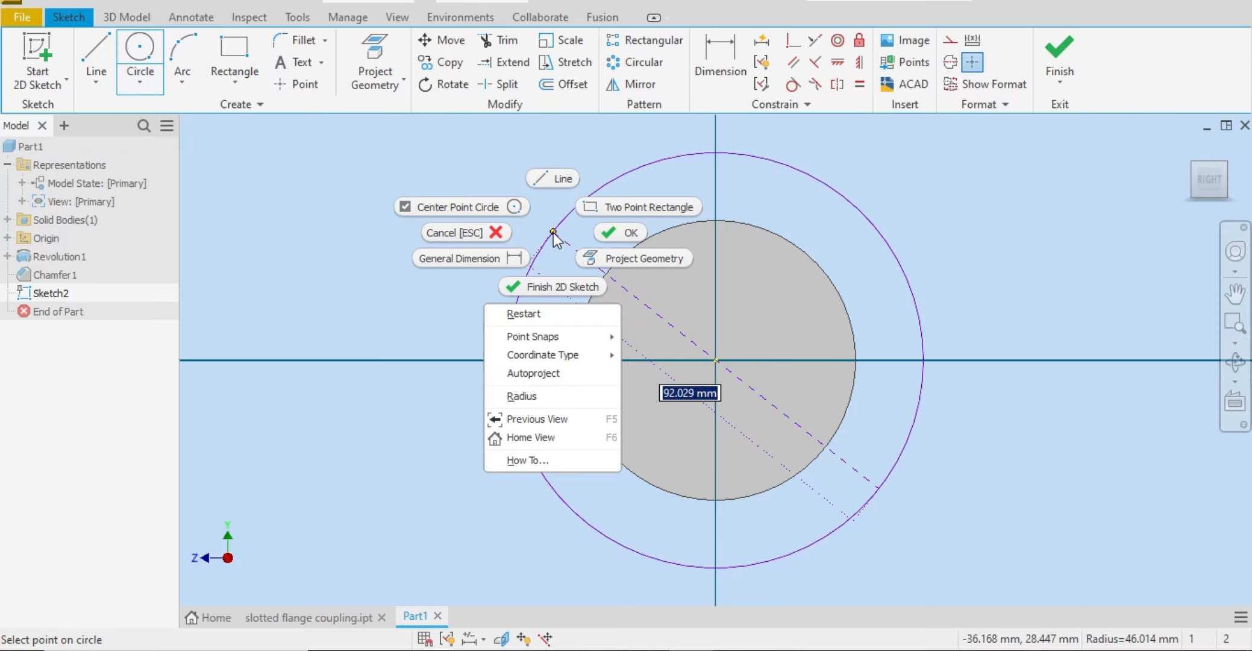
click(521, 396)
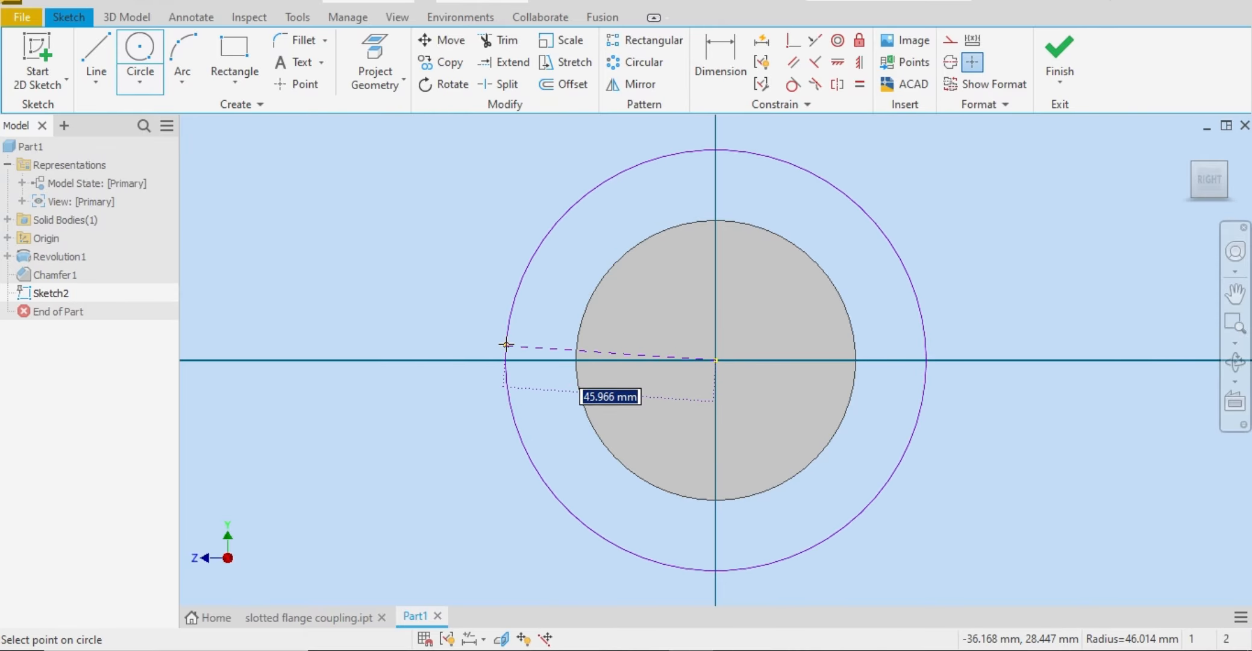
text(64)
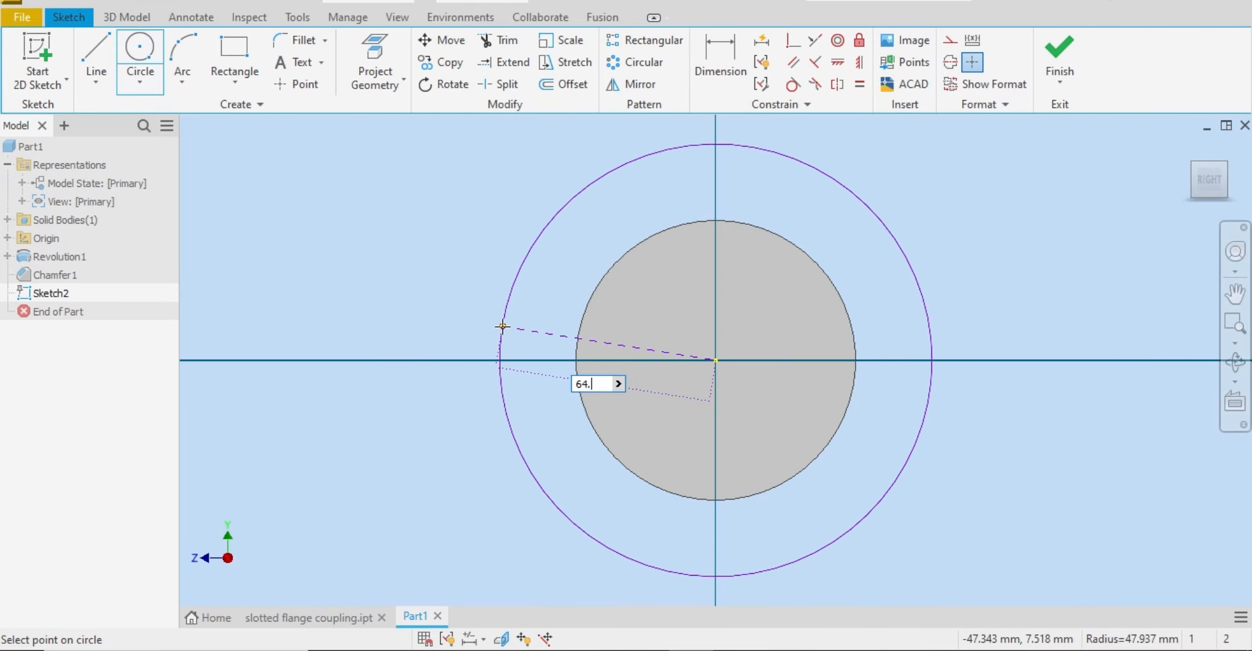
text(.50)
key(Return)
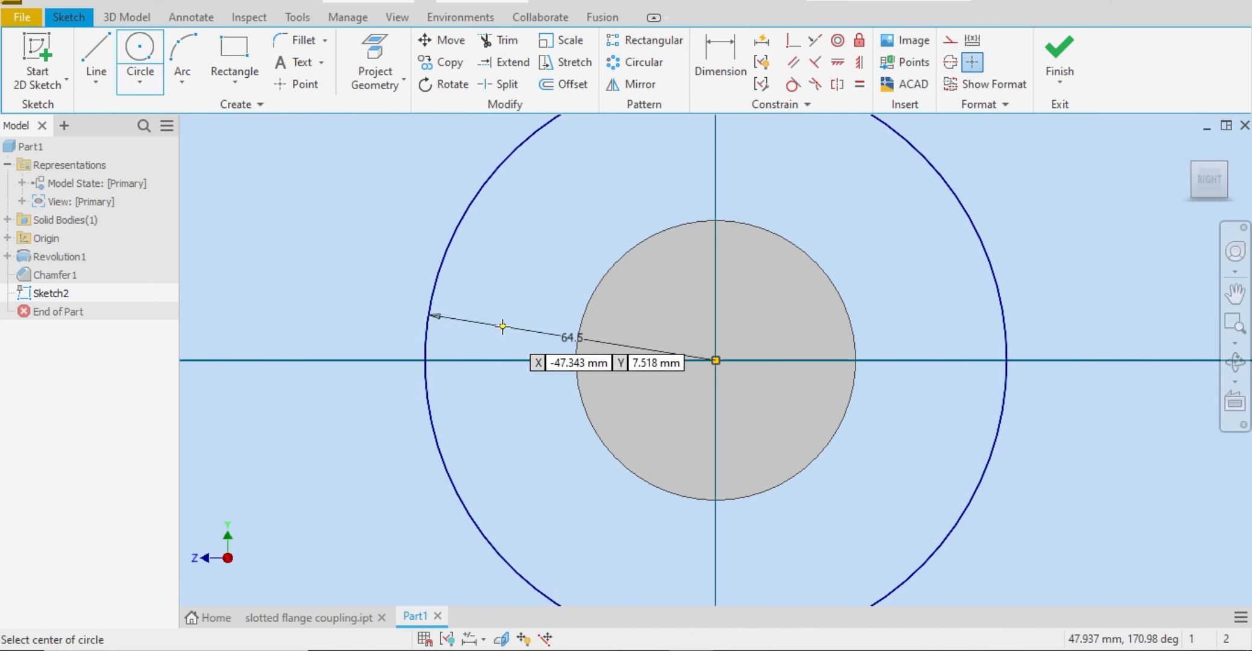
right_click(503, 327)
click(568, 325)
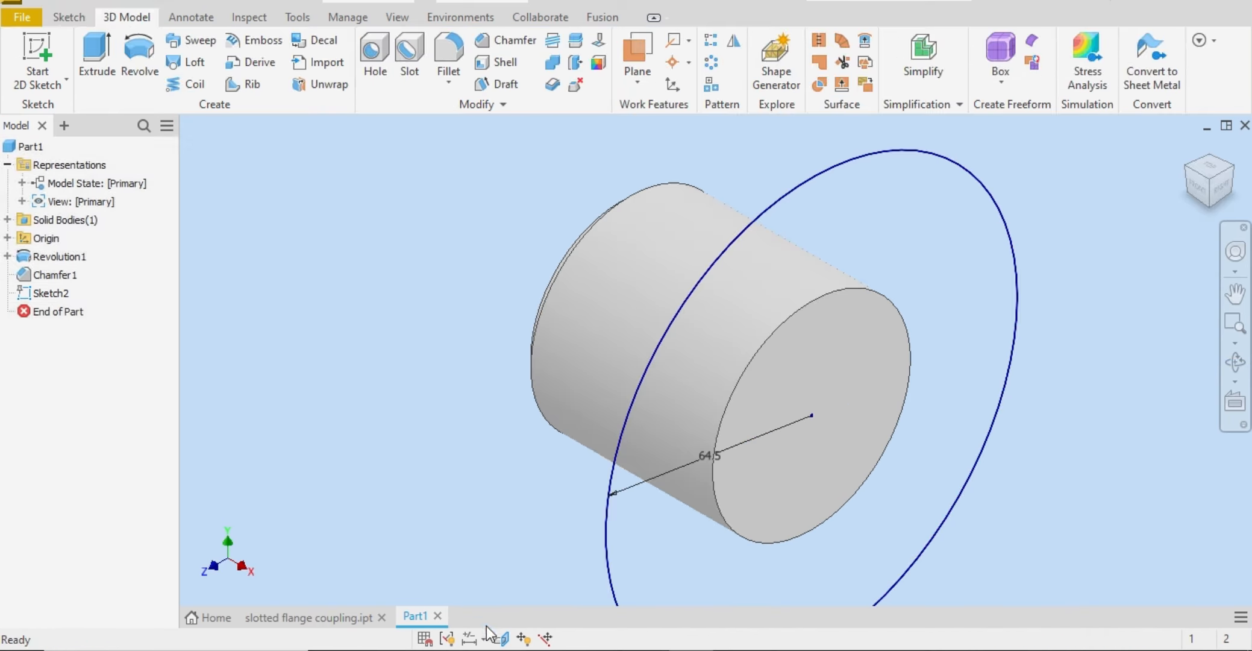
Step: Check the flange thickness in the Word reference drawing, and extrude the circle 20 mm outward from the end face, joined to the cylinder
click(482, 649)
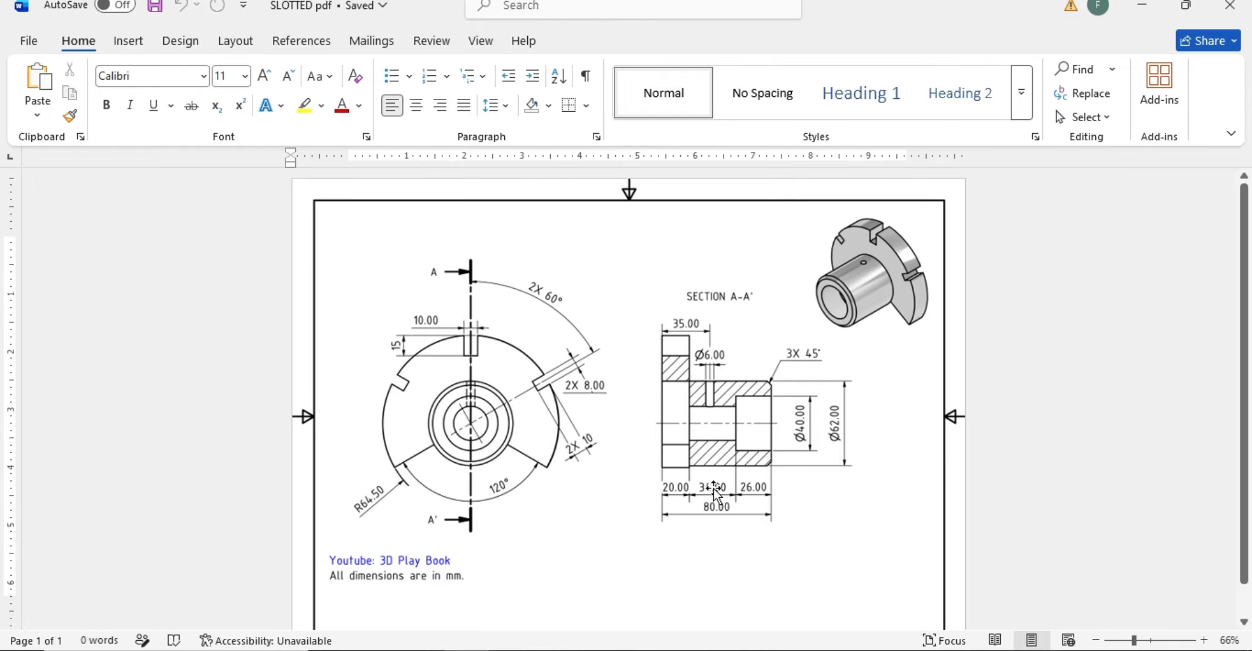
click(692, 649)
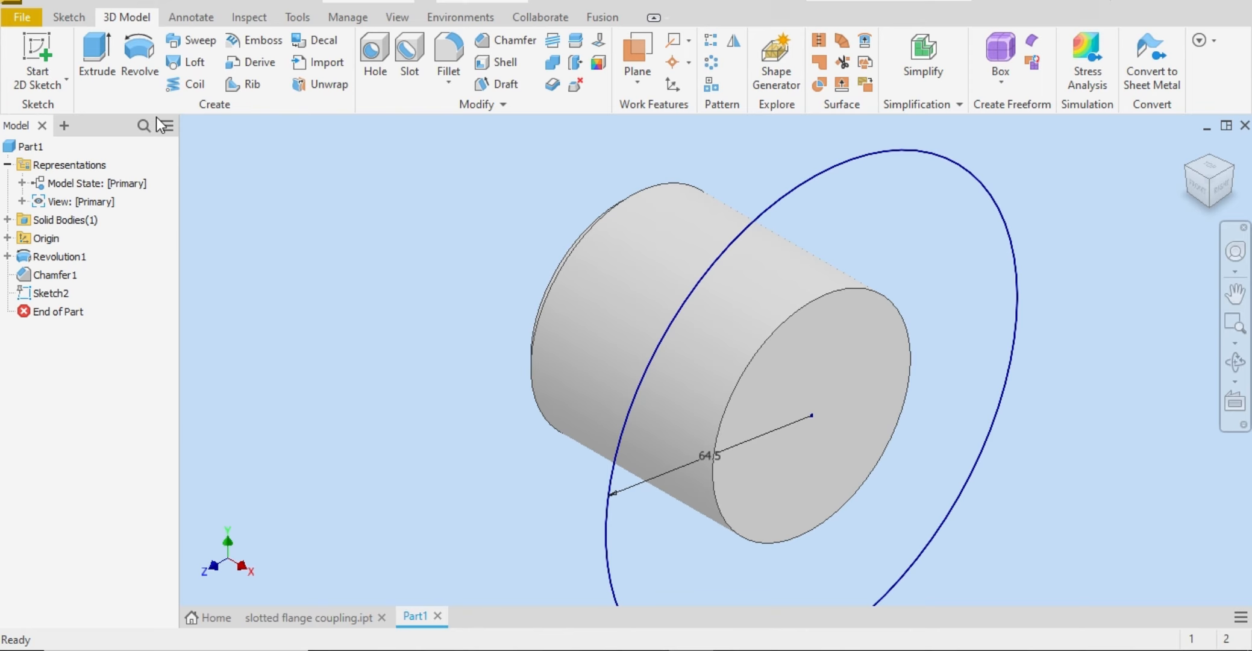
click(96, 63)
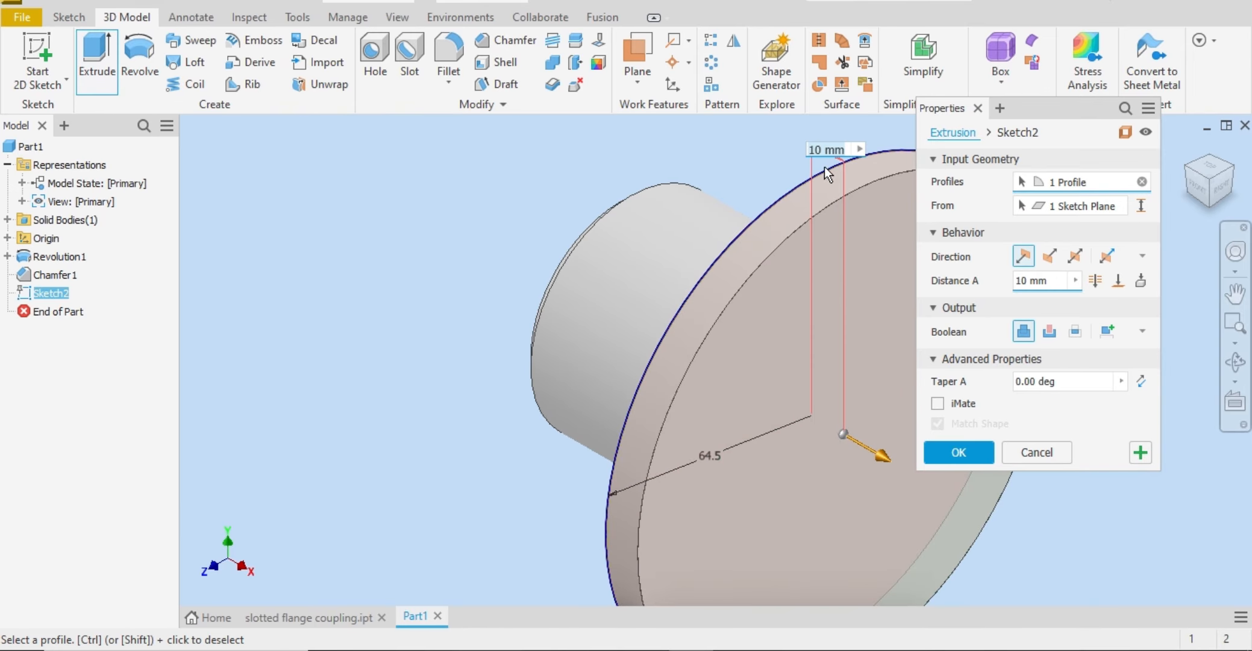
click(445, 649)
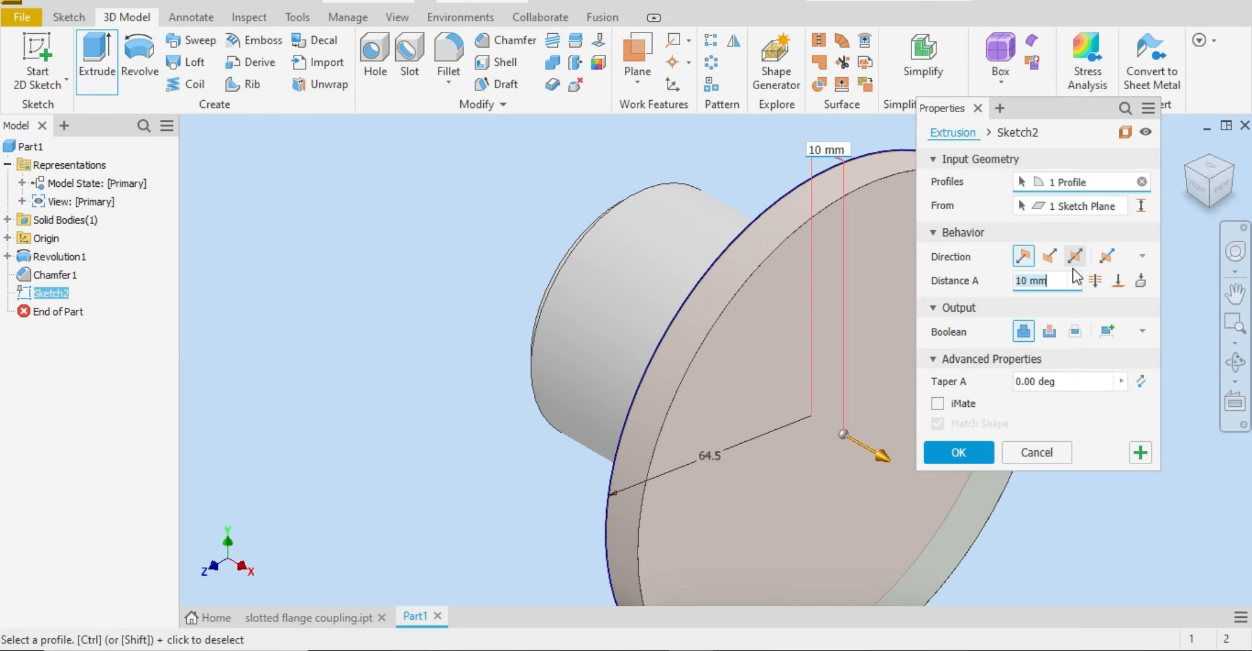
text(20)
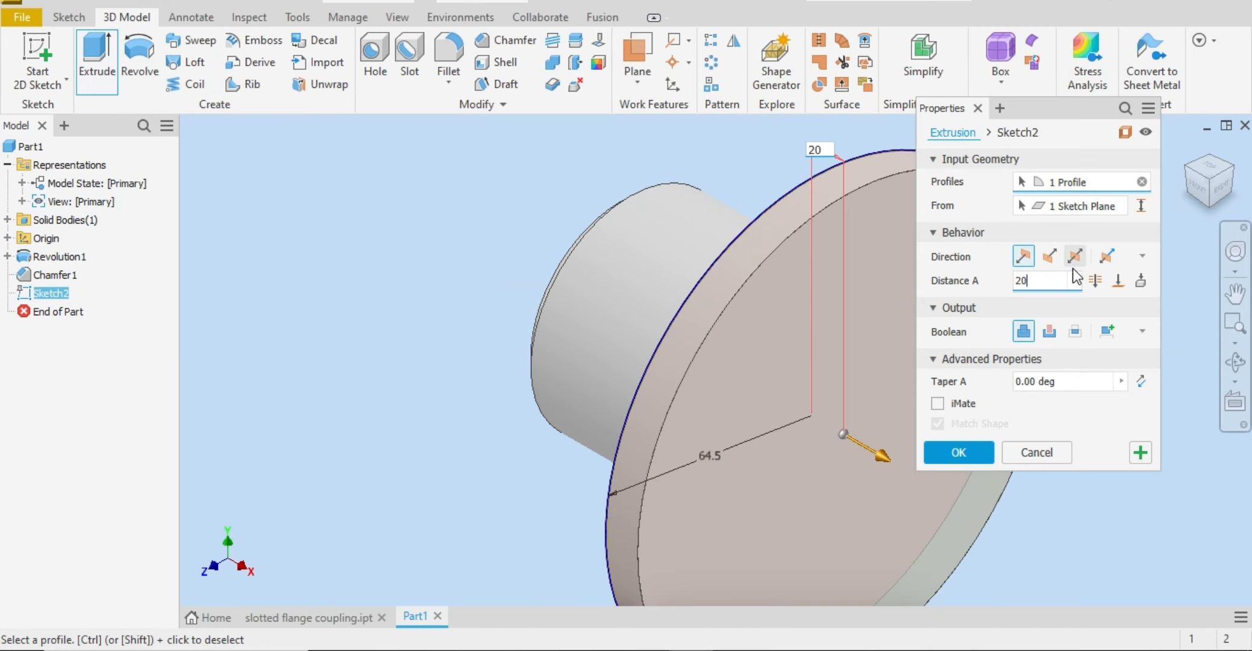
click(966, 448)
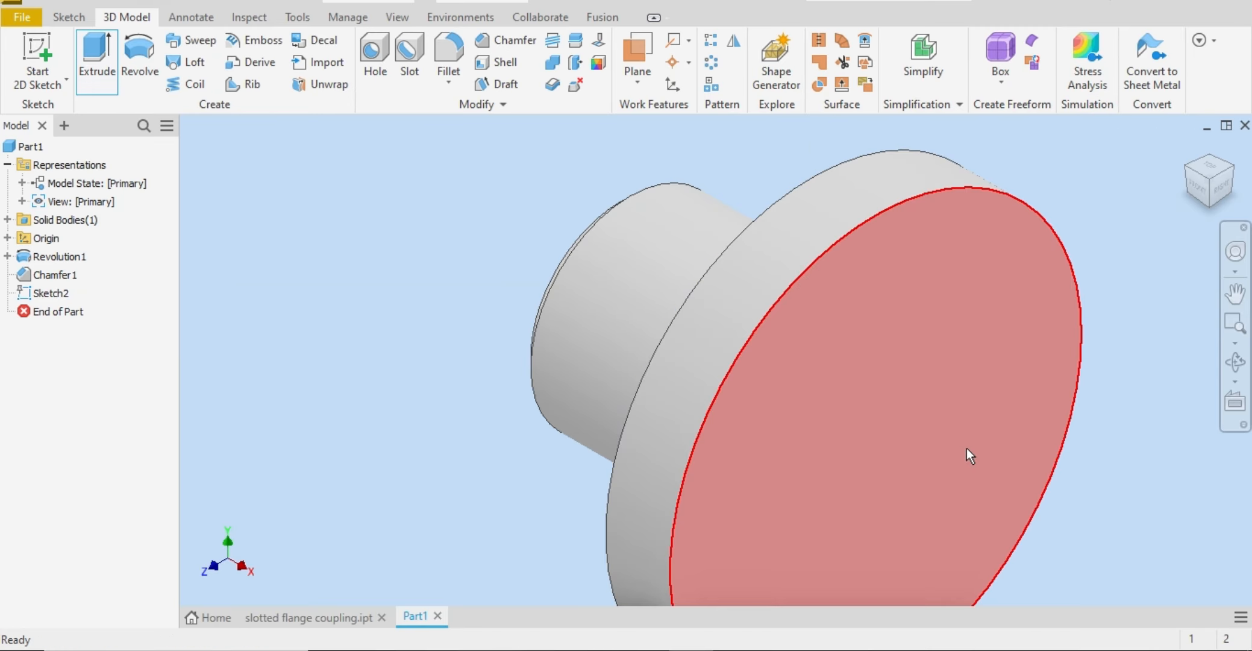
click(1194, 172)
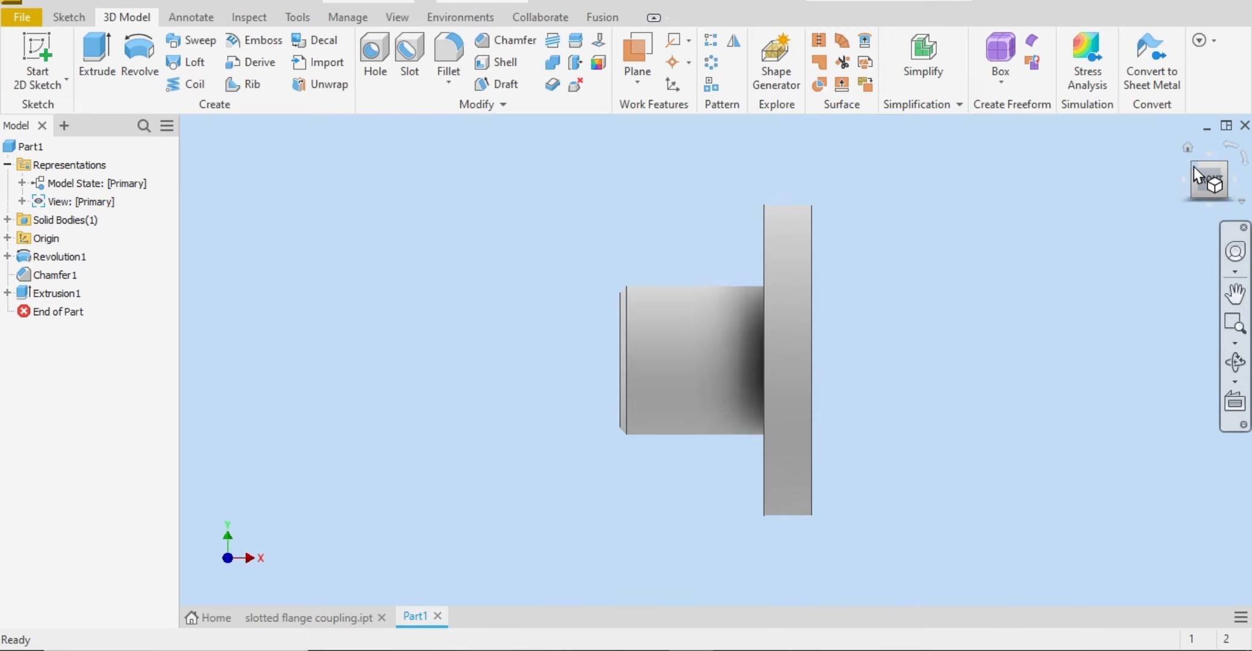
click(1194, 167)
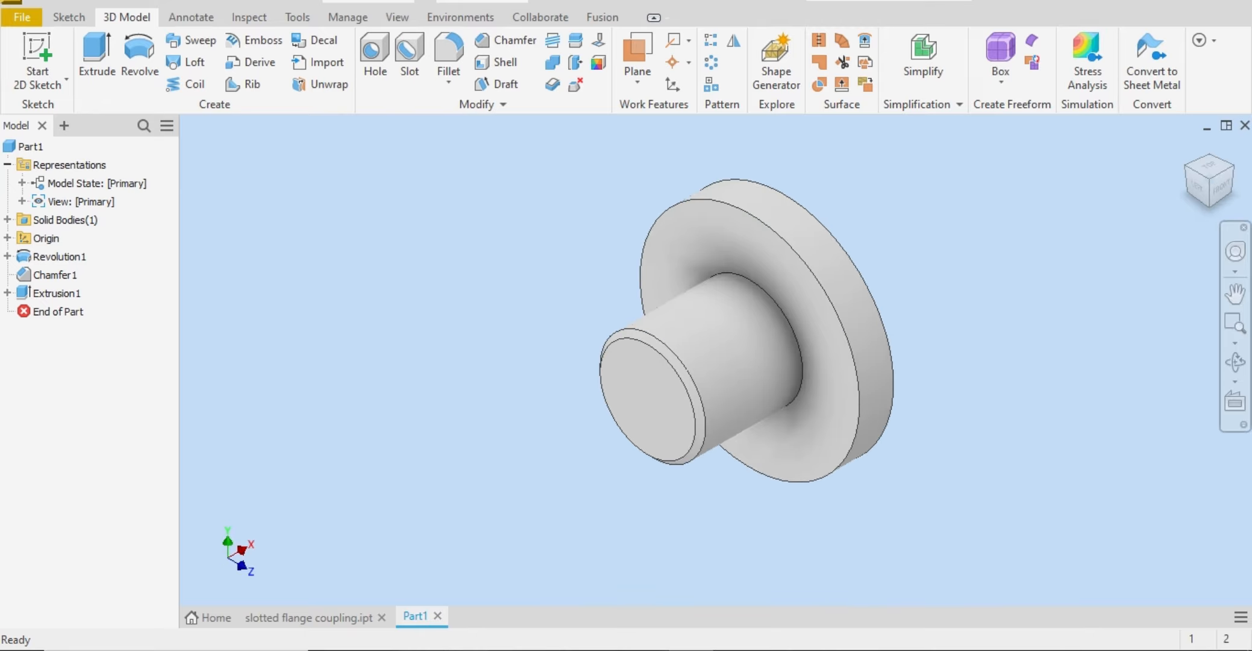
Step: Start a sketch on the flange's flat outer face, opposite the hub
key(alt+Tab)
click(1240, 178)
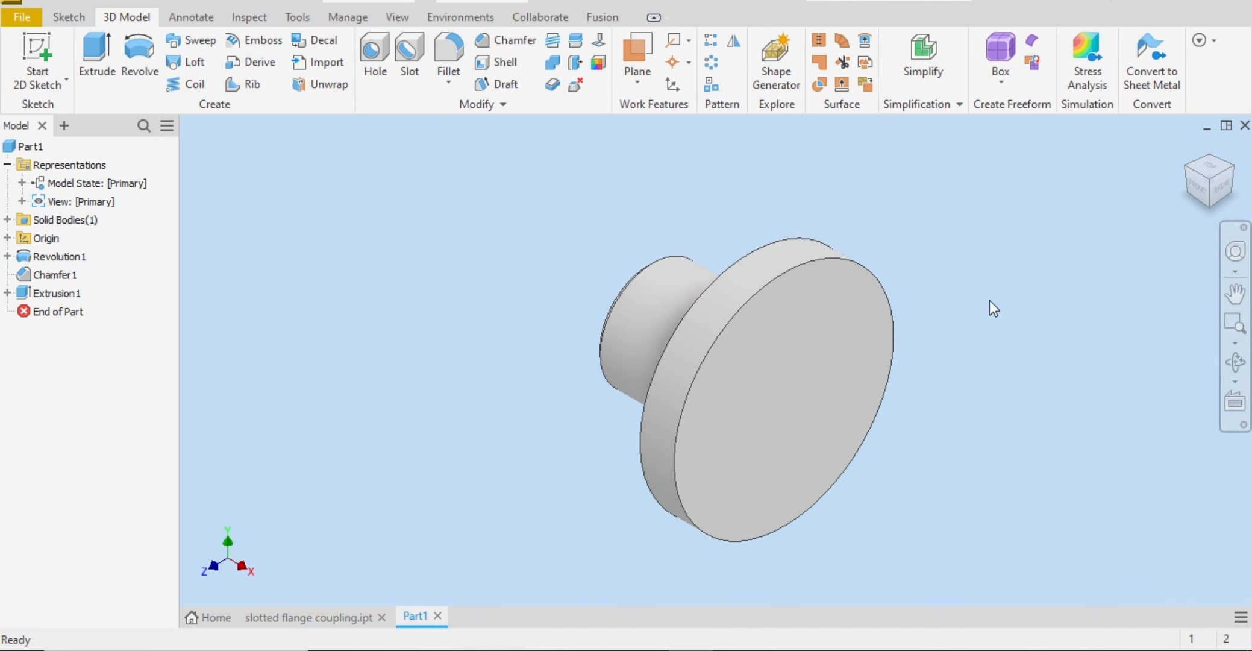
click(845, 358)
key(s)
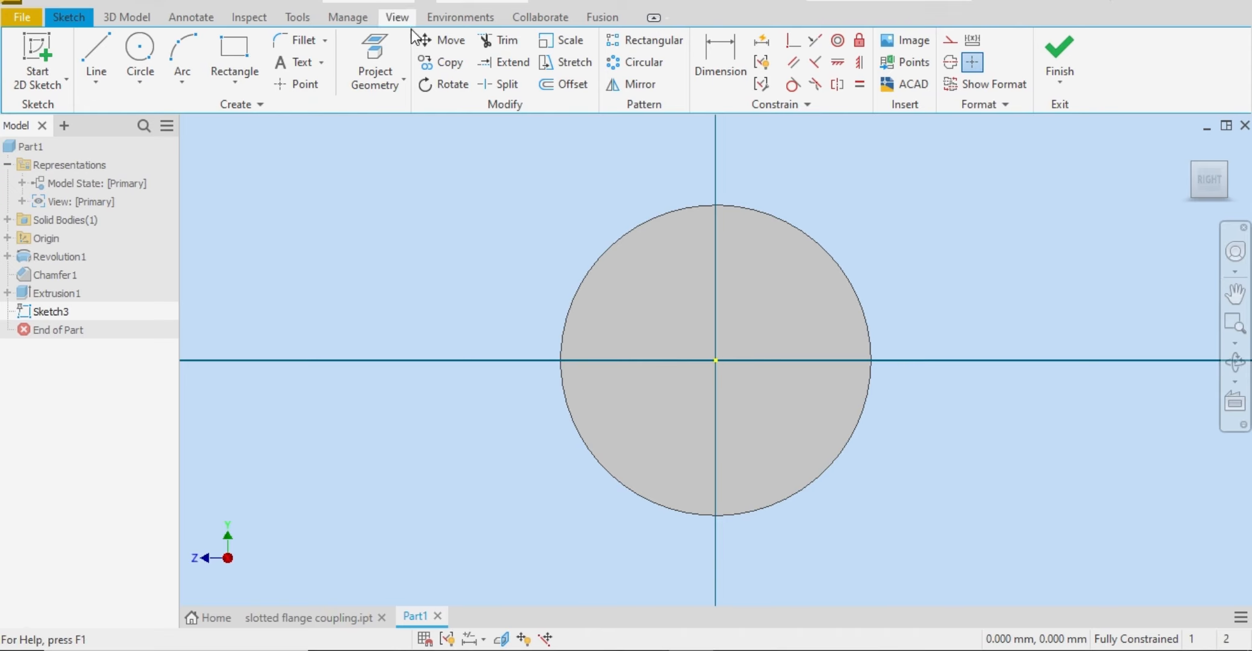
Step: Project the origin's Y axis and the flange's circular edge into the sketch
click(375, 64)
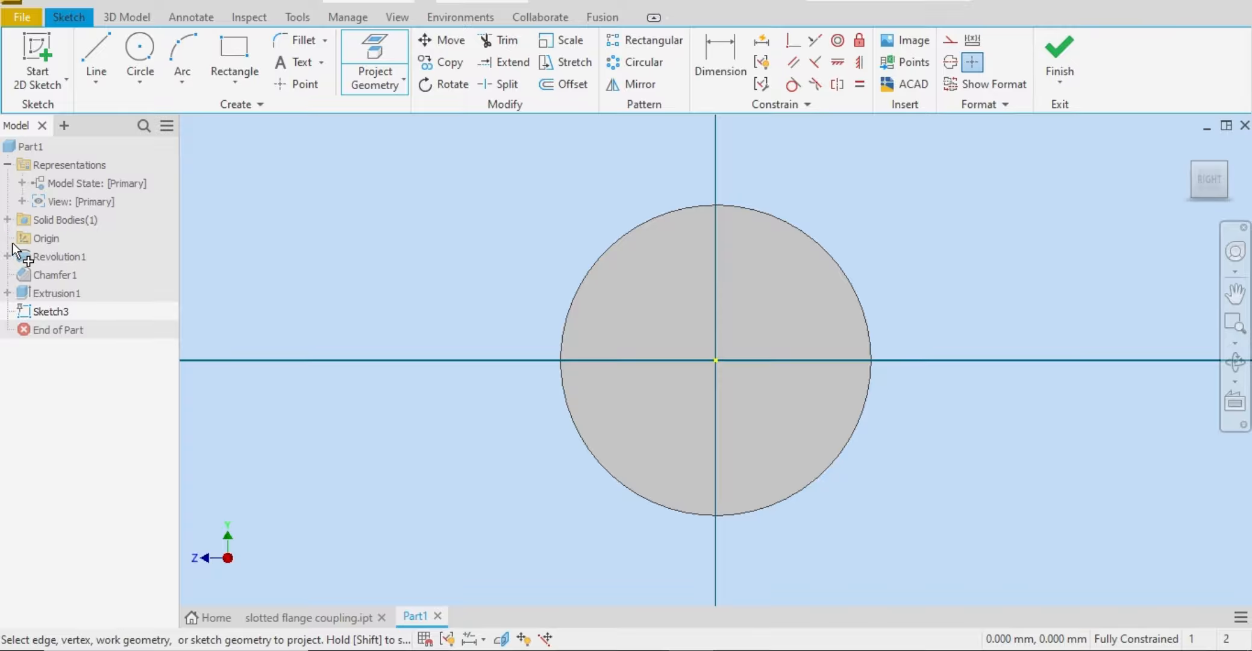
click(8, 238)
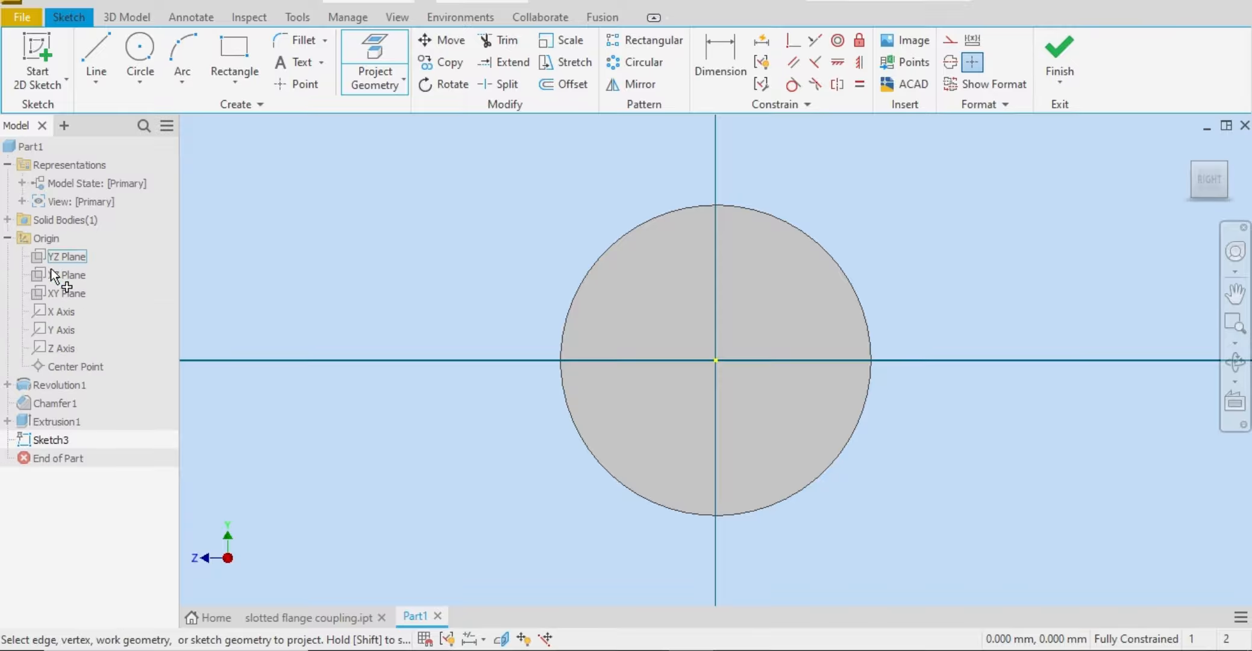
click(65, 334)
right_click(305, 280)
click(381, 275)
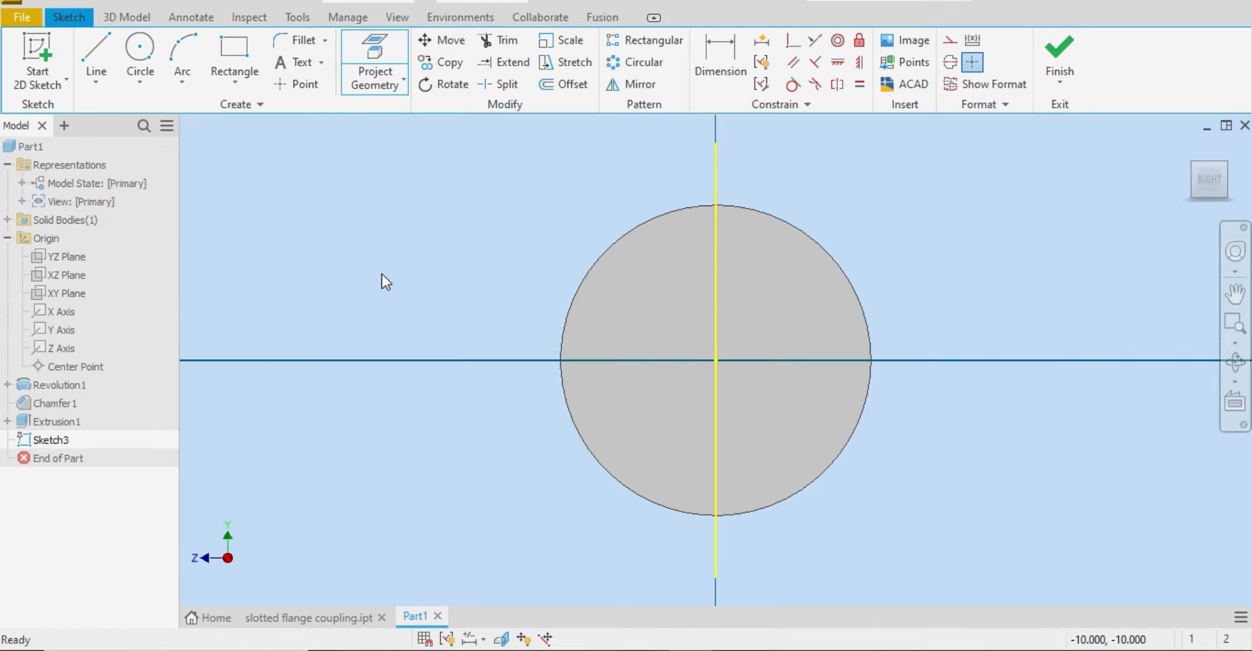
drag(768, 179, 431, 444)
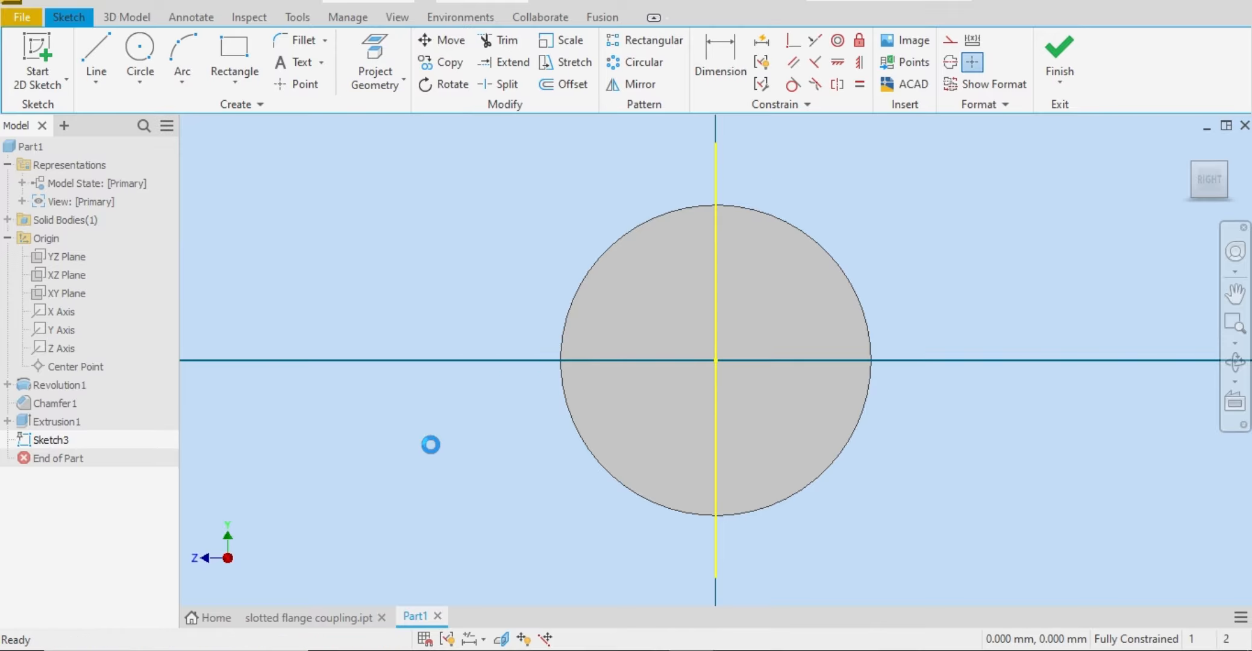
click(606, 247)
click(379, 53)
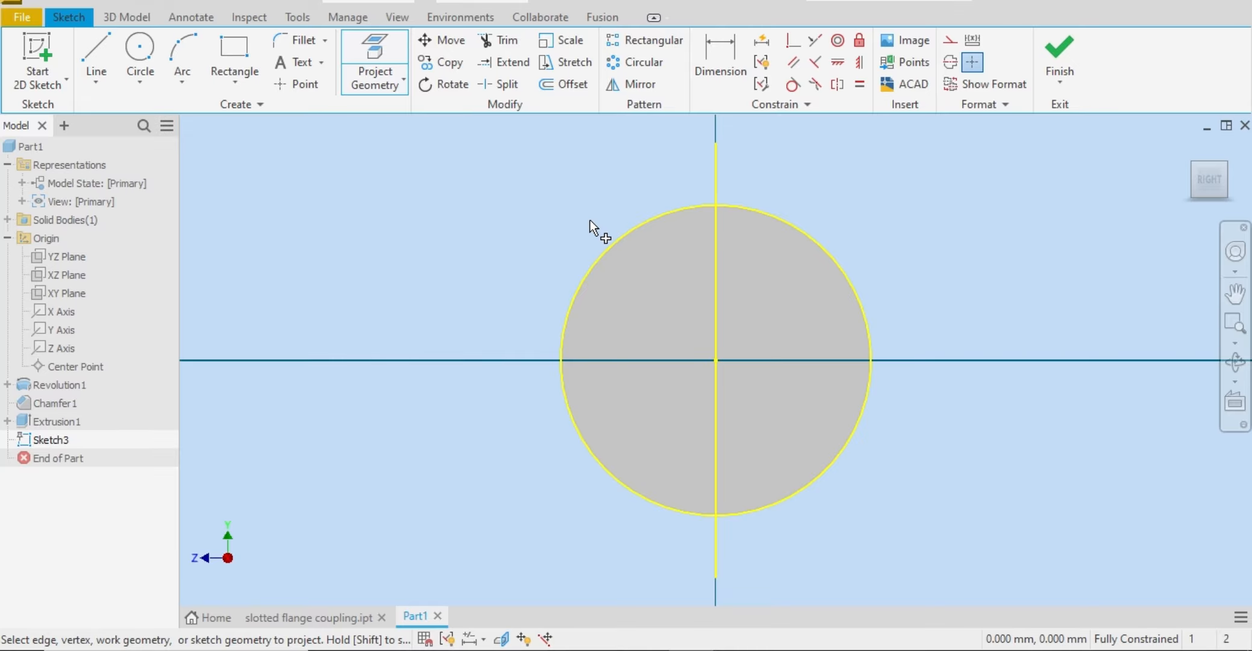
right_click(615, 229)
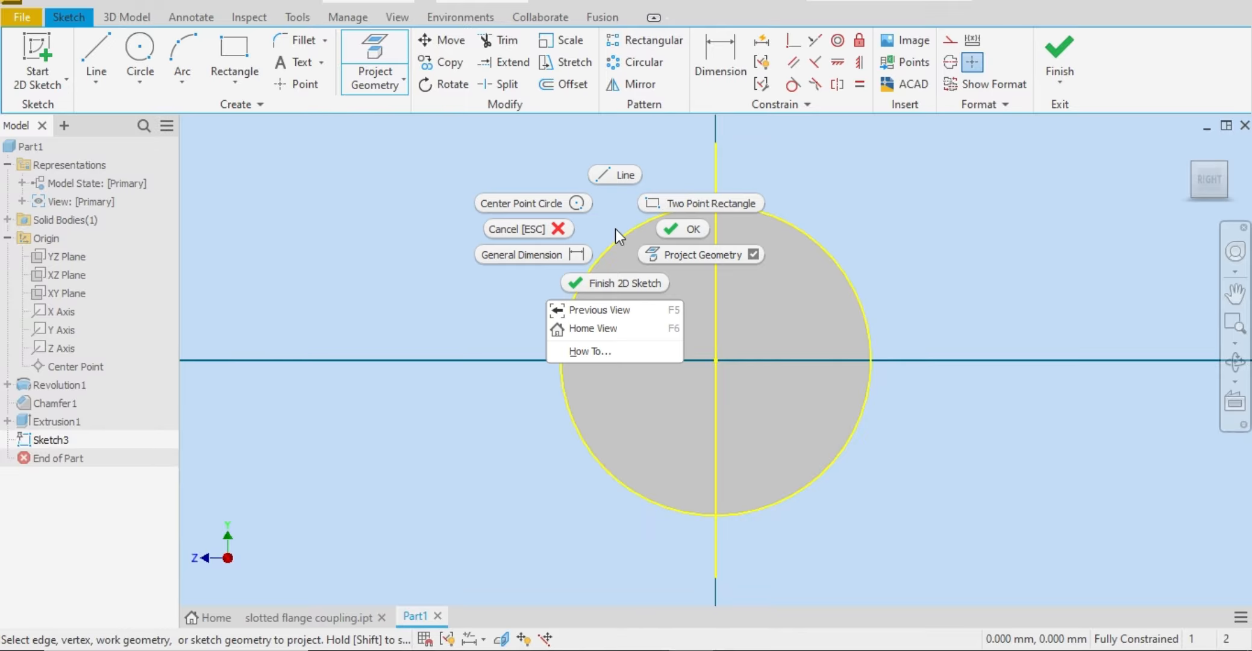
click(697, 231)
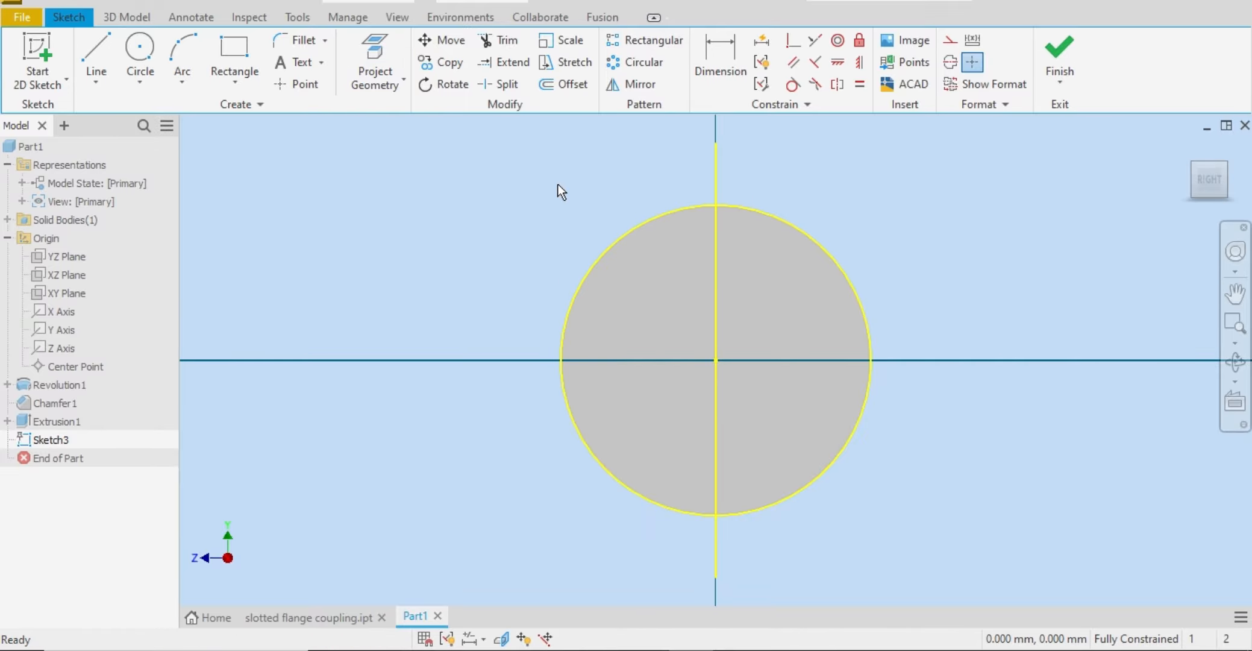
Step: Draw a slanted line from the origin down to the left, ending beyond the projected circle, without any extra segment
click(94, 63)
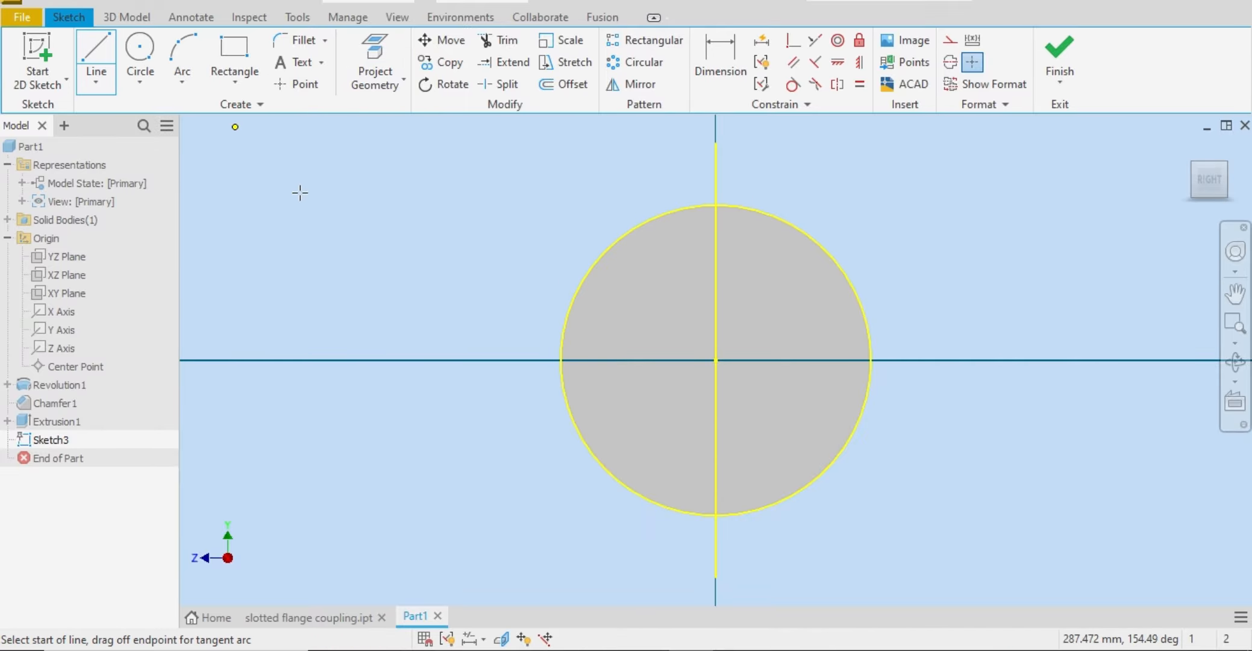
click(716, 361)
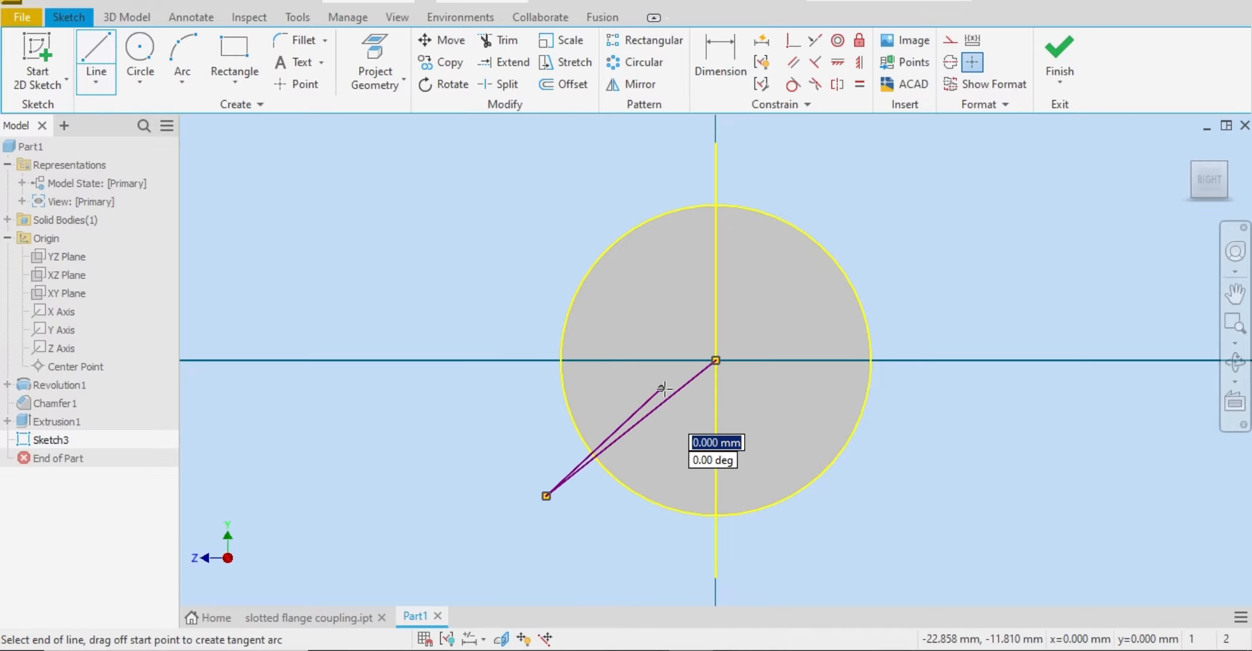
click(663, 388)
key(Escape)
key(ctrl+z)
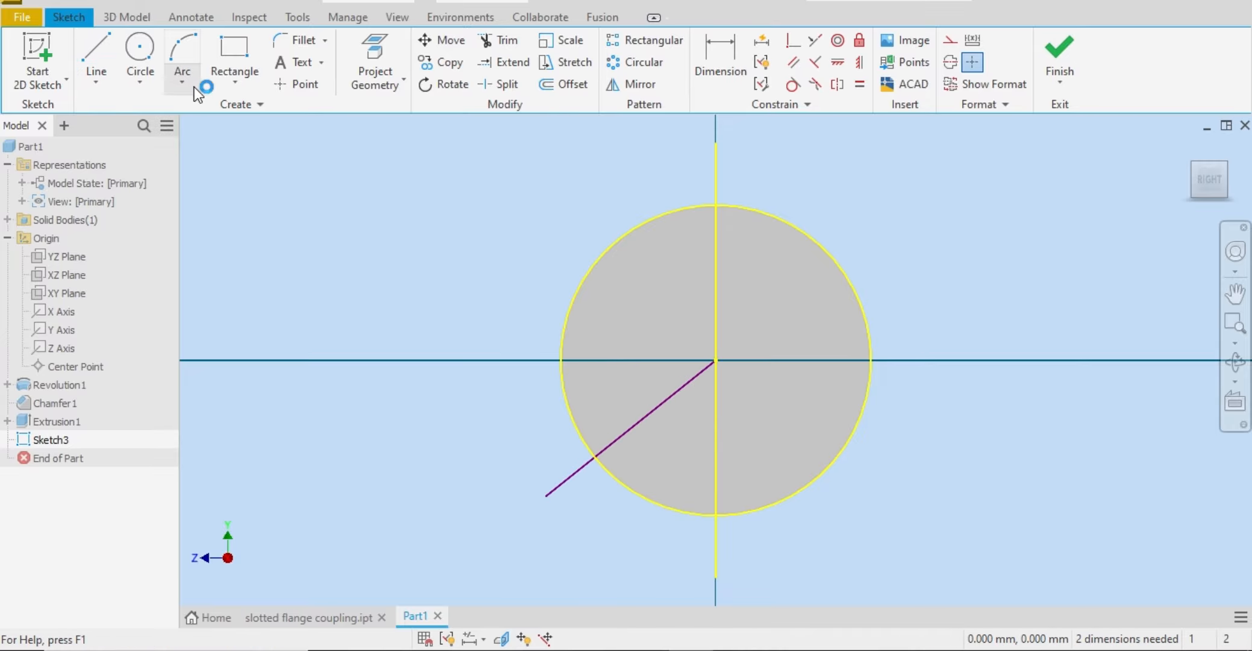
key(ctrl+z)
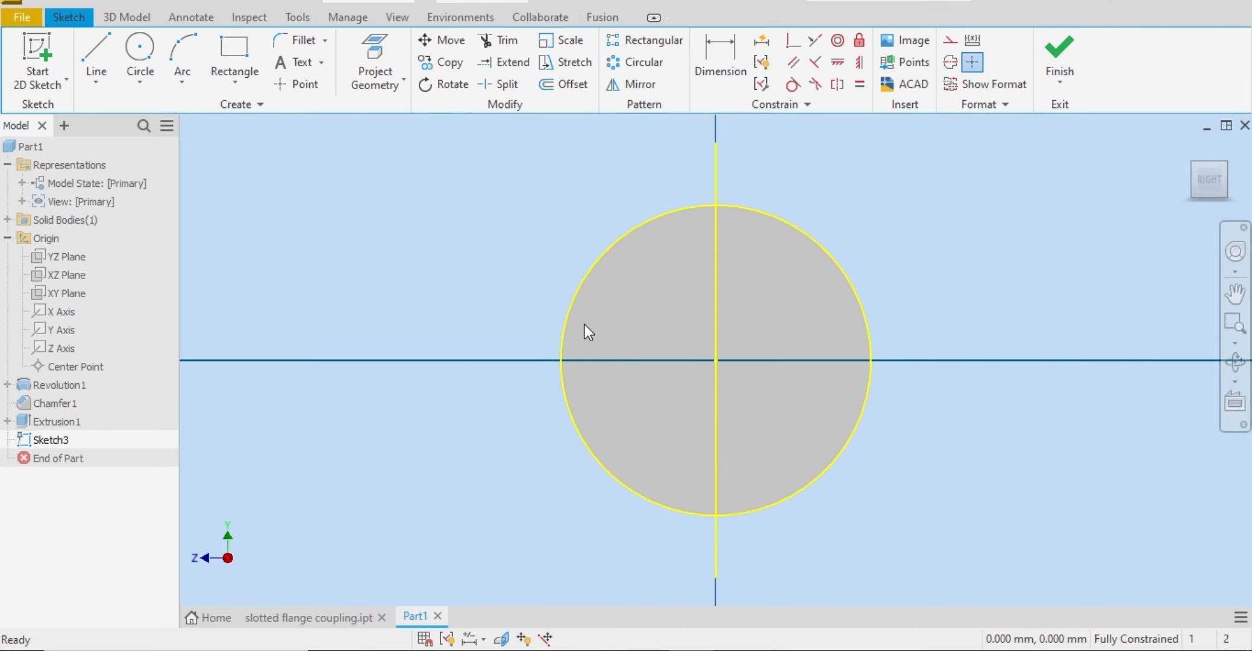
key(ctrl+y)
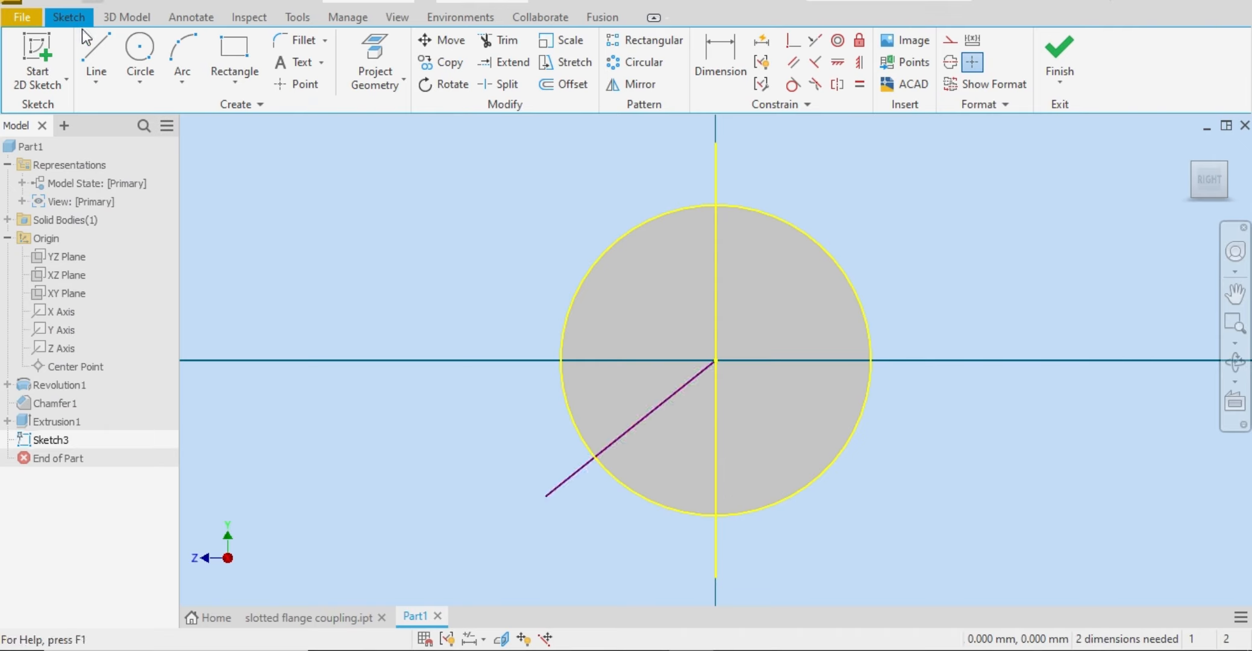
Step: Draw a second line from the origin down to the right beyond the circle, and undo the stray tangent arc at its end
click(89, 45)
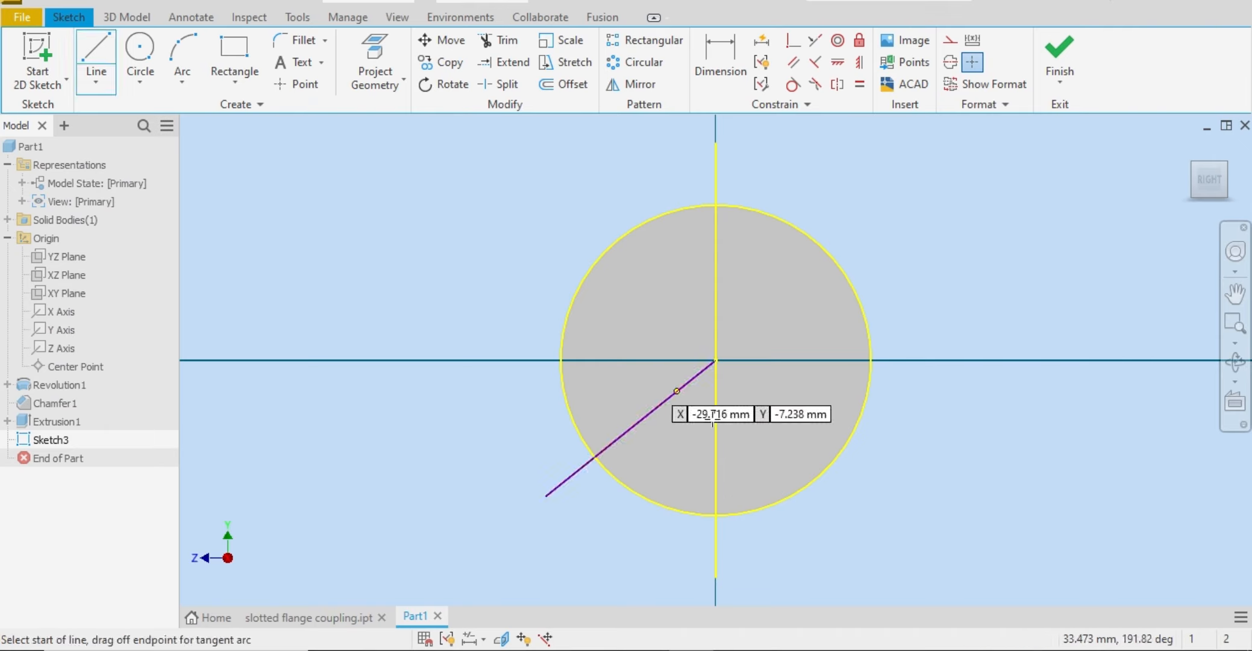
click(716, 360)
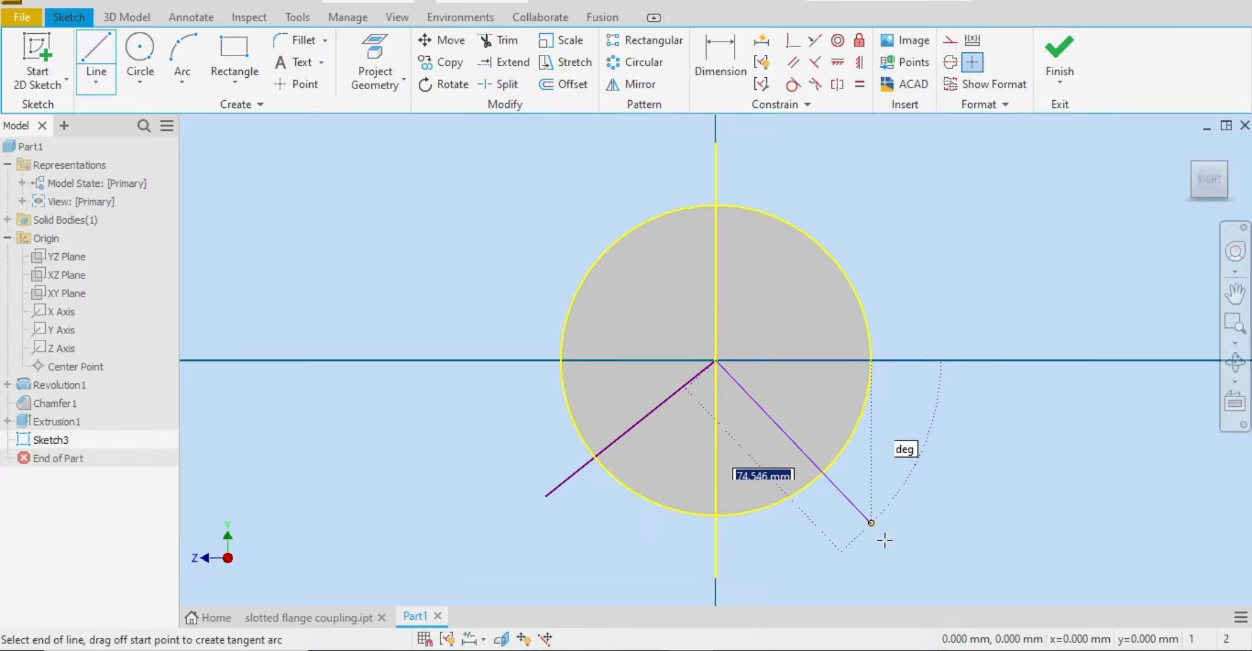
drag(888, 543, 949, 524)
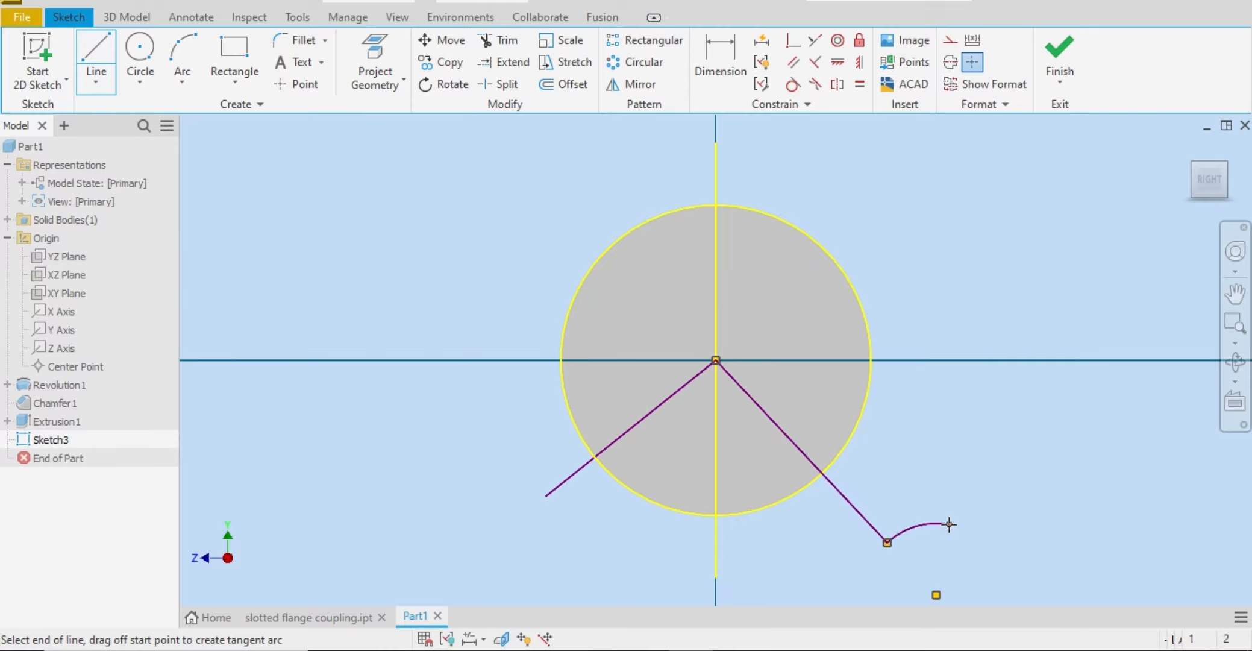
right_click(949, 525)
key(Escape)
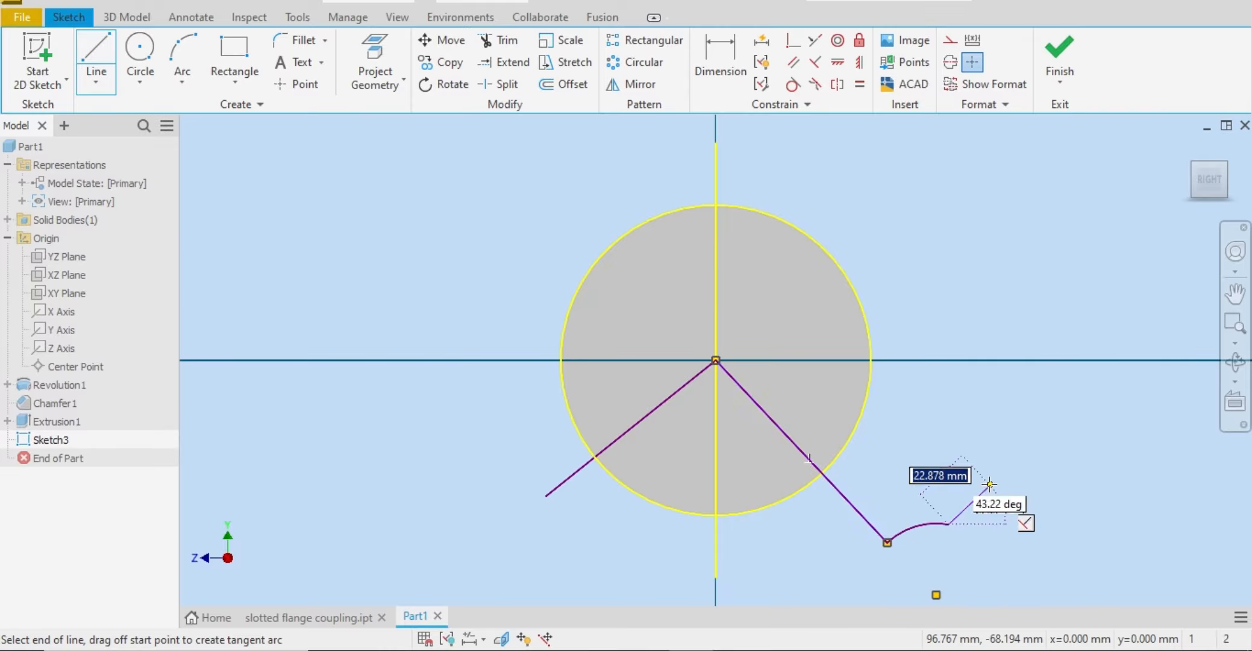
key(Escape)
key(ctrl+z)
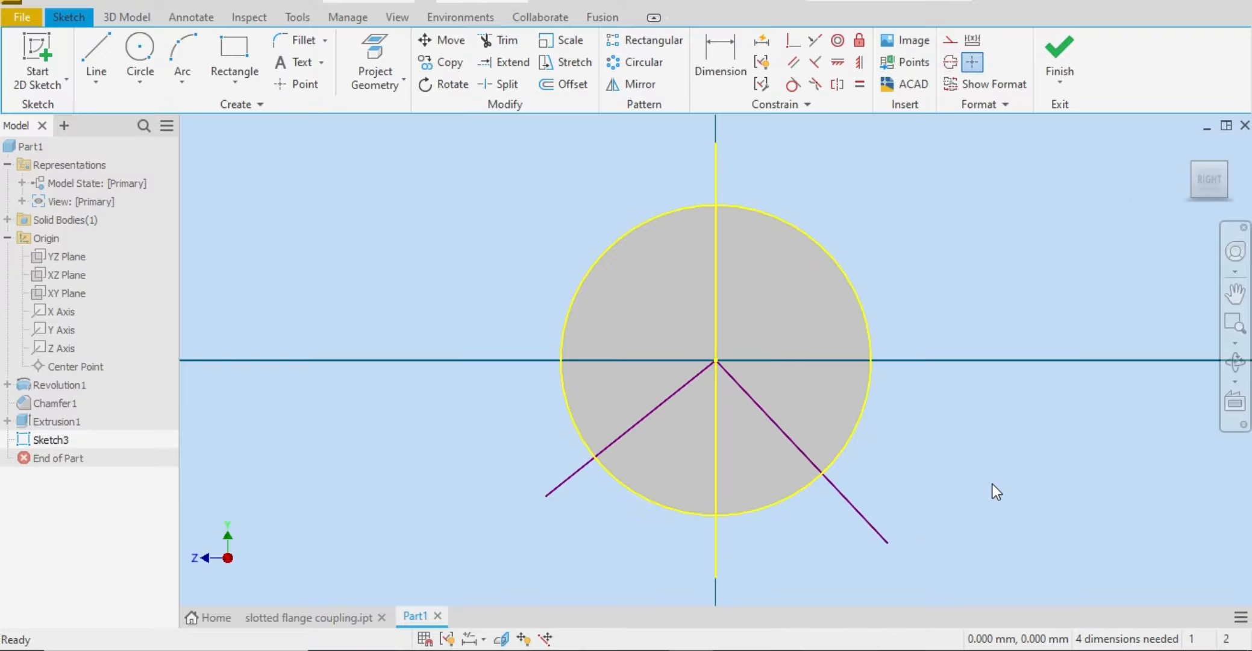
Step: Dimension the angle between the two slanted lines at 120 degrees
click(715, 55)
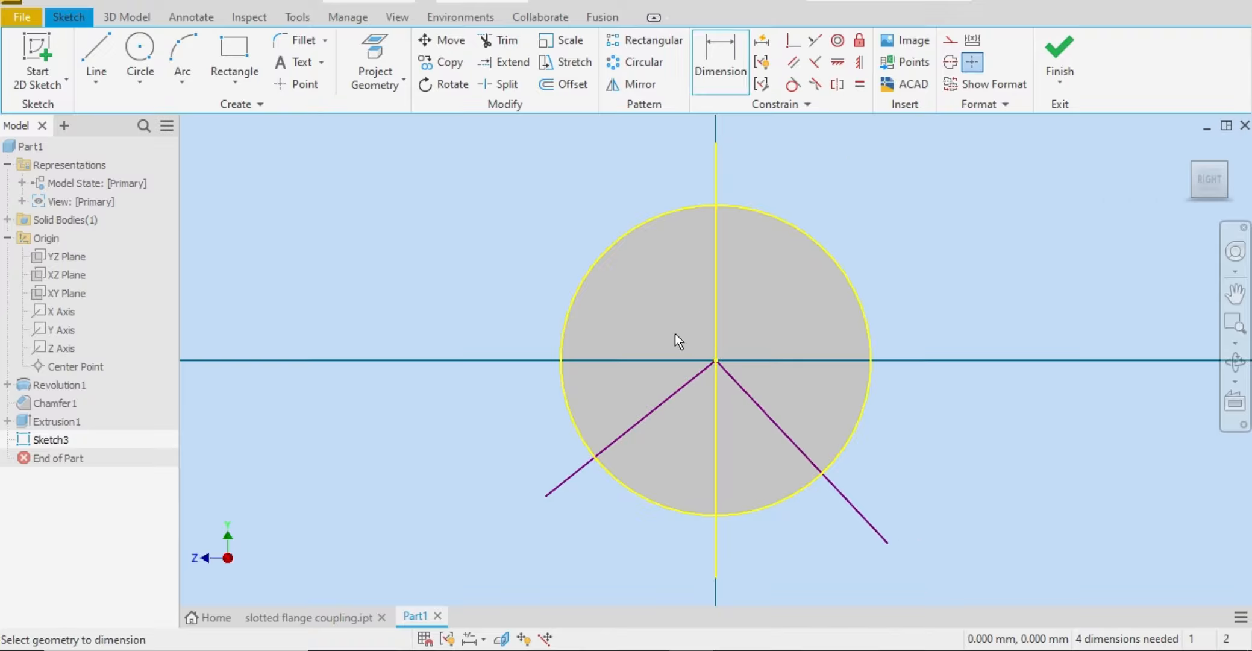
click(643, 425)
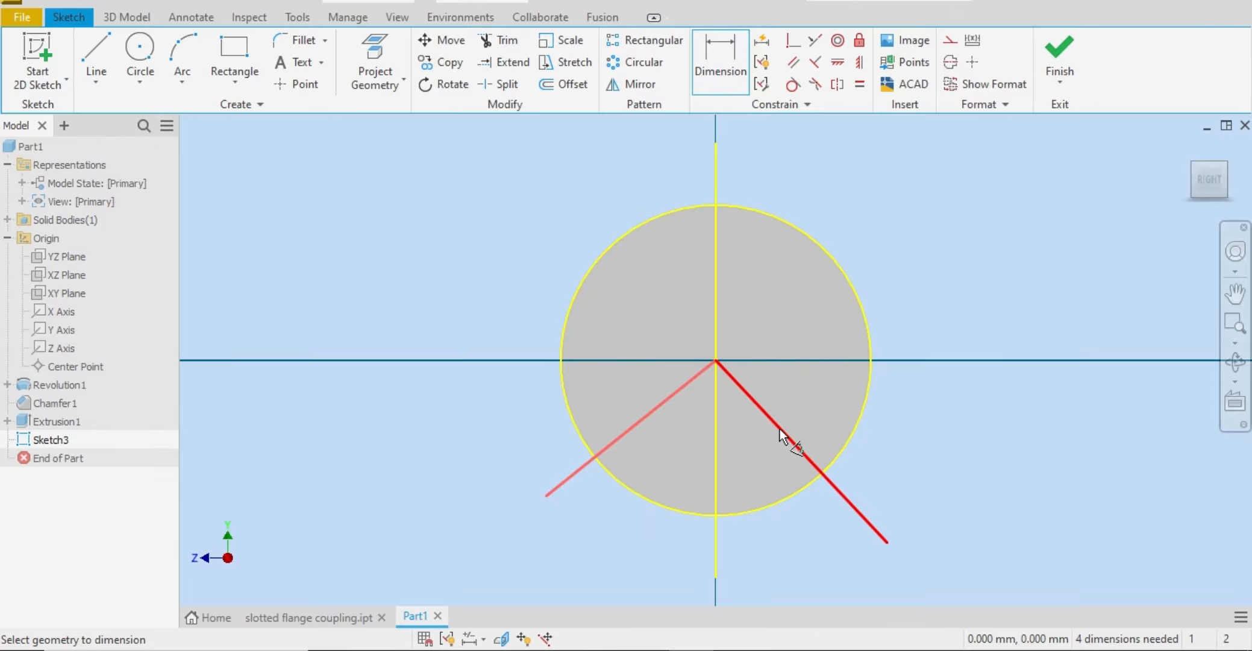
click(779, 429)
click(755, 464)
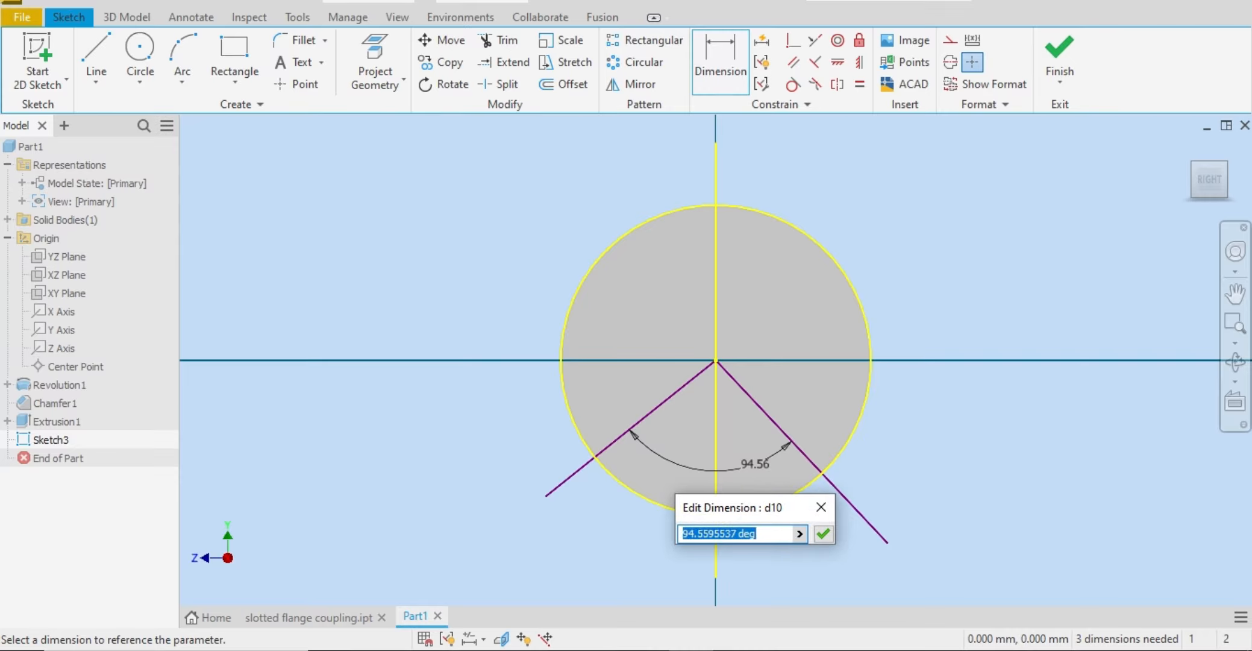
text(120)
key(Return)
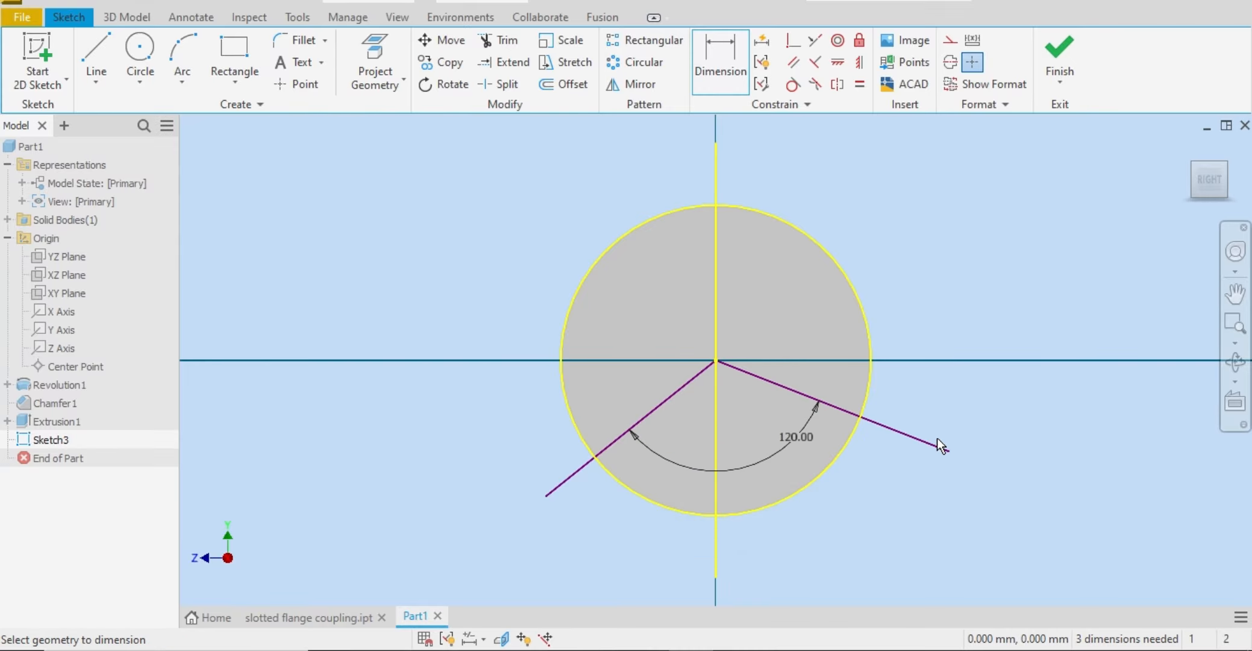
Step: Dimension the angle between the right slanted line and the projected vertical axis at 60 degrees
click(864, 407)
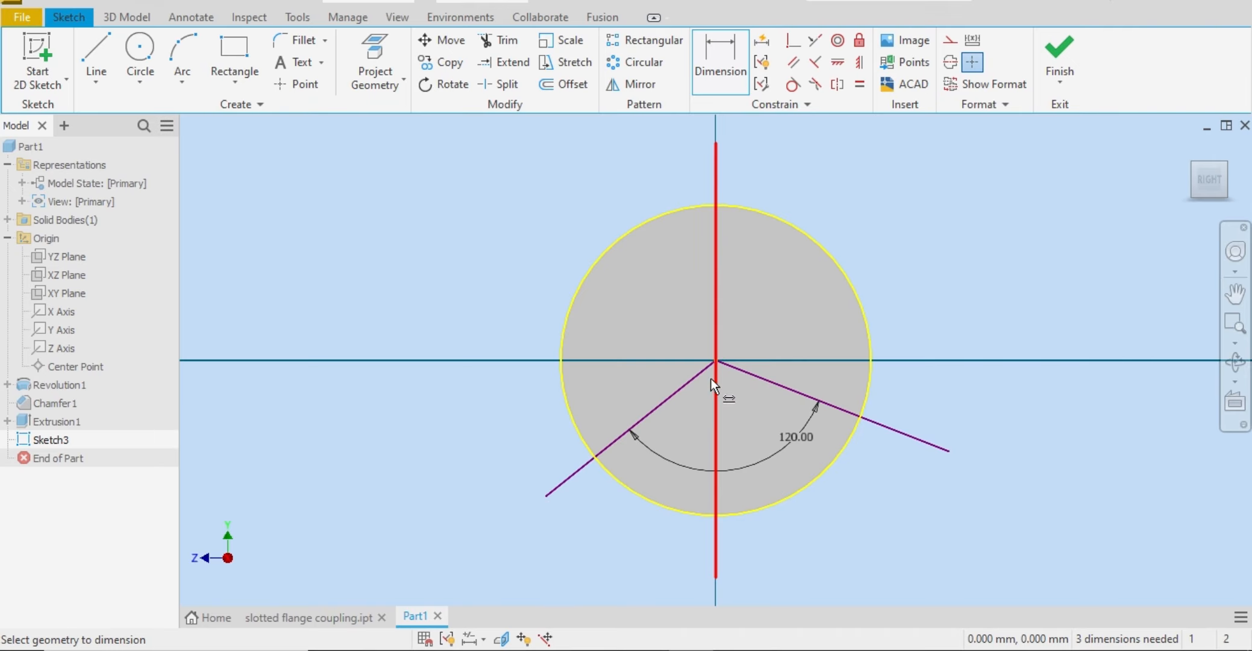
click(796, 386)
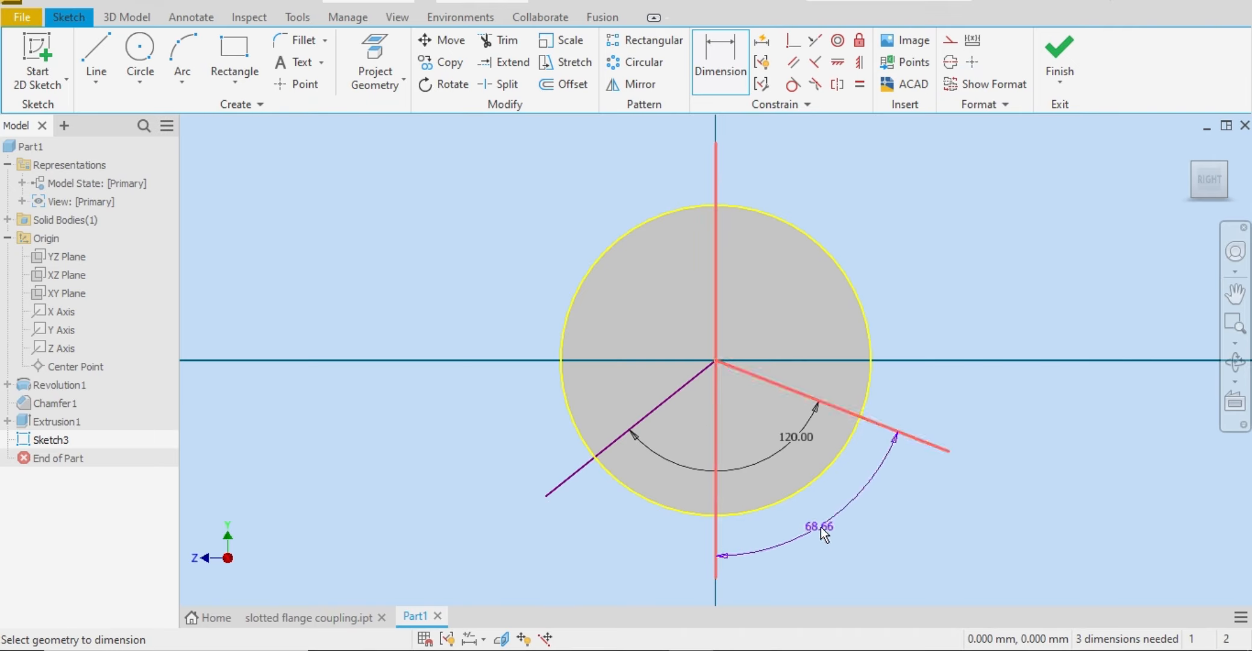
click(819, 526)
text(60)
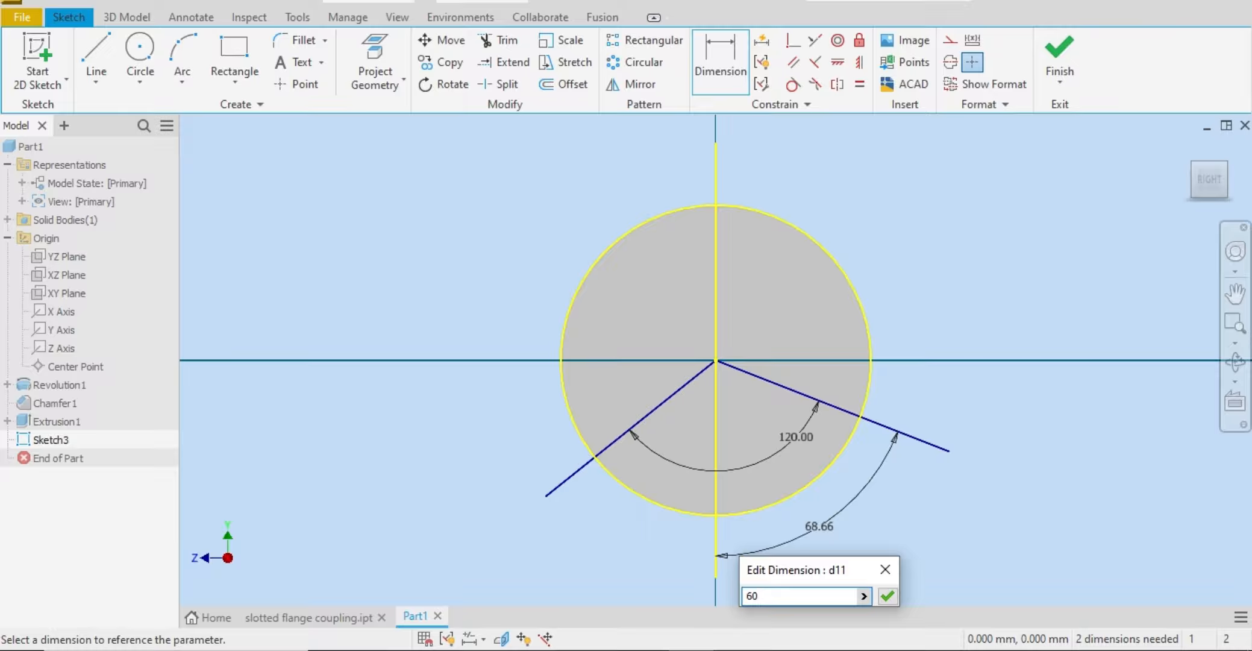
key(Return)
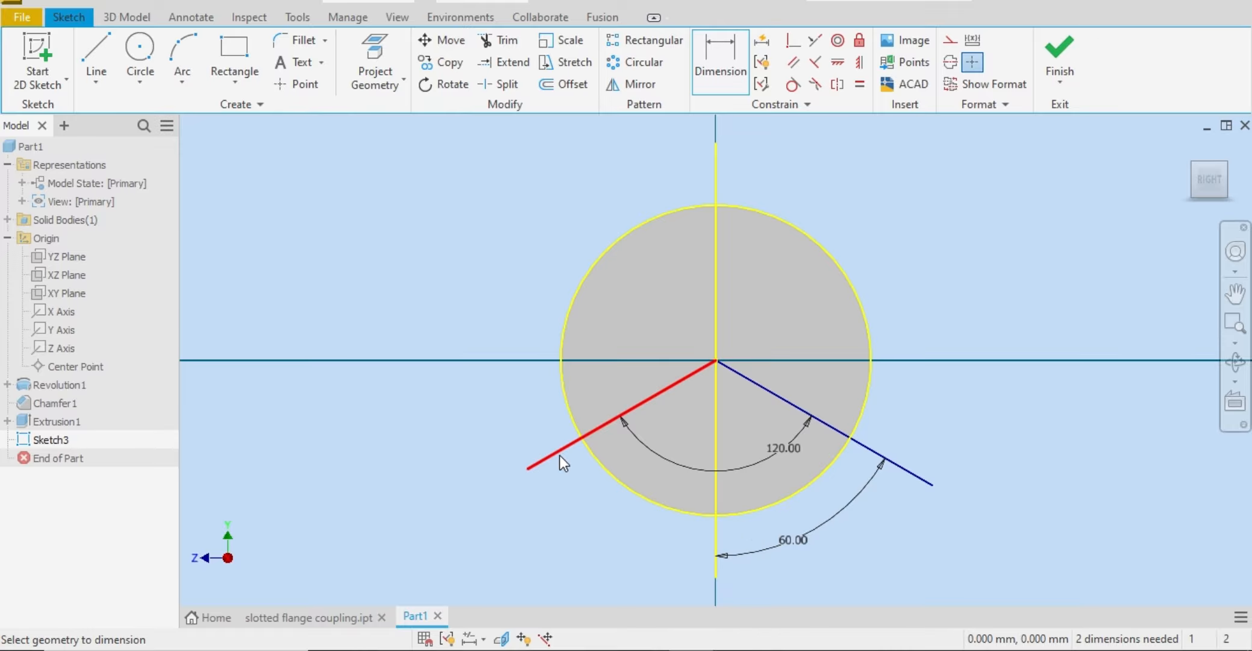
Step: Add a driven angular dimension between the left slanted line and the vertical axis, and finish the sketch
click(560, 455)
click(716, 533)
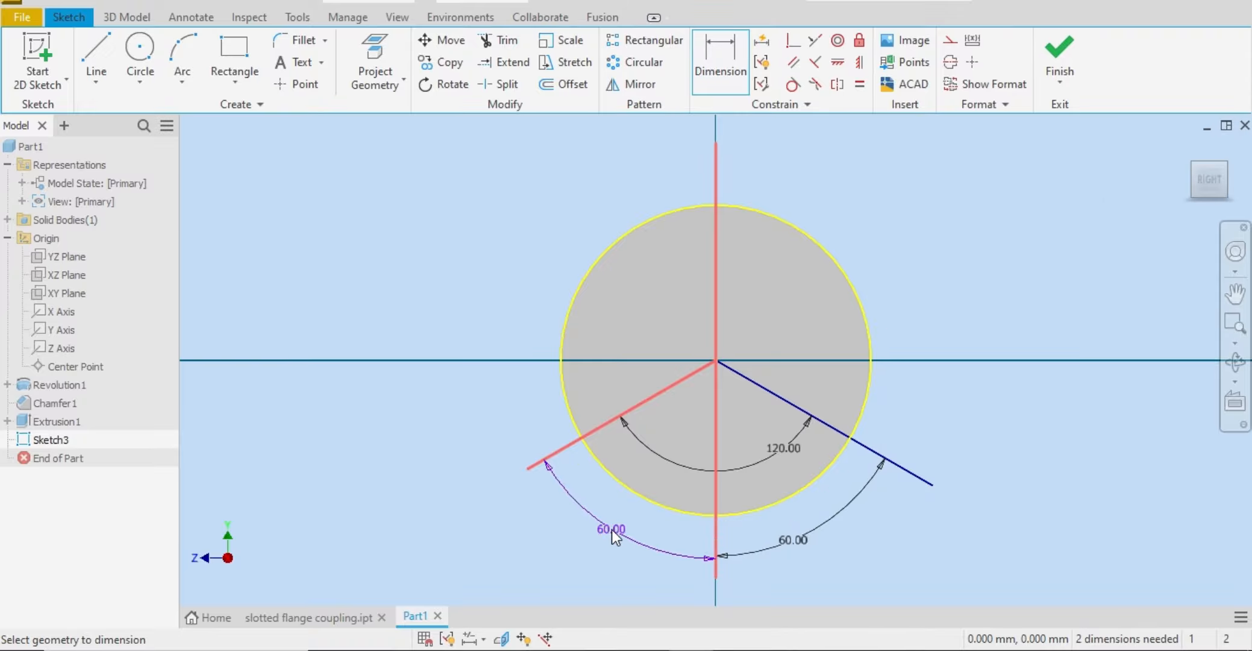
click(612, 529)
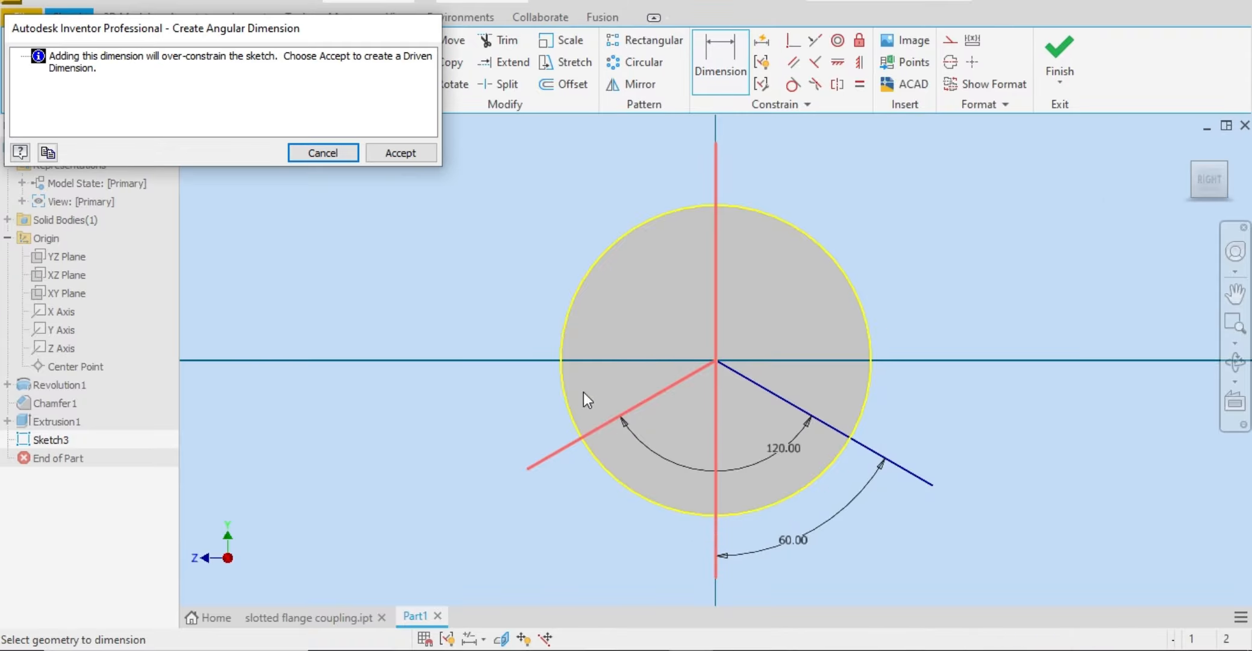
click(402, 151)
click(1059, 61)
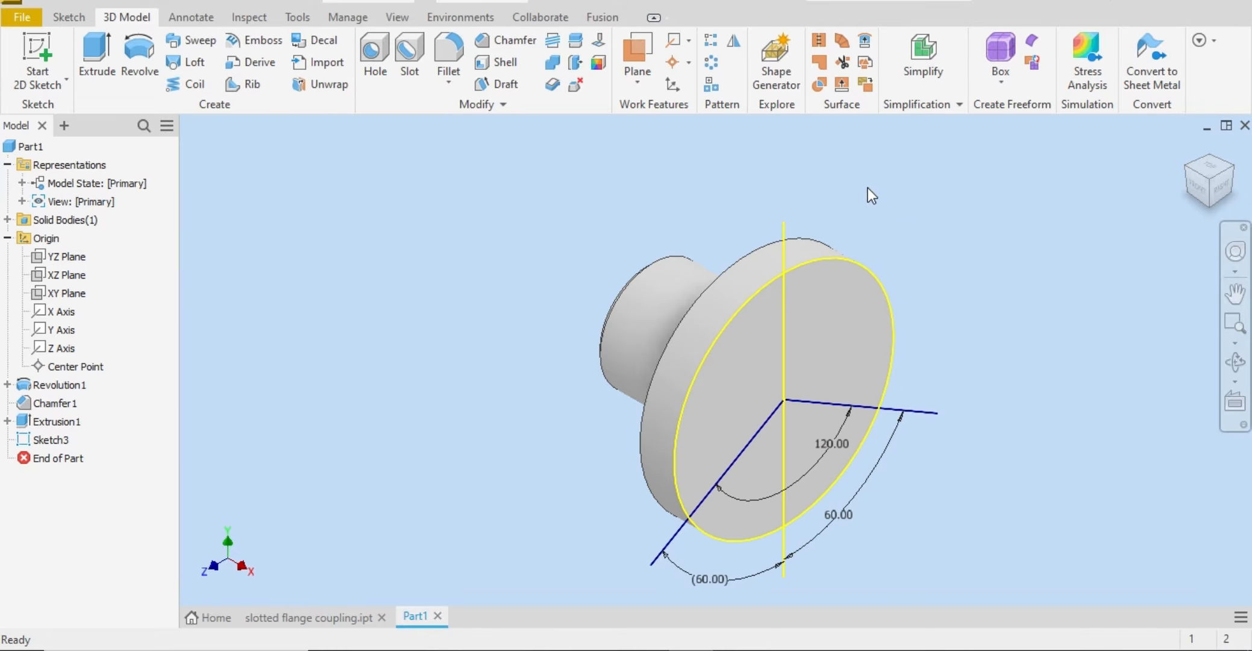
key(e)
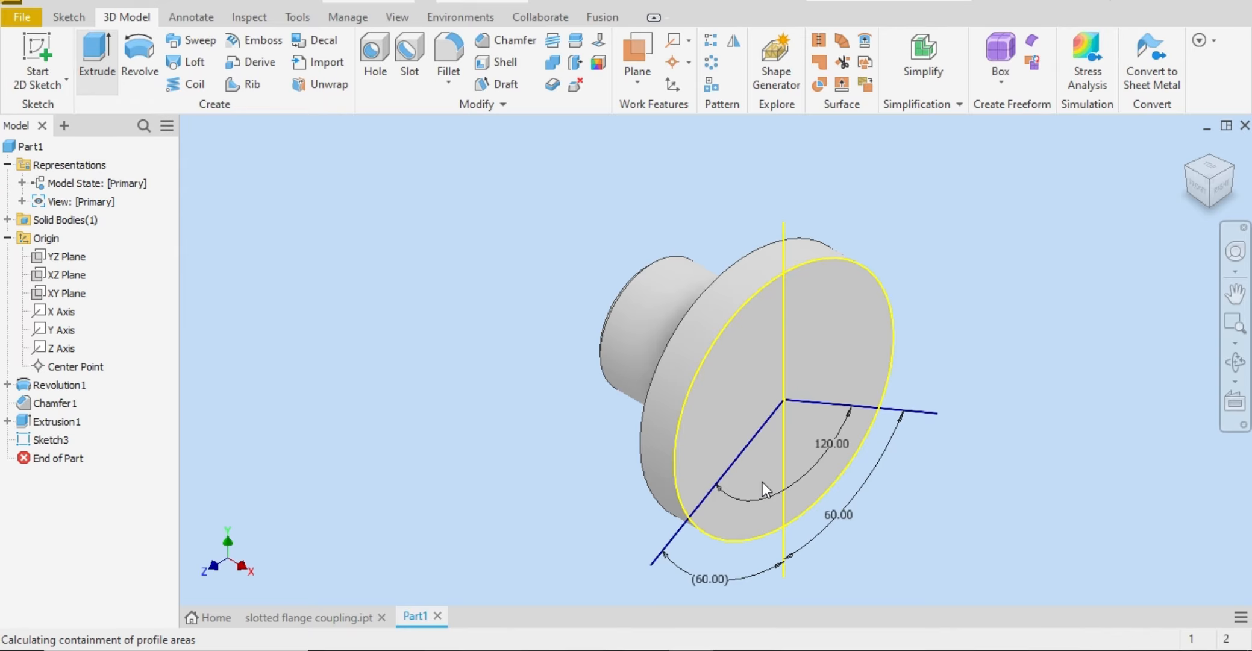
click(805, 444)
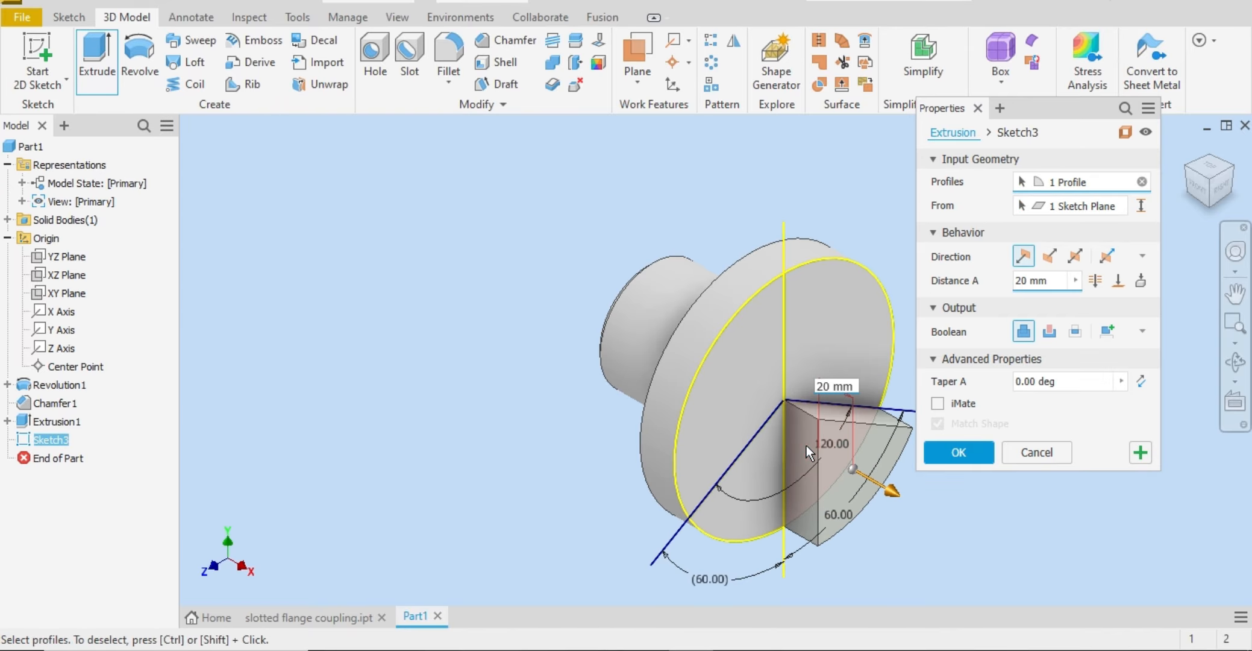
click(766, 460)
click(1049, 256)
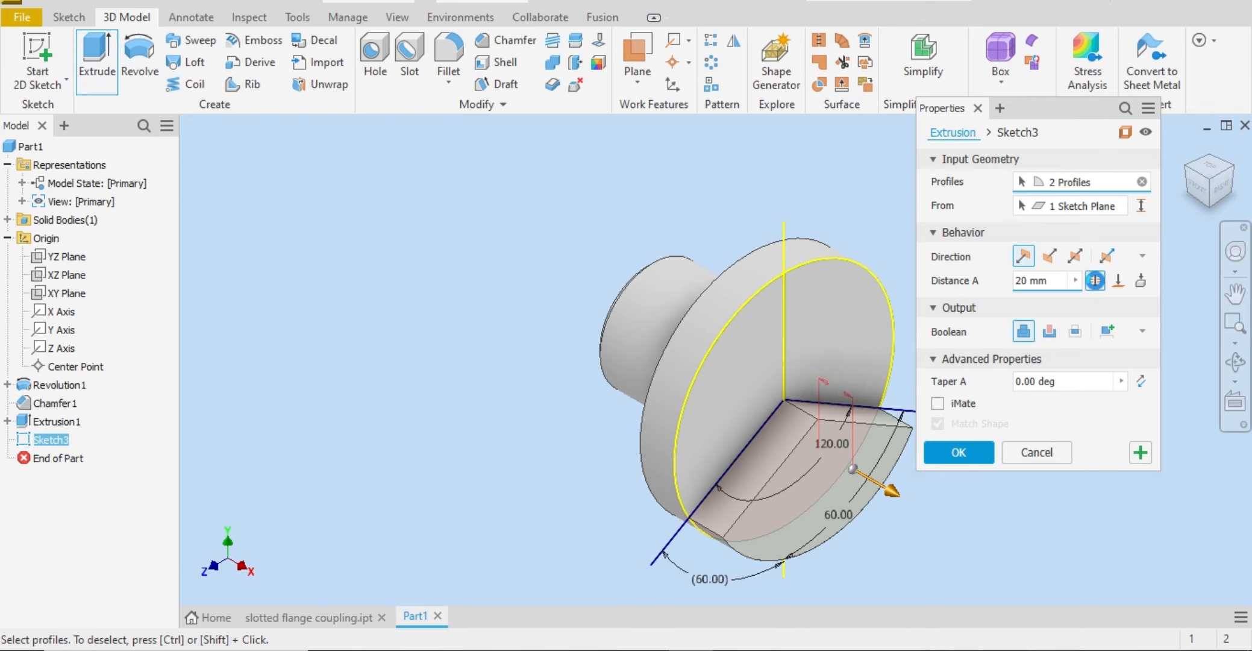
click(1095, 281)
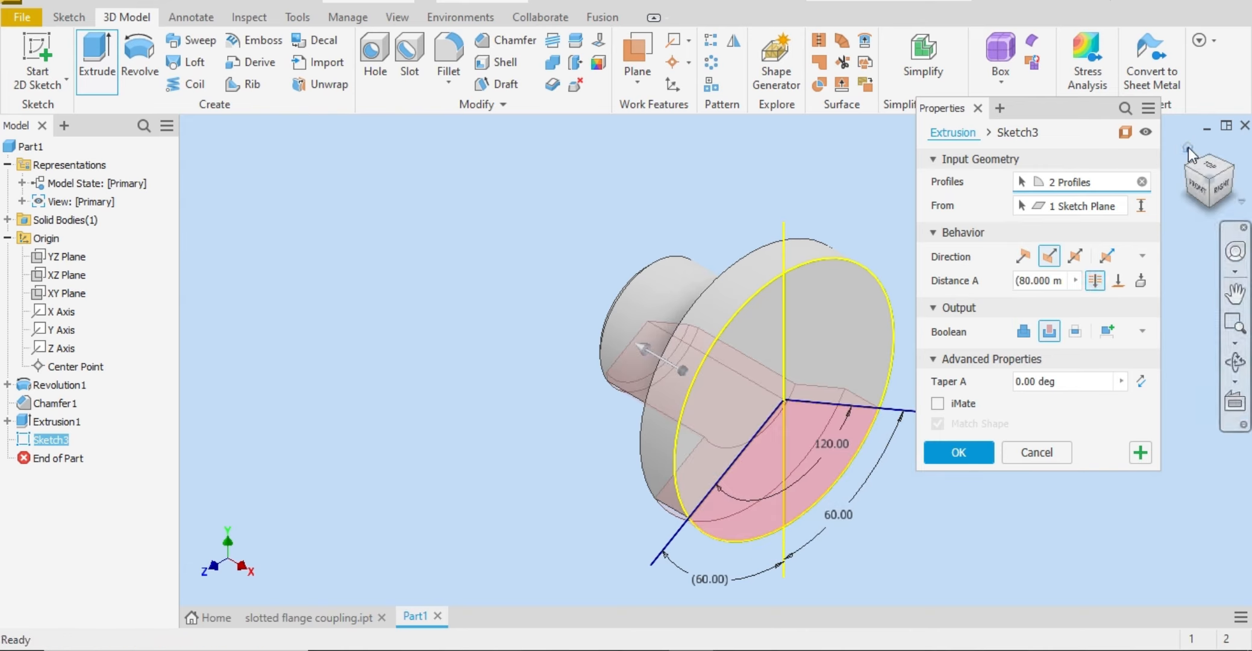
drag(1186, 169, 1187, 177)
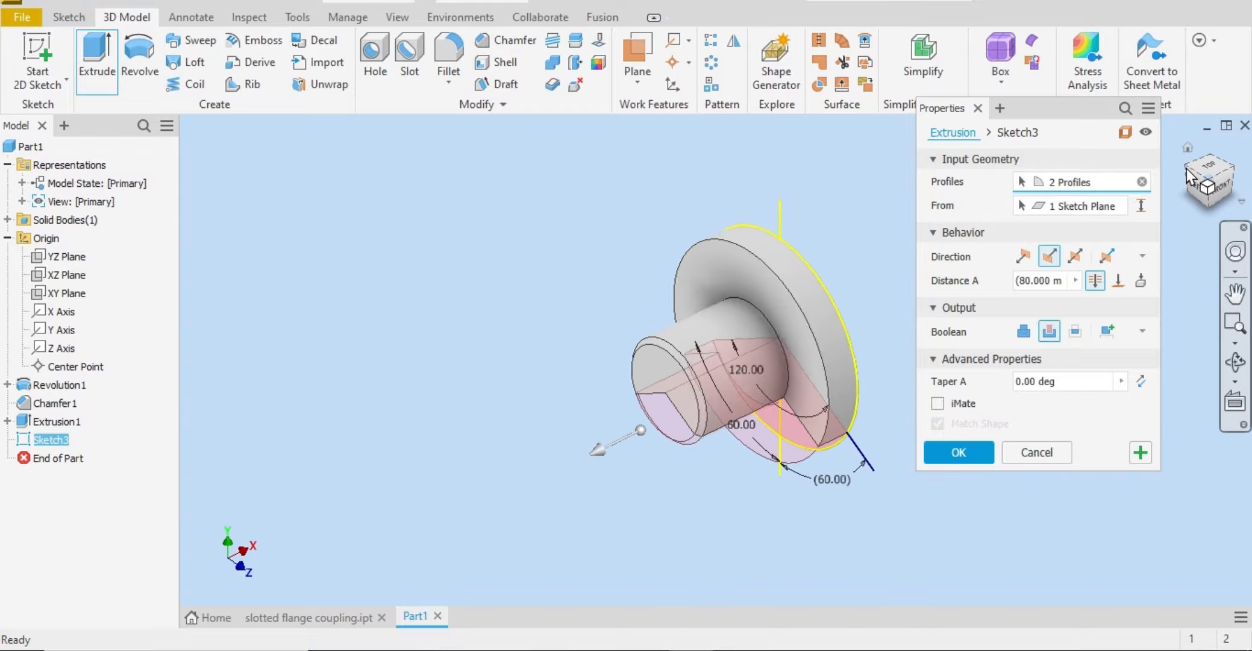
click(1242, 181)
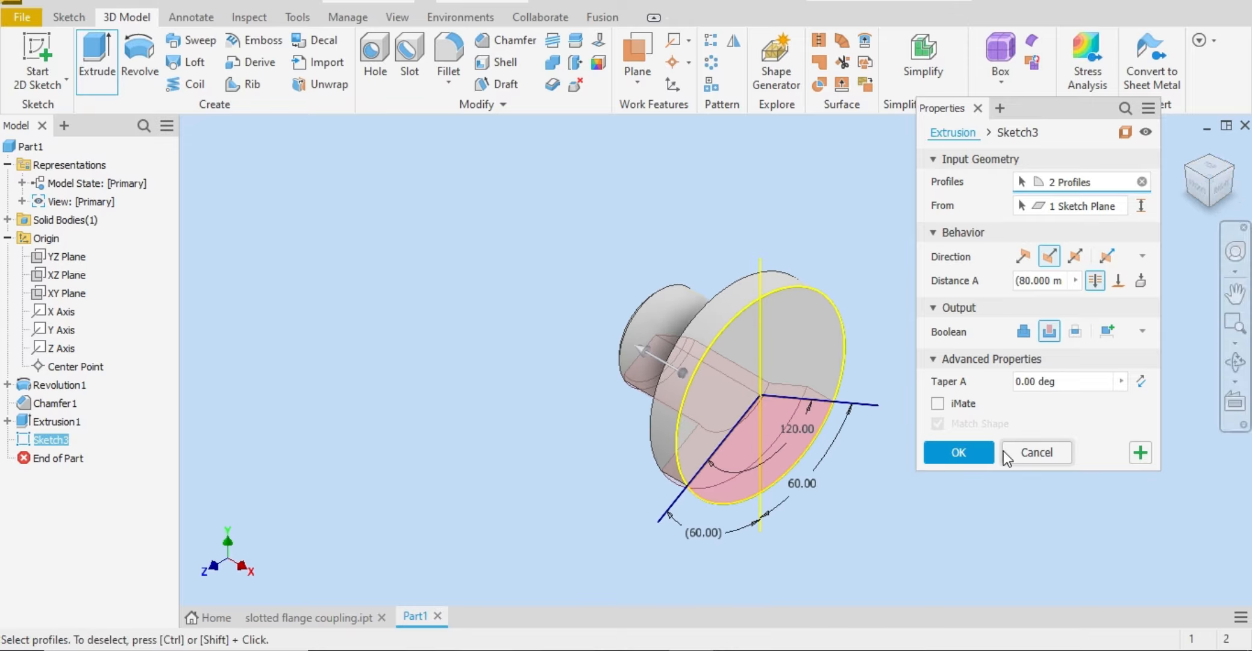
click(1037, 453)
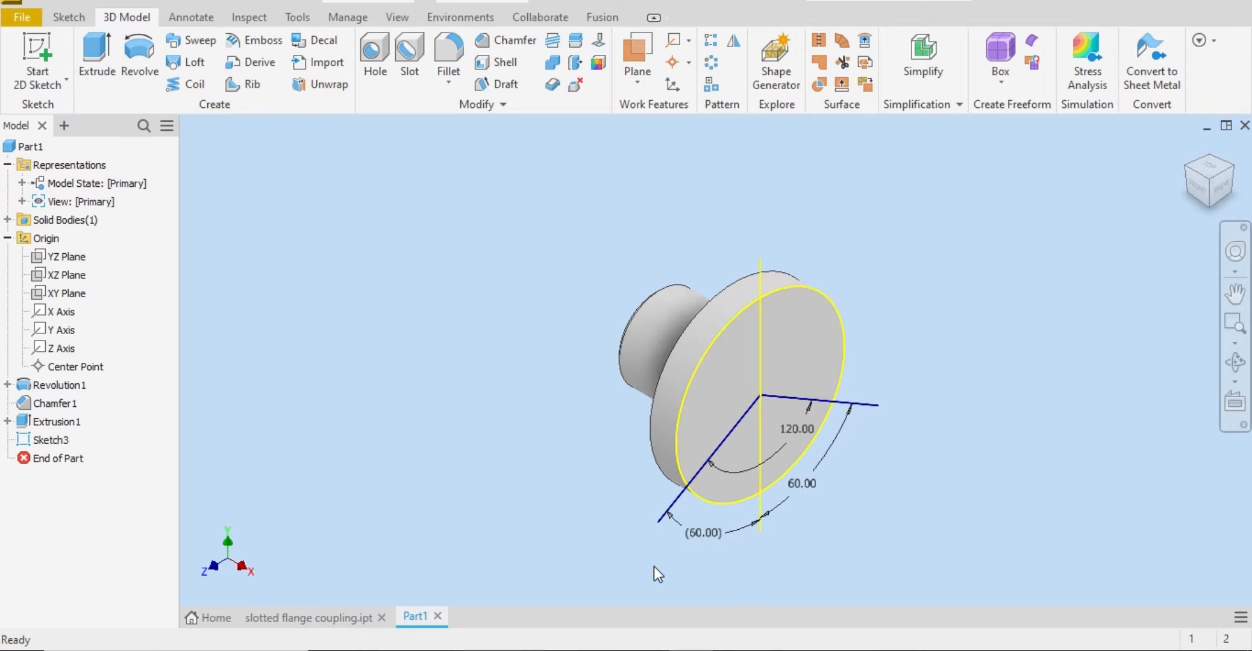
Step: Cut the two profiles of the 120-degree sector out of the flange with Extrude, ending at the flange's hub-side face
key(alt+Tab)
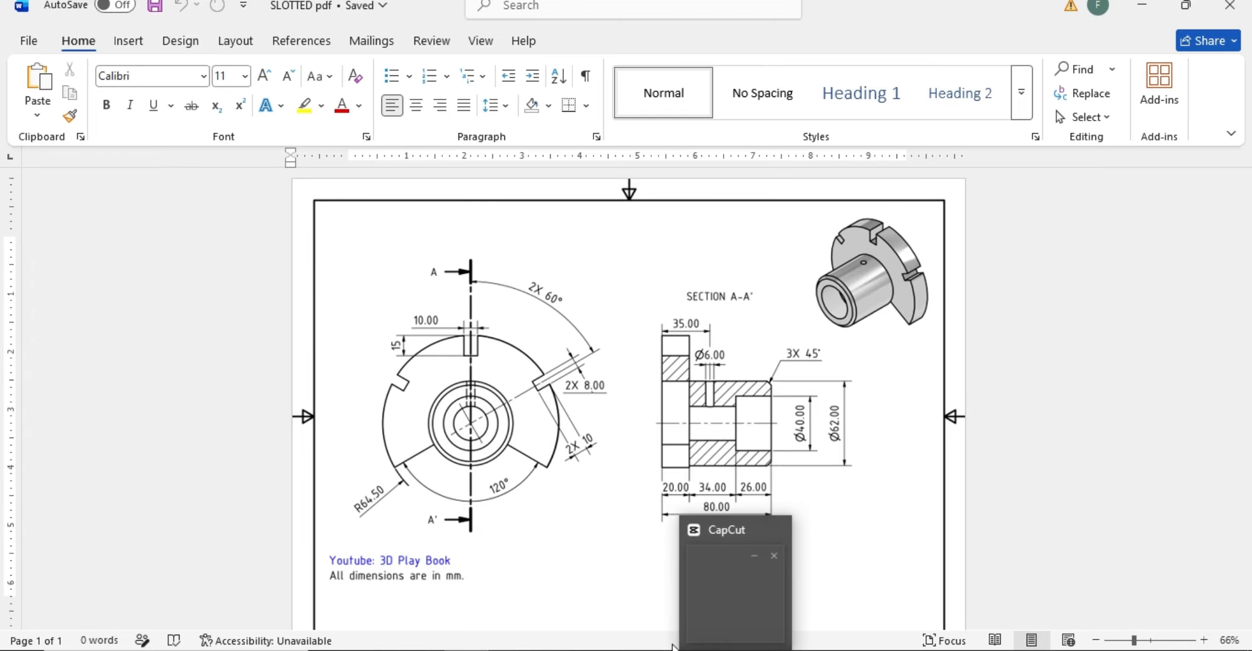
click(693, 649)
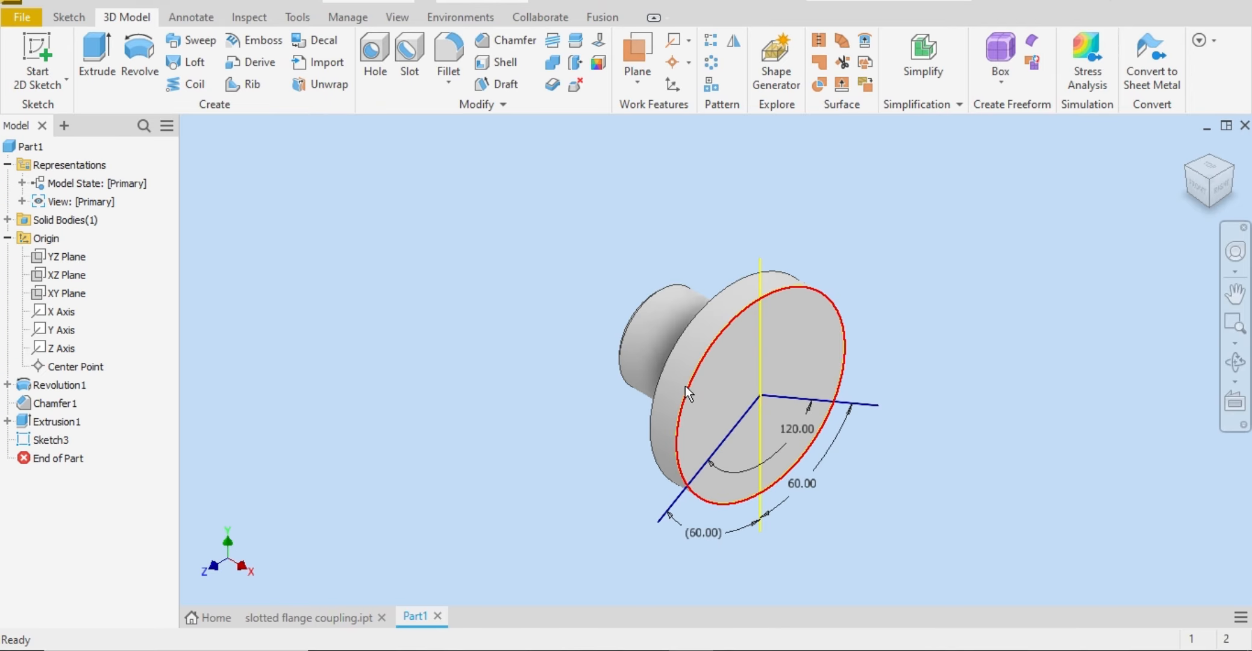
click(103, 71)
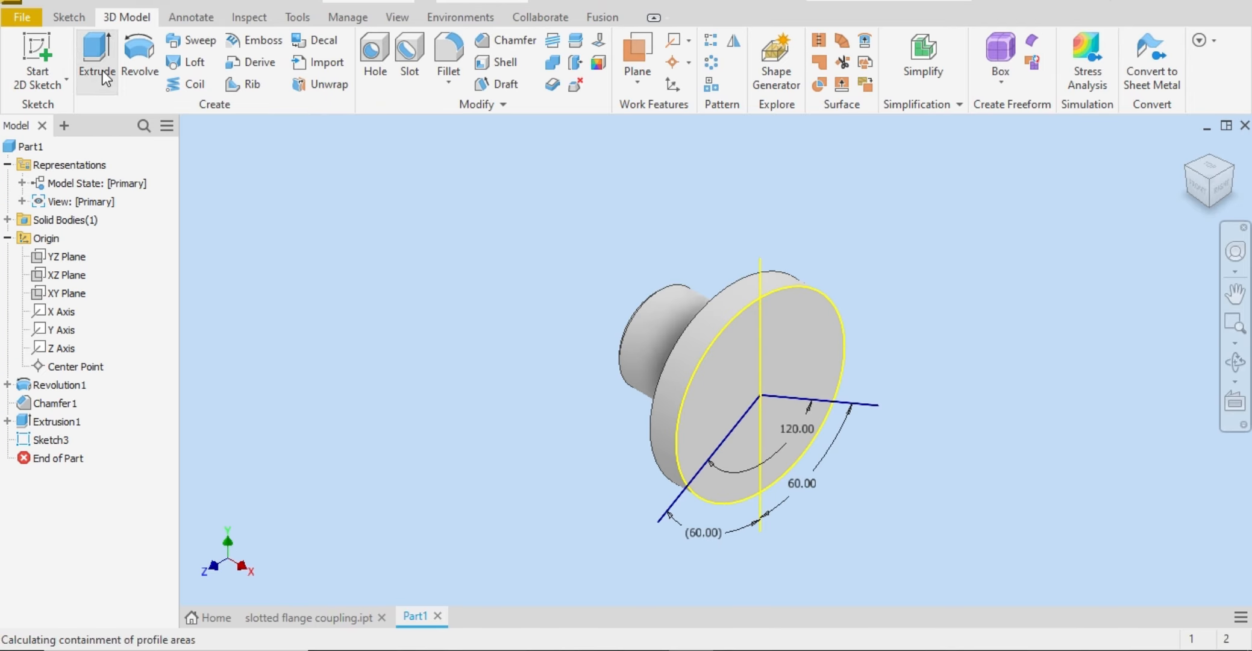
click(787, 412)
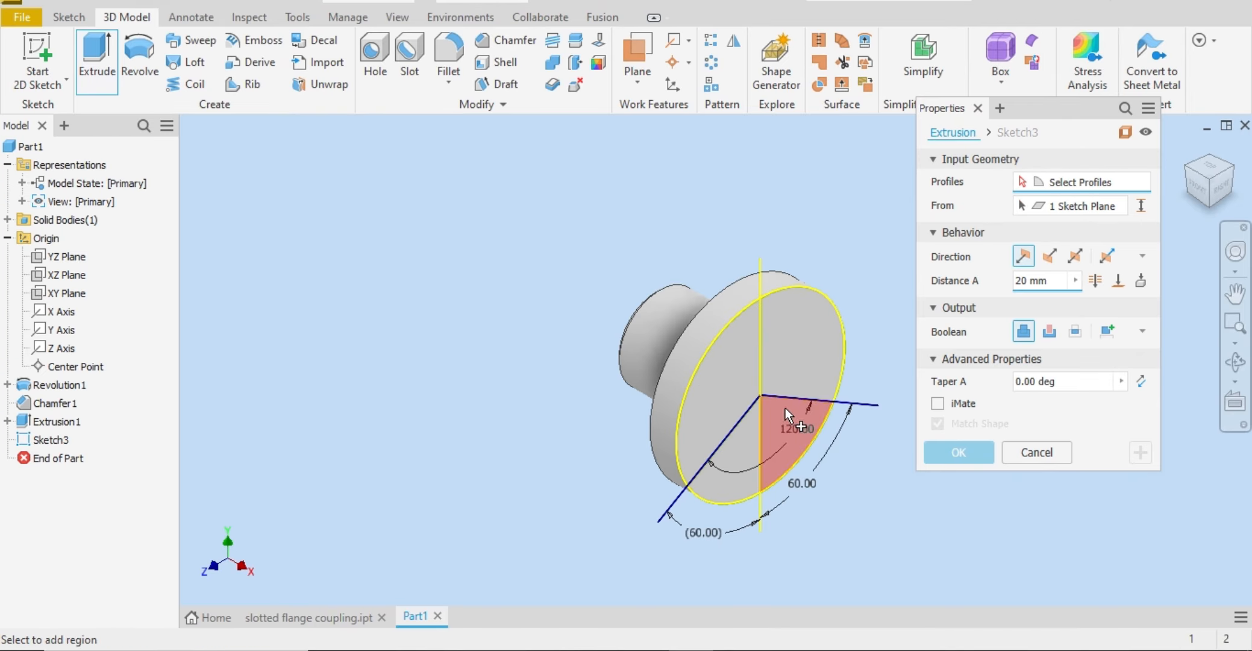
click(753, 426)
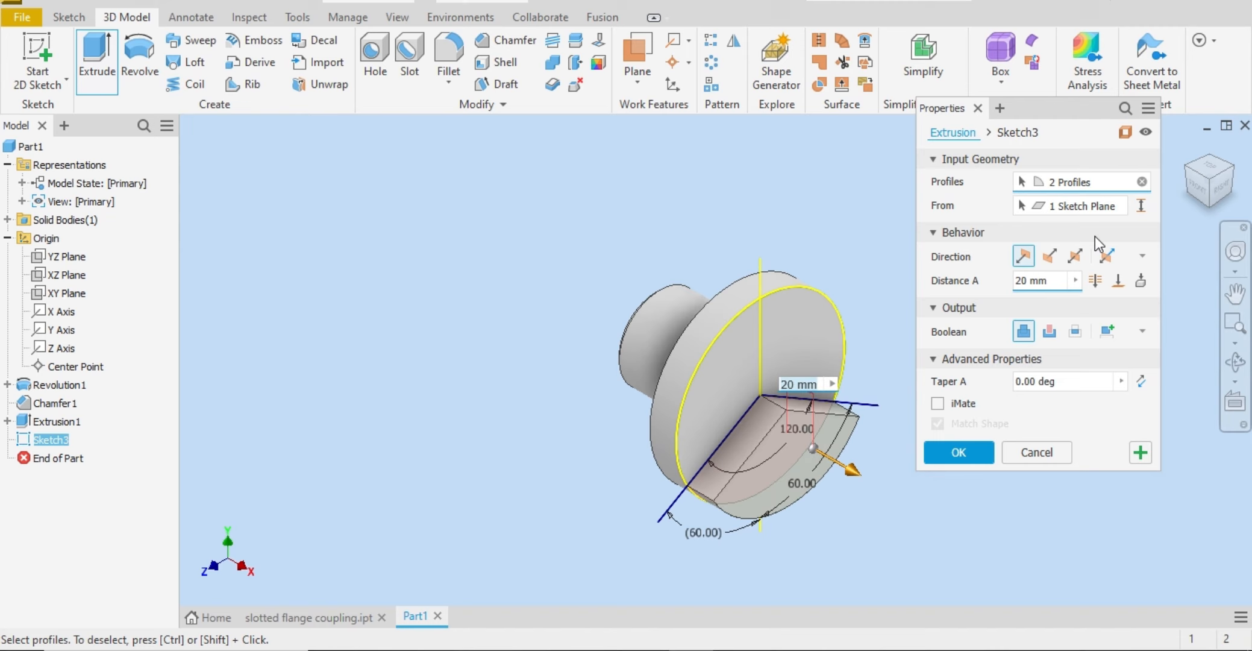
click(1187, 178)
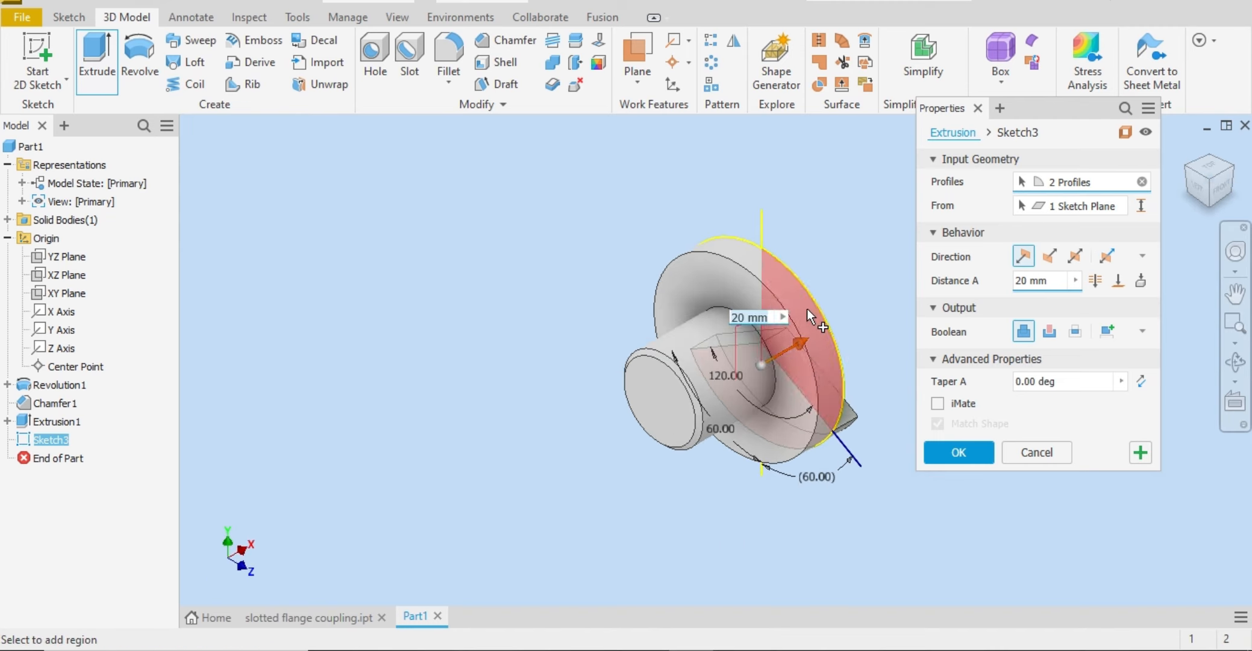
click(1118, 280)
click(686, 275)
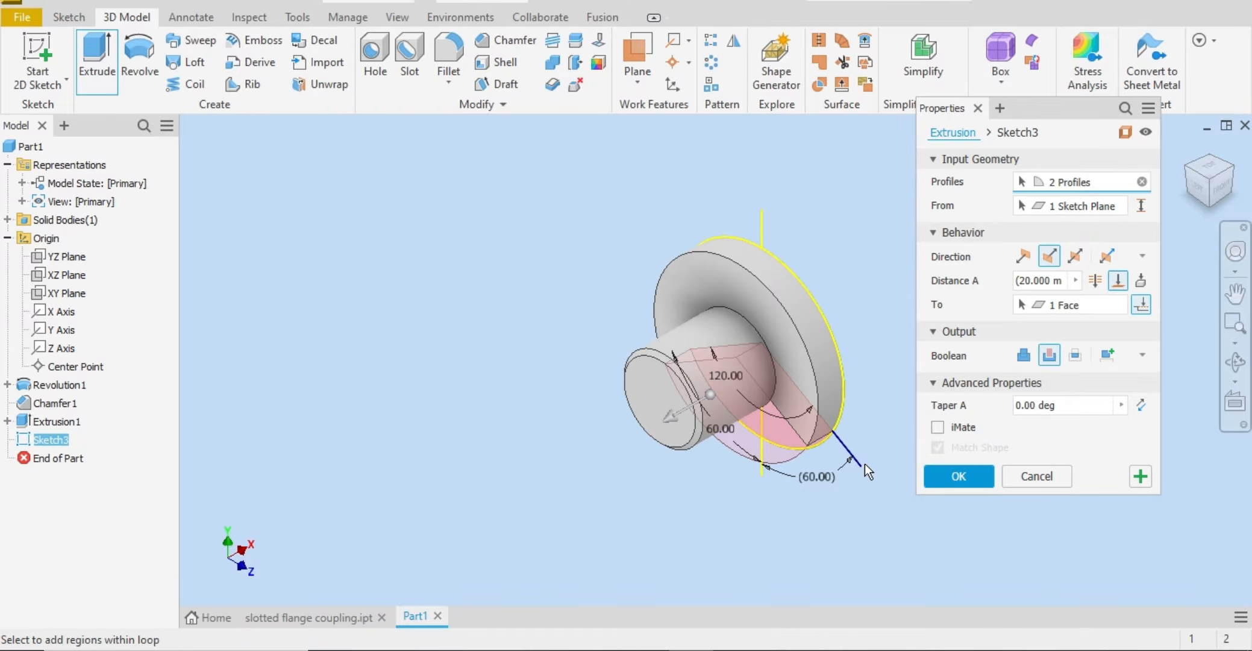
click(967, 476)
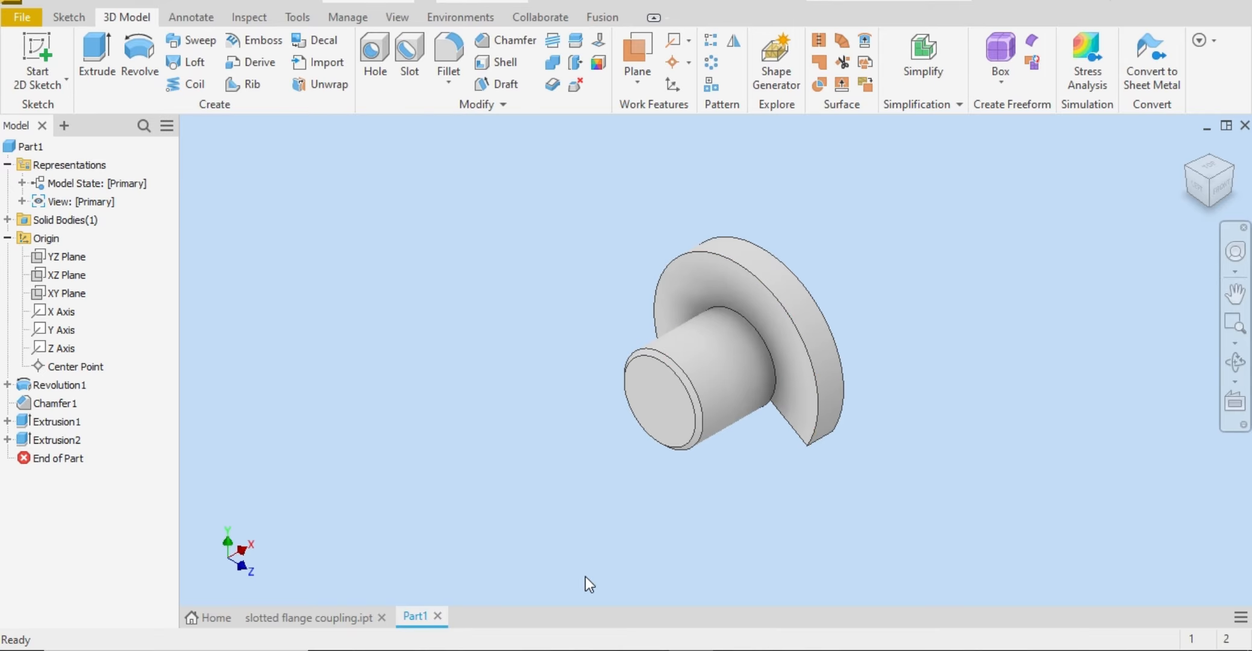
Step: Start a sketch on the flange's hub-side face and project the Y axis and the flange's outer arc into it
key(alt+Tab)
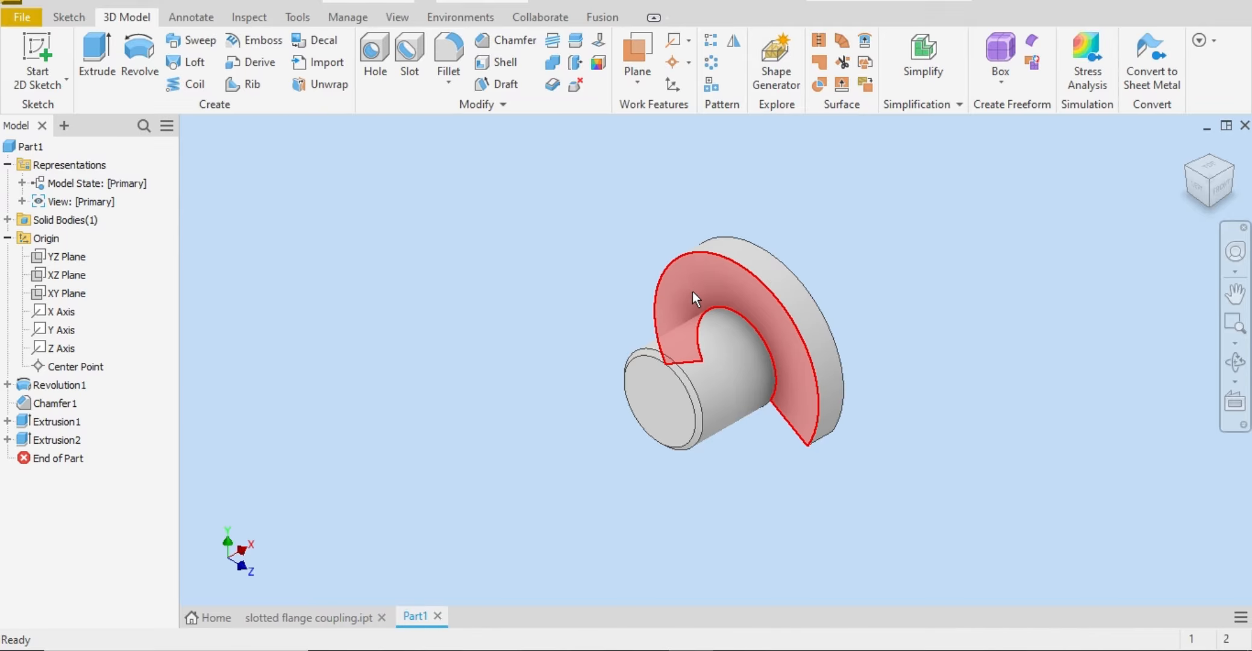
click(692, 292)
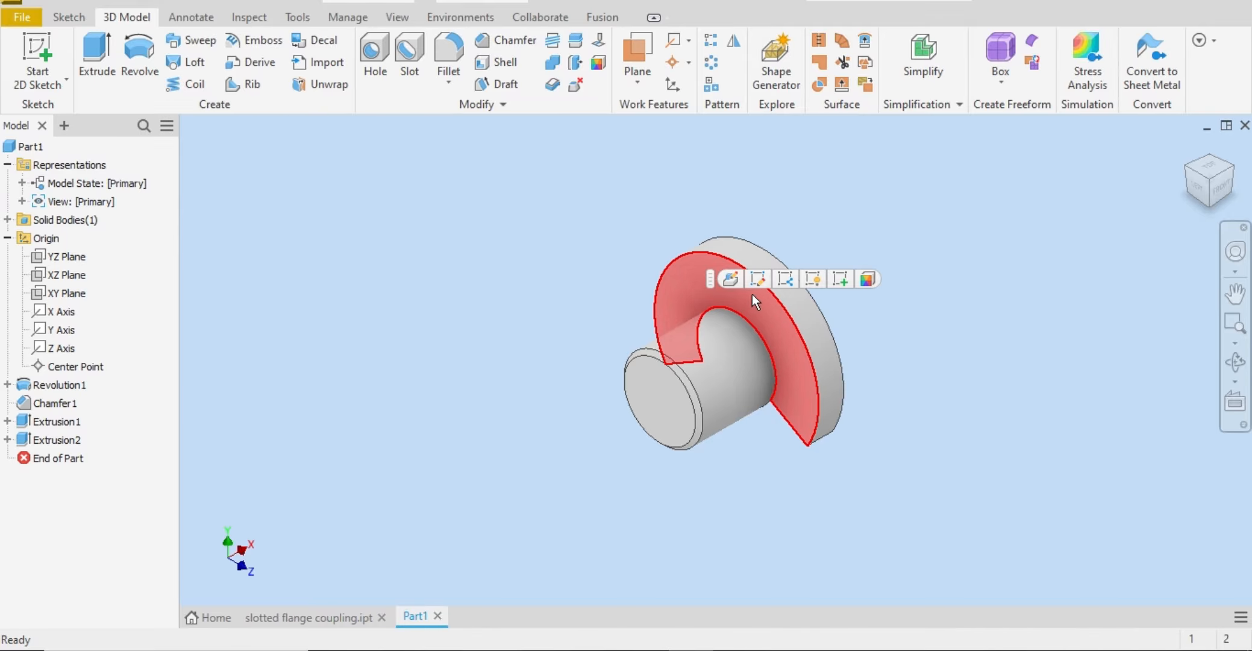
click(838, 284)
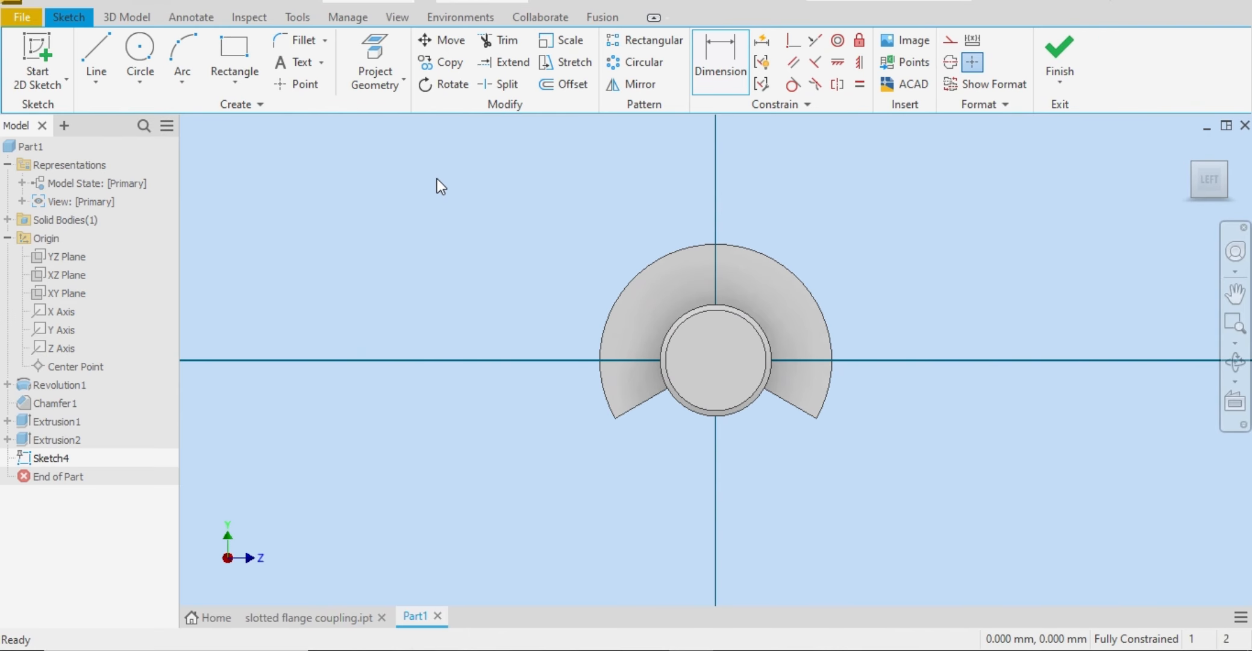
click(375, 58)
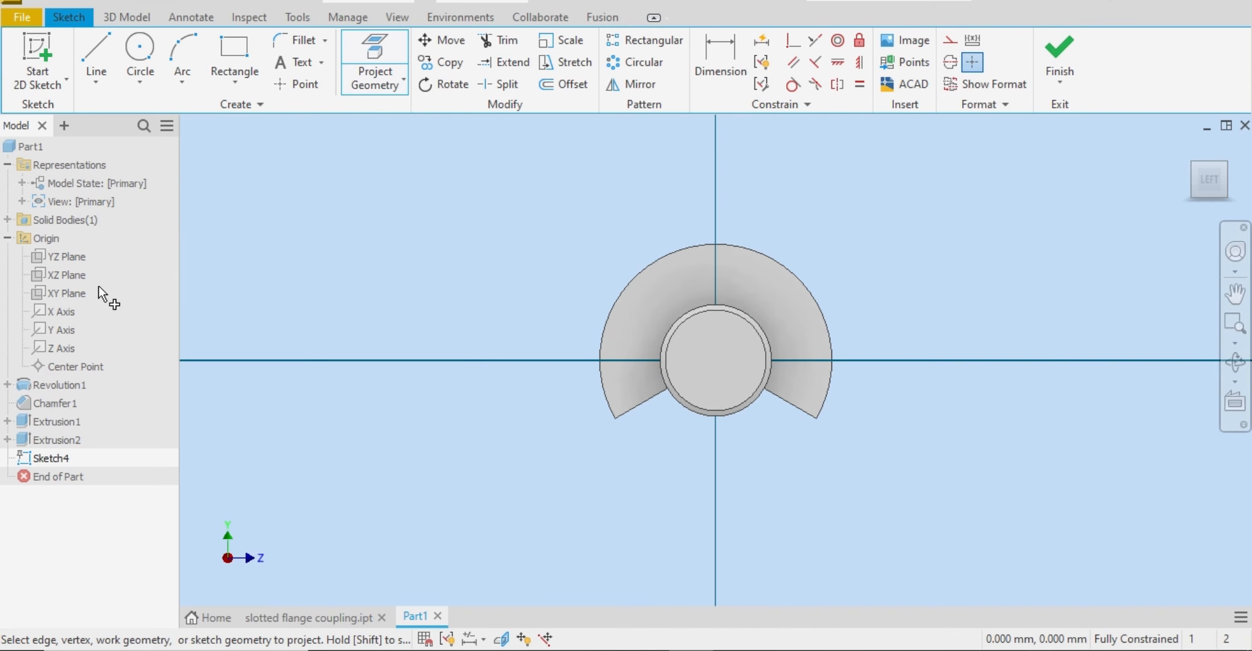
click(72, 329)
right_click(471, 189)
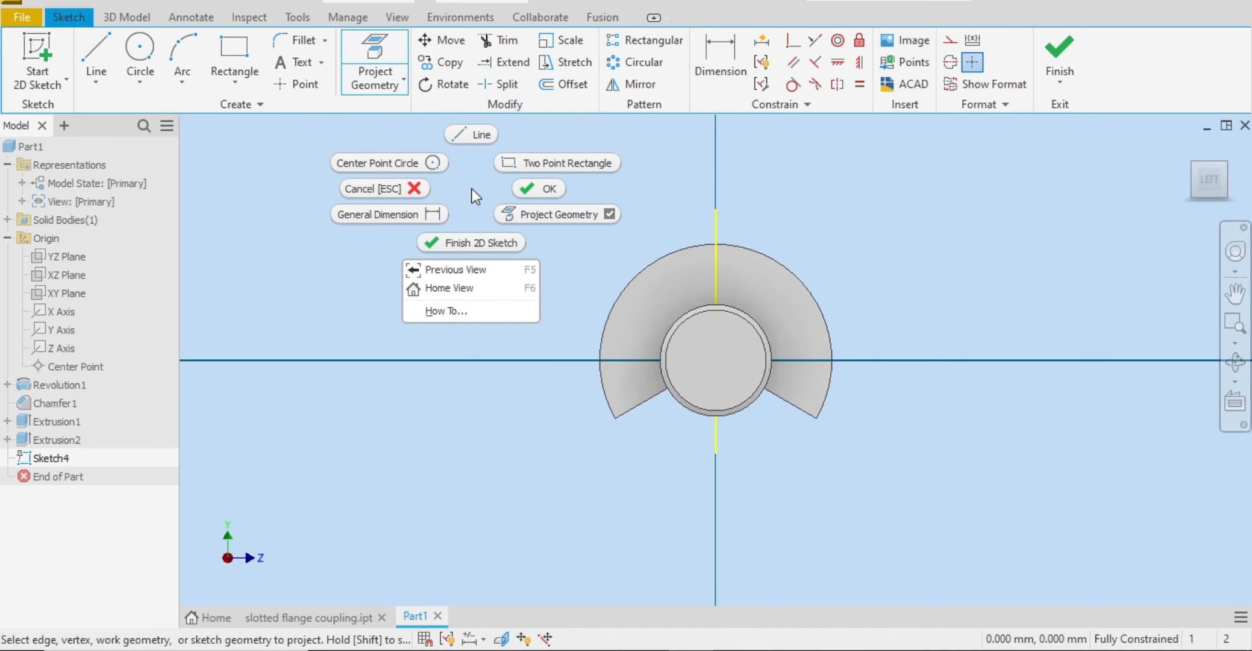
click(530, 189)
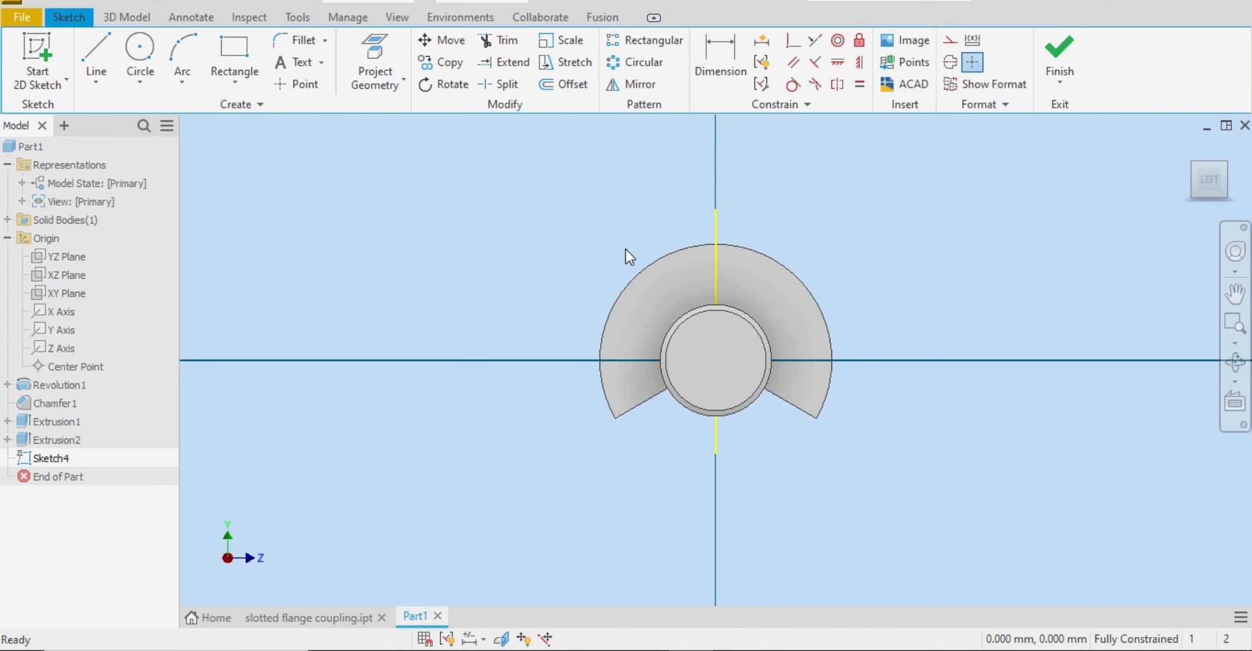
click(648, 271)
click(397, 72)
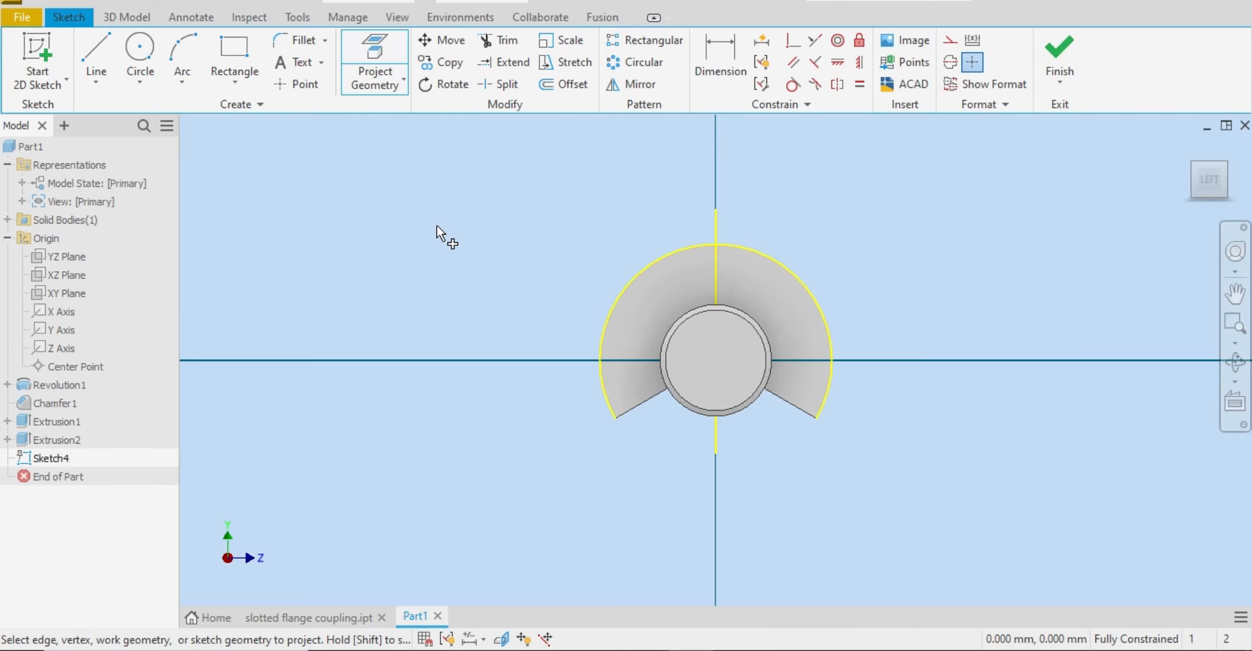
Step: Draw a two-point rectangle about 27 mm wide and 19 mm high across the top of the flange's outer arc
click(237, 53)
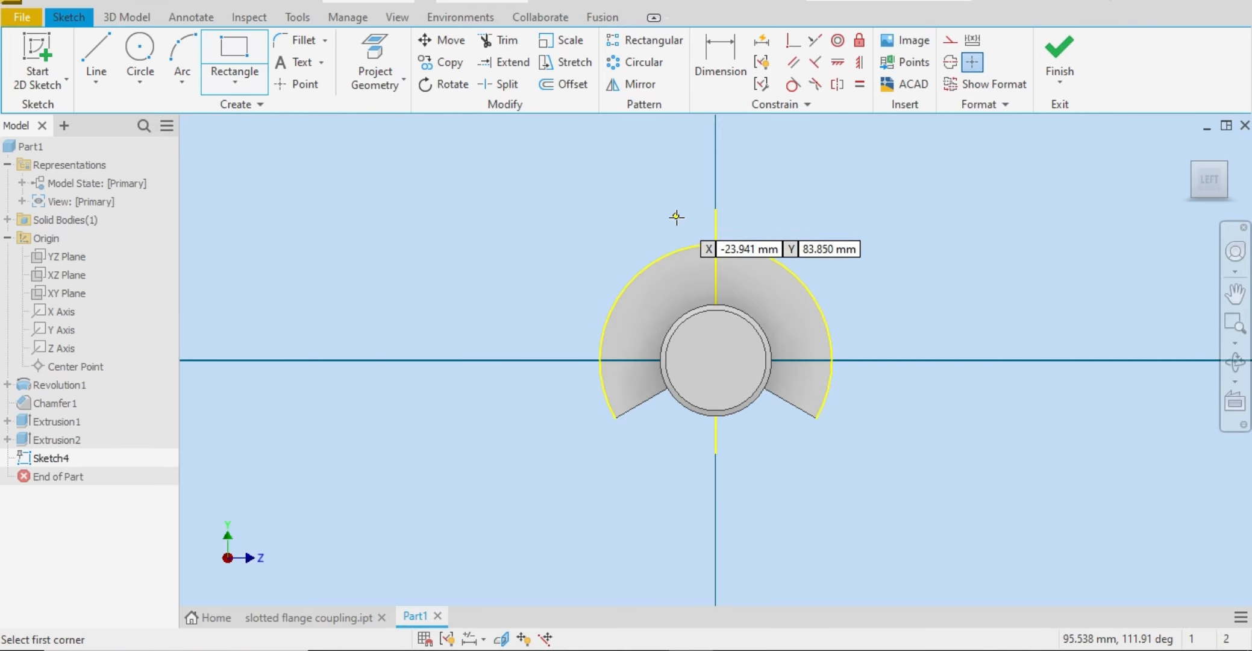
click(710, 232)
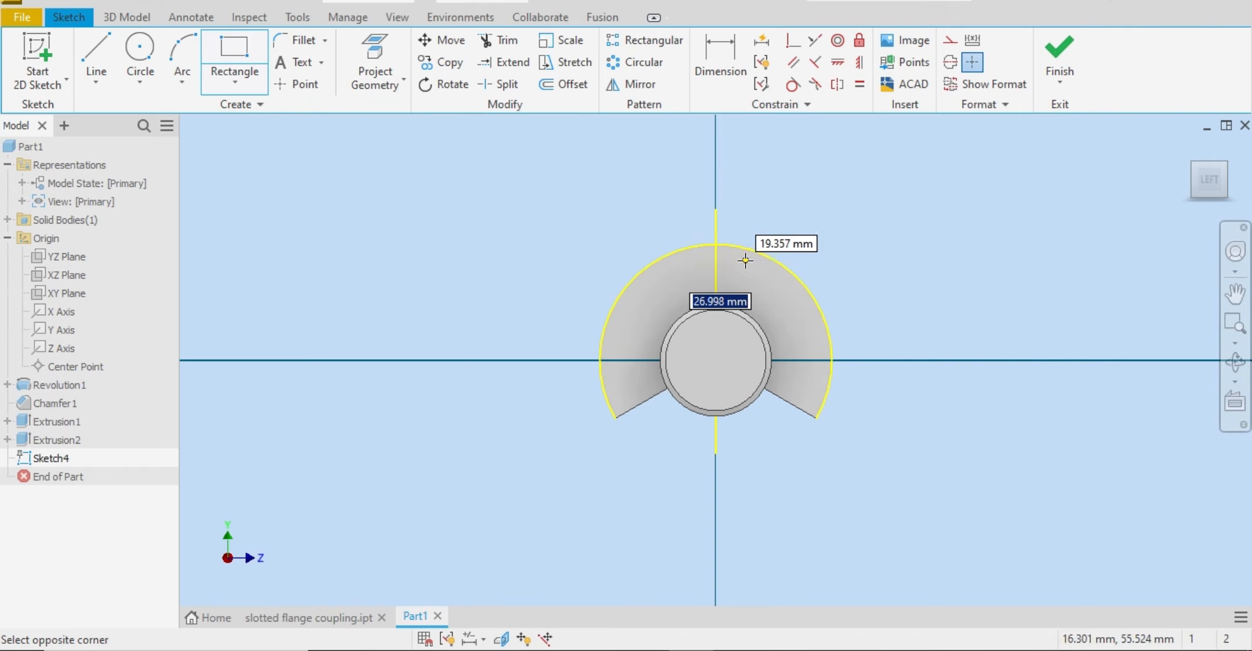
click(745, 261)
right_click(745, 260)
click(813, 261)
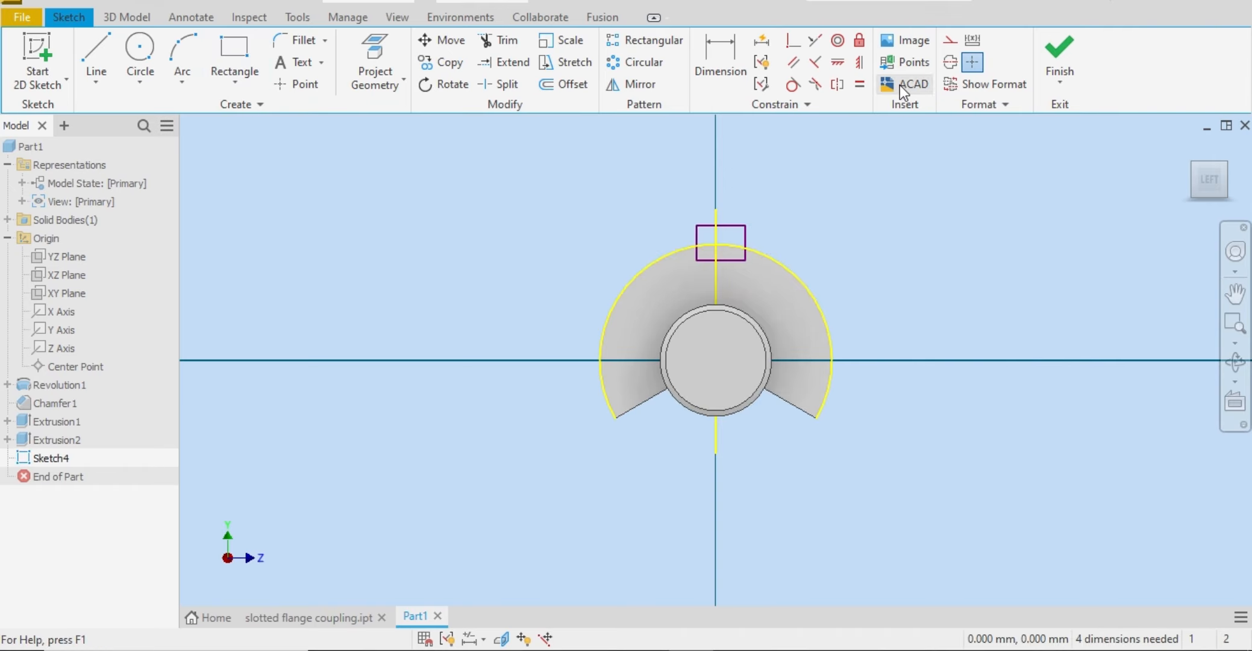
Step: Align the midpoint of the rectangle's upper edge vertically with the sketch origin
click(856, 68)
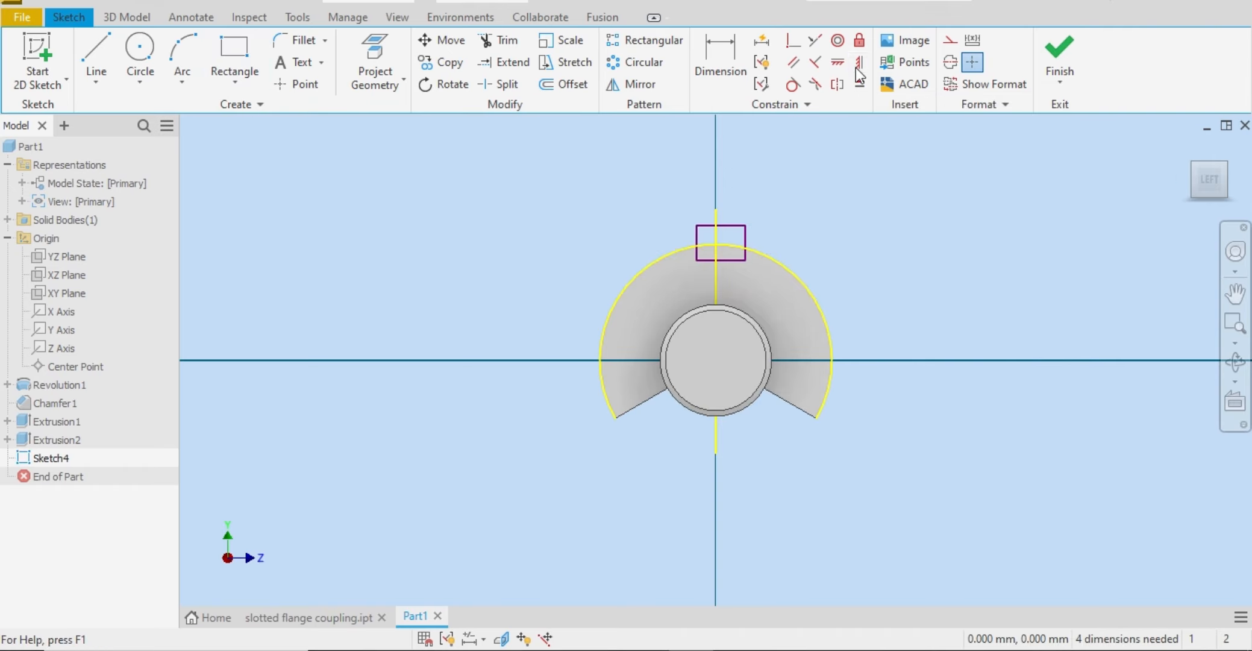
click(720, 226)
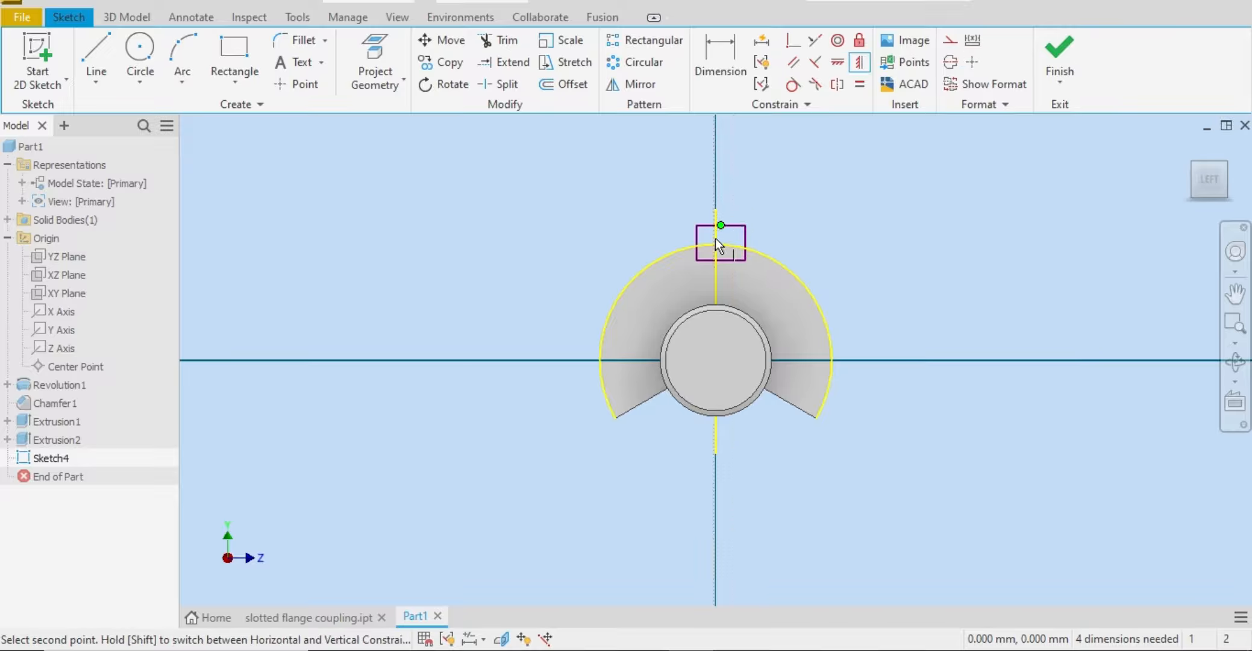
click(717, 364)
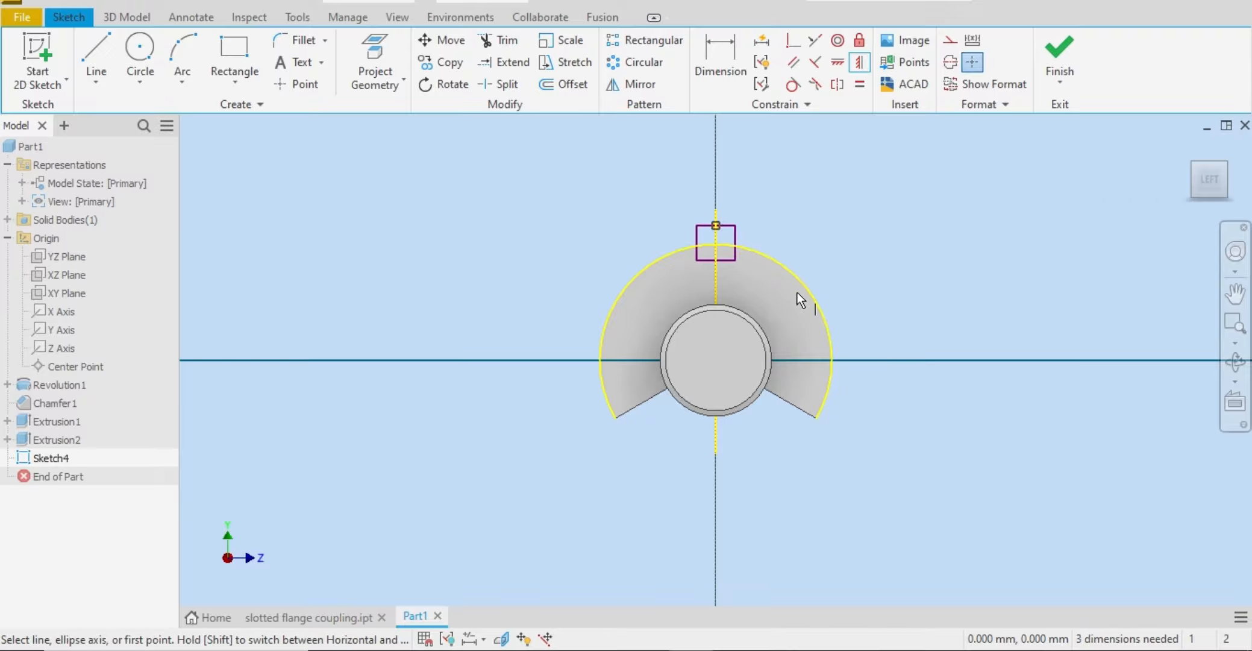
right_click(846, 244)
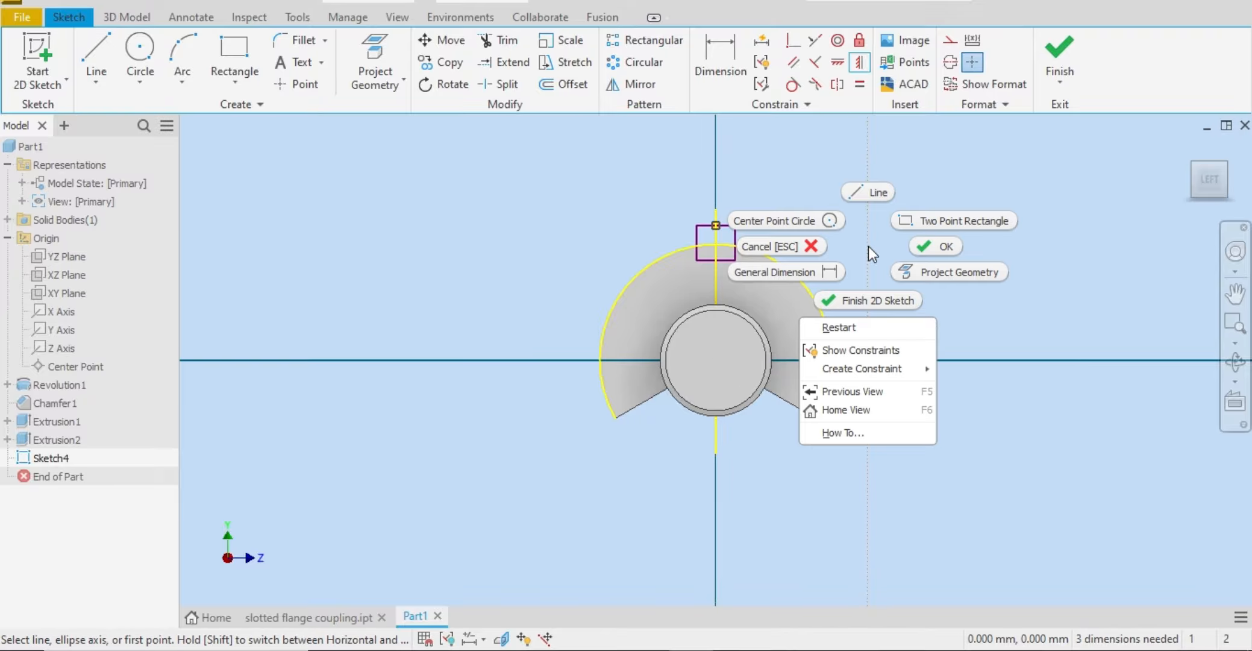
click(922, 248)
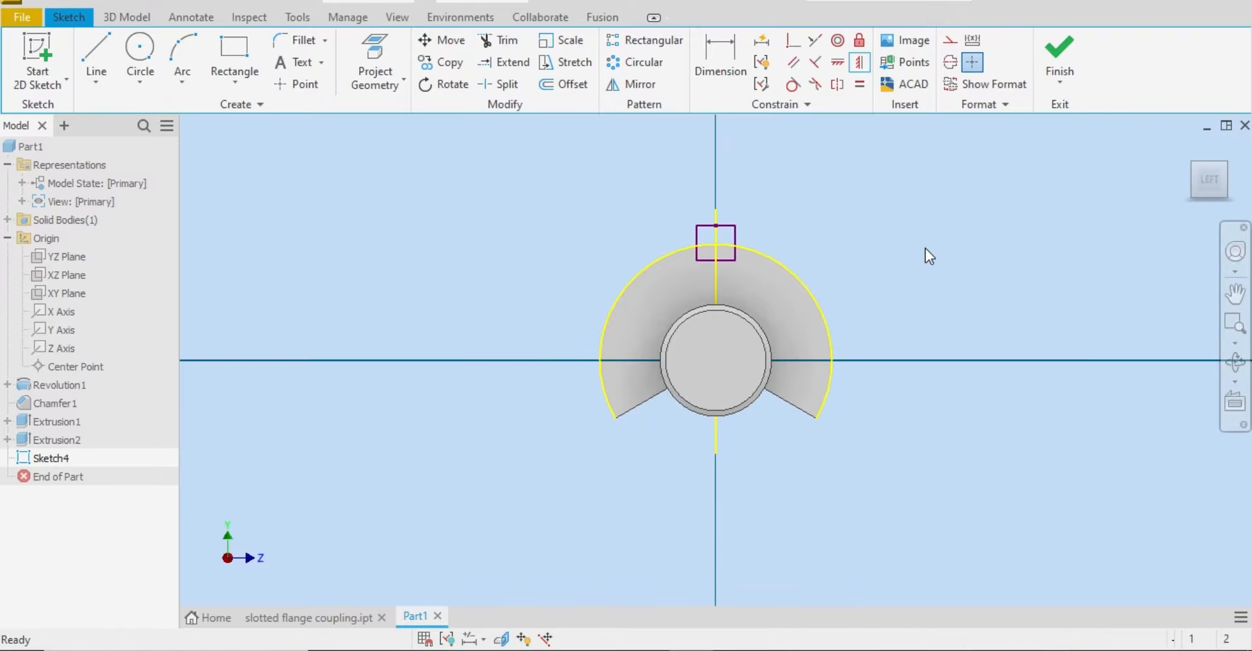
Step: Make the rectangle's upper edge tangent to the projected outer arc of the flange
click(798, 91)
click(725, 226)
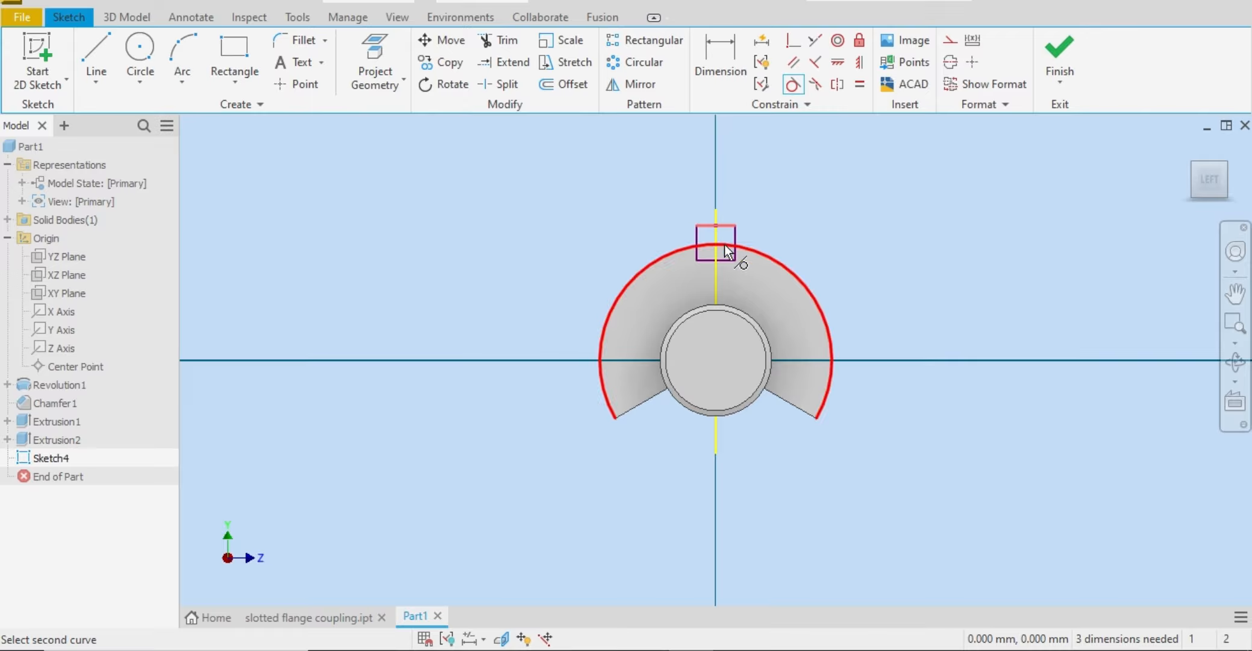
click(738, 245)
right_click(791, 239)
click(845, 246)
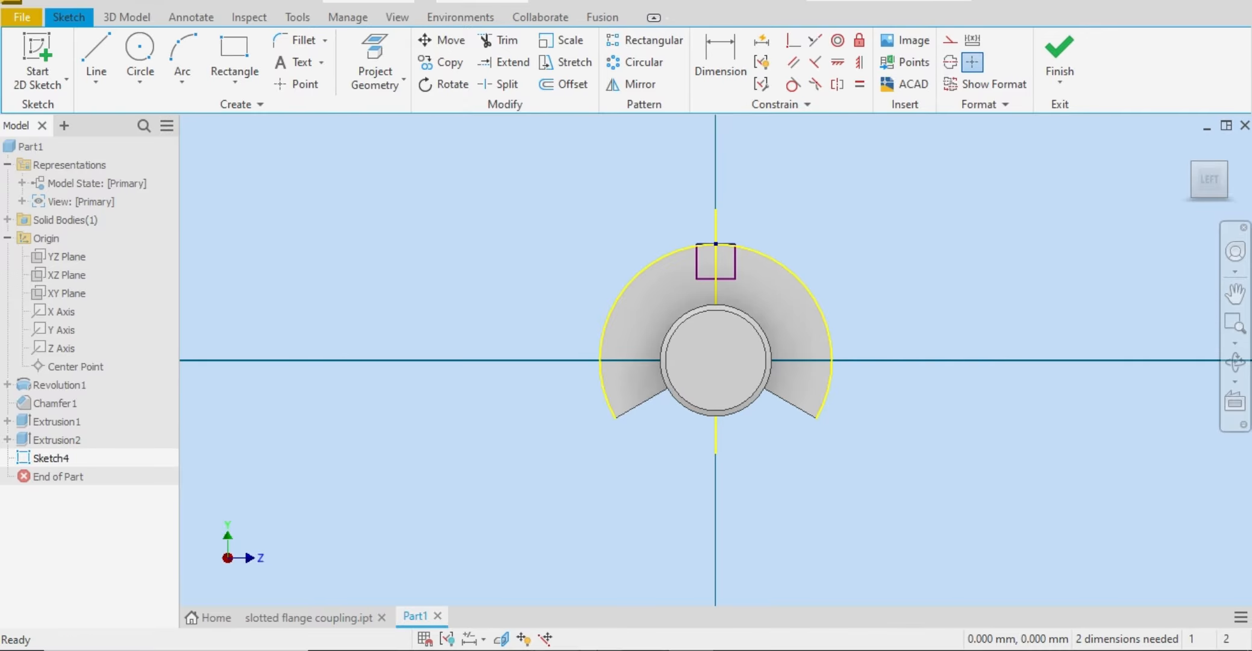
Step: Check the top slot's size in the Word reference drawing, return to Inventor and set the rectangle's width to 10 mm
key(alt+Tab)
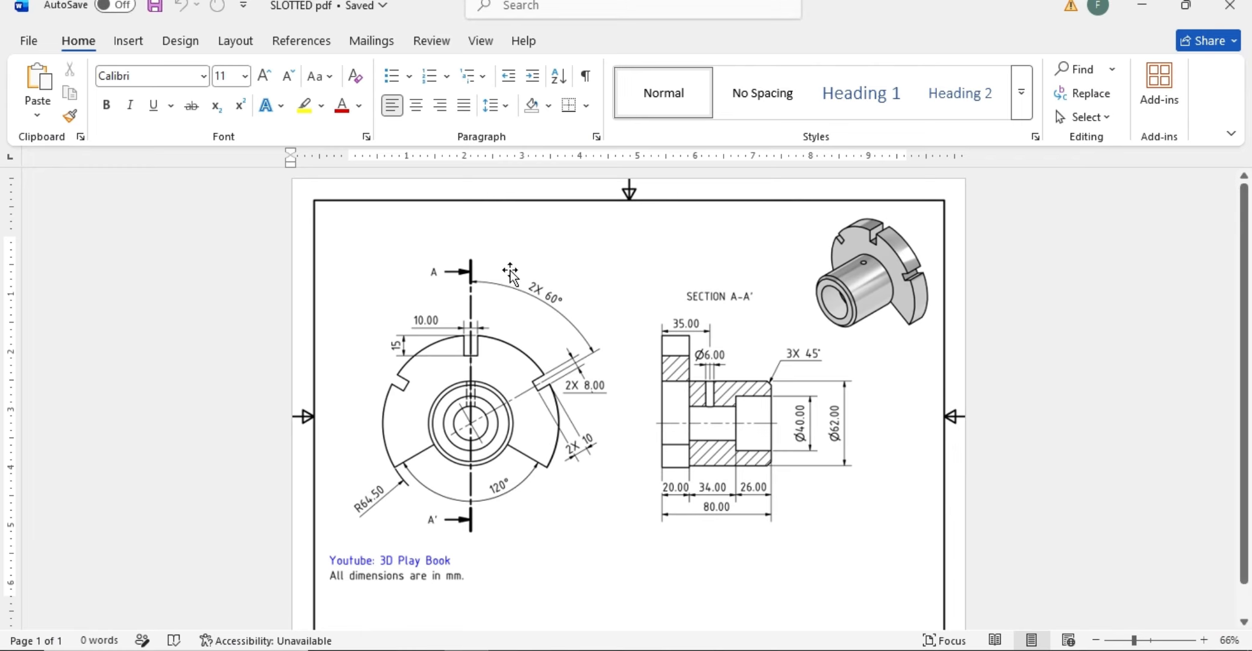
ctrl+scroll(474, 340, down, 1)
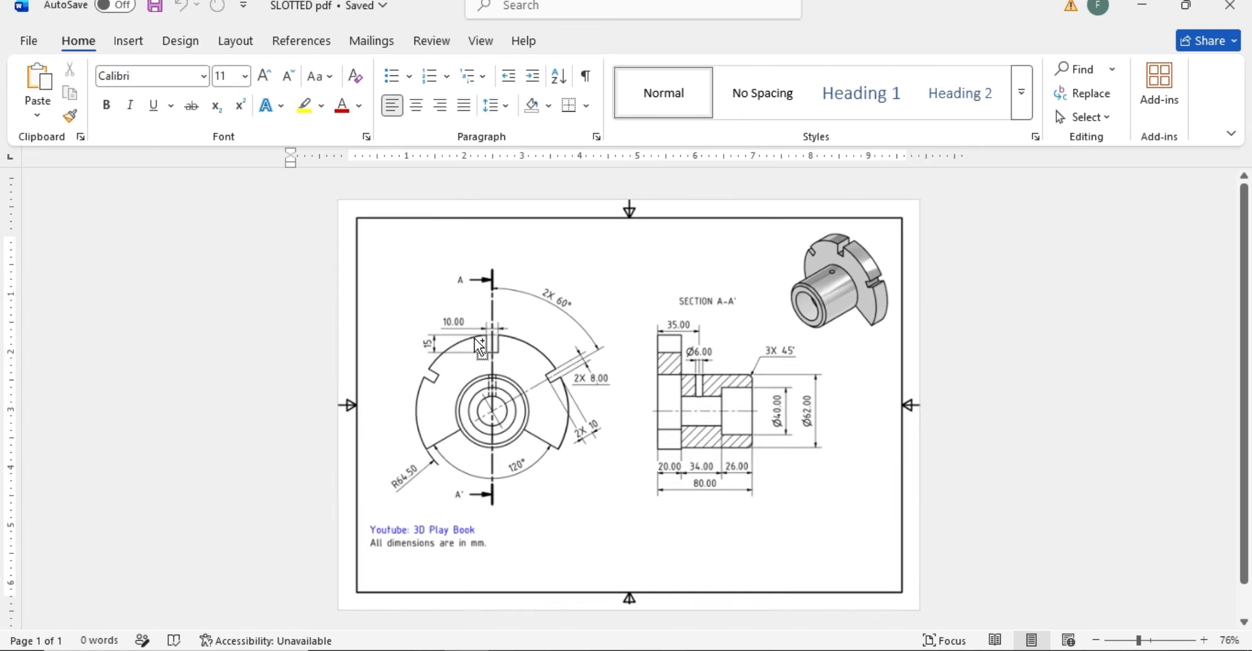
ctrl+scroll(476, 331, up, 8)
click(551, 447)
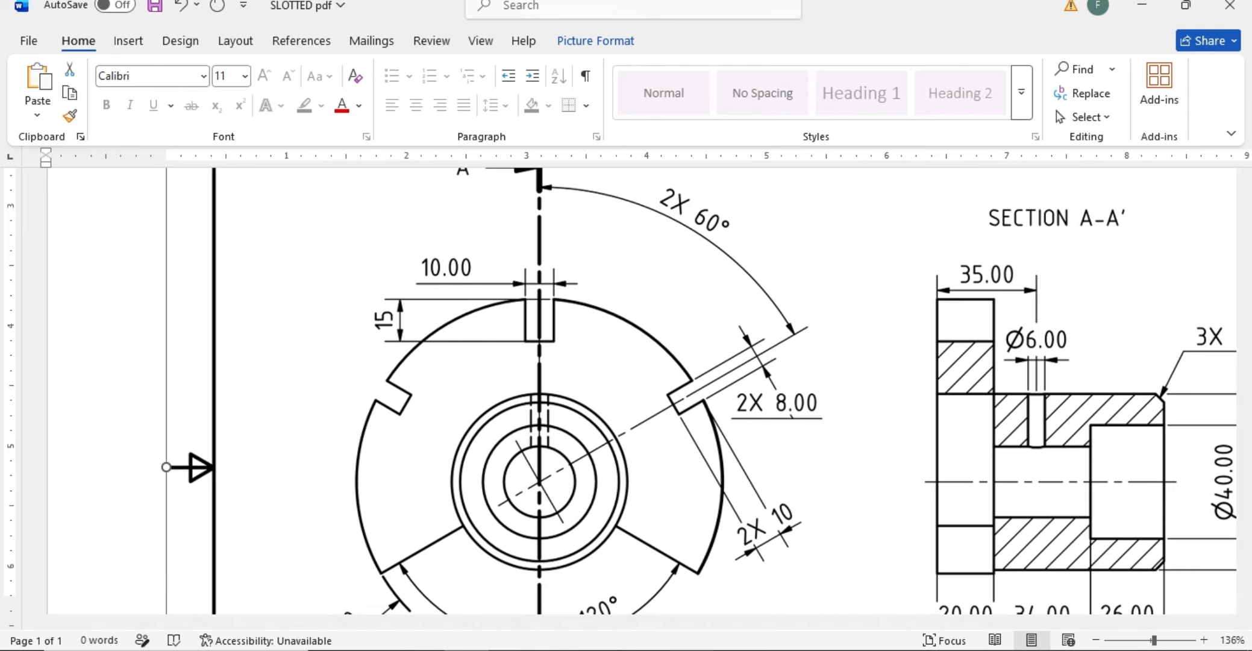
mouse_move(692, 649)
click(681, 593)
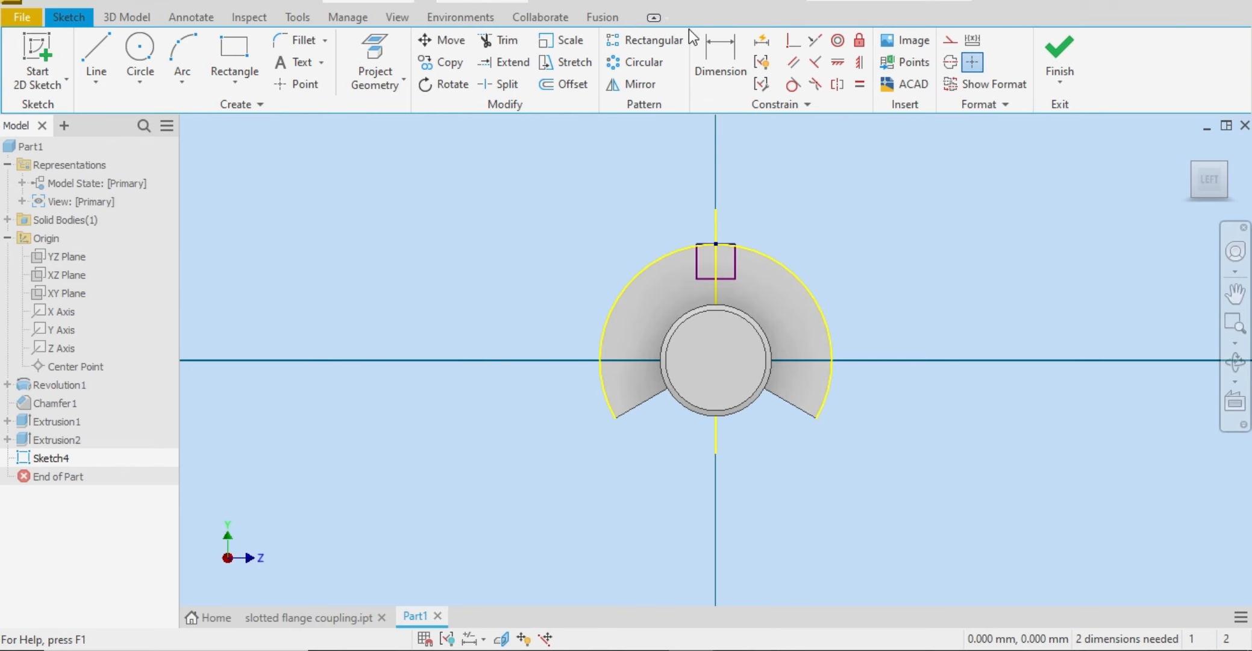
click(703, 46)
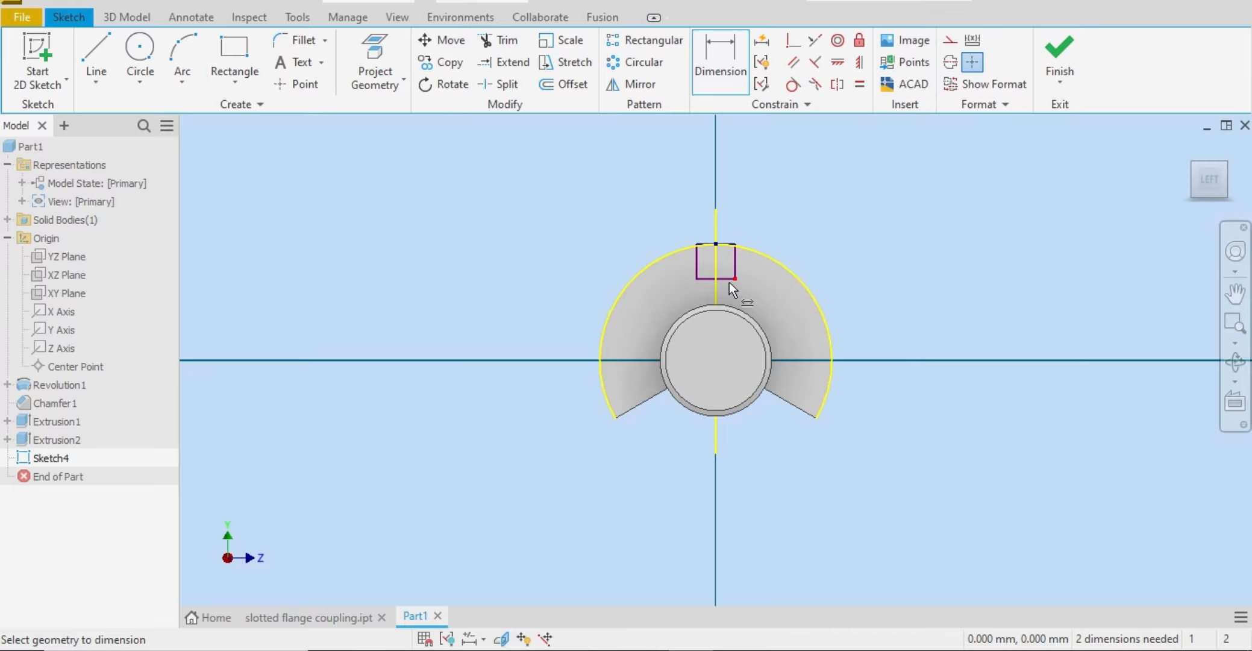
click(729, 282)
click(724, 142)
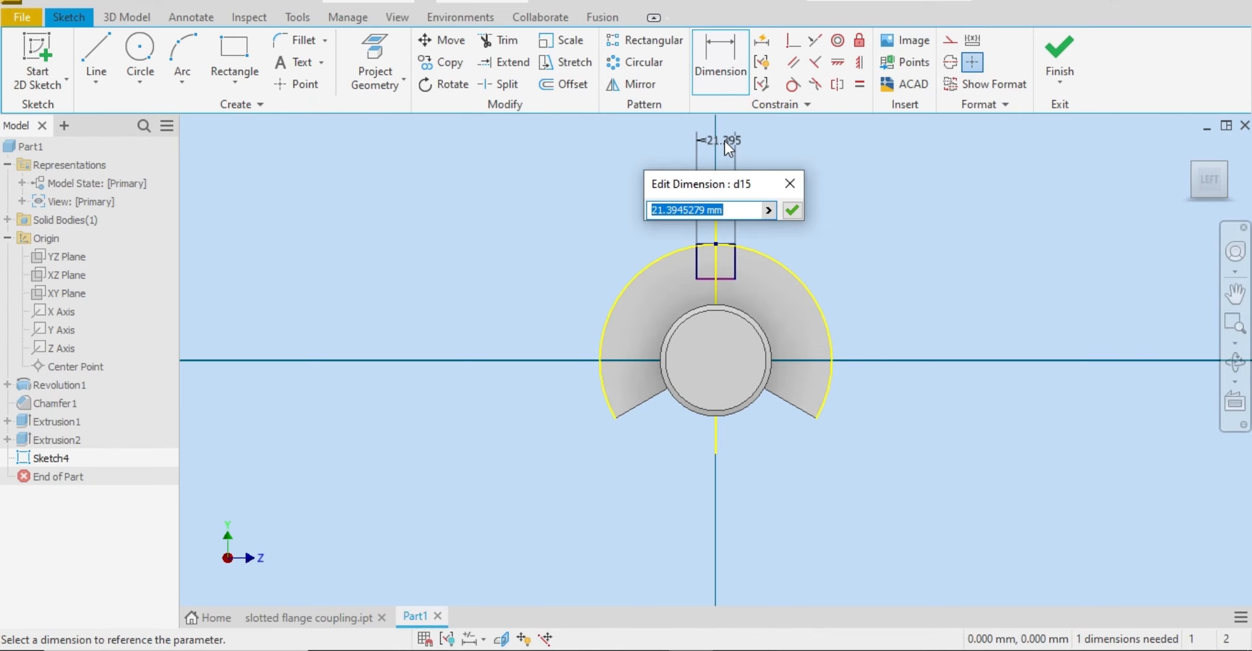
text(10)
key(Return)
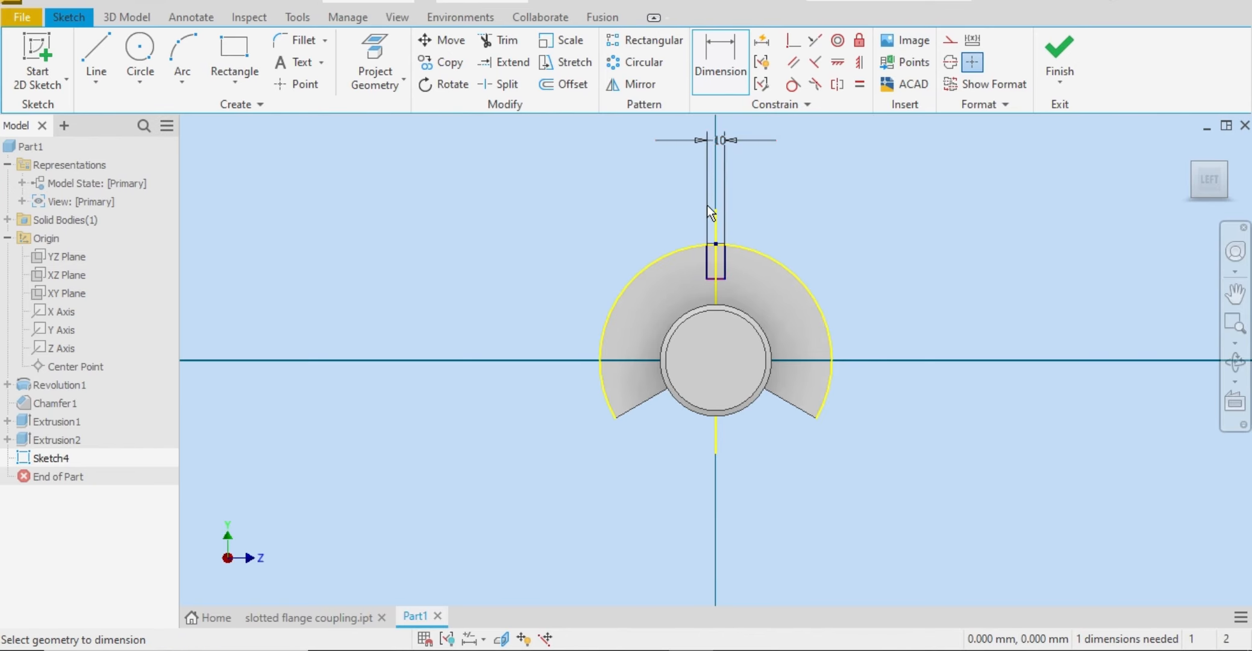
Step: Set the rectangle's height to 15 mm and finish the sketch
click(725, 271)
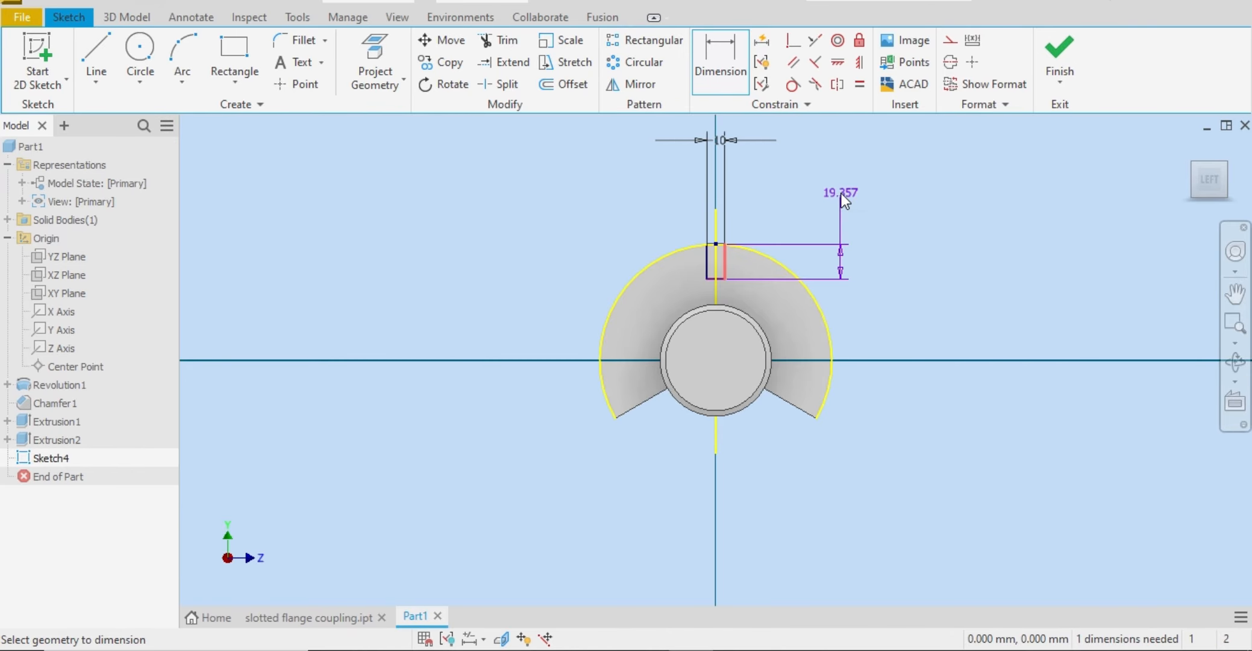
click(841, 194)
text(15)
key(Return)
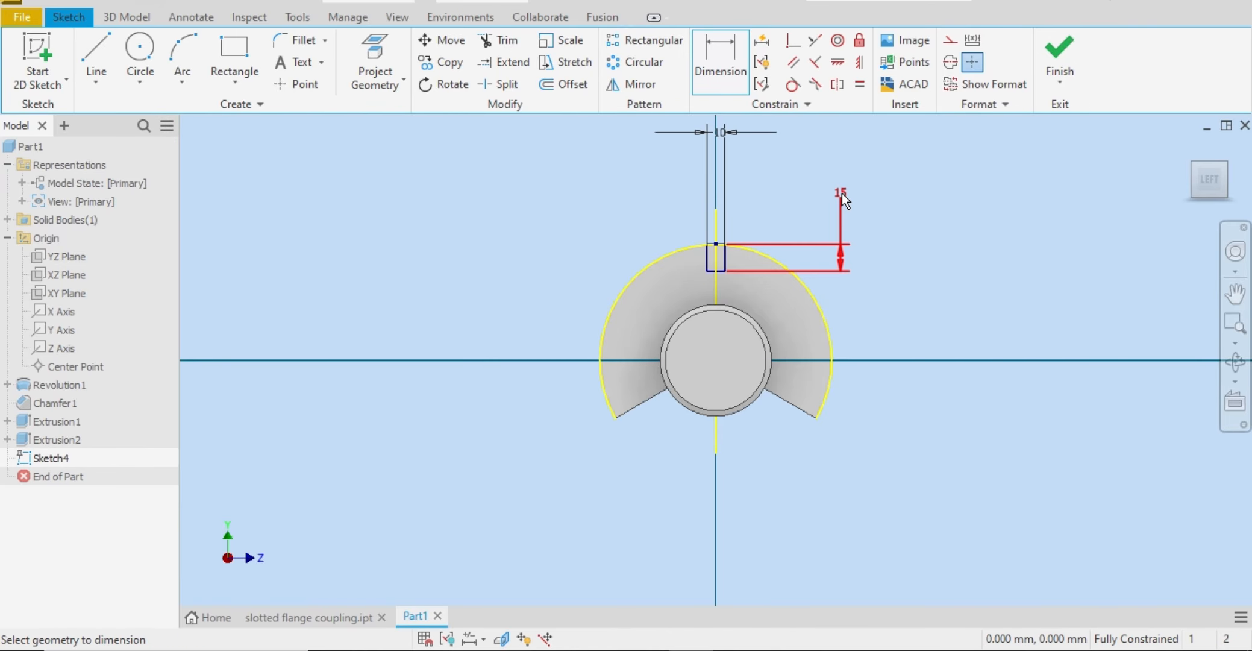
click(1068, 56)
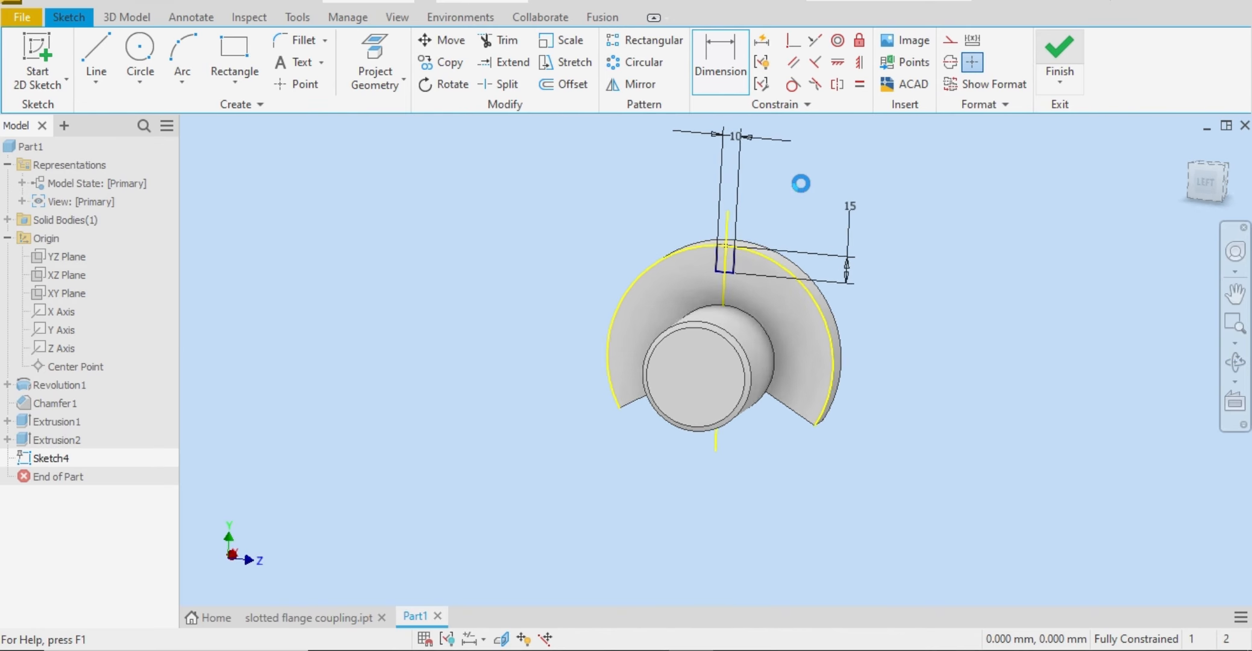
Step: Extrude both regions of the slot rectangle as a Through All cut into the flange
click(96, 62)
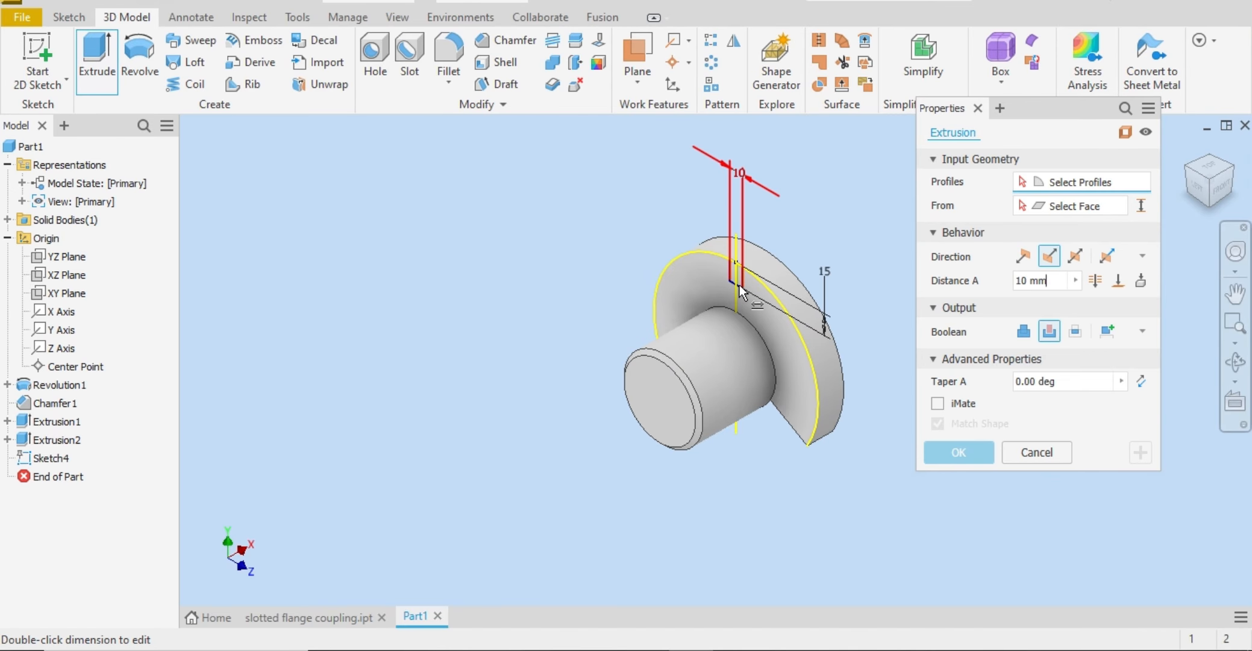
scroll(739, 288, down, 5)
click(745, 219)
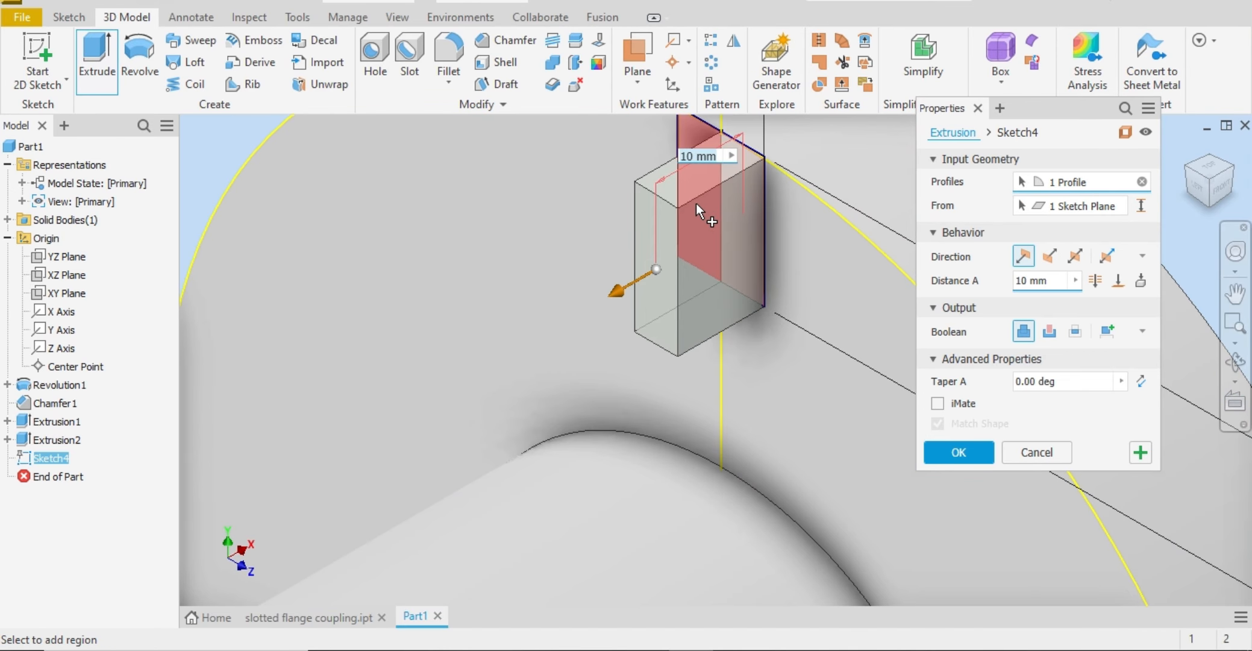
click(698, 187)
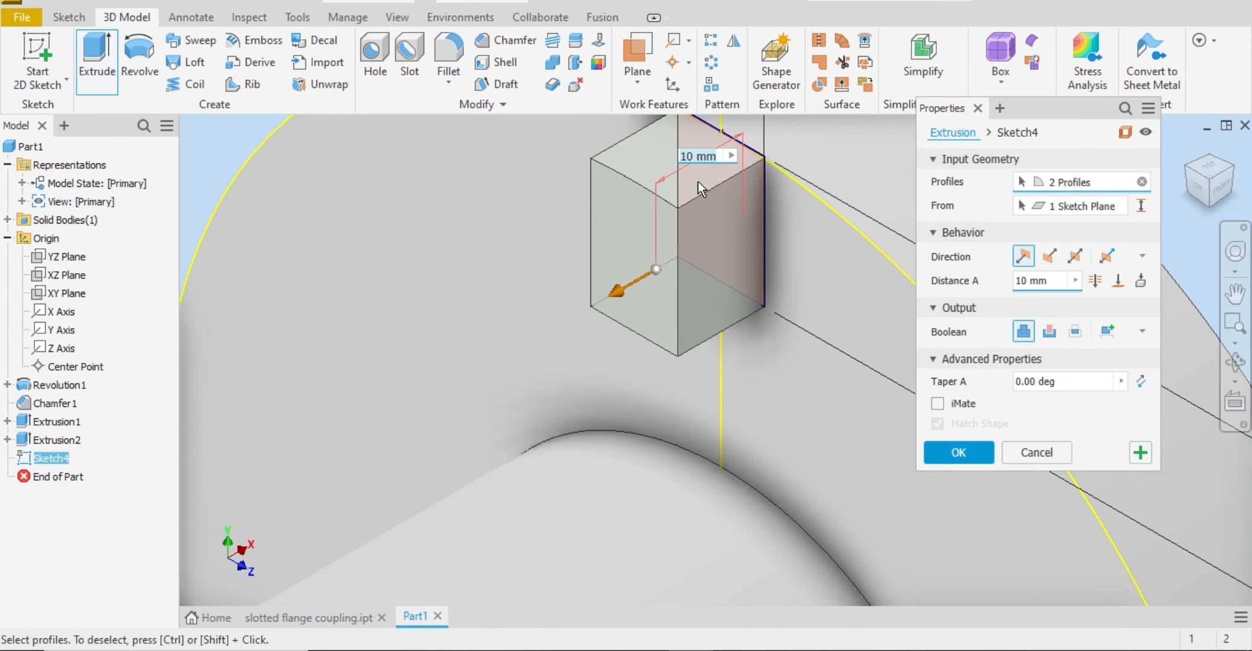
click(1095, 281)
click(1049, 331)
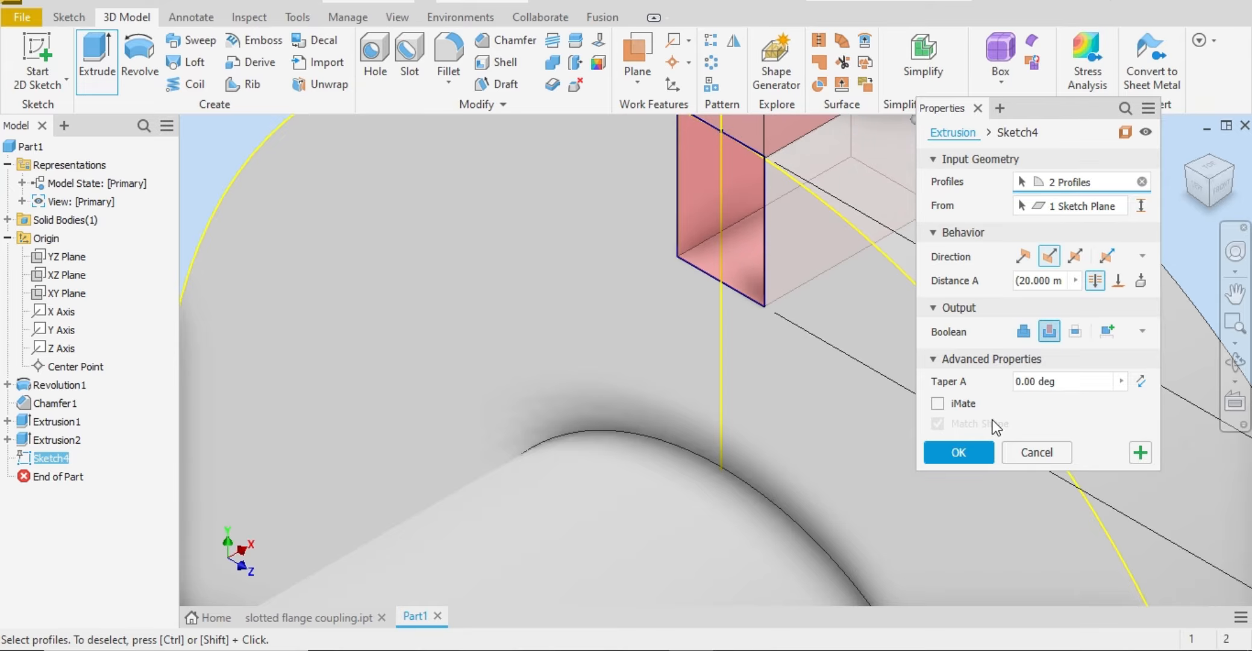
click(955, 452)
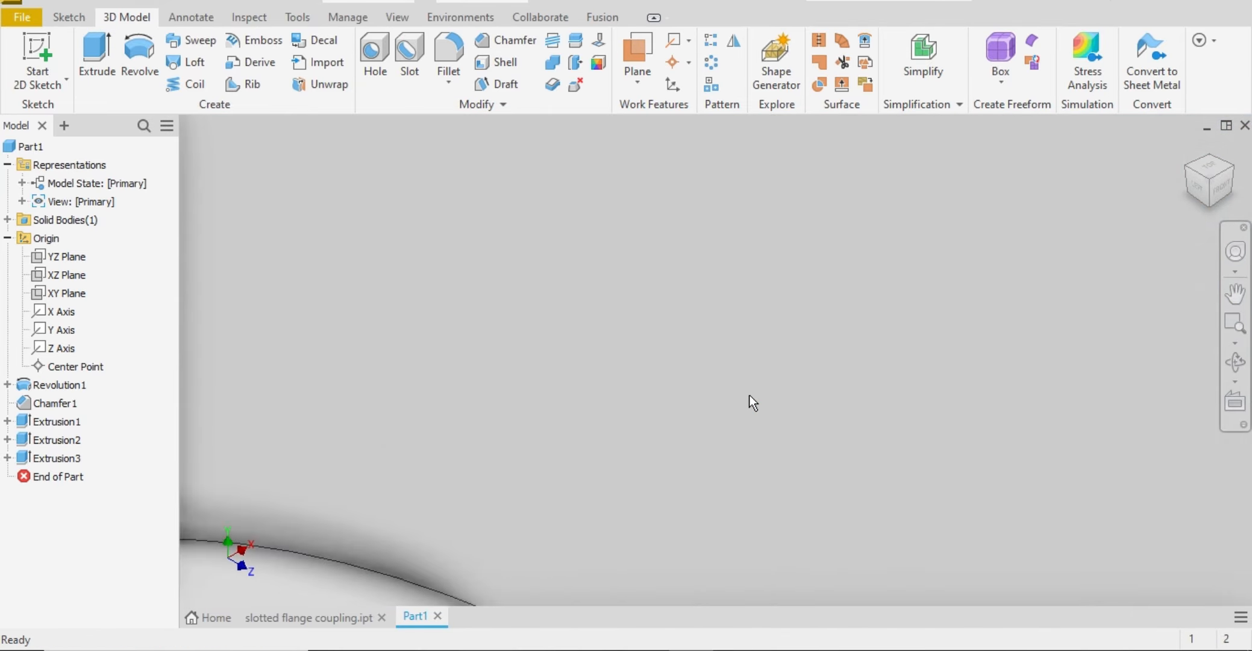
Step: Examine the new rim slot from the hub side and review the two angled side slots in the Word reference drawing
scroll(750, 394, down, 8)
click(1197, 186)
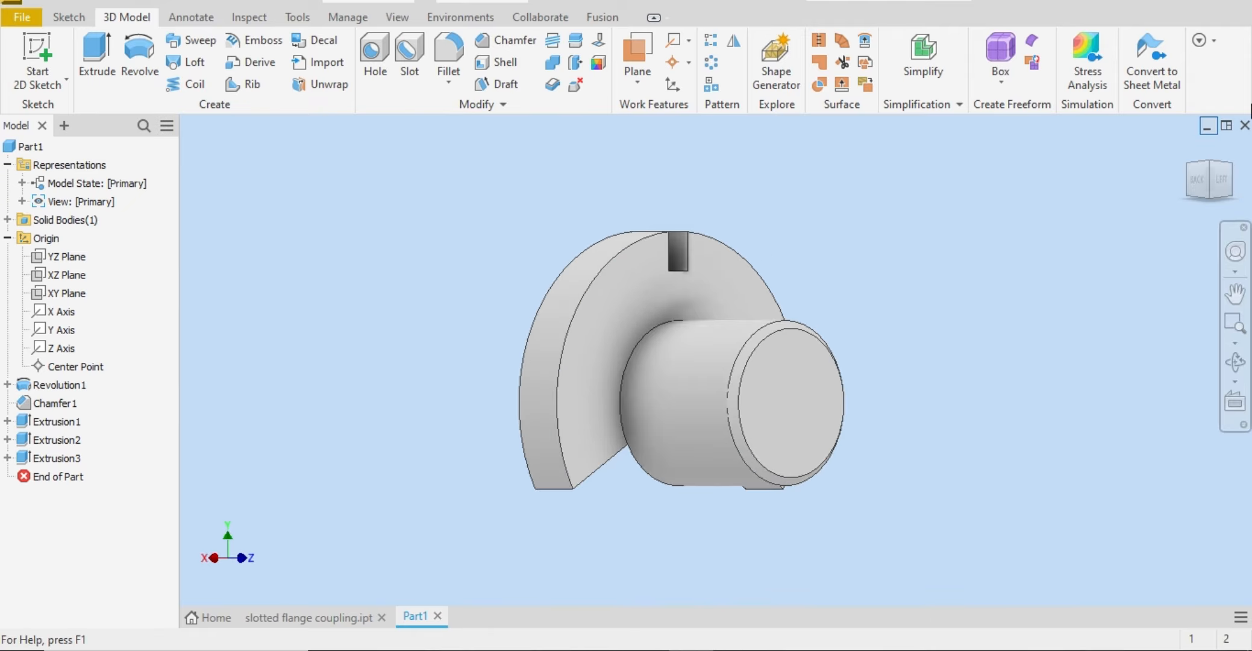
click(1222, 179)
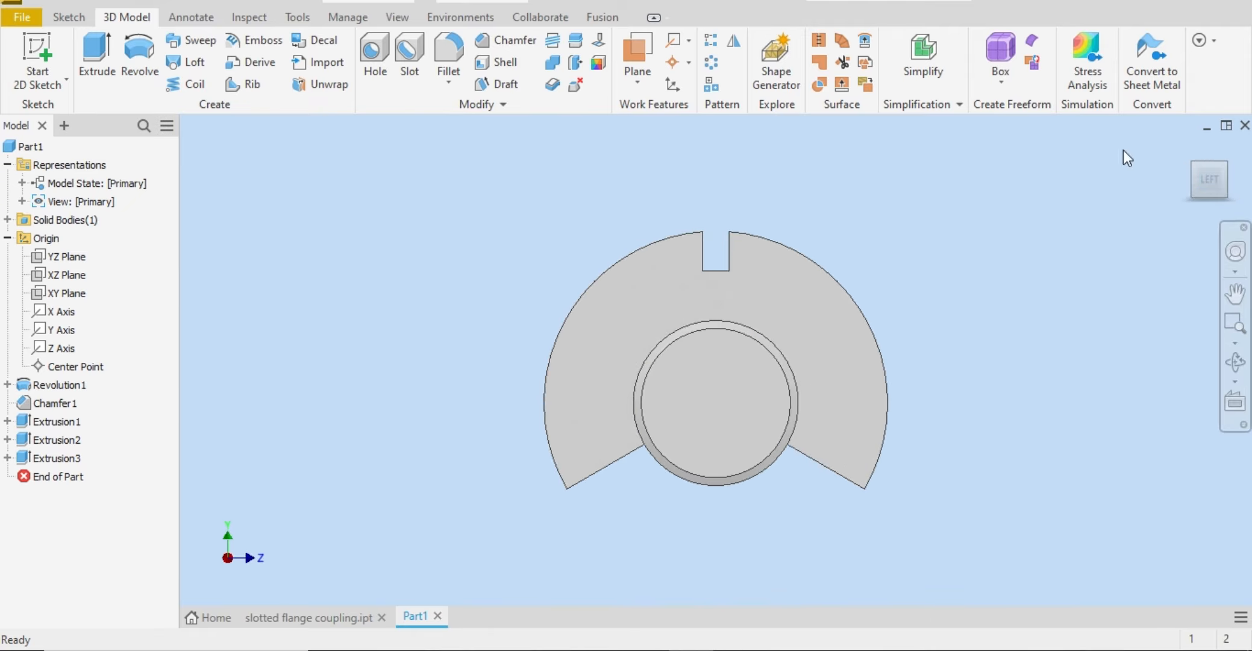
click(1223, 178)
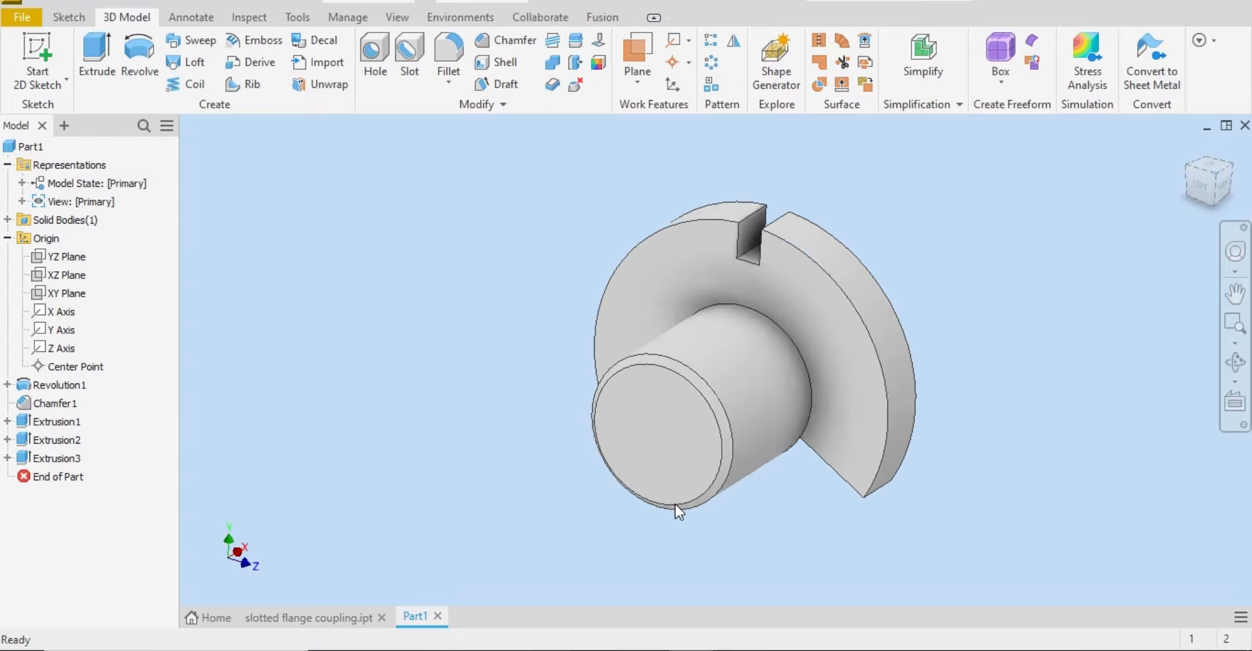
key(alt+Tab)
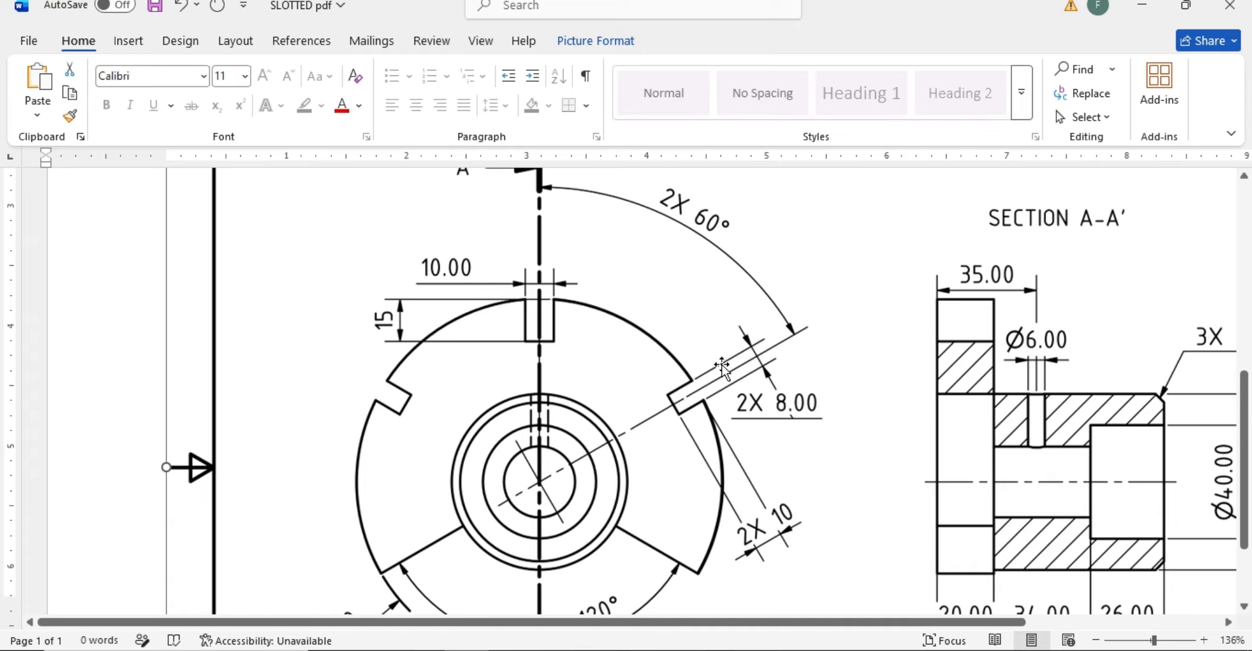
ctrl+scroll(723, 365, down, 1)
ctrl+scroll(722, 365, up, 2)
ctrl+scroll(724, 370, down, 8)
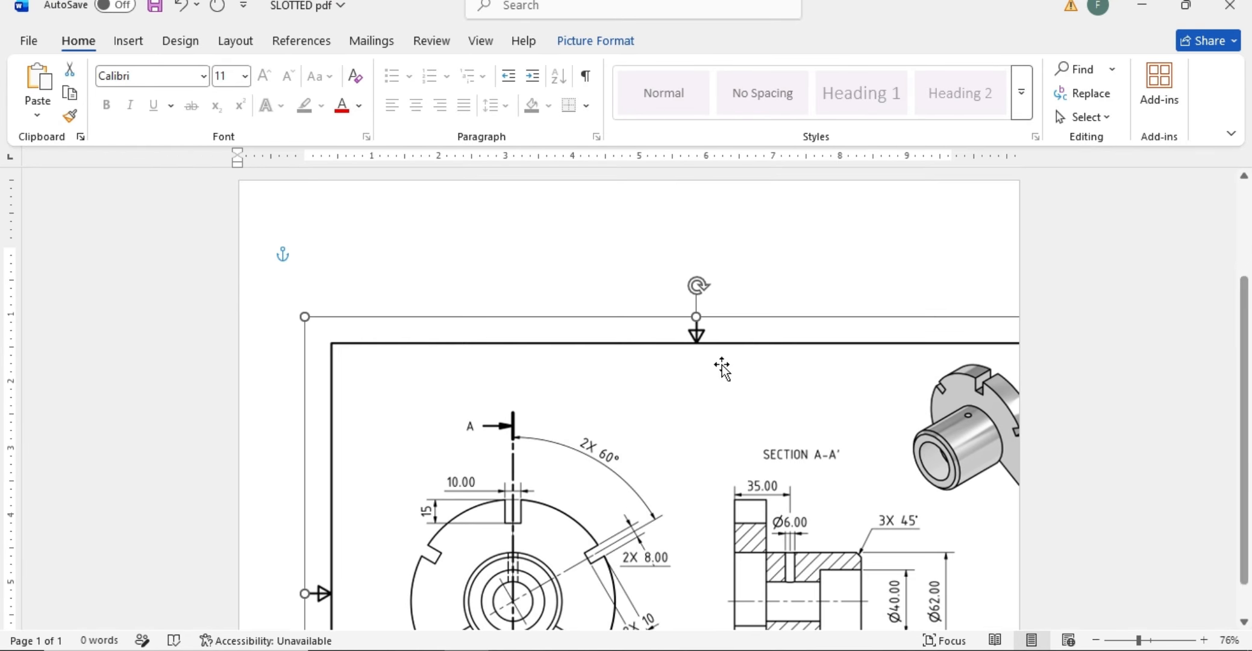
drag(743, 384, 619, 374)
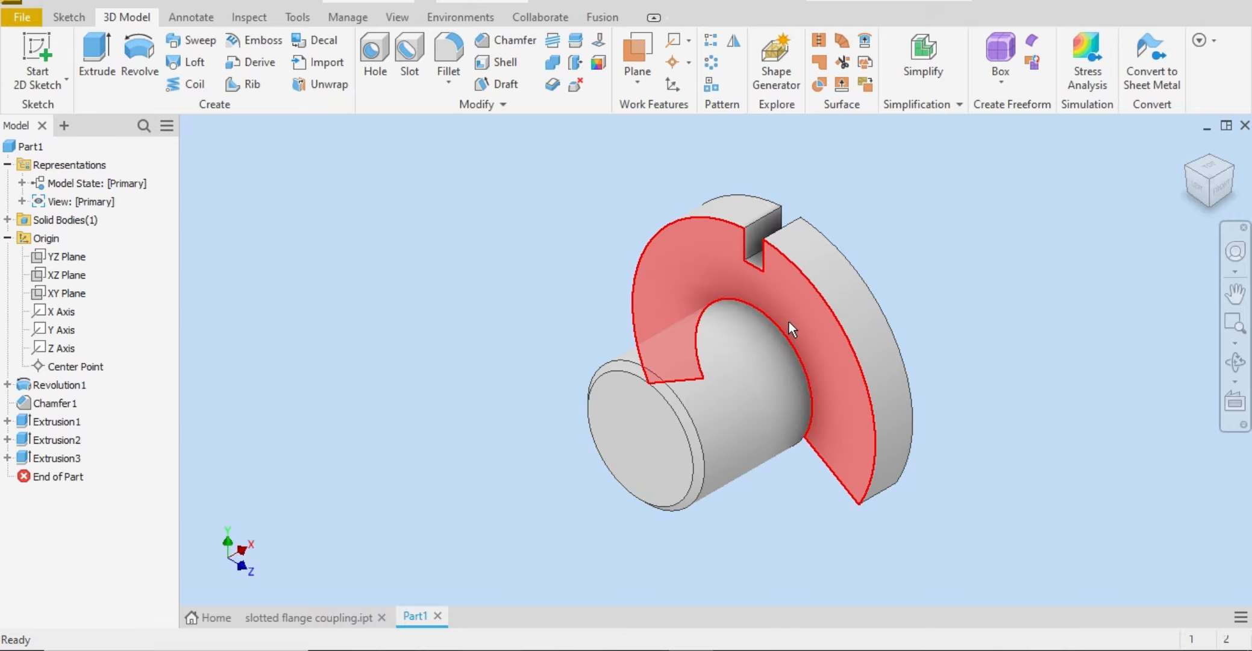
Step: Start a sketch on the flange's hub-side face and project the flange's cut edges into it
click(788, 321)
click(1016, 211)
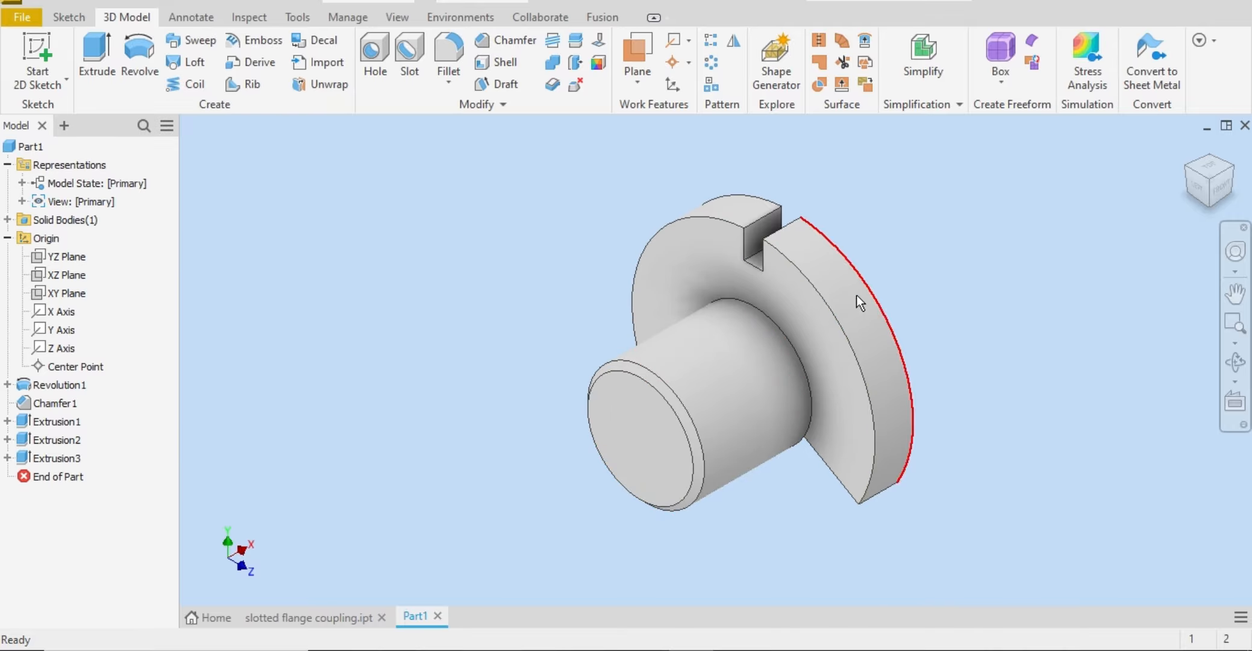
click(808, 330)
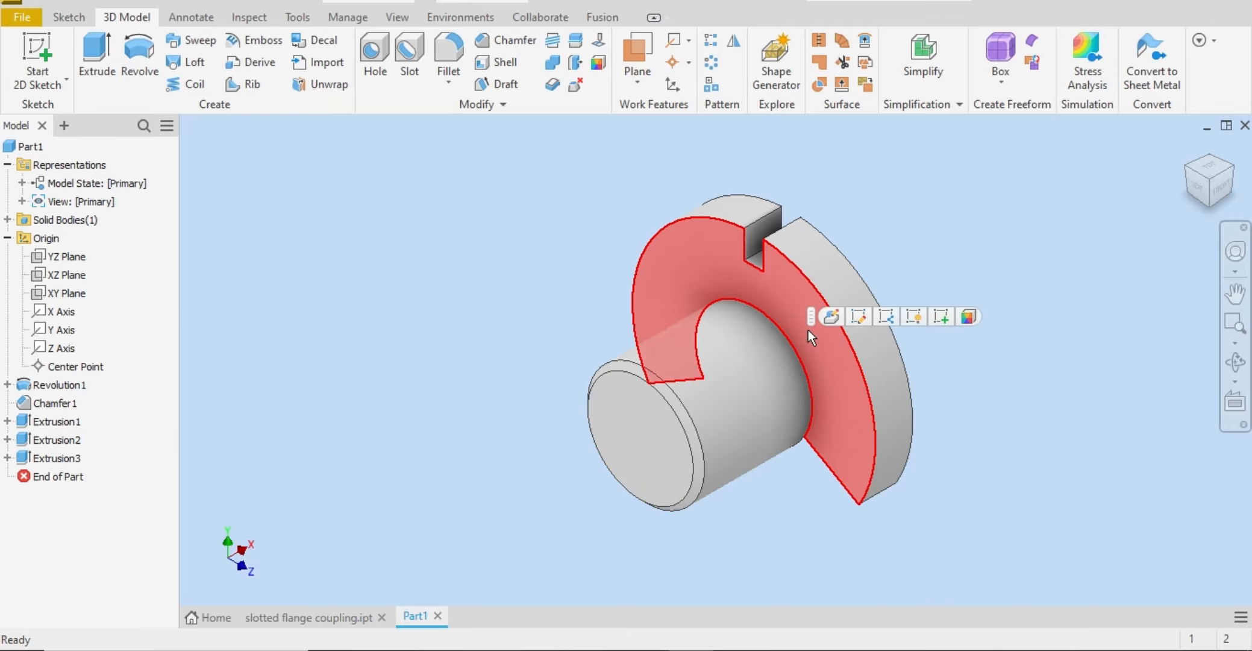
click(951, 314)
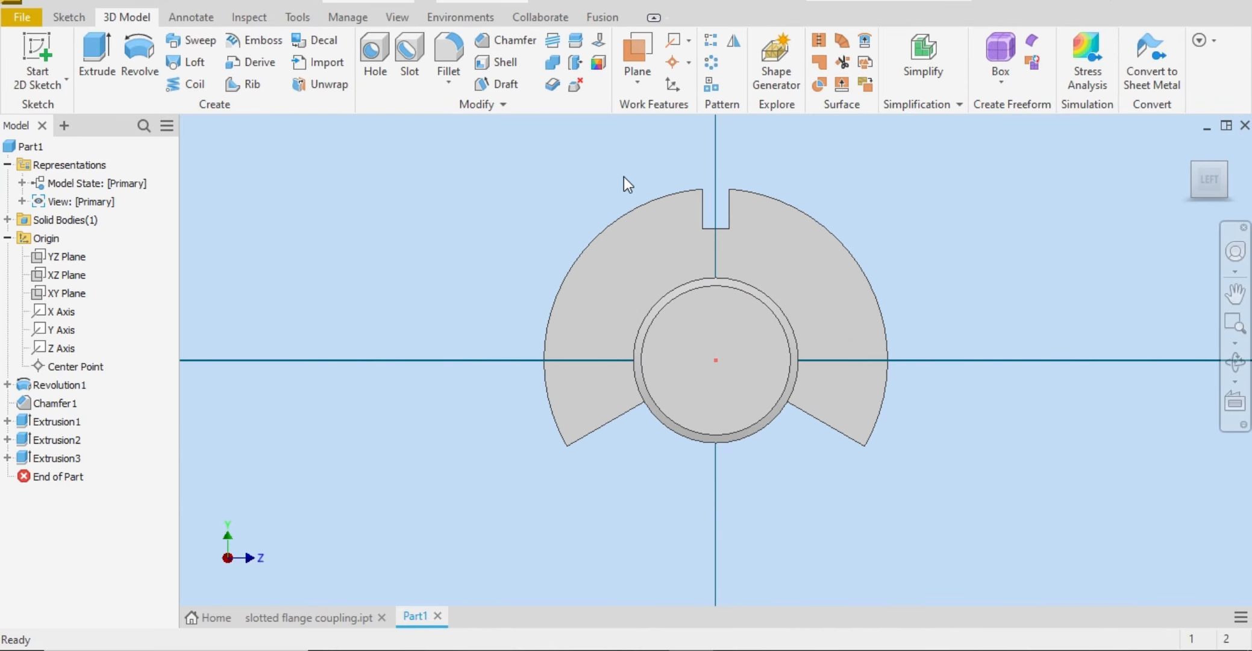
click(383, 85)
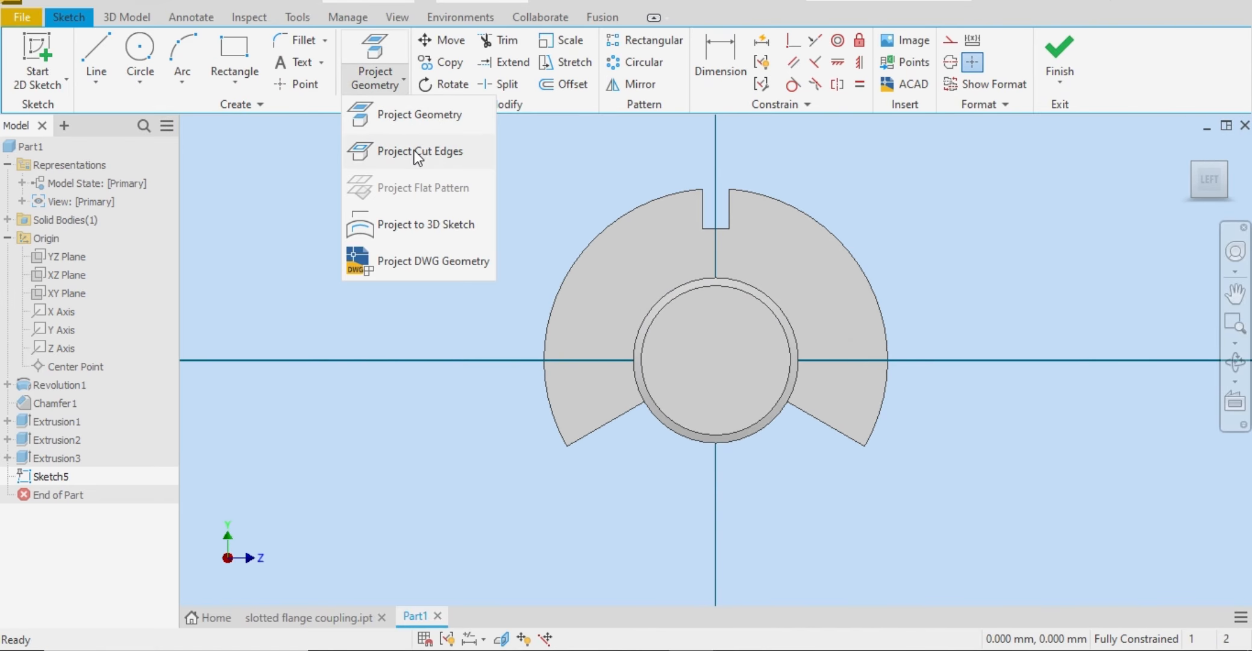
click(415, 151)
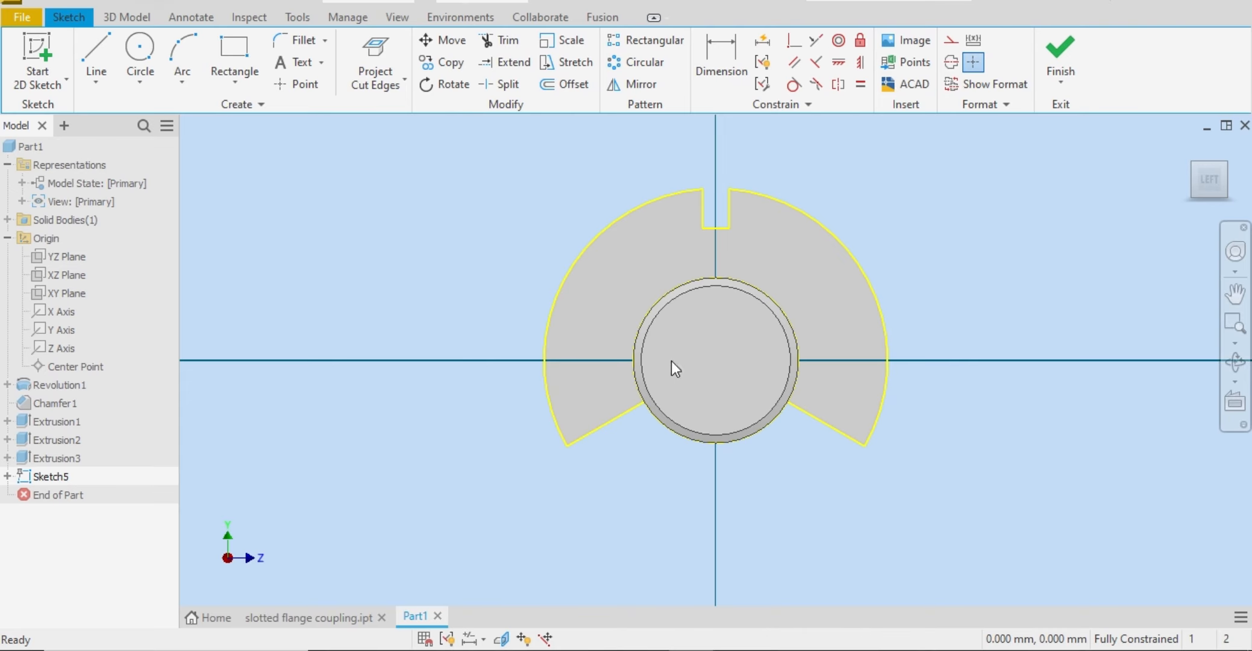
Step: Draw a diagonal line from the sketch origin up through the right half of the flange, ending beyond its outer arc
click(104, 53)
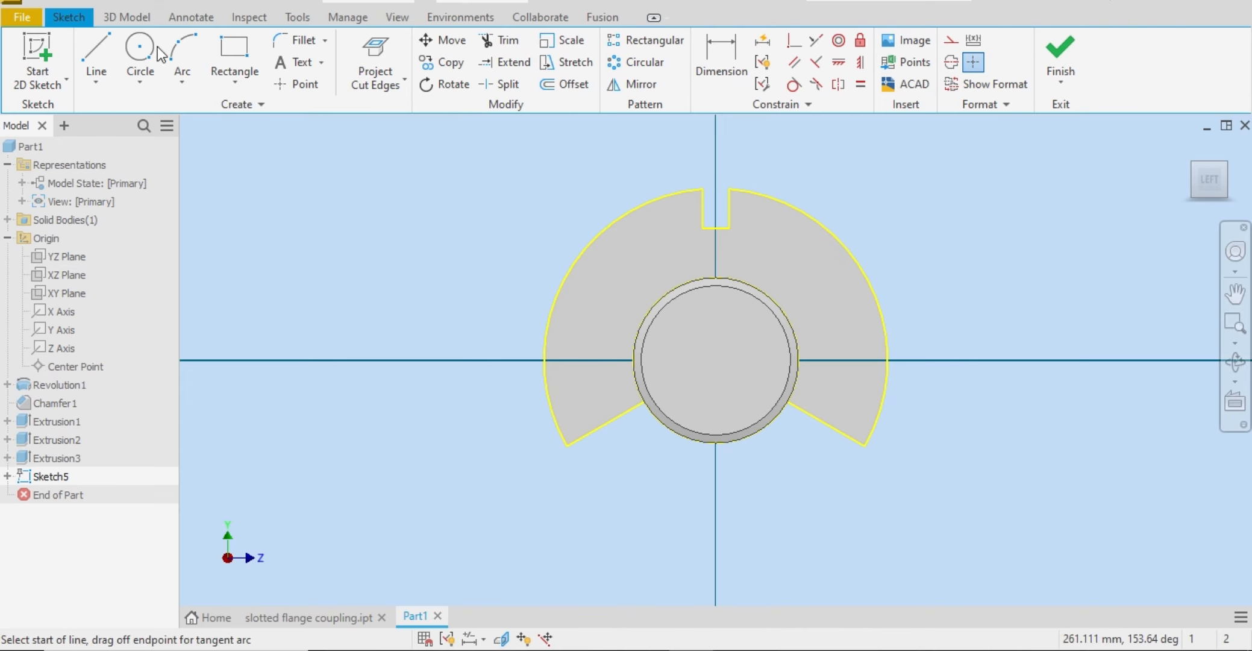
click(715, 360)
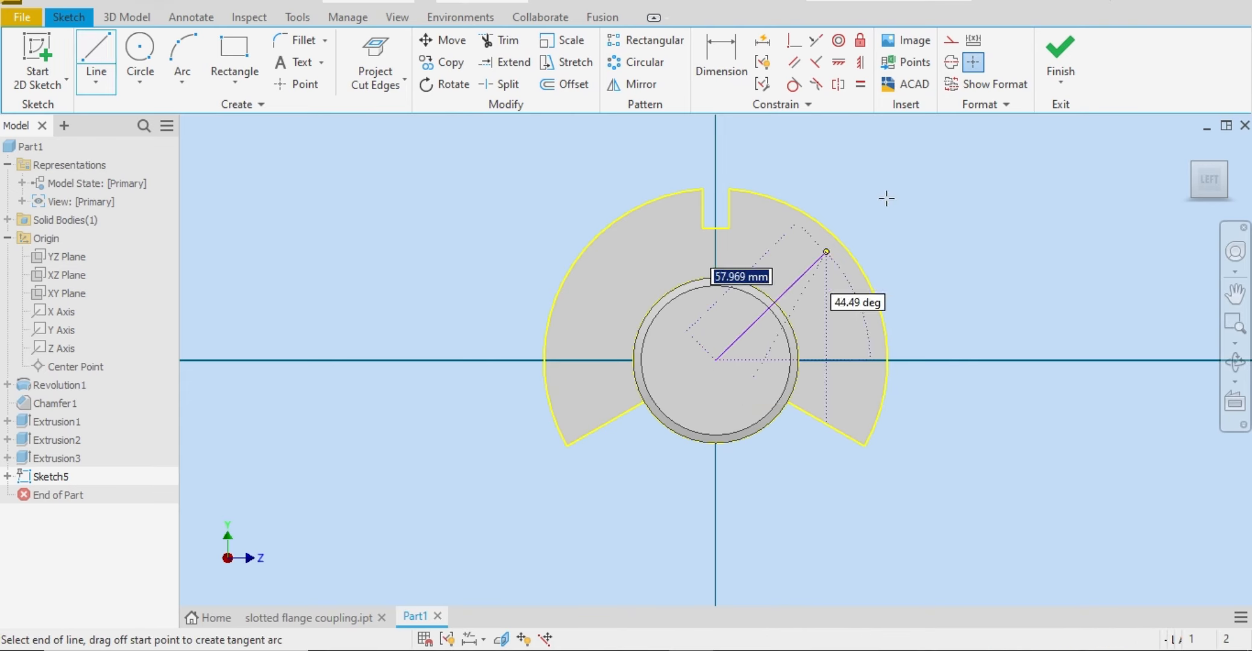
right_click(934, 160)
click(998, 161)
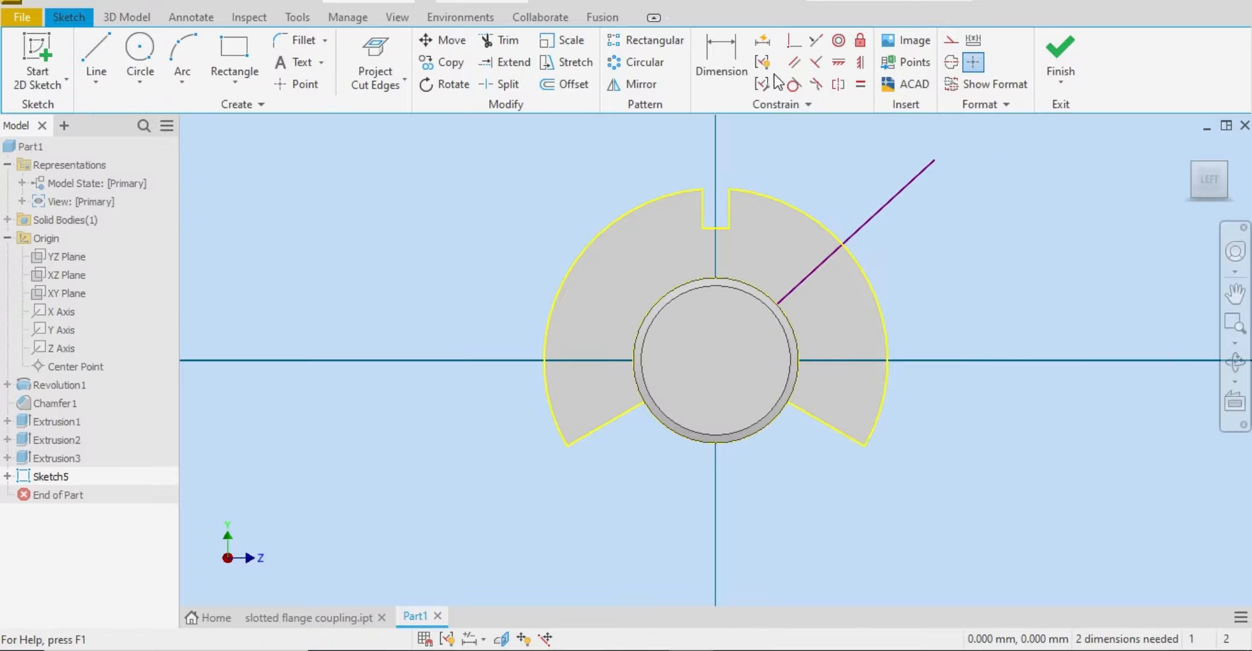
Step: Project the Y axis into the sketch as a reference for the diagonal line
click(721, 61)
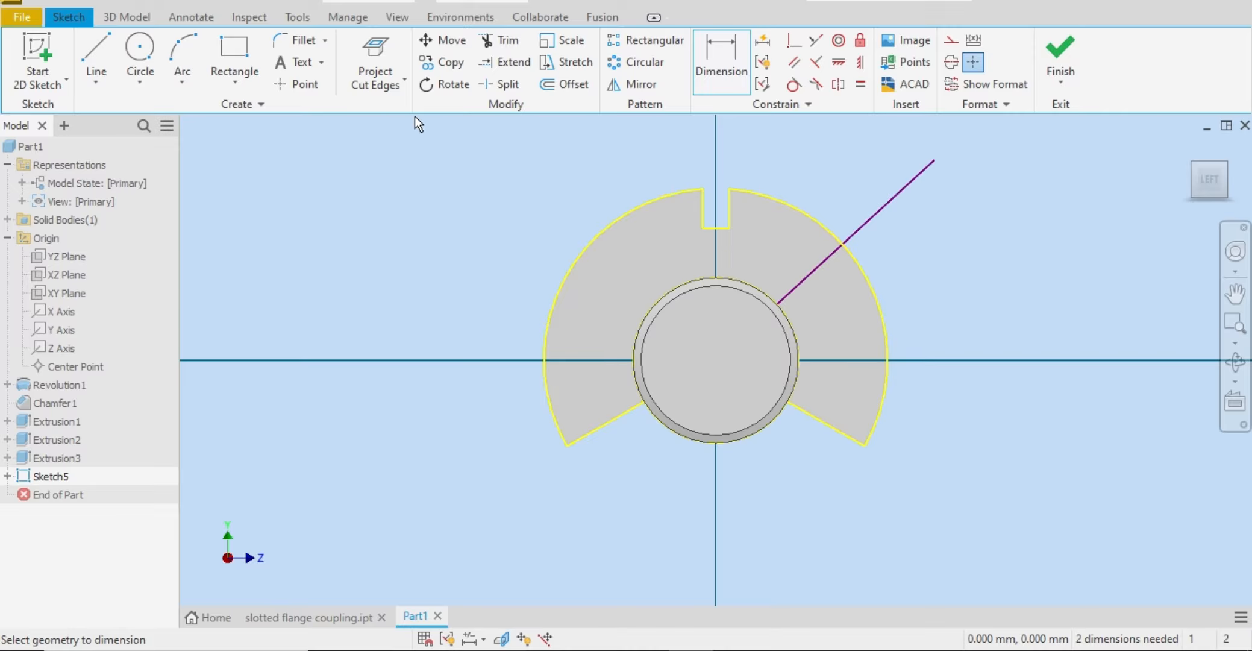
click(395, 89)
click(401, 124)
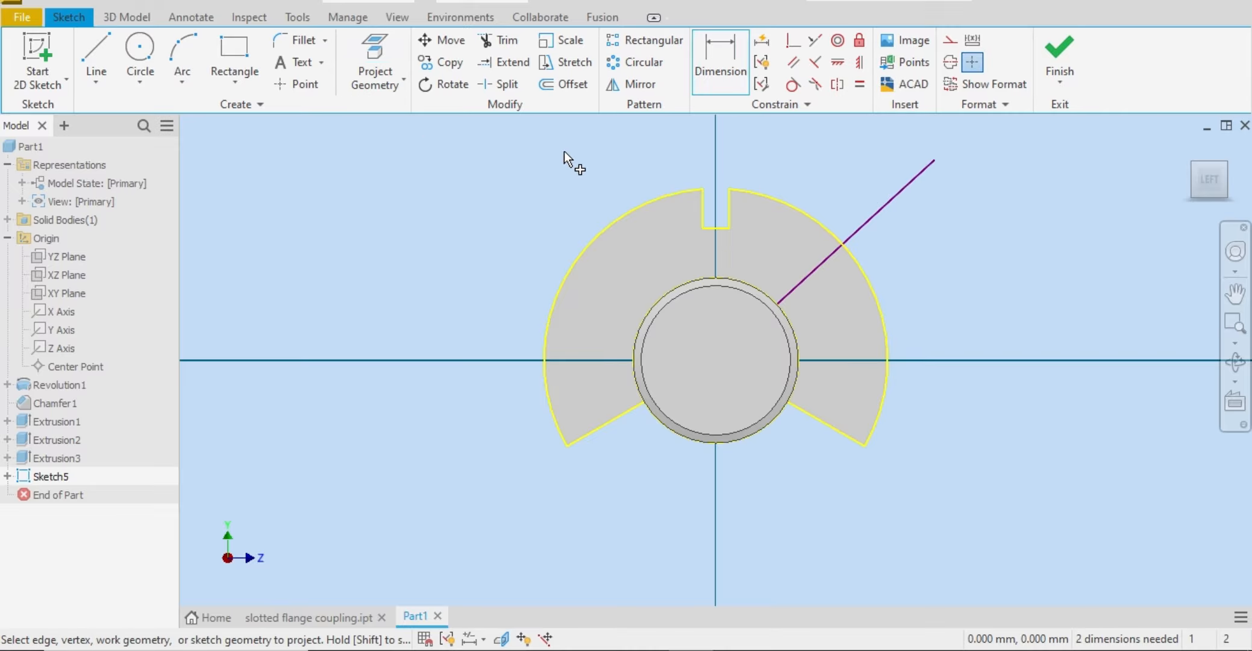
click(775, 270)
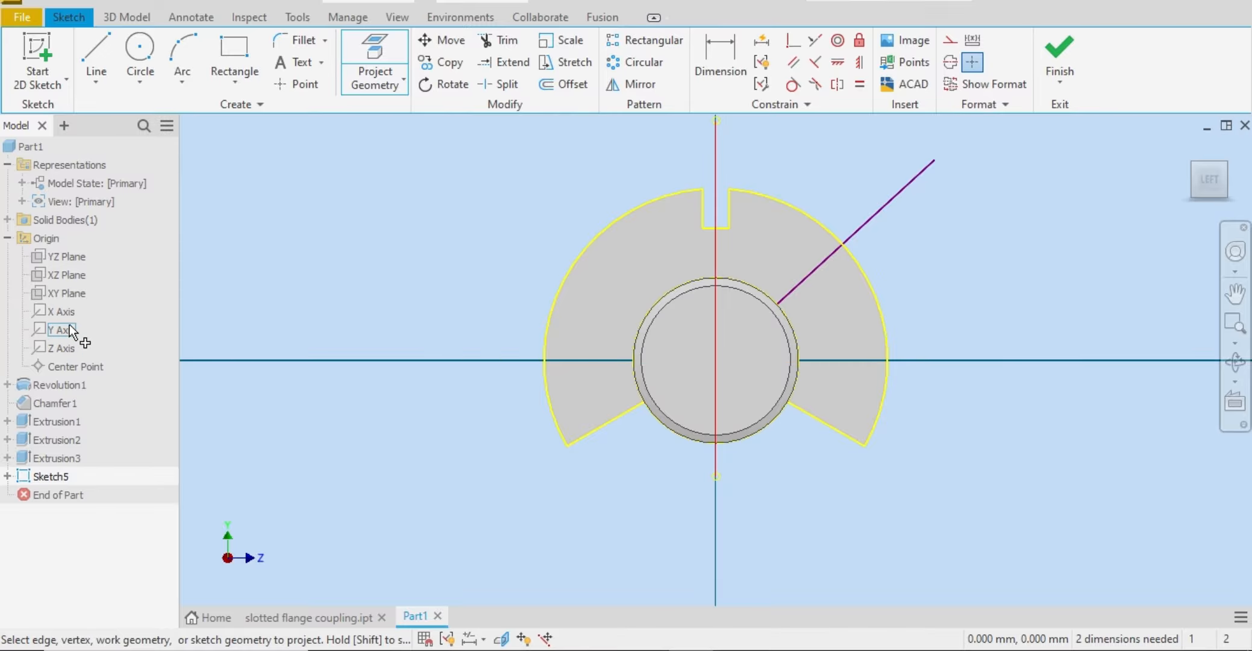
click(60, 330)
right_click(394, 229)
click(443, 229)
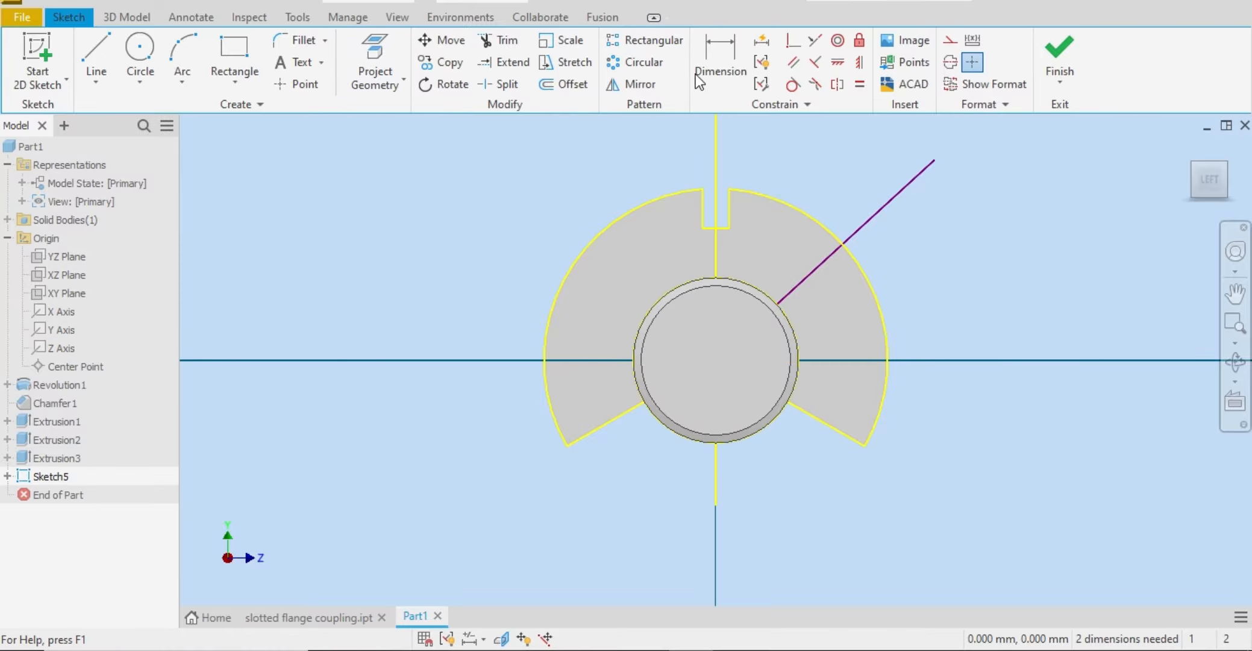
click(715, 72)
click(722, 252)
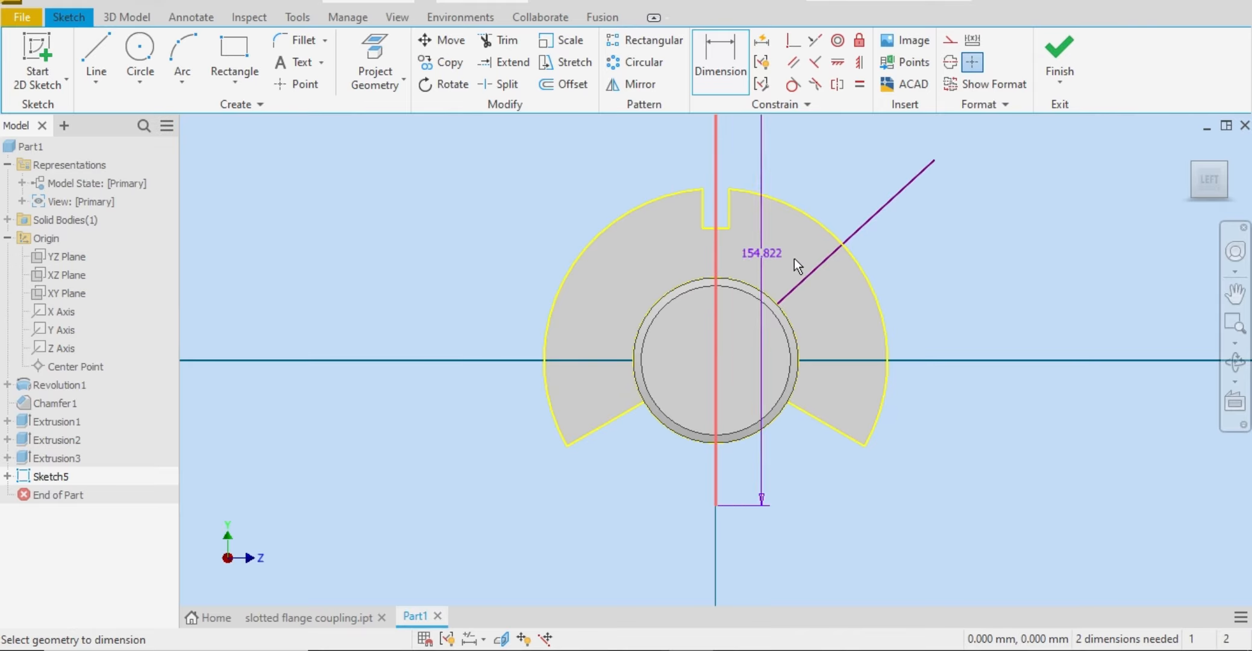
click(823, 260)
right_click(851, 155)
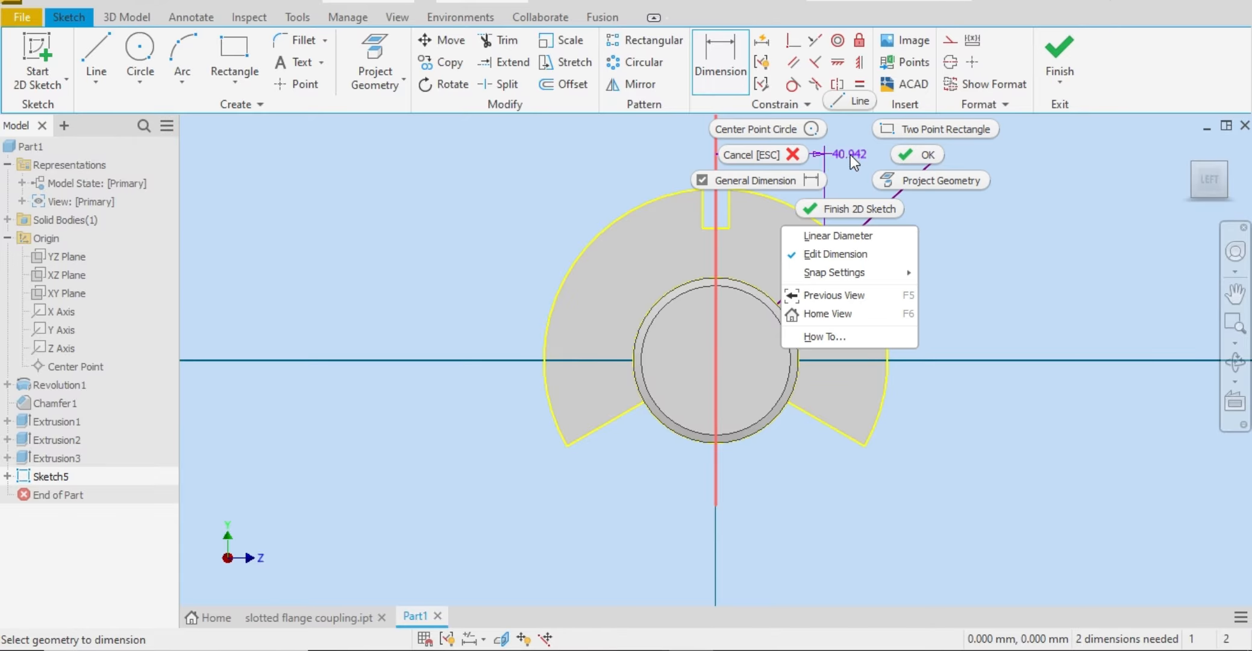
click(801, 157)
Step: Dimension the angle between the diagonal line and the projected Y axis at 60 degrees
click(732, 51)
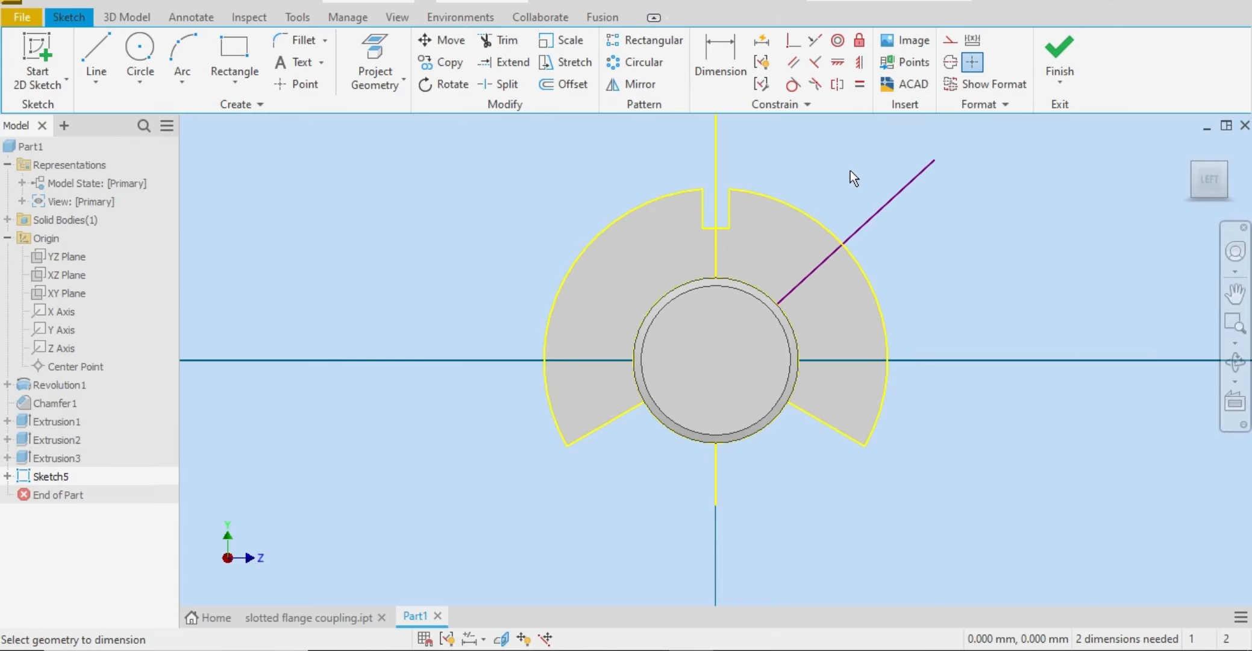
click(913, 184)
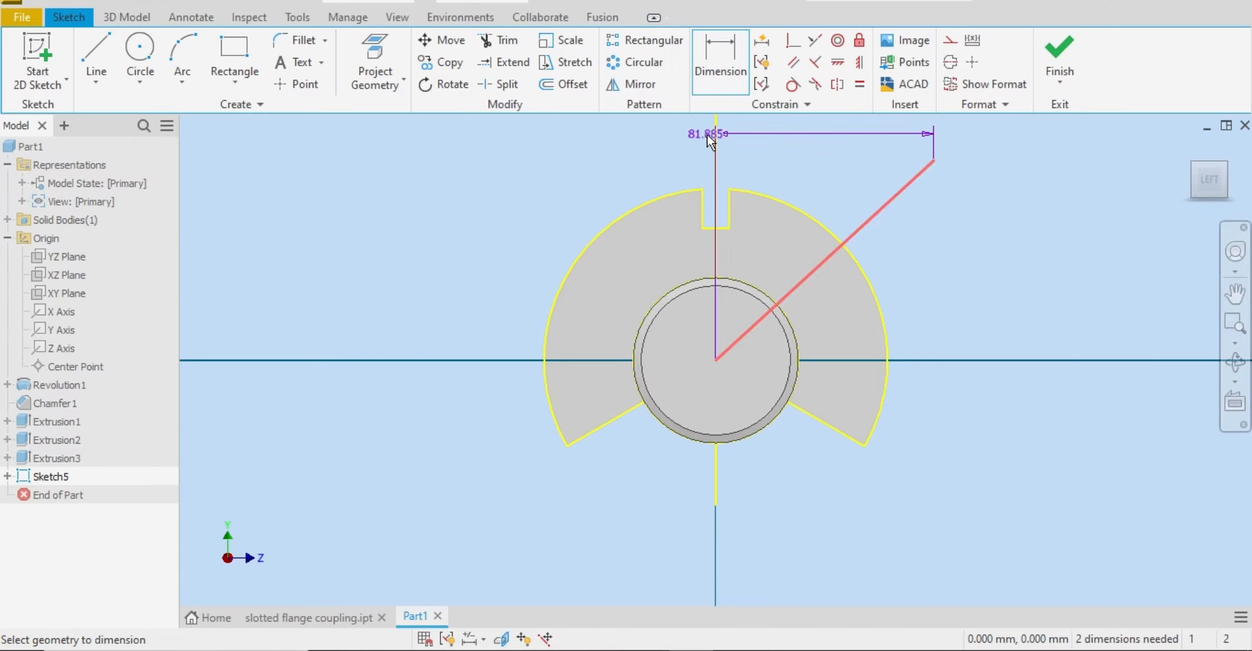
click(716, 144)
click(804, 165)
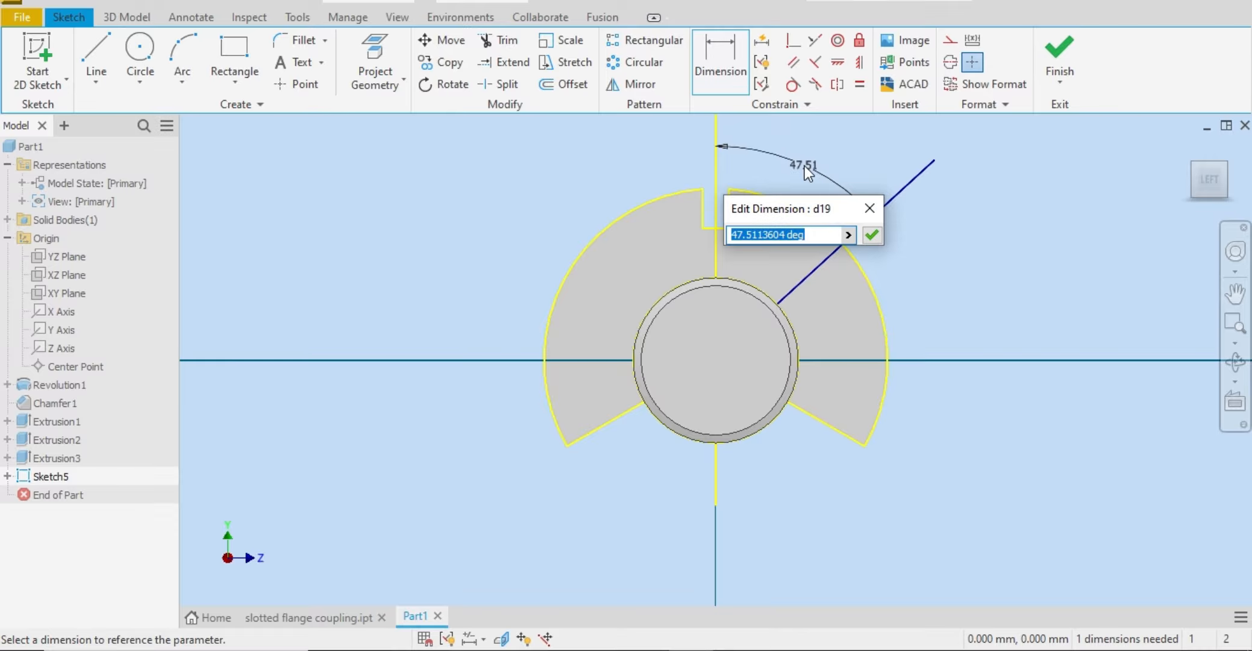
text(60)
key(Return)
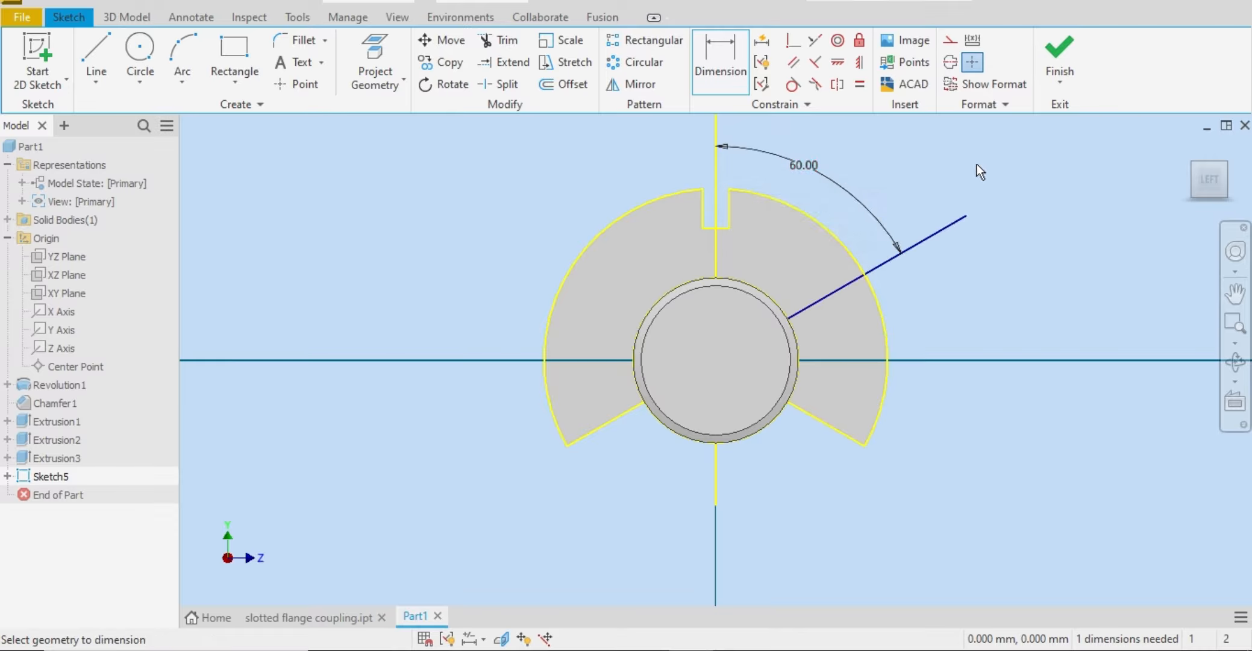
click(232, 90)
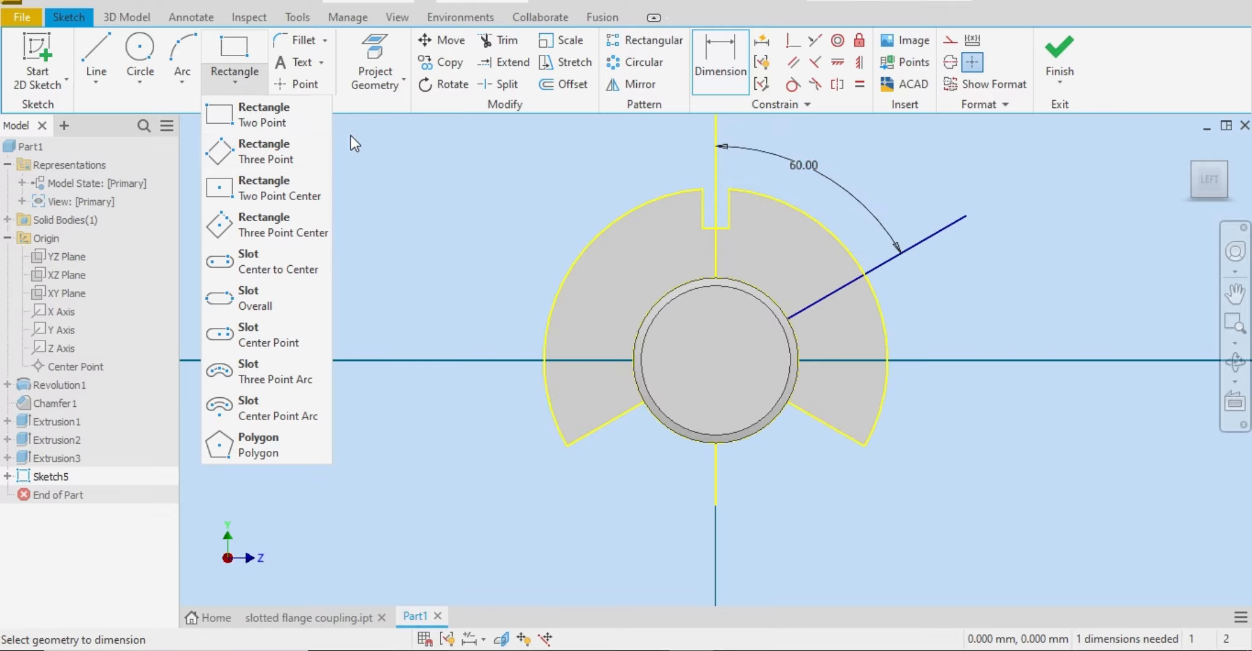
click(288, 120)
click(987, 253)
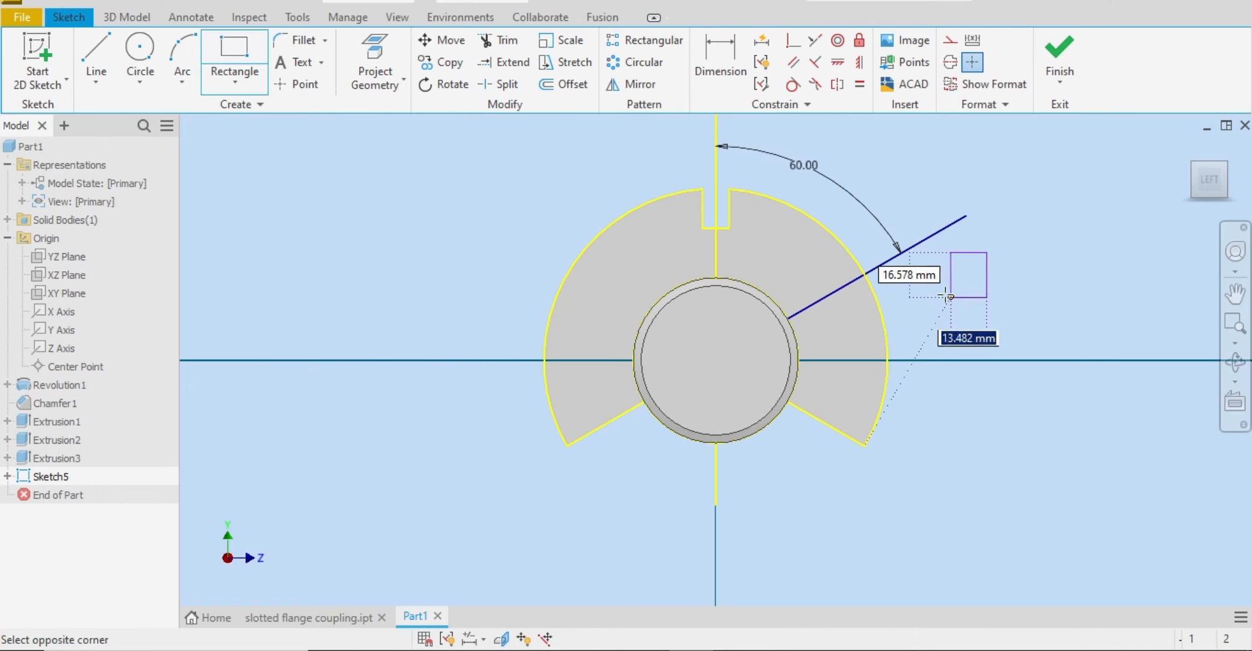
right_click(1052, 303)
click(1004, 303)
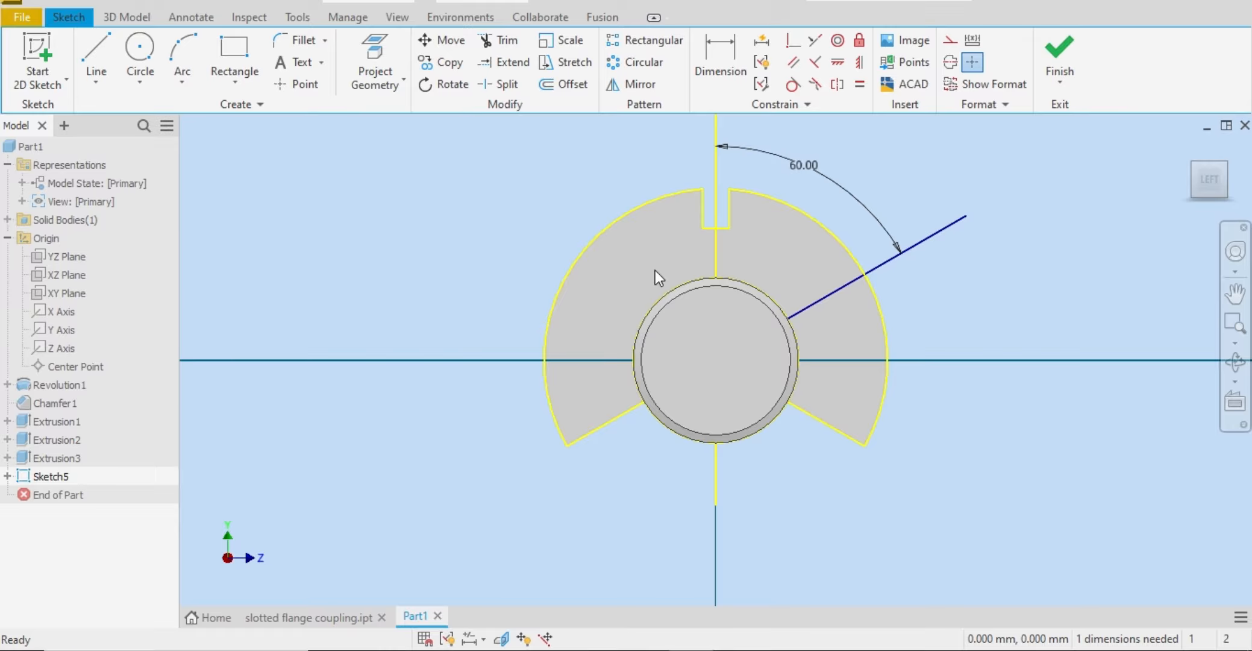
Step: Draw a three-point rectangle about 22 by 11 mm just above the 60-degree line, tilted roughly along it near the flange's outer arc
click(238, 80)
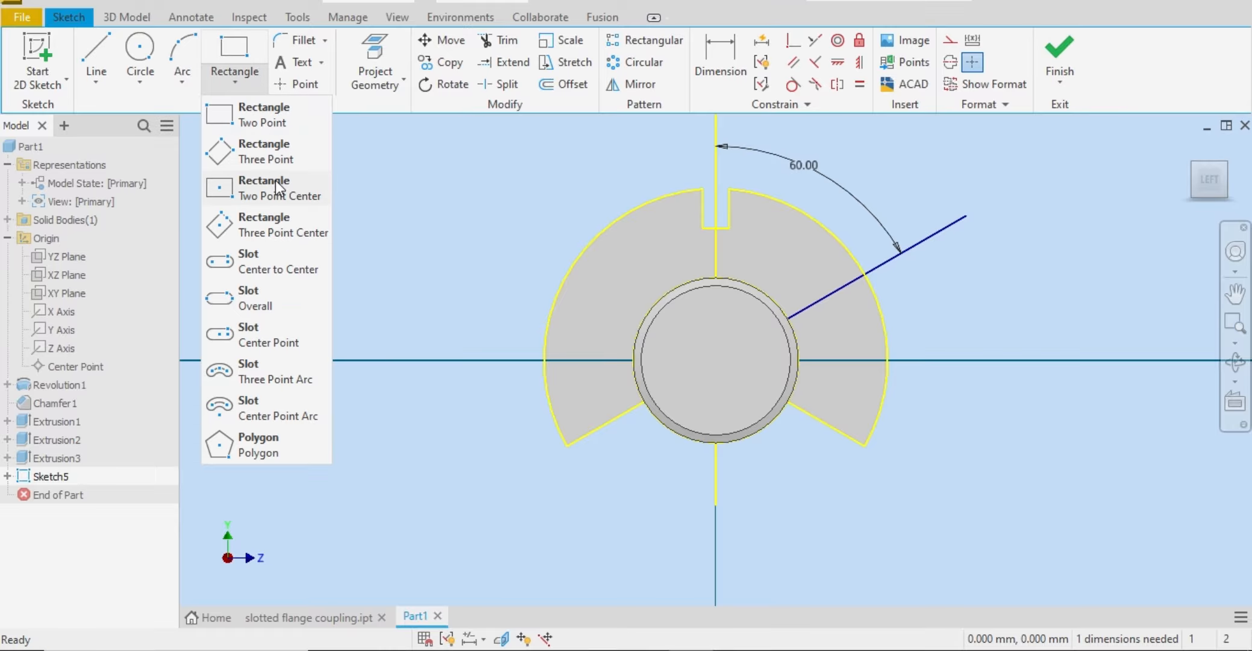
click(259, 161)
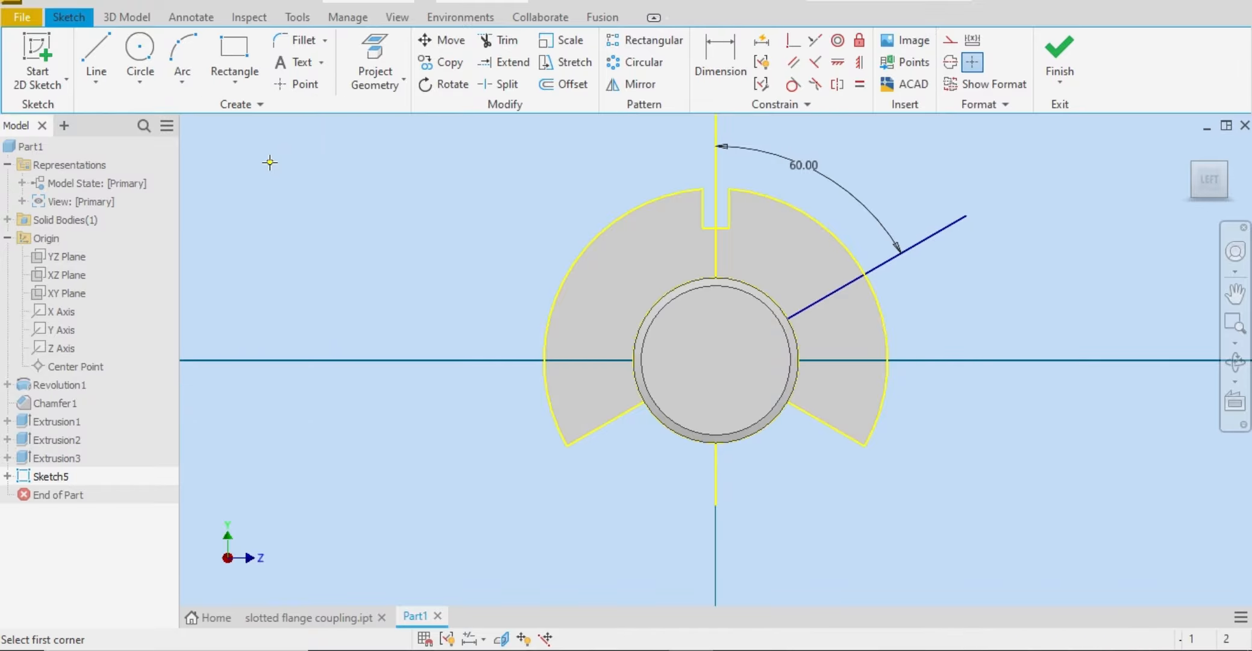
click(916, 209)
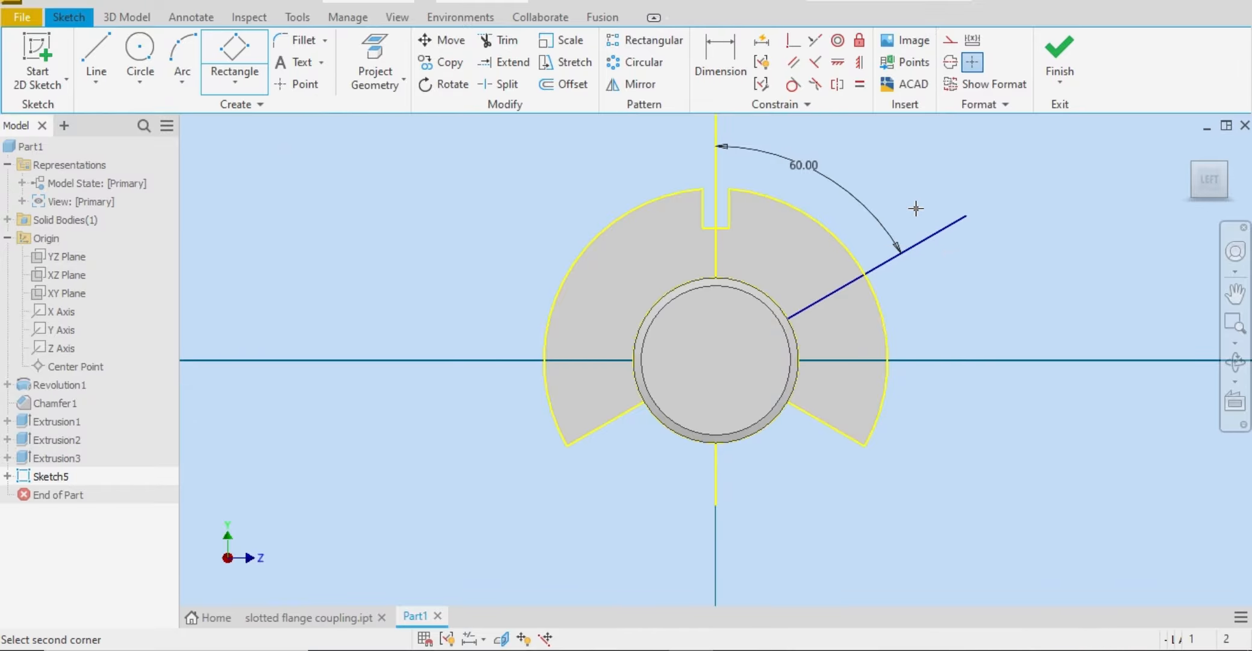
click(869, 243)
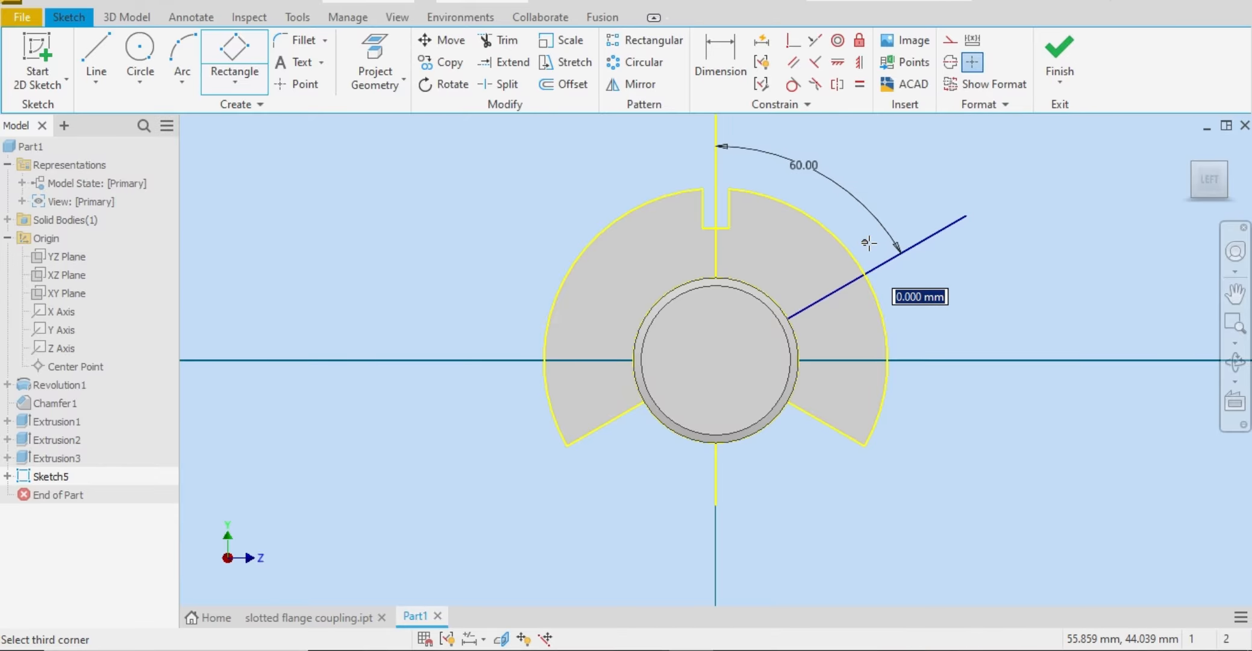
click(880, 198)
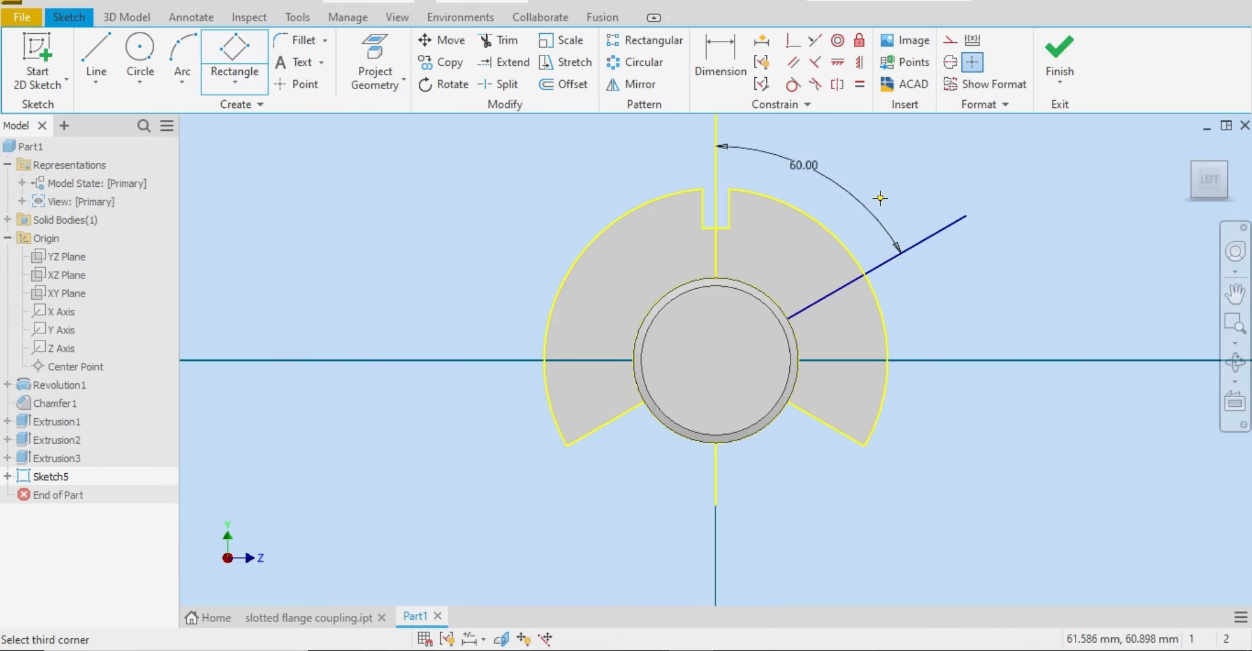
right_click(881, 205)
click(958, 199)
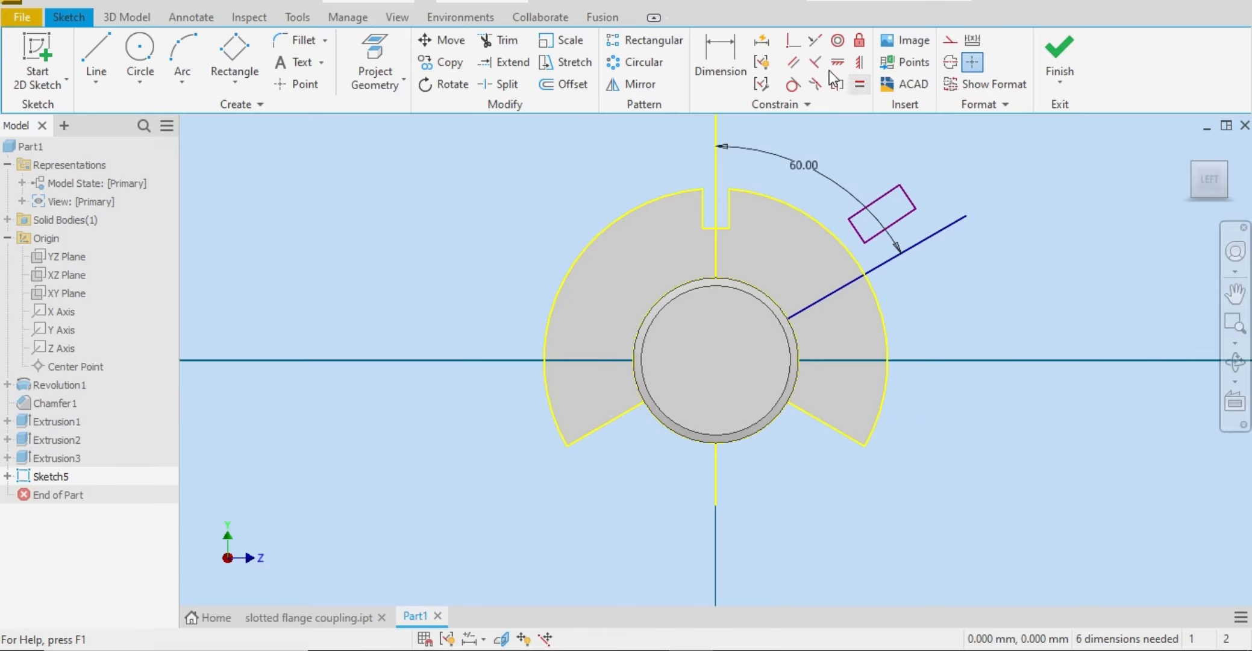
Step: Make the tilted rectangle's long side parallel to the 60-degree line with a Parallel constraint
click(791, 67)
click(935, 234)
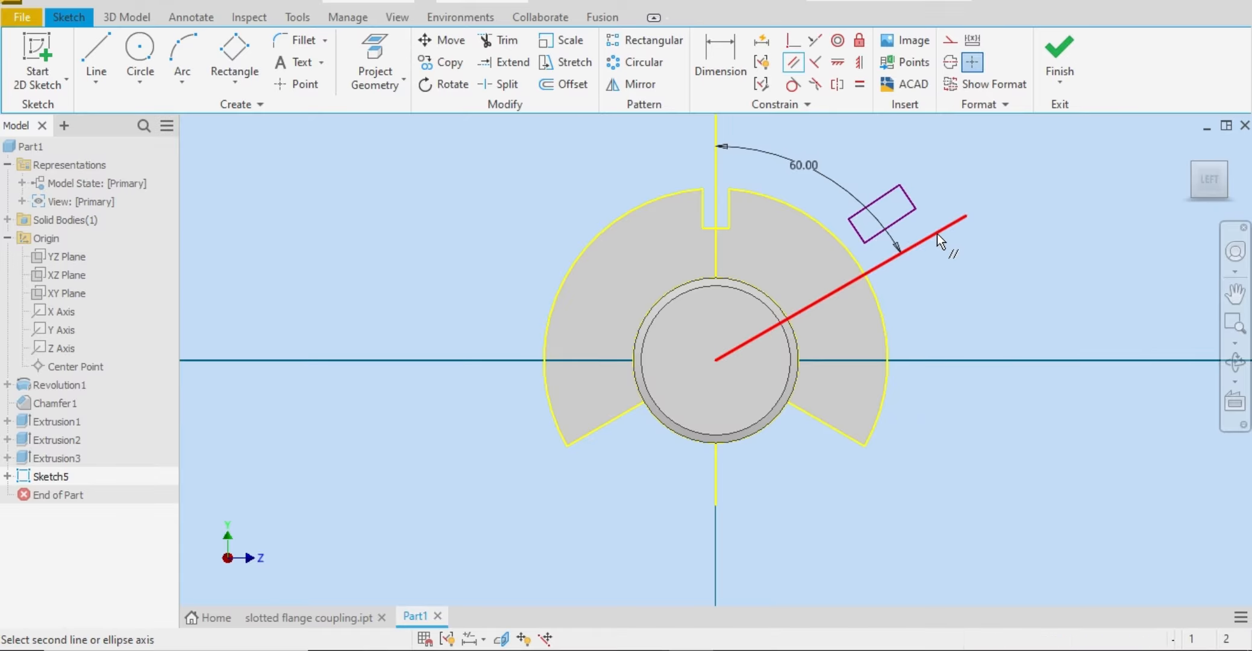
click(902, 219)
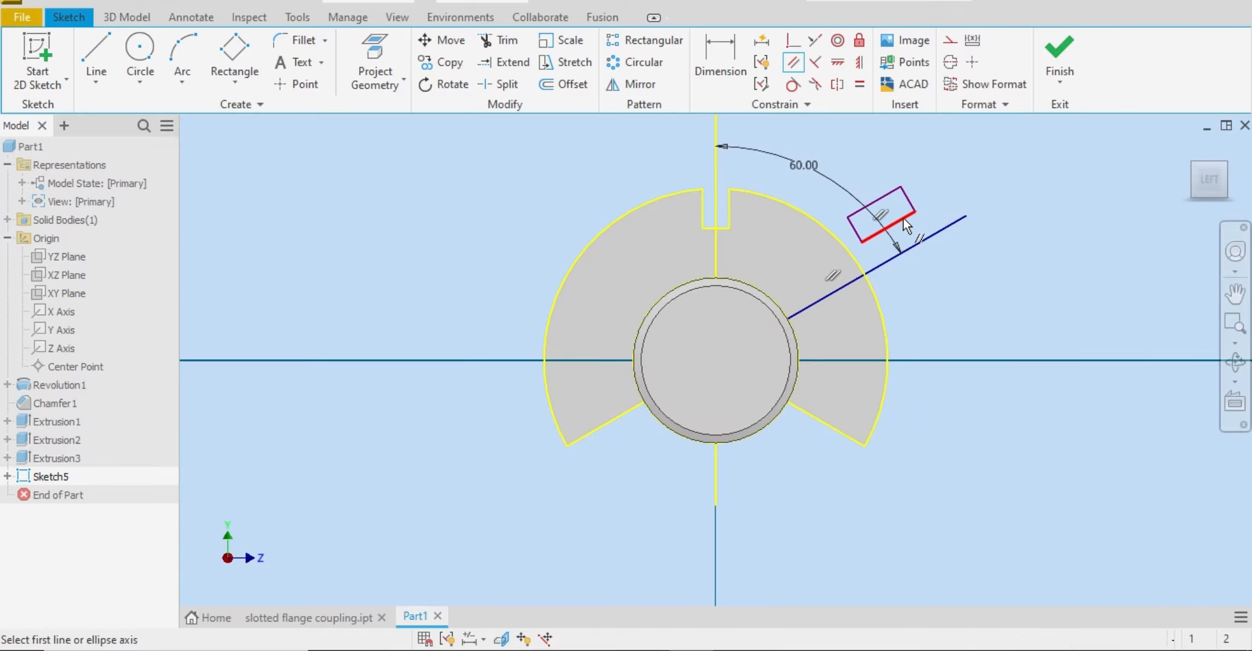
right_click(969, 199)
key(Escape)
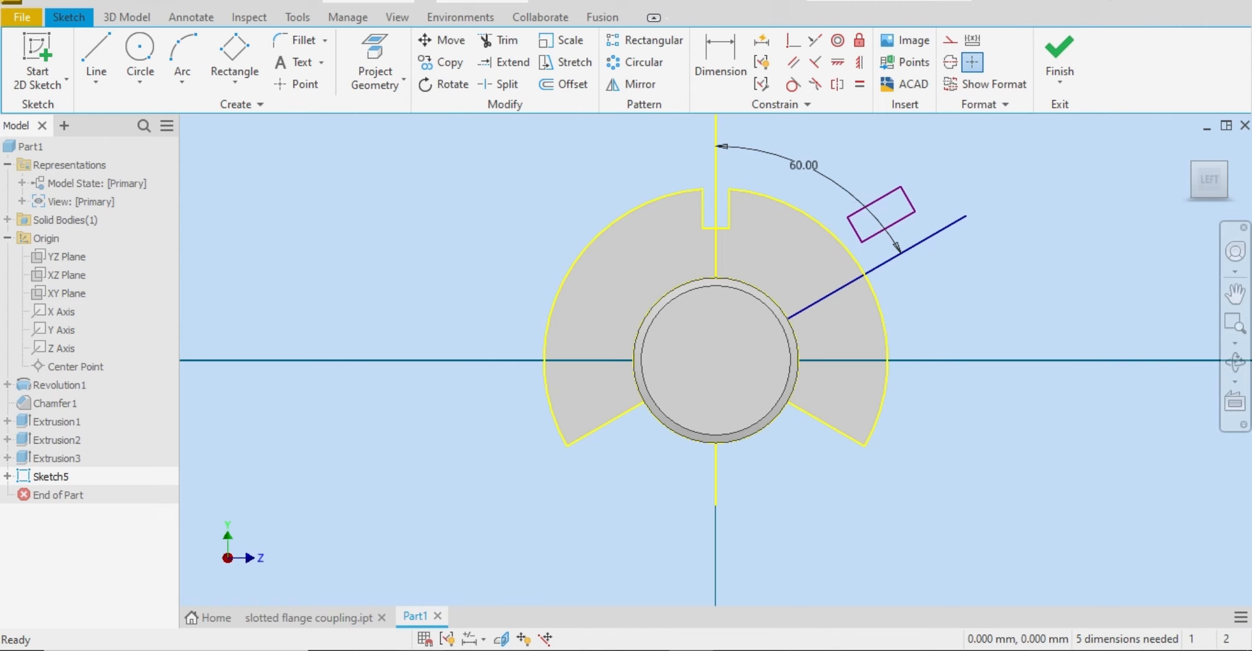
Step: Check the side slot size in the Word reference drawing, and add an aligned dimension of 8 mm to the rectangle's short side
click(723, 62)
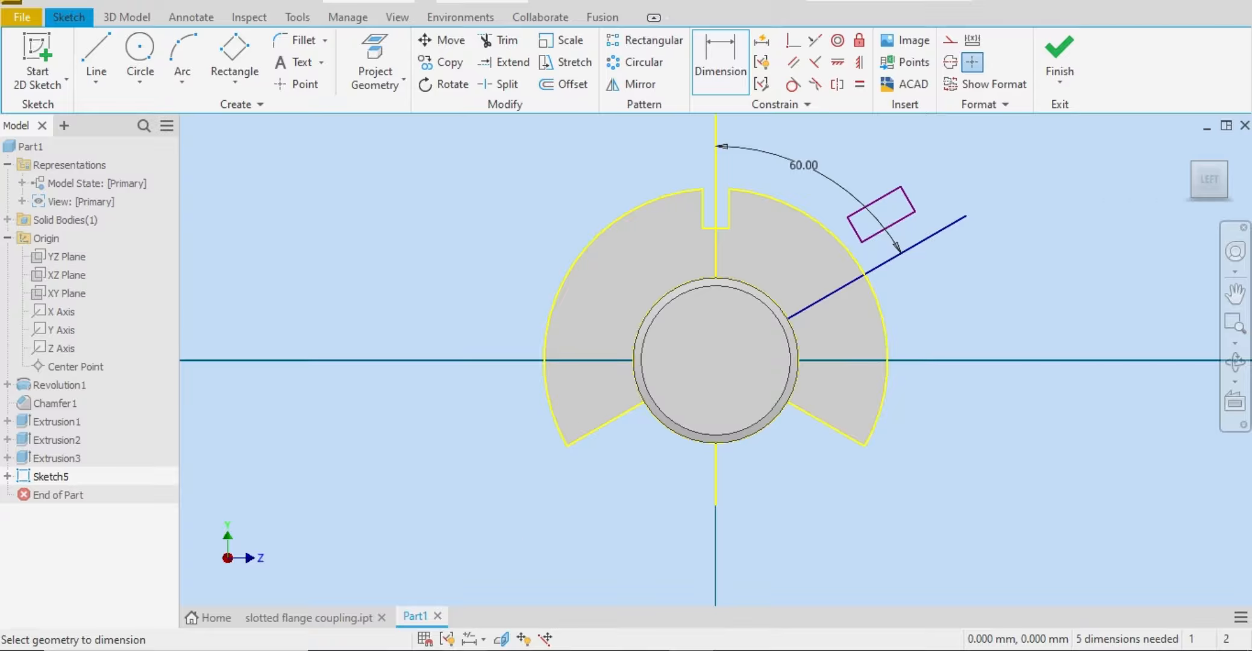
click(603, 650)
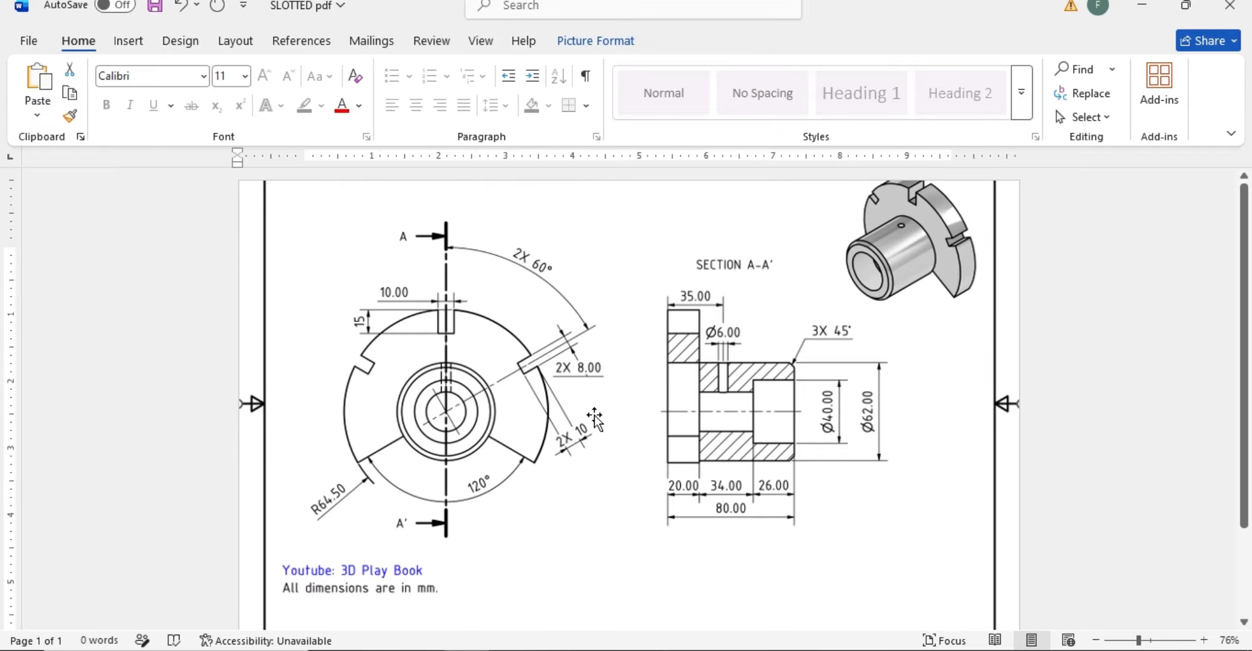
click(687, 650)
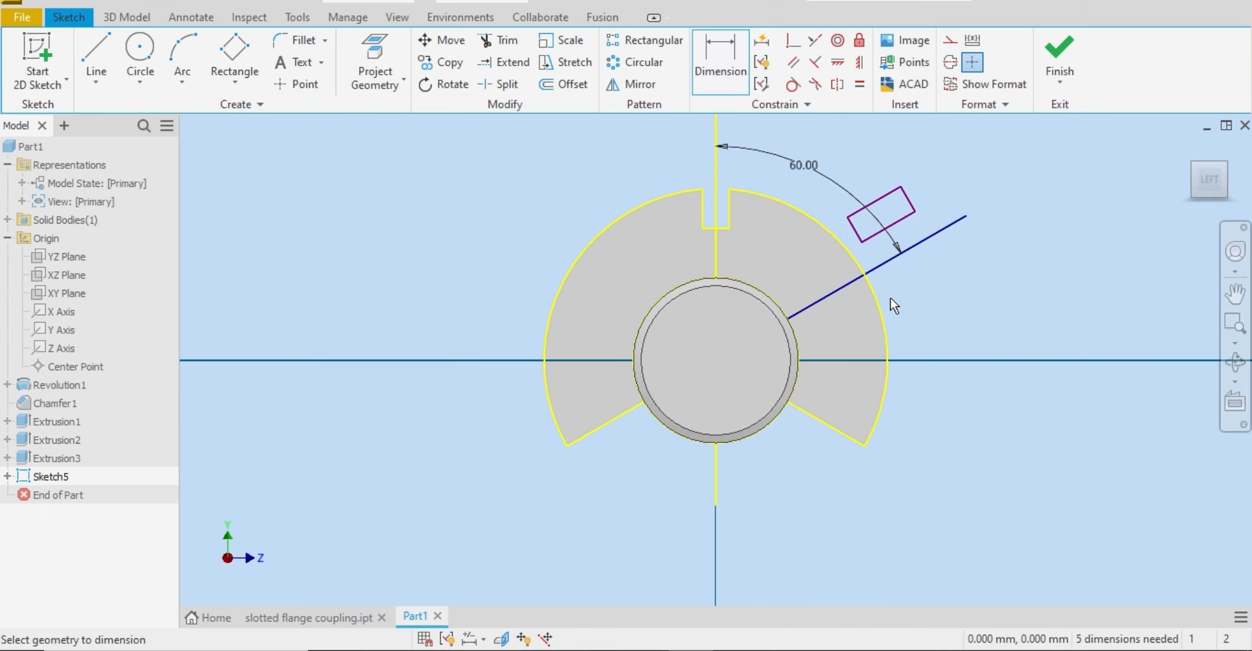
click(916, 210)
click(901, 185)
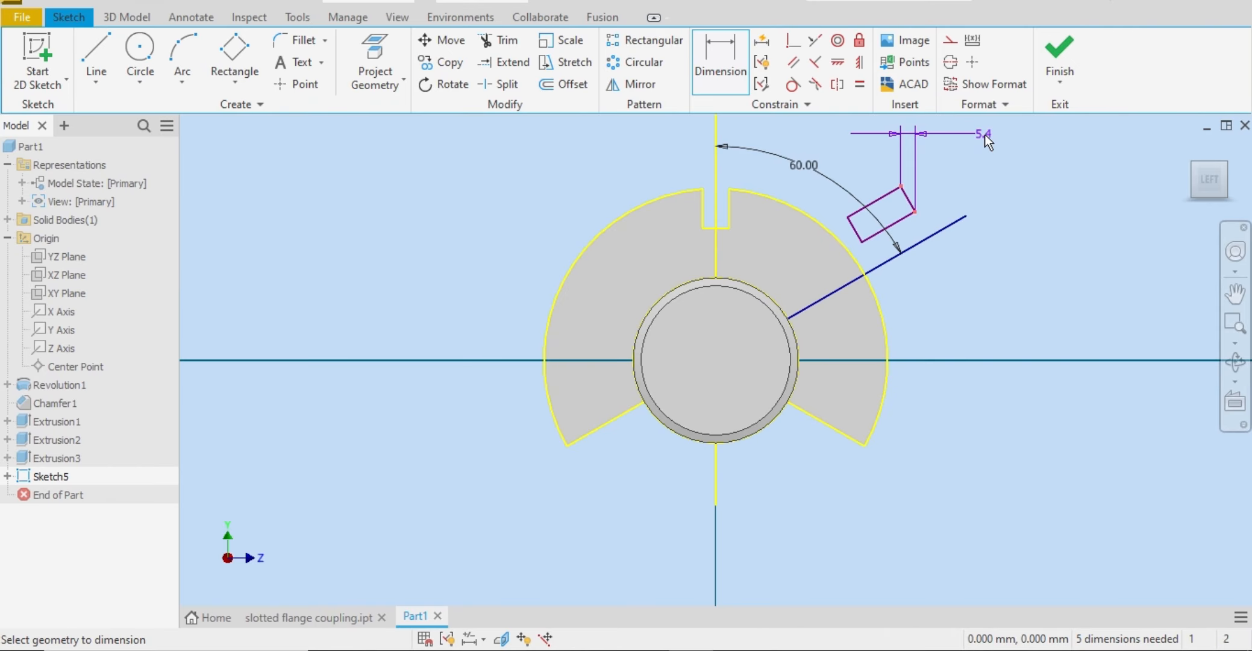
right_click(981, 134)
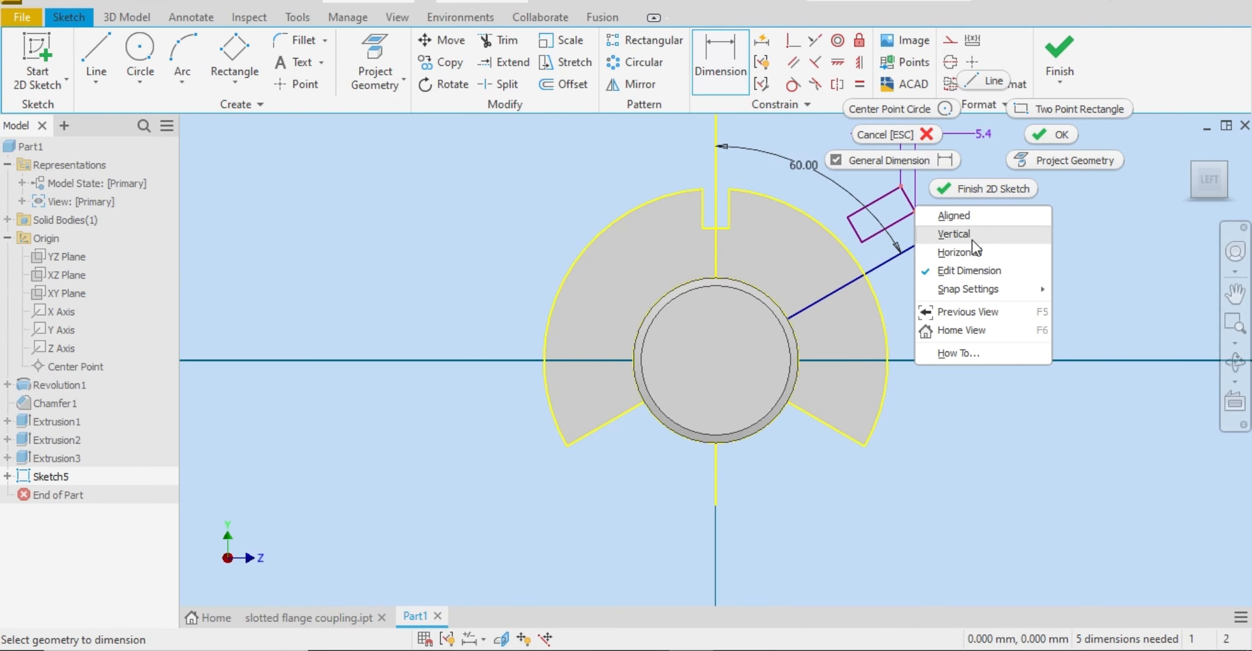
click(996, 218)
click(1009, 201)
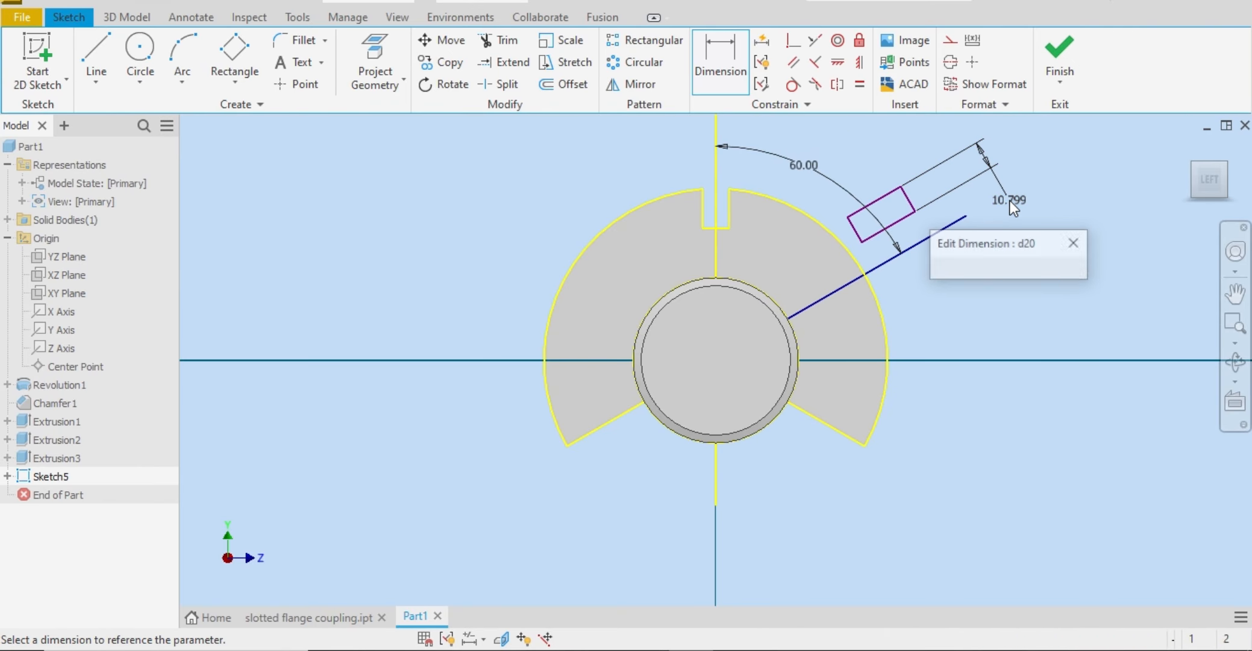
text(3)
key(Return)
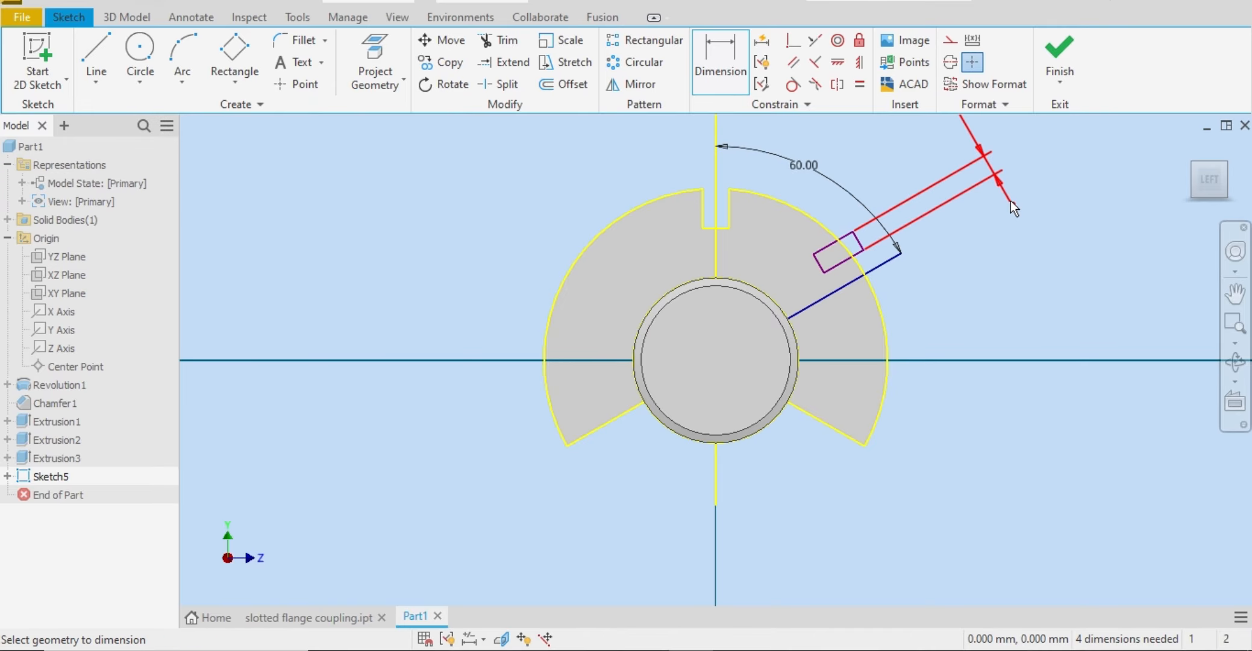
Step: Add an aligned dimension of 10 mm to the tilted rectangle's long side
click(862, 252)
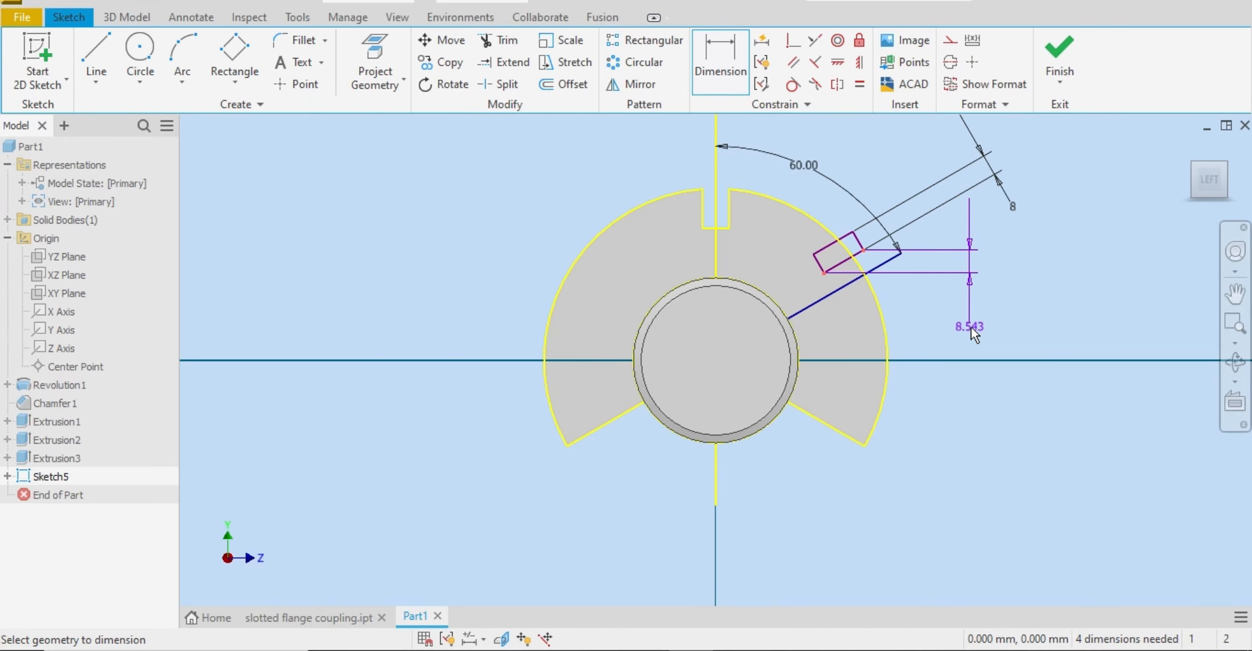
right_click(970, 327)
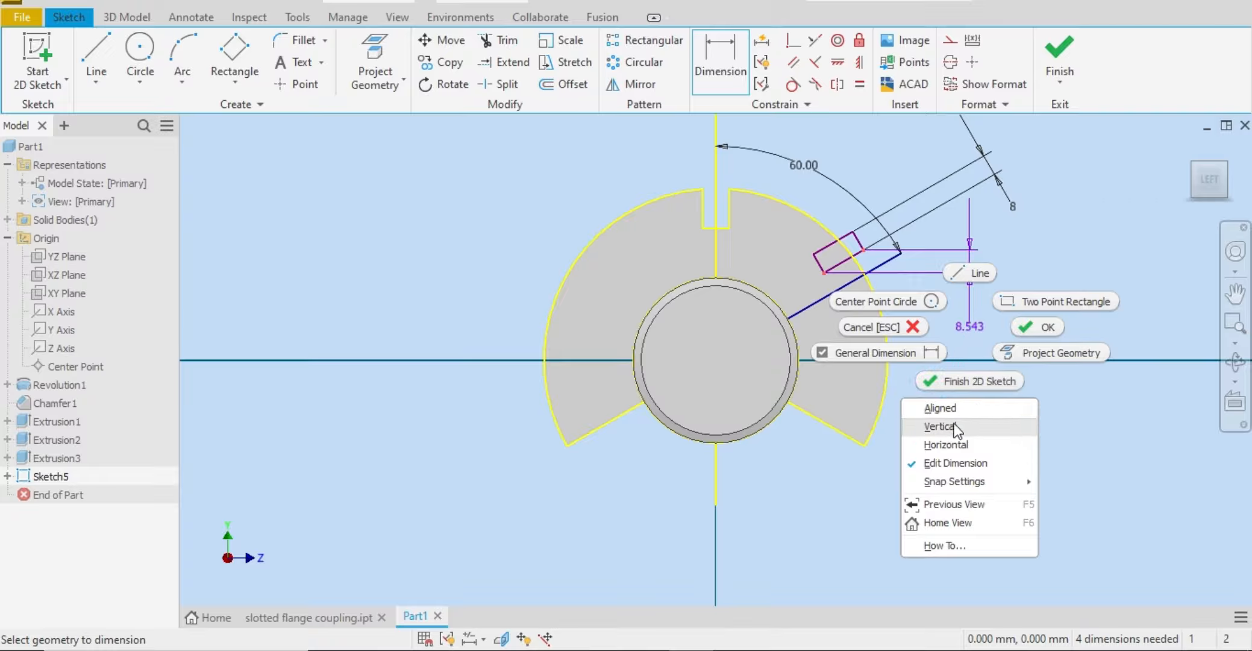
click(989, 404)
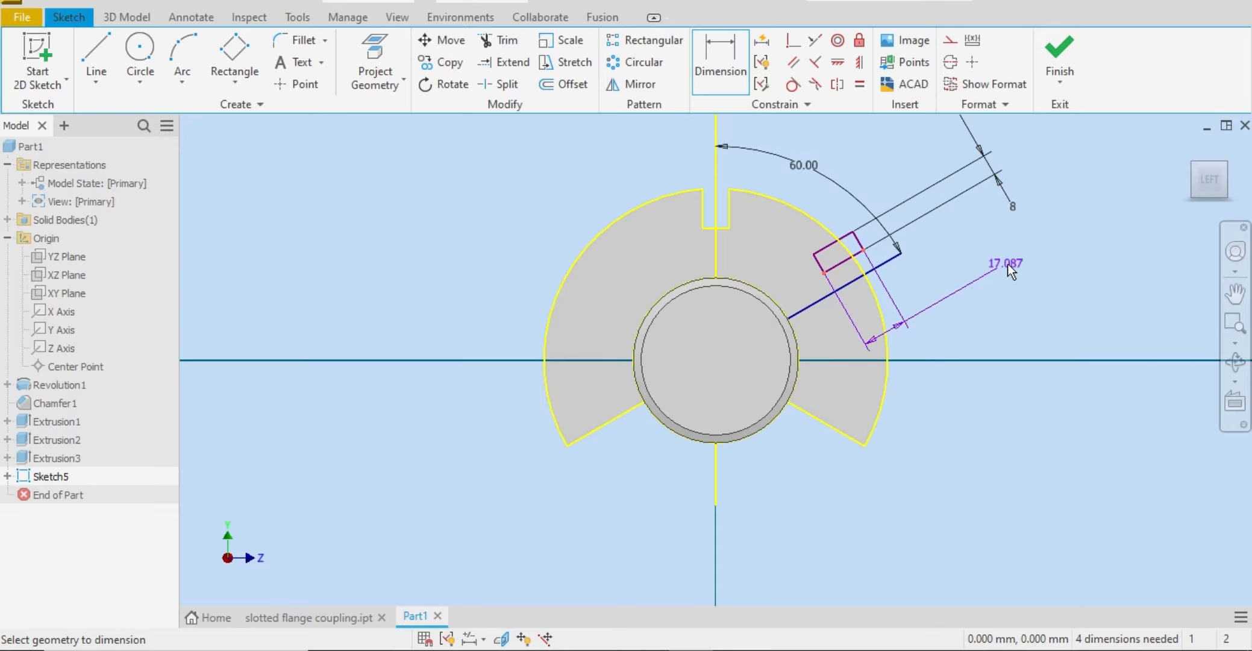
click(1021, 270)
text(10)
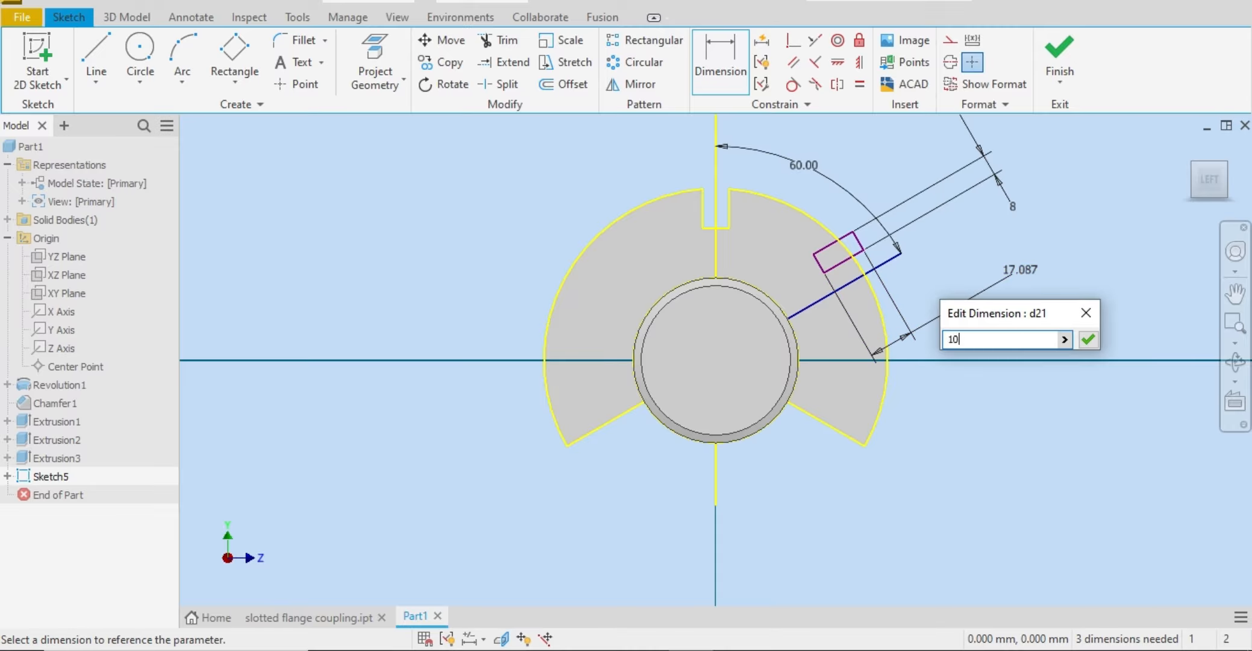
key(Return)
right_click(1048, 201)
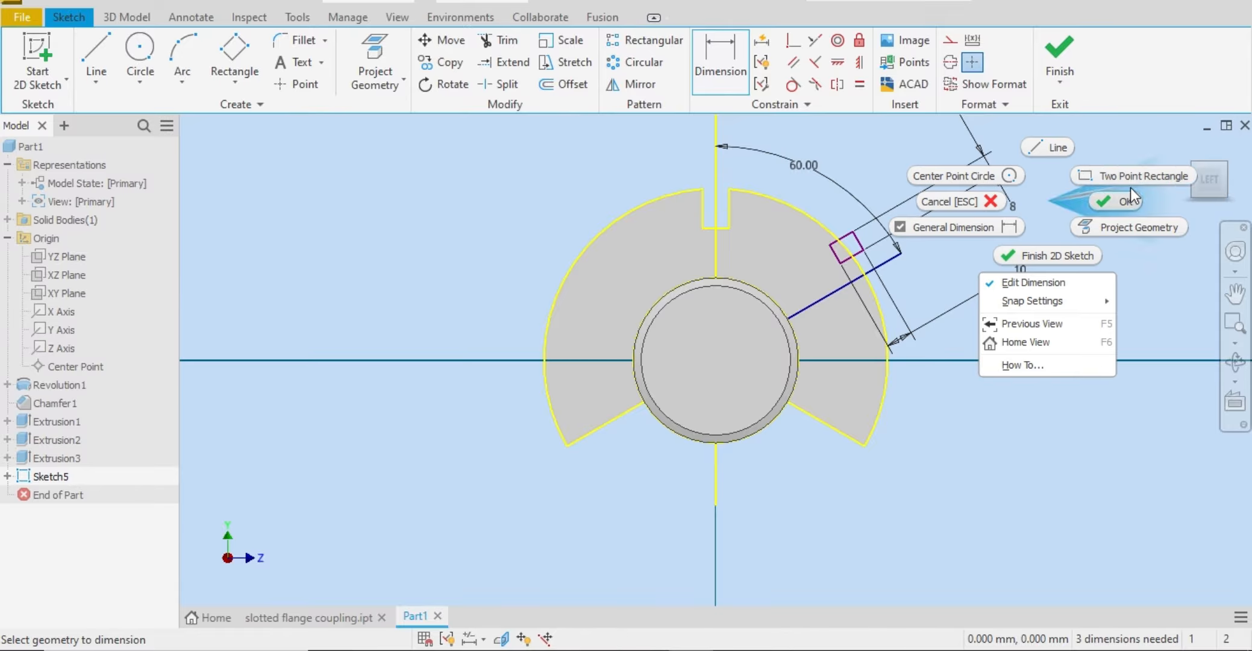
click(1102, 201)
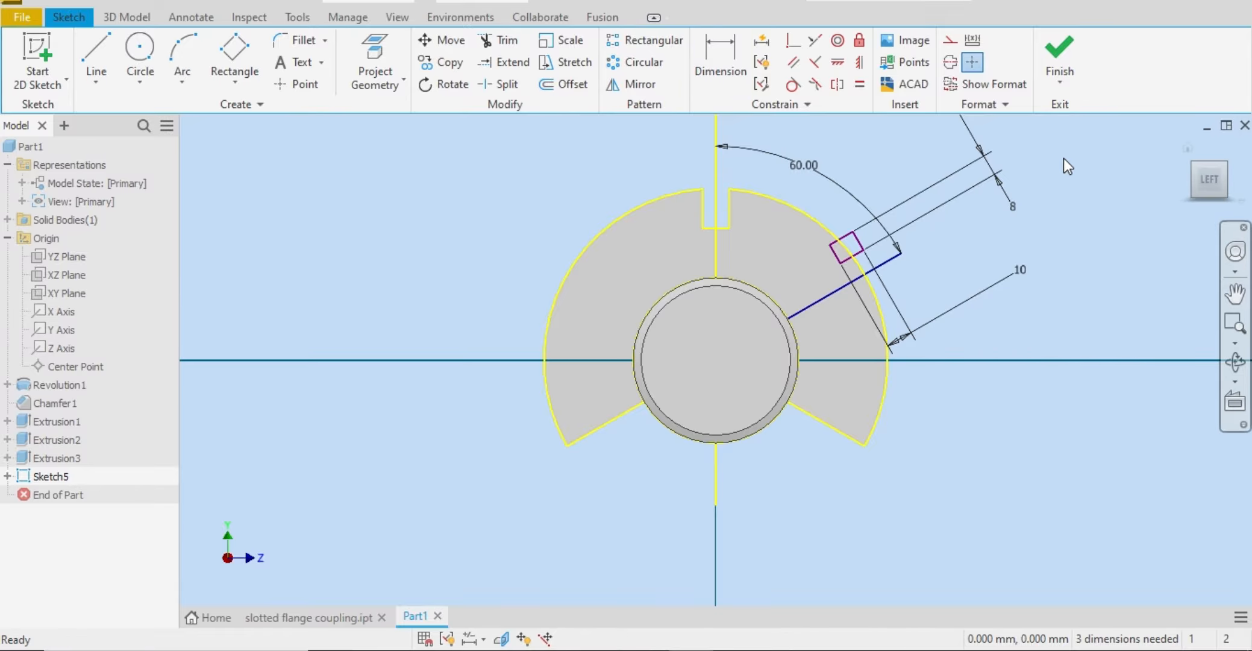
Step: Center the rectangle on the 60-degree line by making the midpoint of its outer short side coincident with that line
click(839, 62)
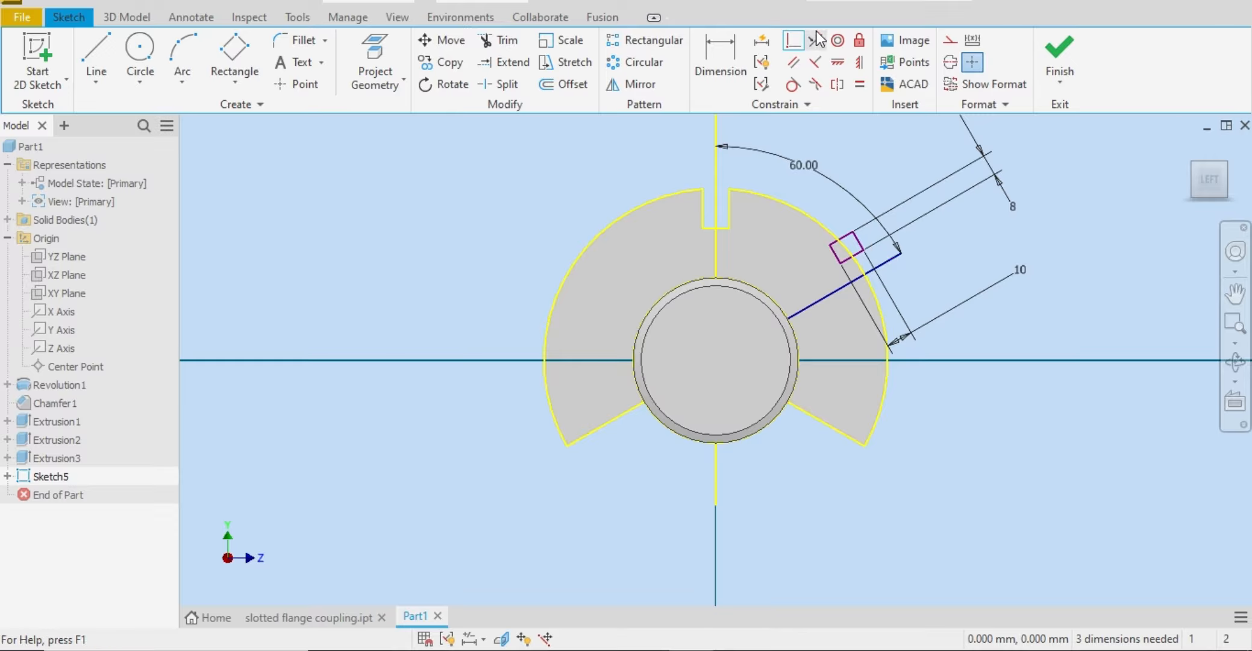
click(796, 43)
click(858, 241)
click(890, 265)
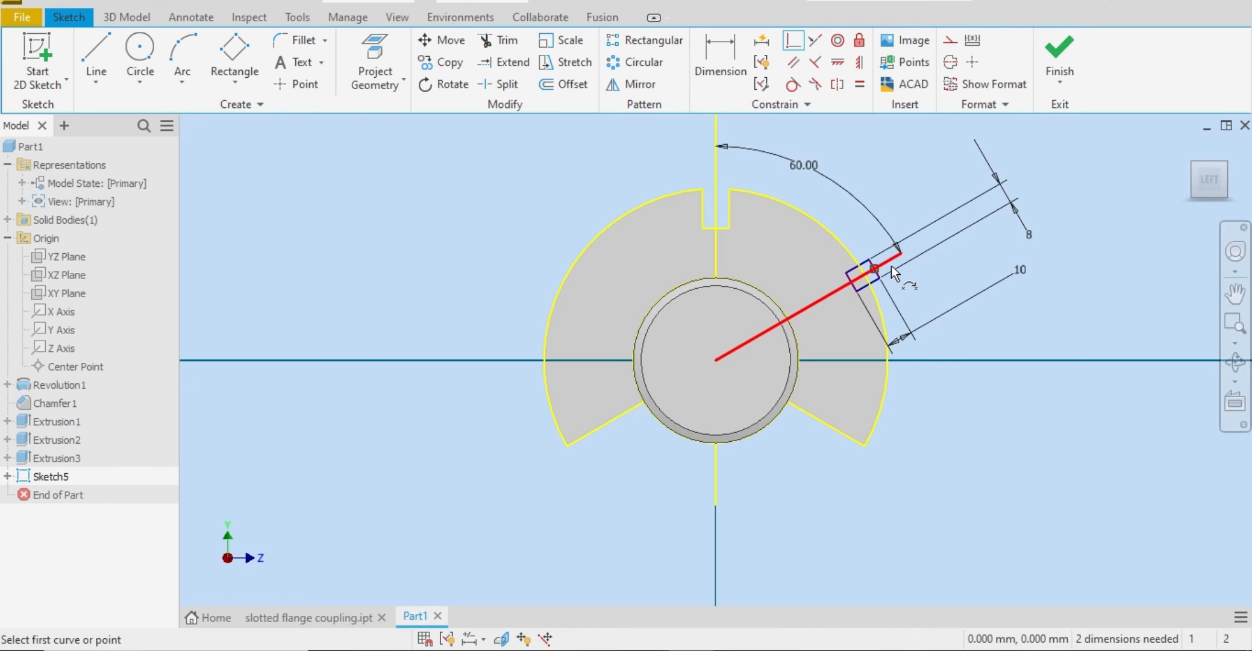
right_click(929, 285)
click(976, 290)
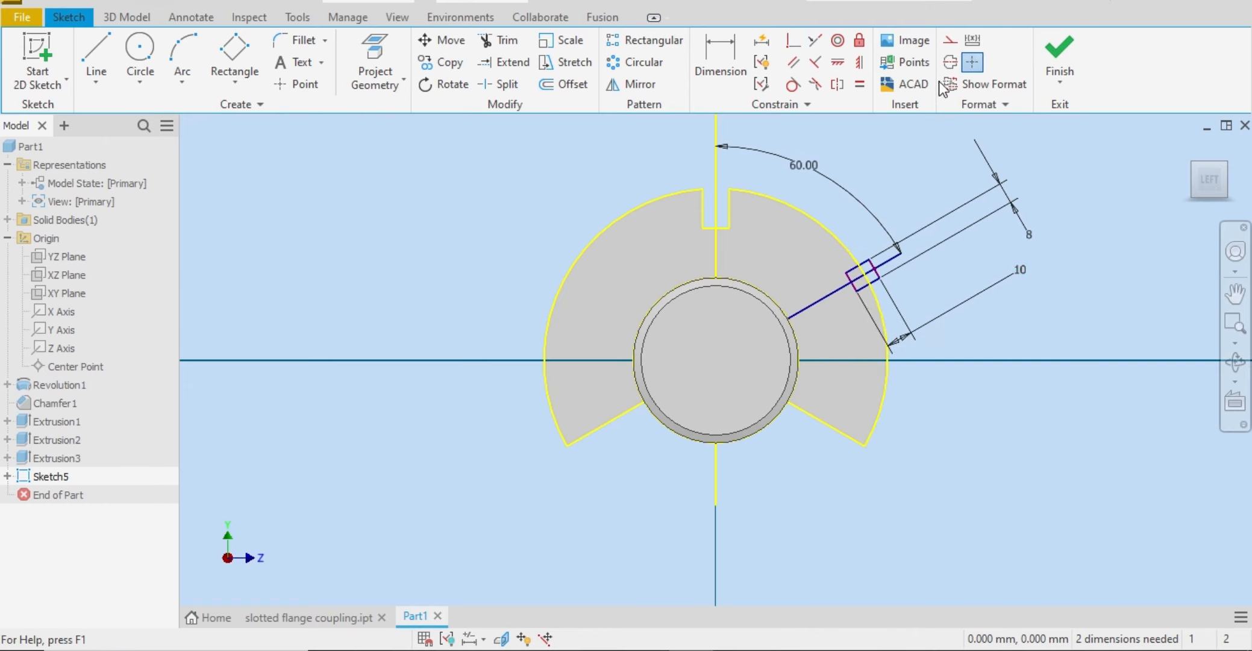
Step: Make the tilted rectangle's outer short side tangent to the flange's outer arc with a Tangent constraint
click(796, 87)
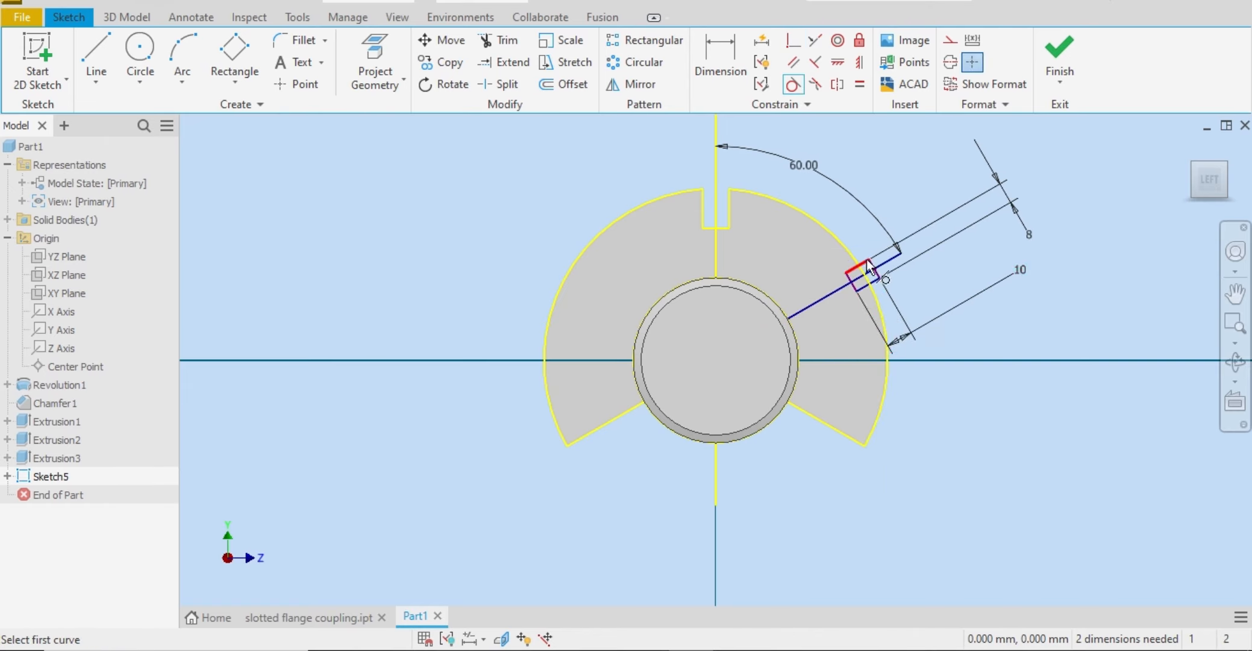
click(879, 274)
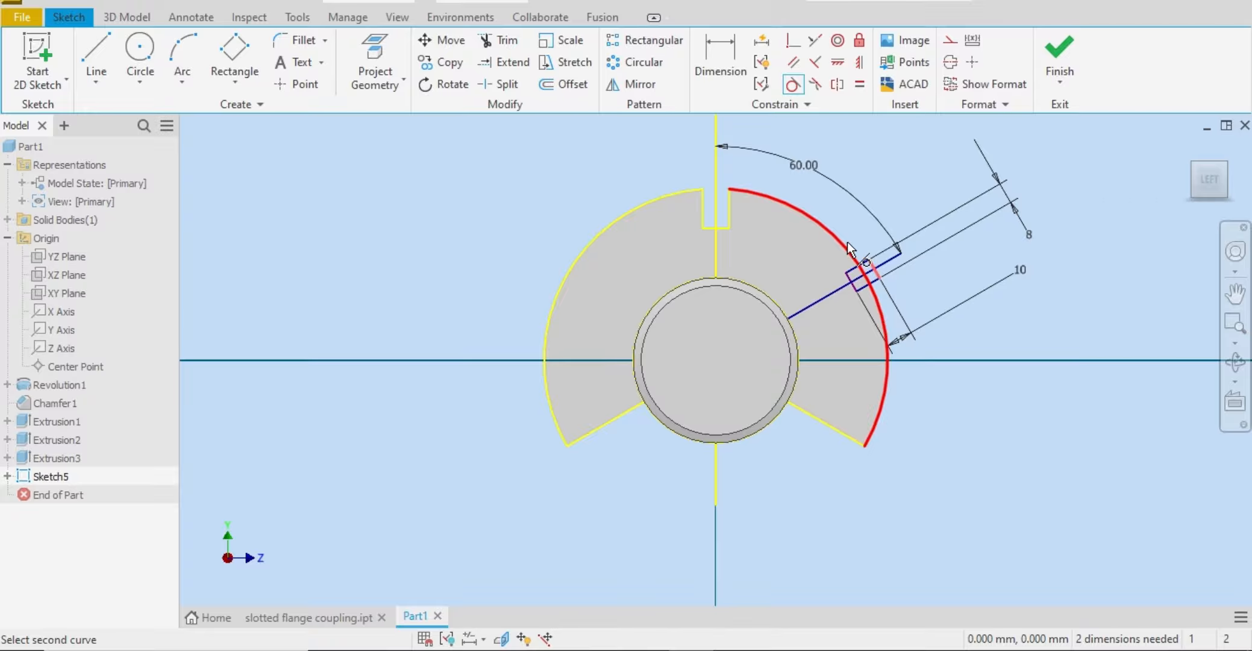
click(847, 243)
right_click(962, 257)
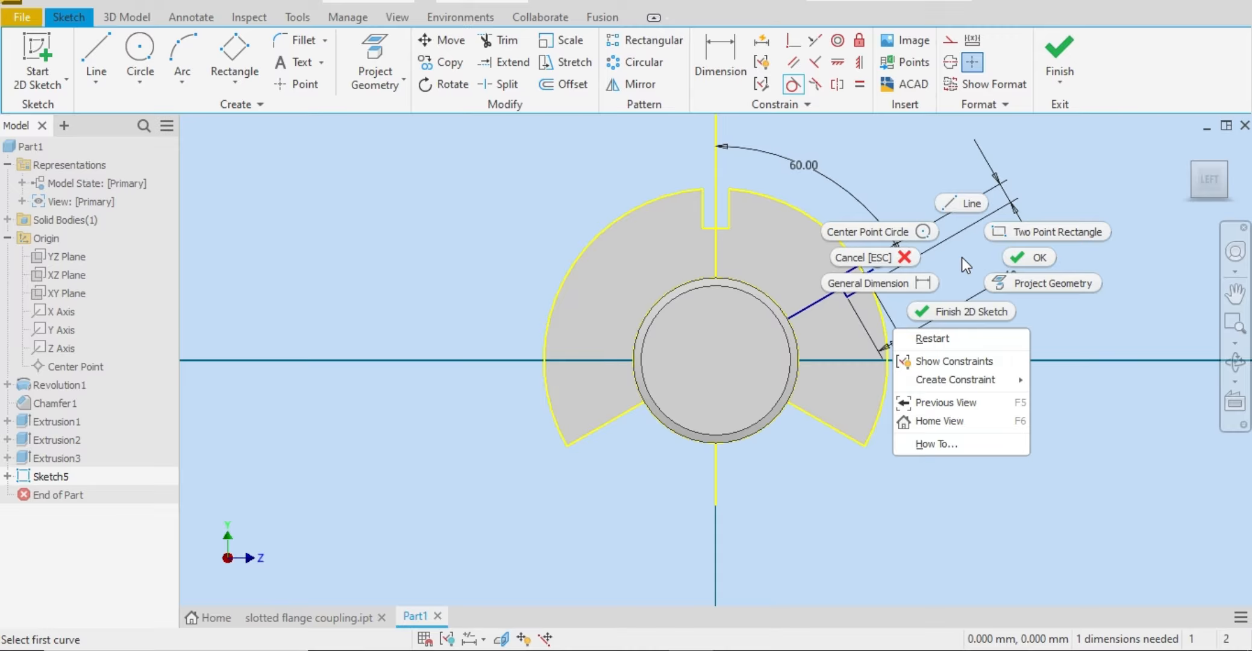
click(1024, 259)
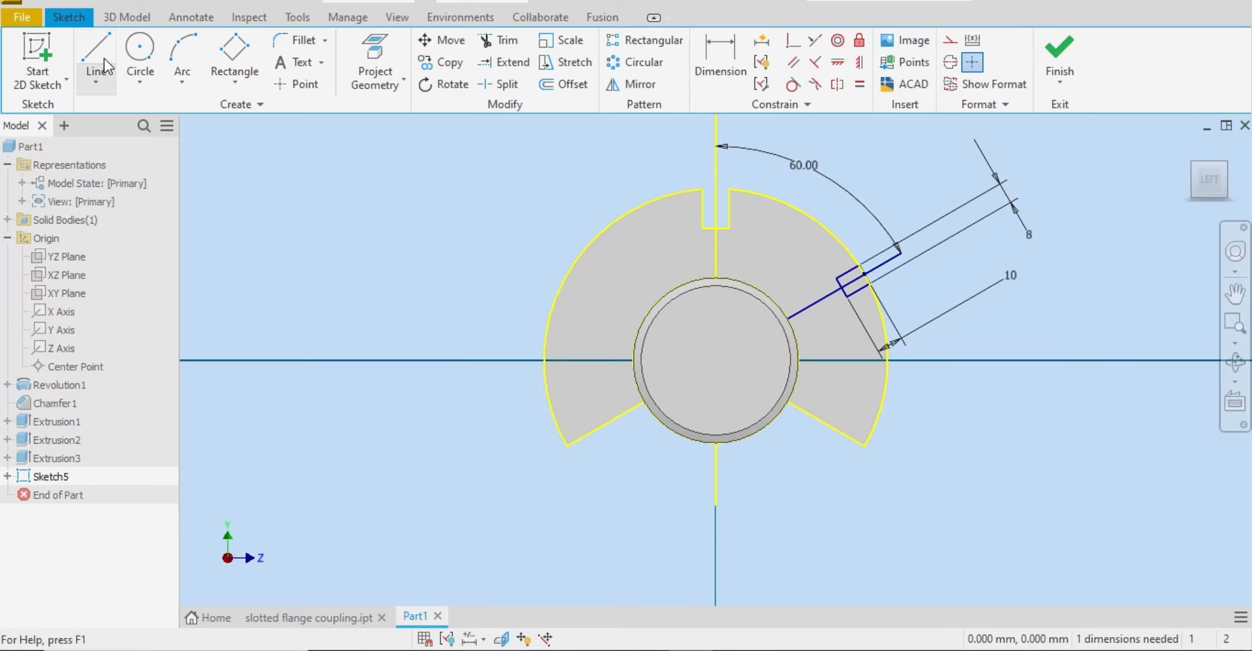
Step: Extrude both halves of the tilted rectangle as a Through All cut to form the side slot in the flange
click(126, 17)
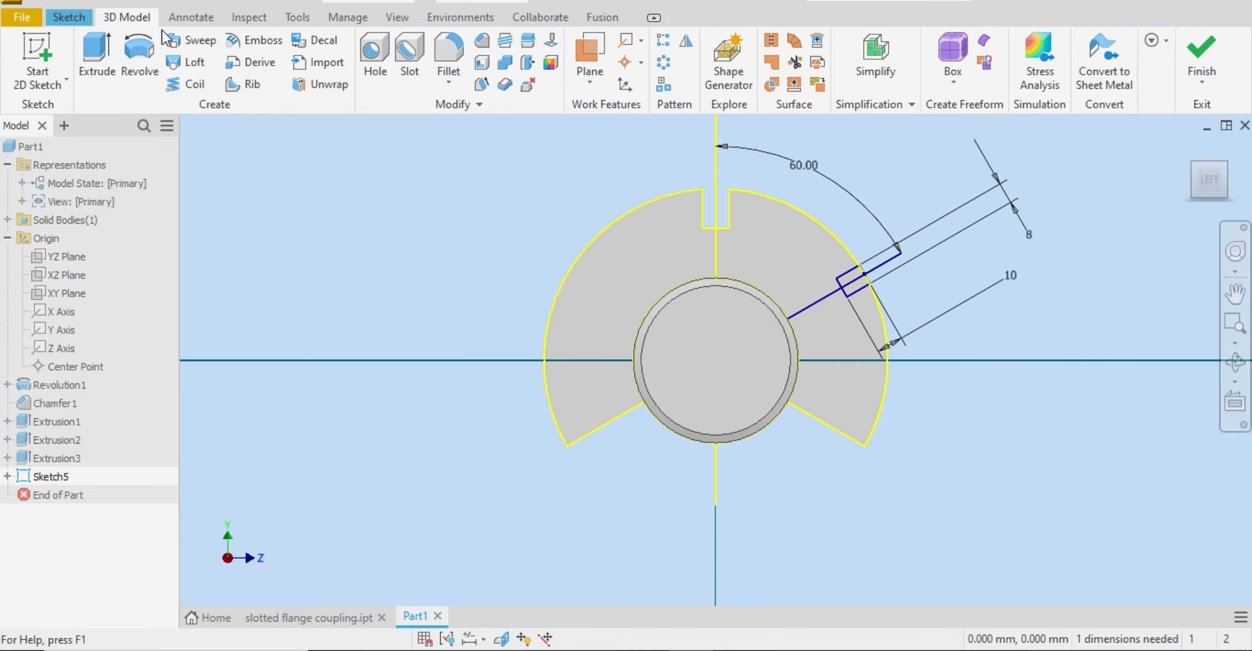
click(92, 48)
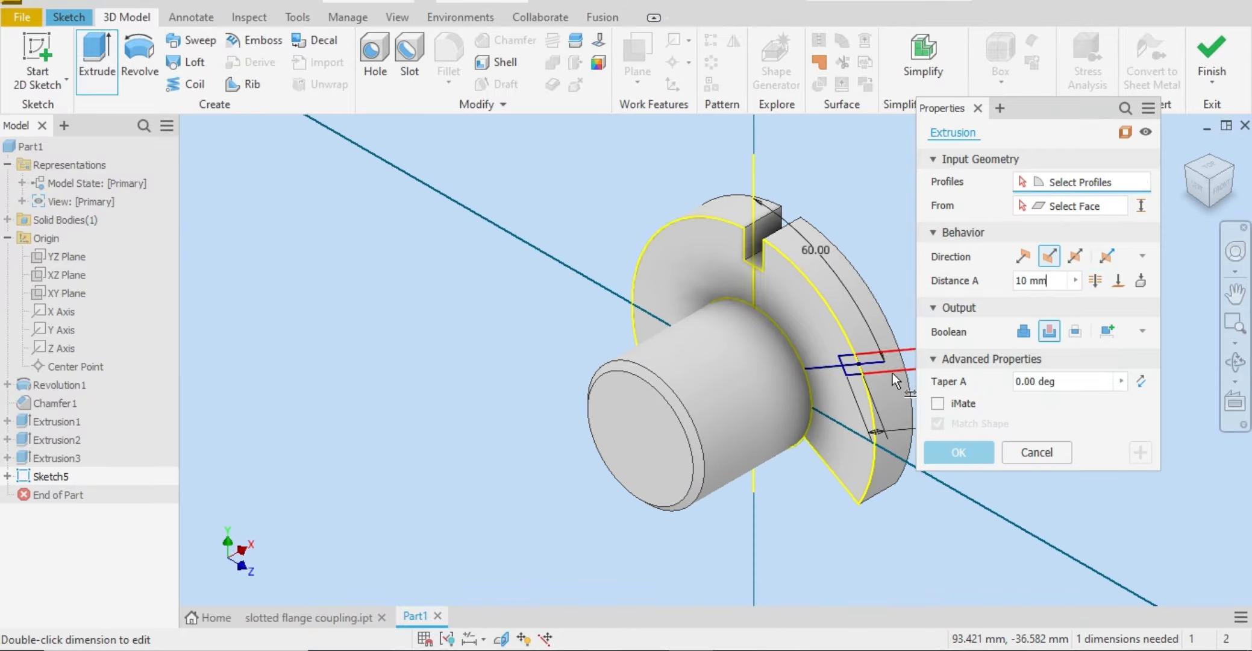
scroll(892, 372, up, 5)
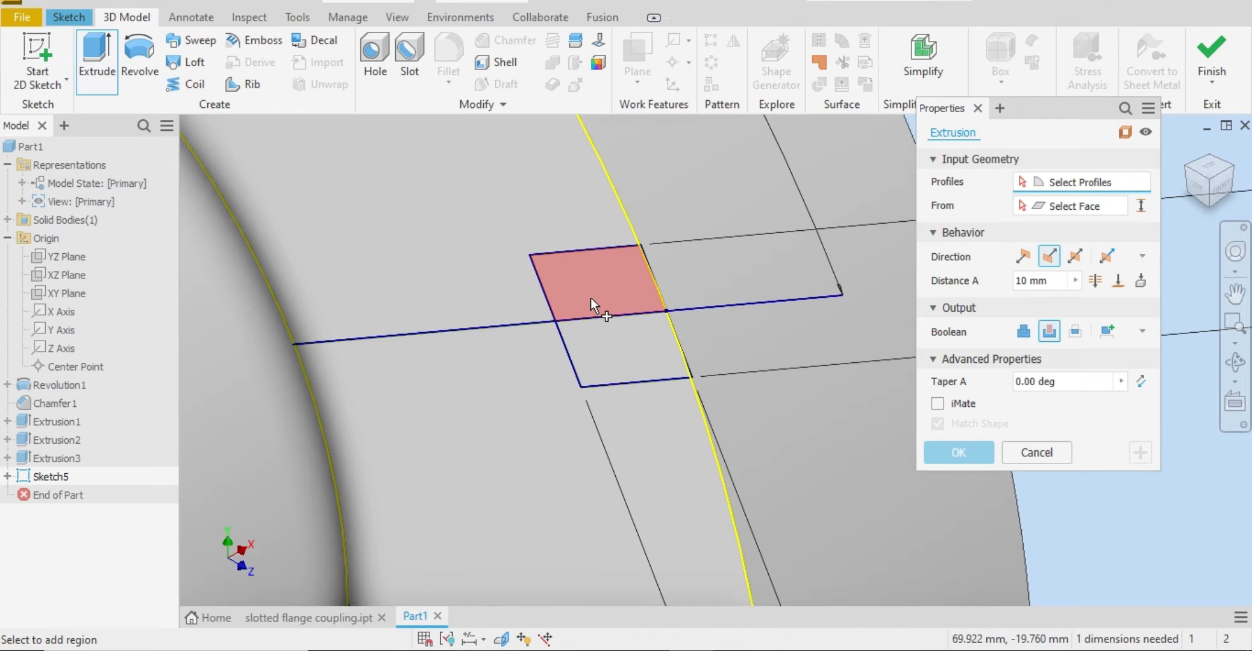
click(591, 297)
click(627, 345)
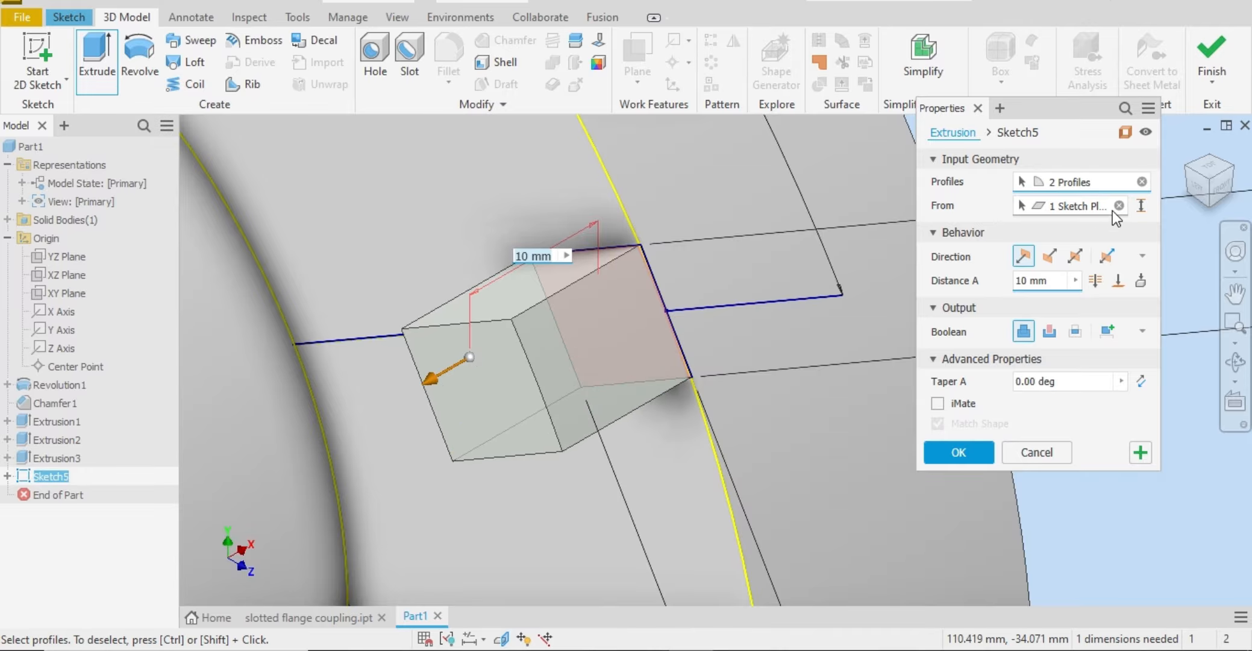
click(1049, 331)
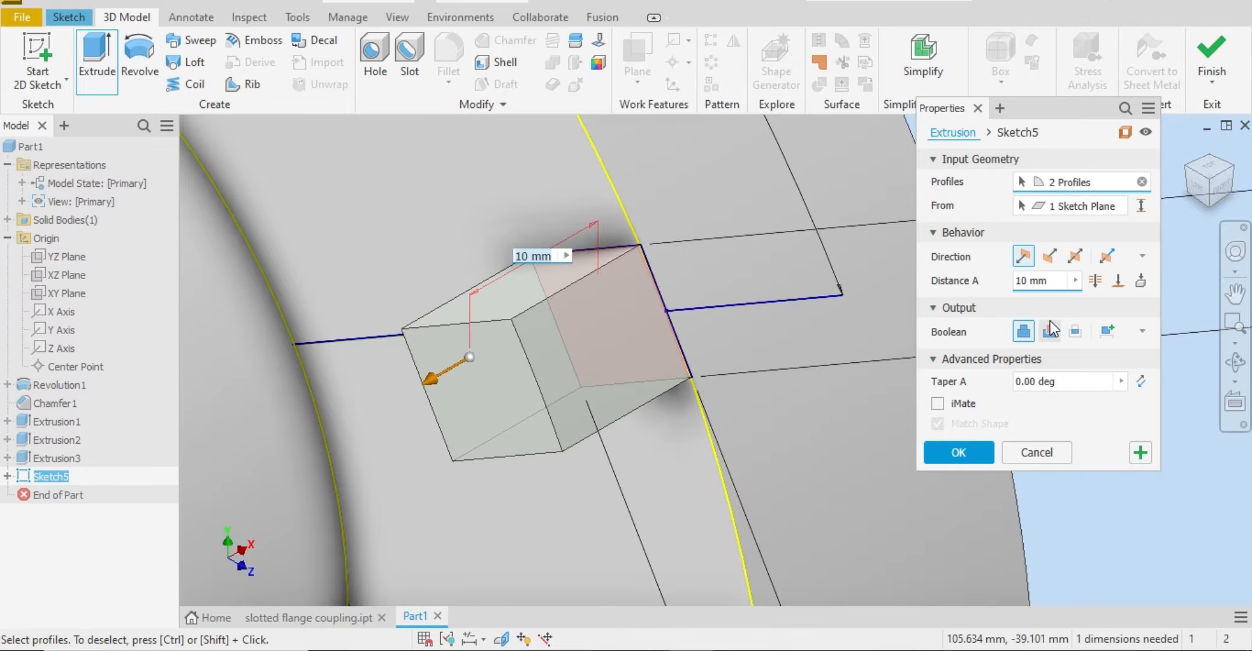
click(1096, 281)
click(934, 451)
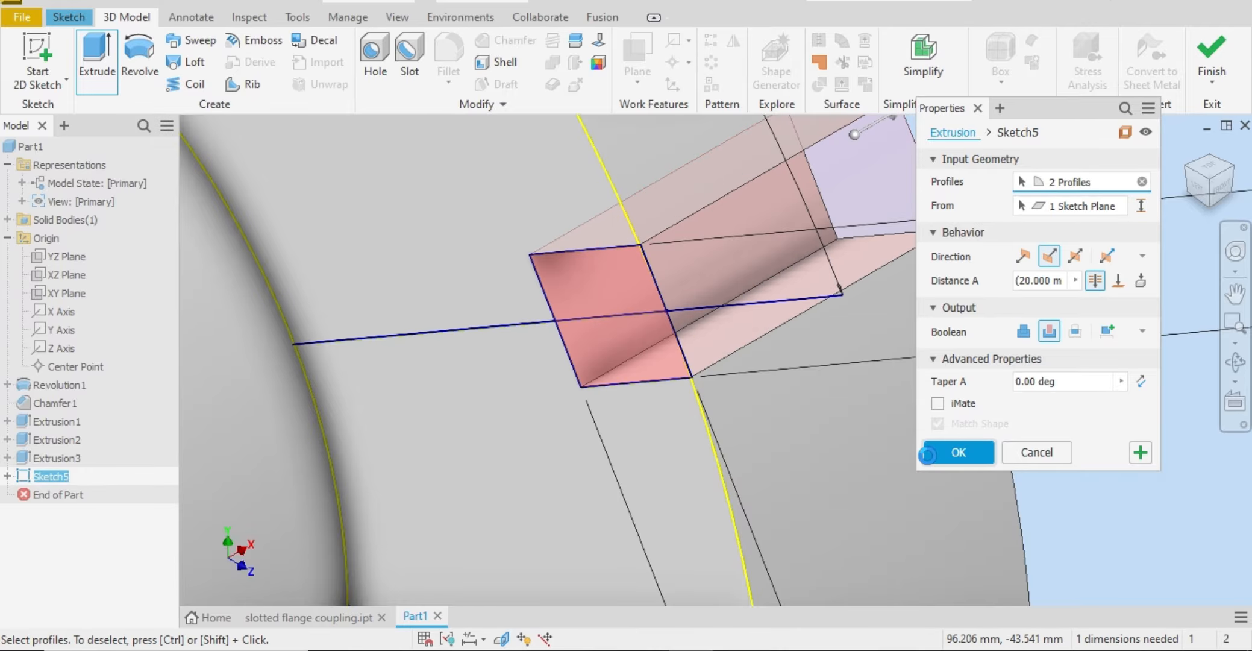
scroll(629, 354, up, 3)
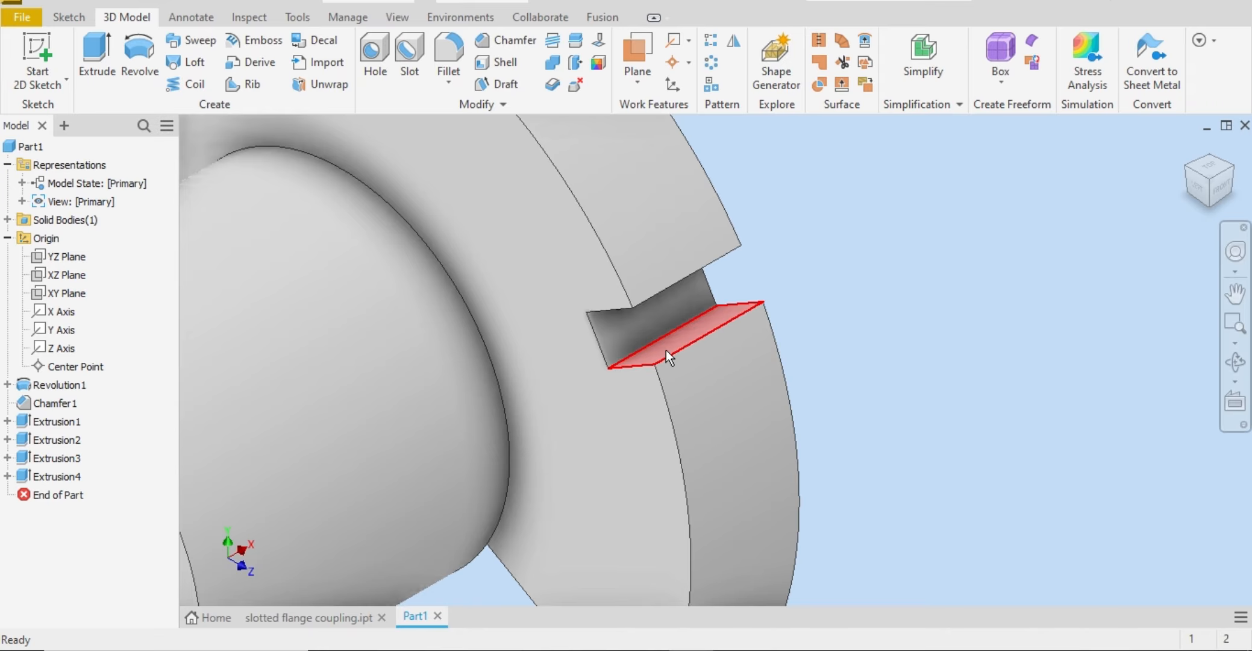
scroll(666, 350, up, 5)
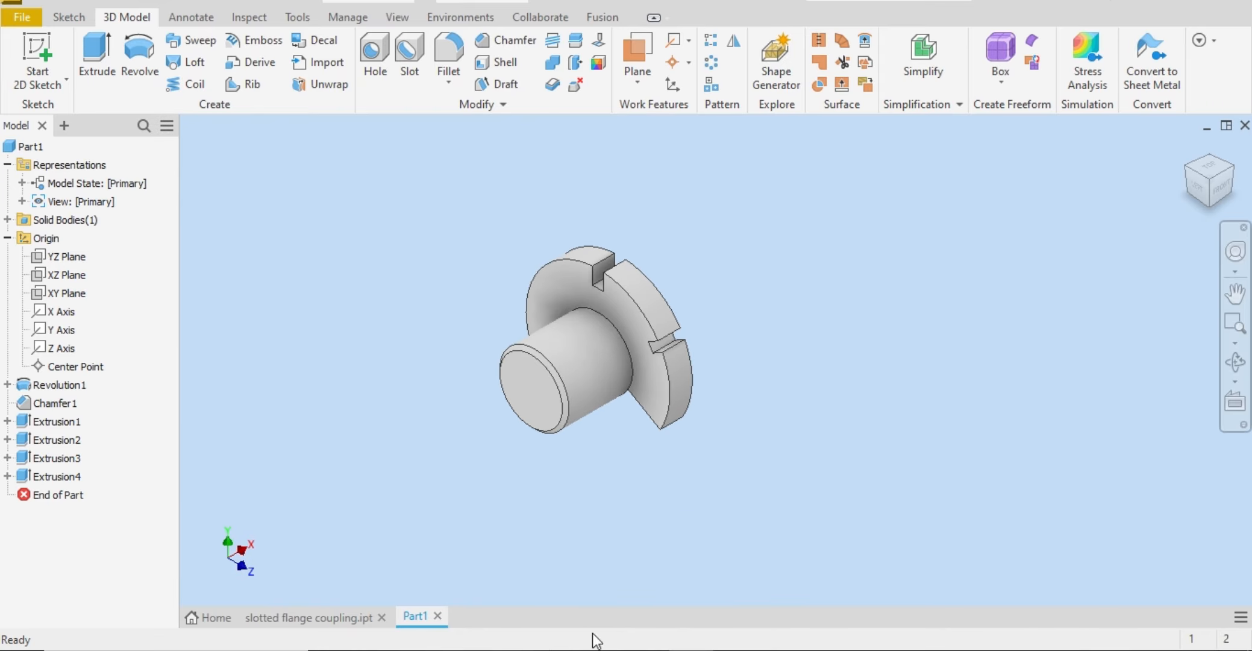
Step: Check the side slots in the Word reference drawing, and mirror the side slot cut about the XY plane
click(588, 650)
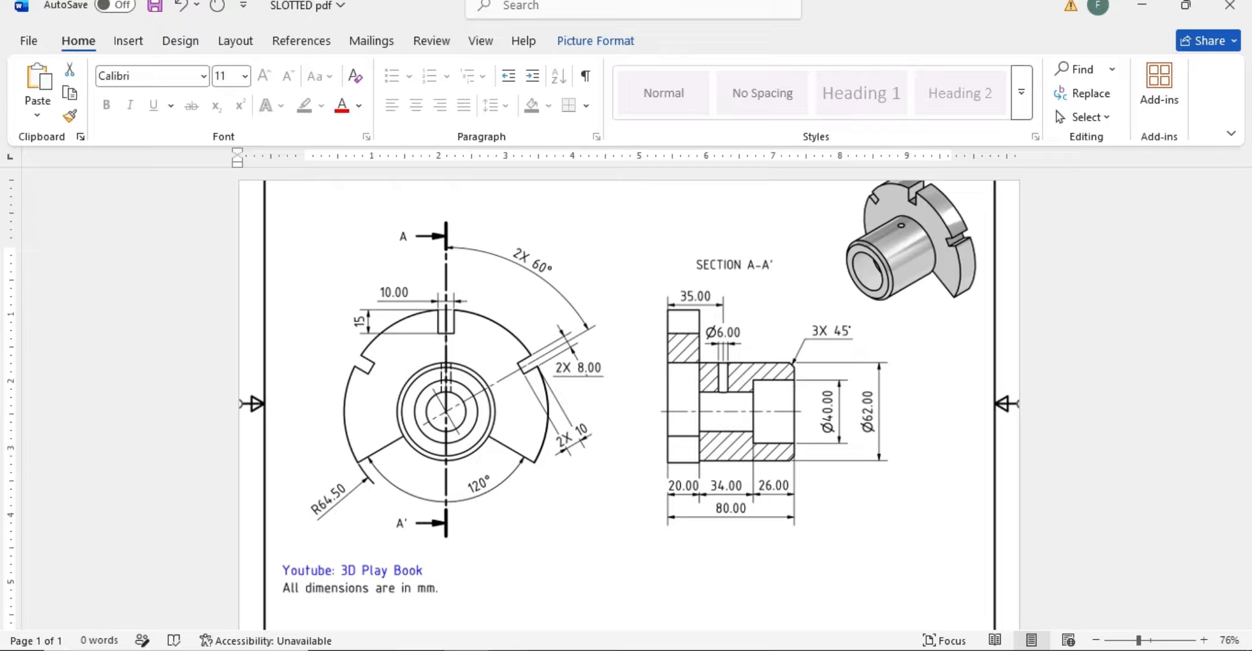
click(646, 650)
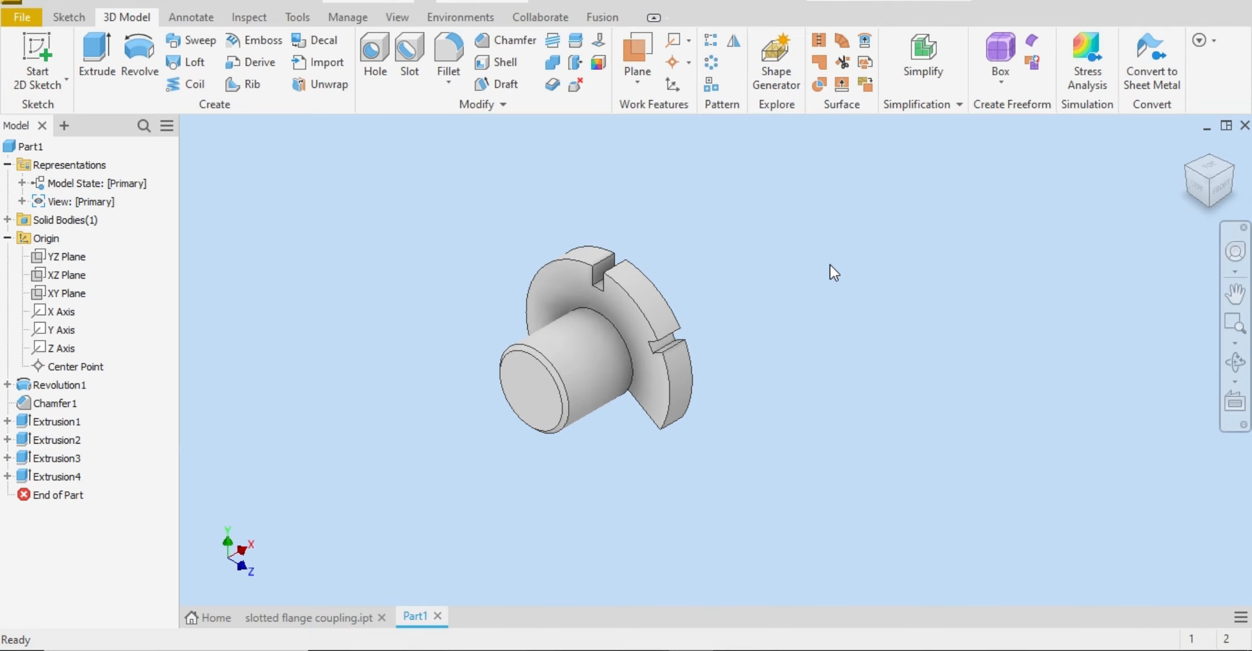
click(743, 44)
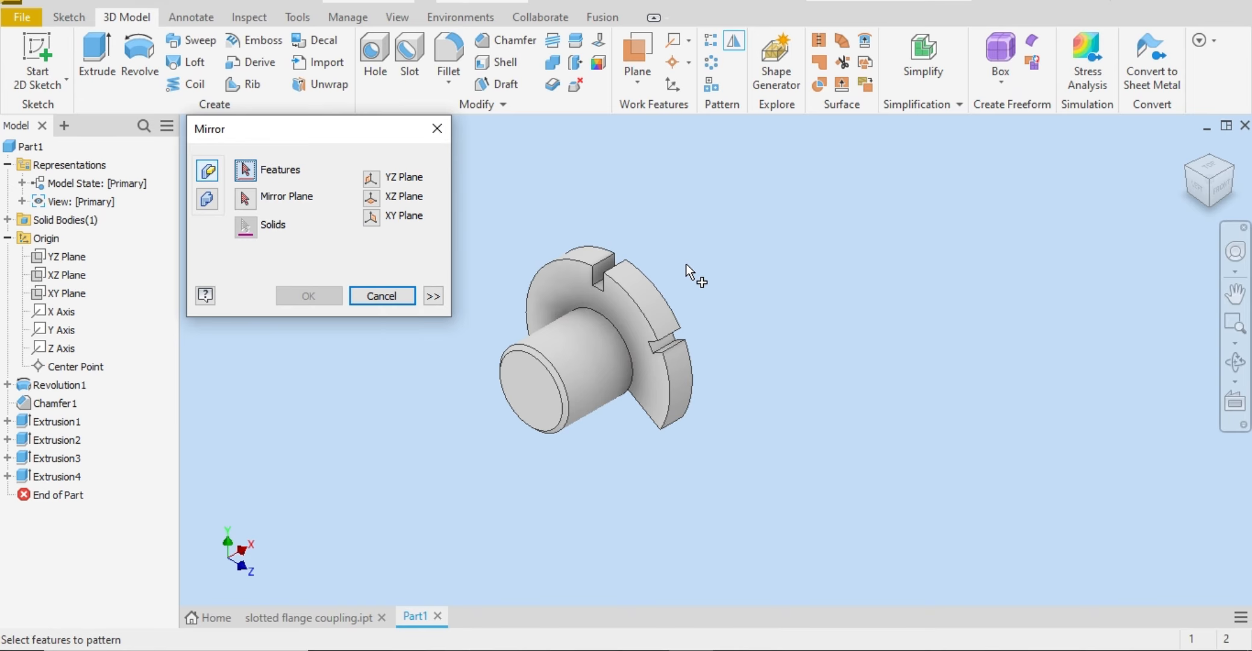
click(666, 343)
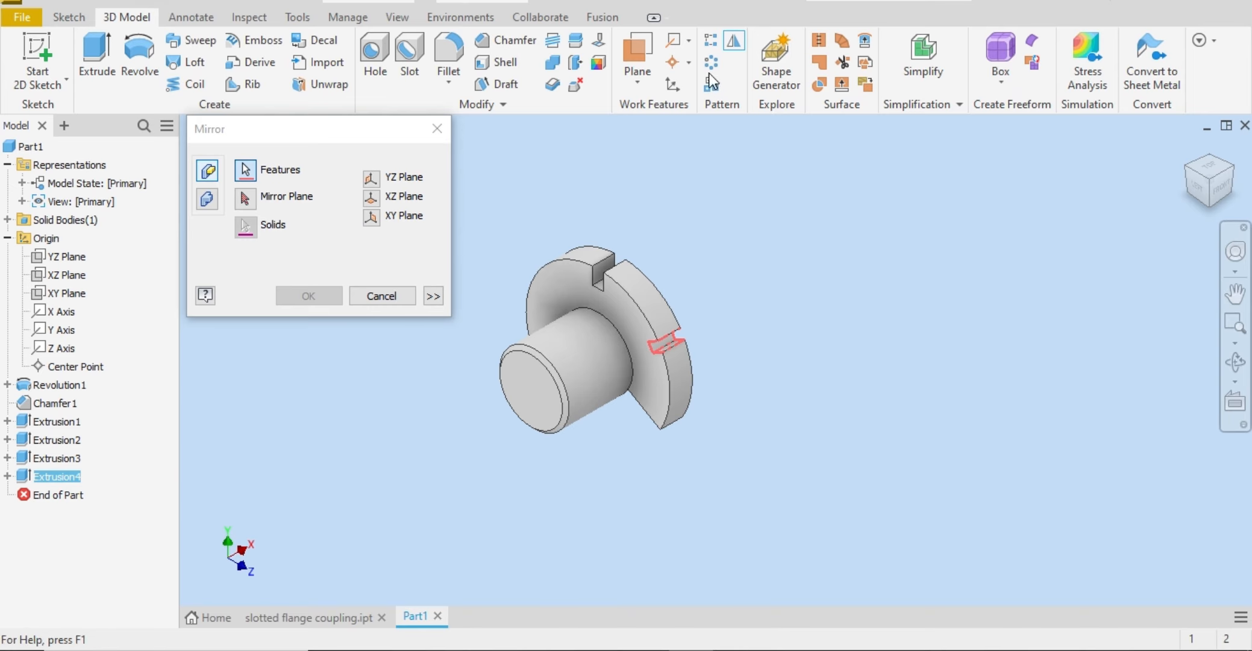
click(374, 216)
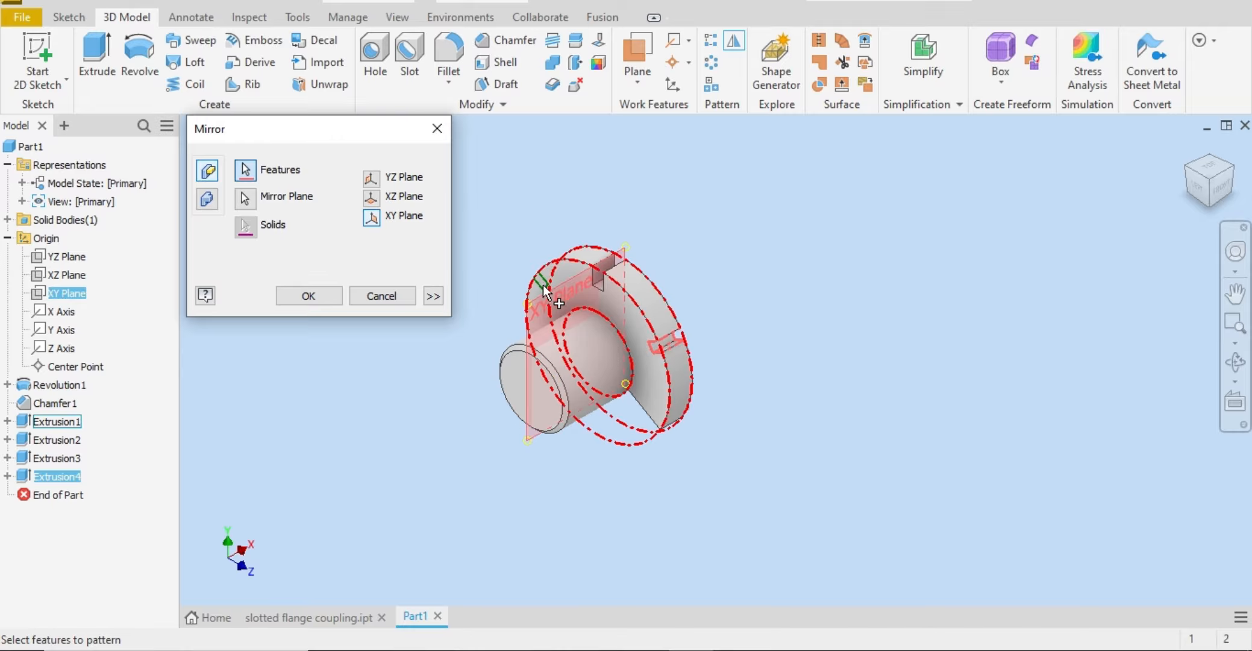
scroll(541, 274, up, 5)
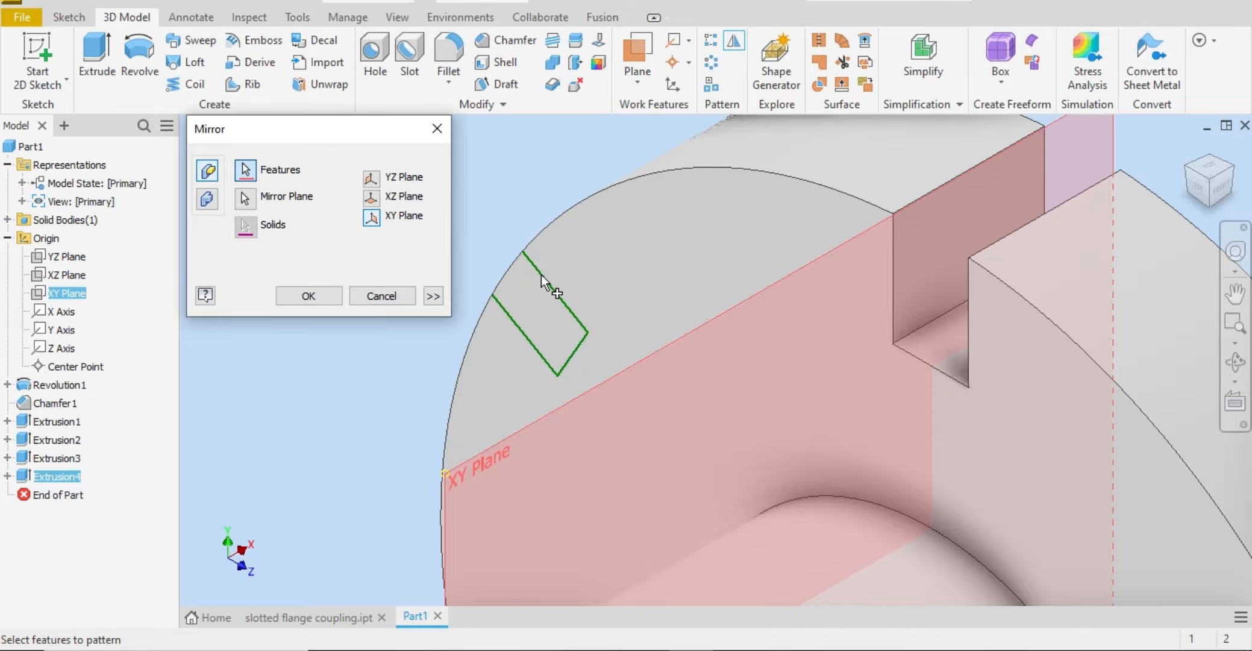
scroll(542, 275, down, 3)
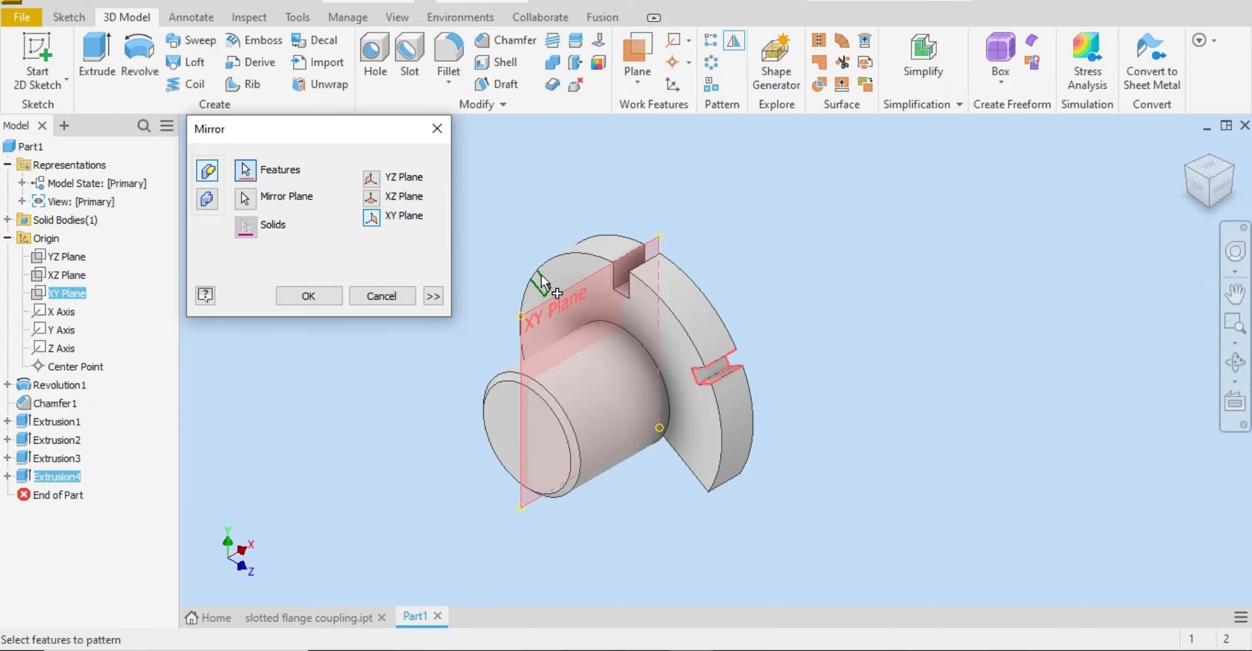
click(330, 296)
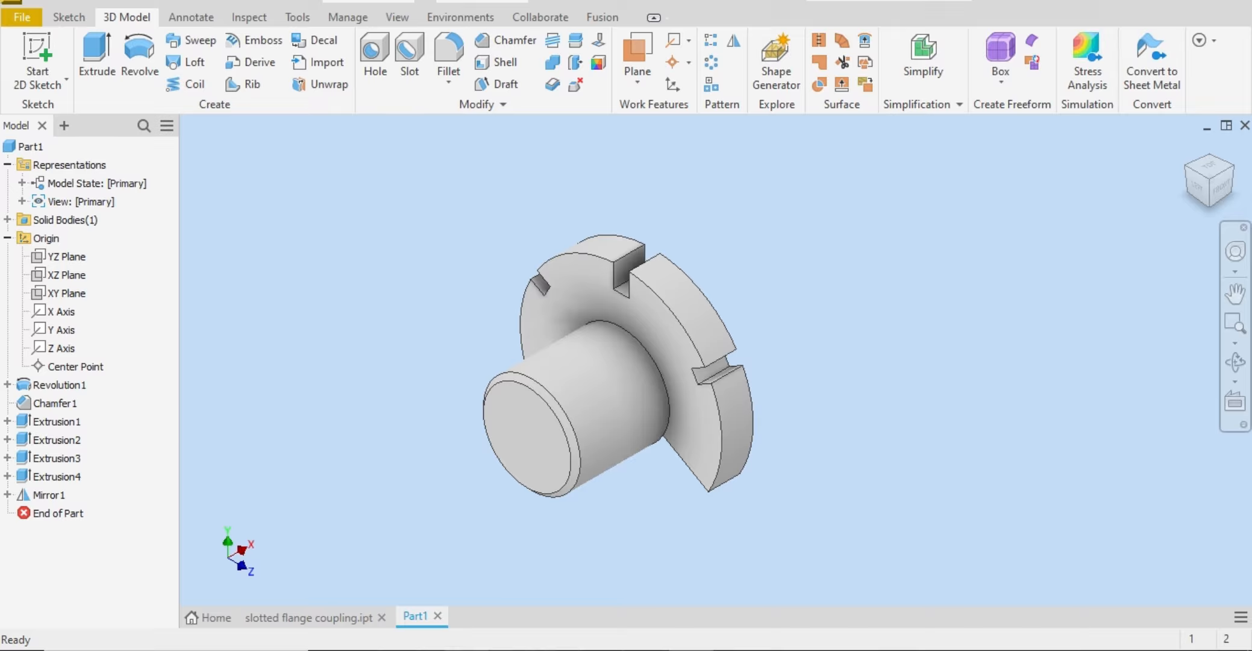
Step: Check the section view in the Word reference drawing, and start a sketch on the XY plane with the part sliced at that plane
key(alt+Tab)
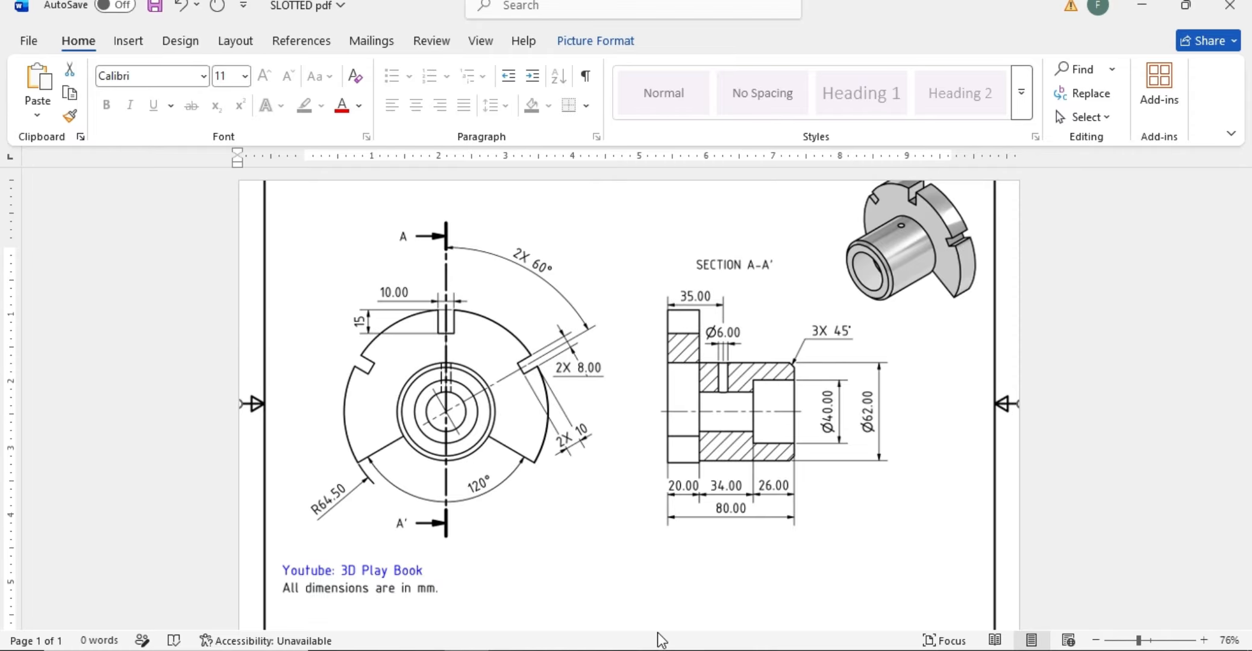
click(702, 649)
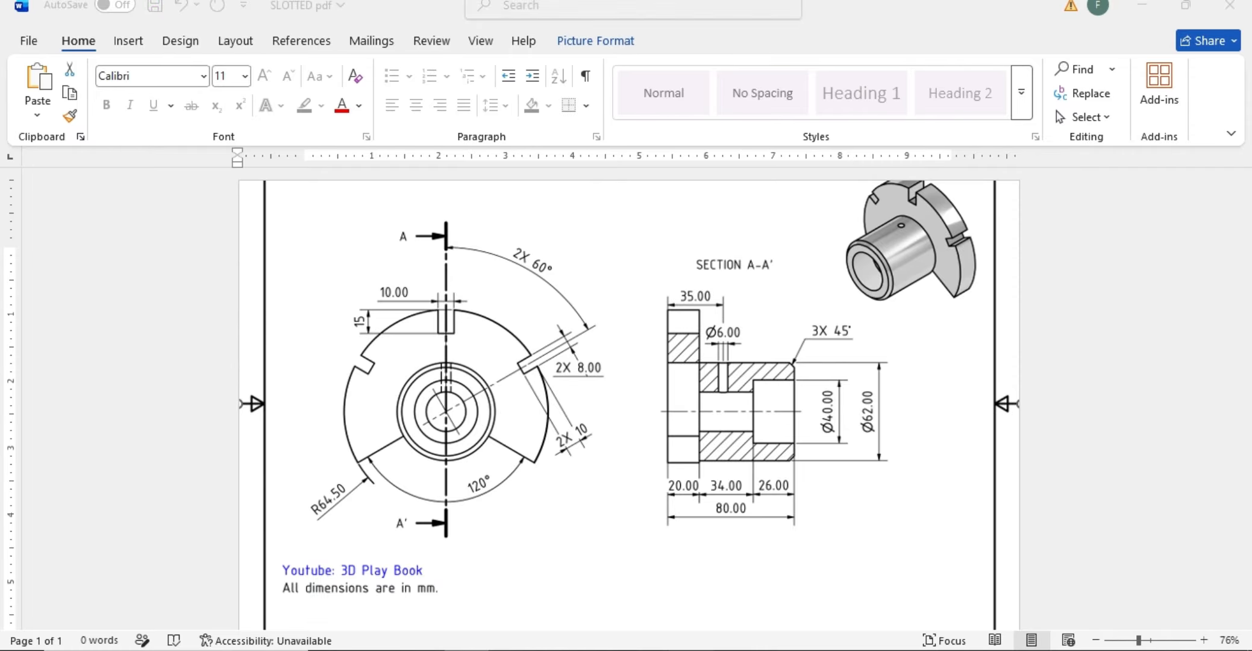
click(49, 52)
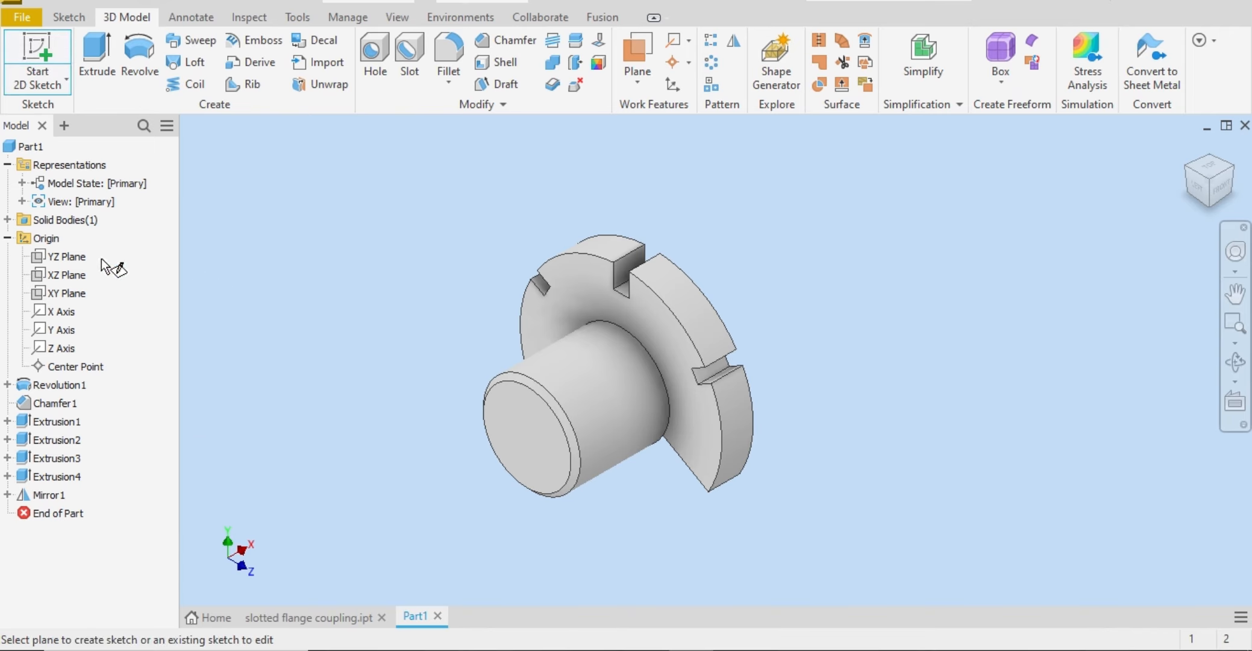
click(67, 294)
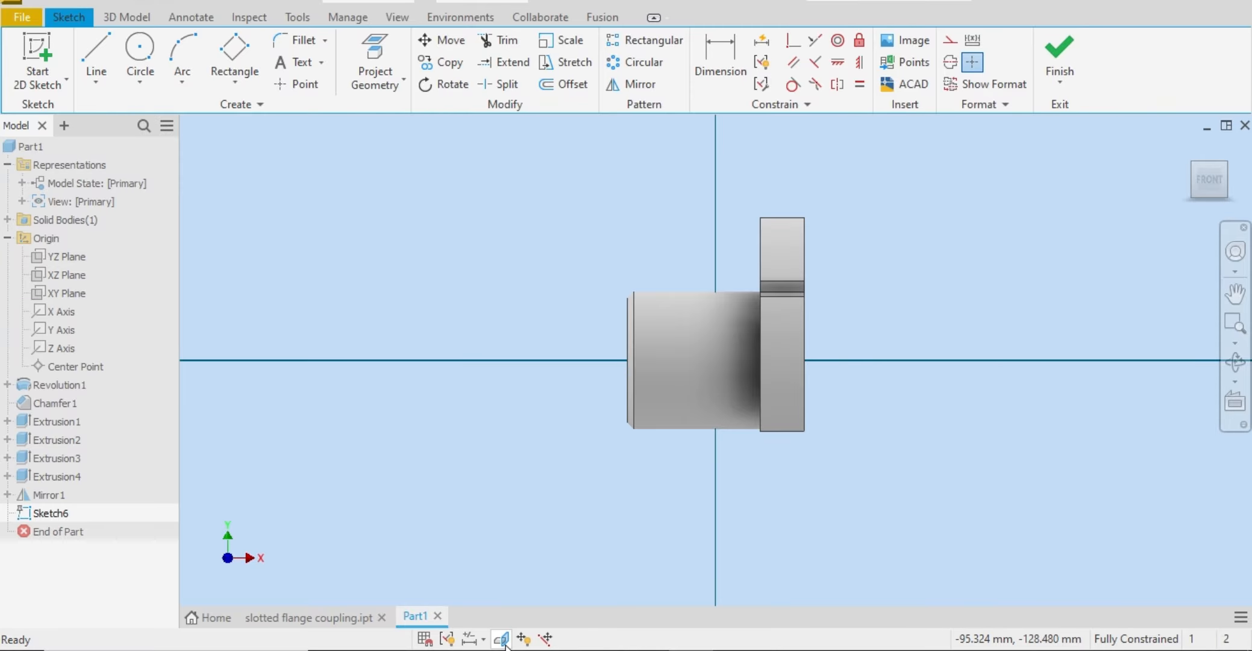
key(F7)
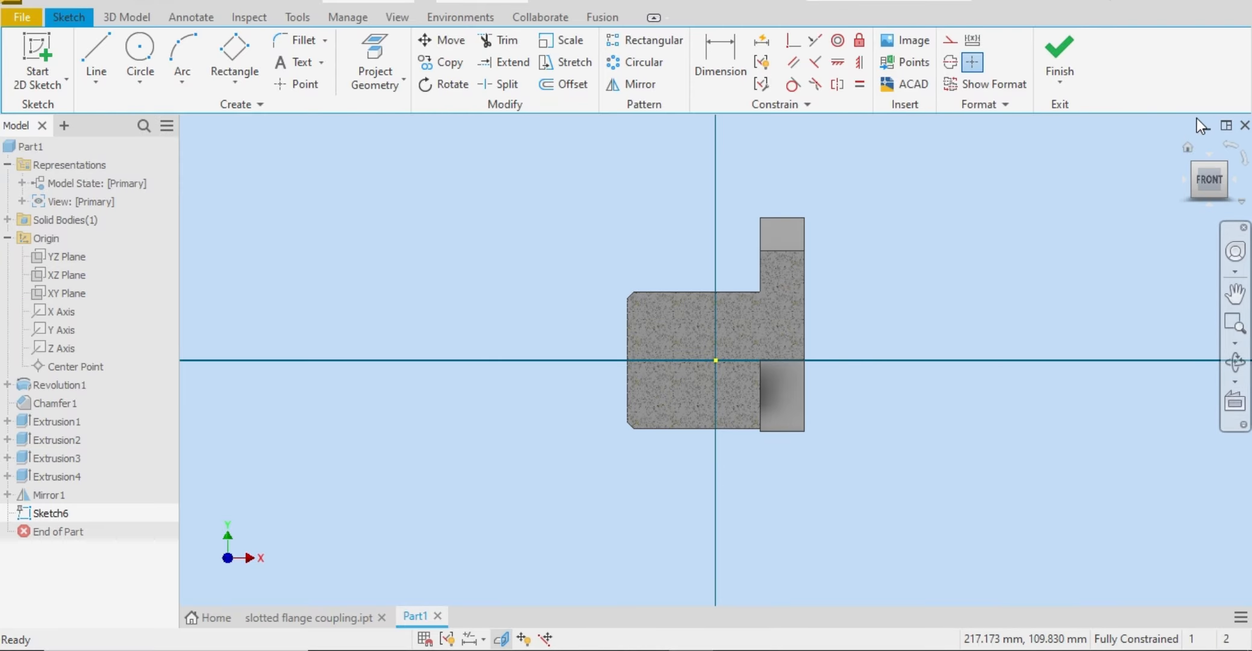
click(1194, 169)
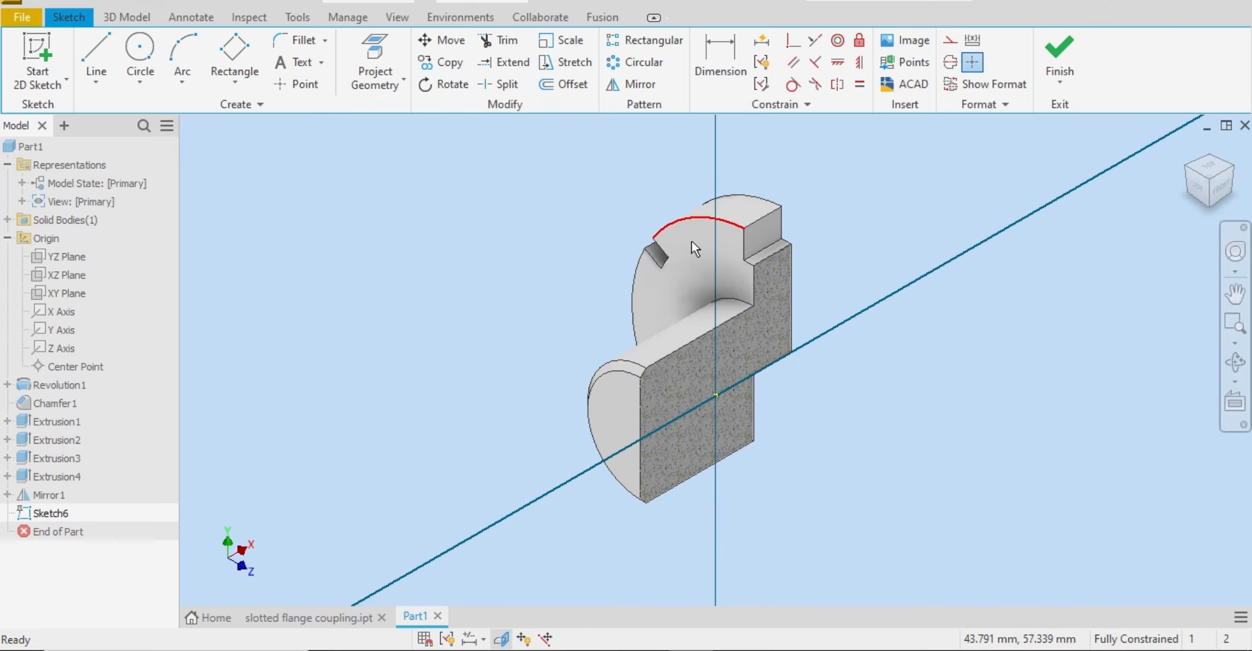
click(1214, 196)
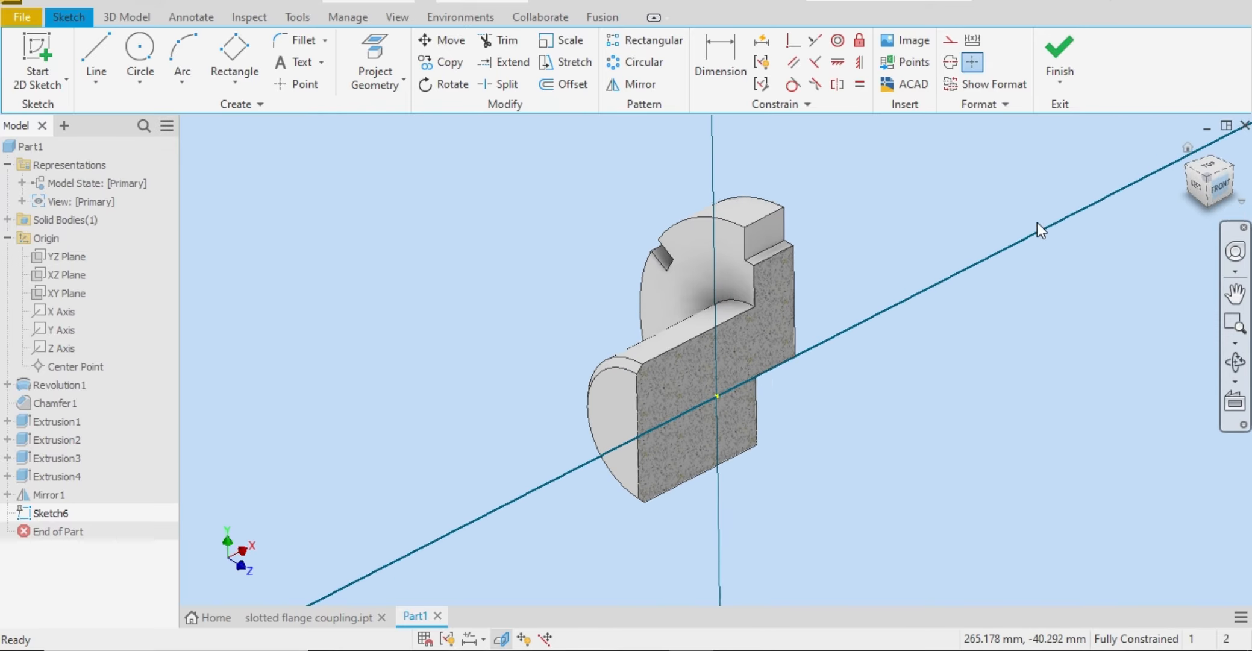
Step: Project the cut edges of the sliced coupling into the sketch
click(394, 88)
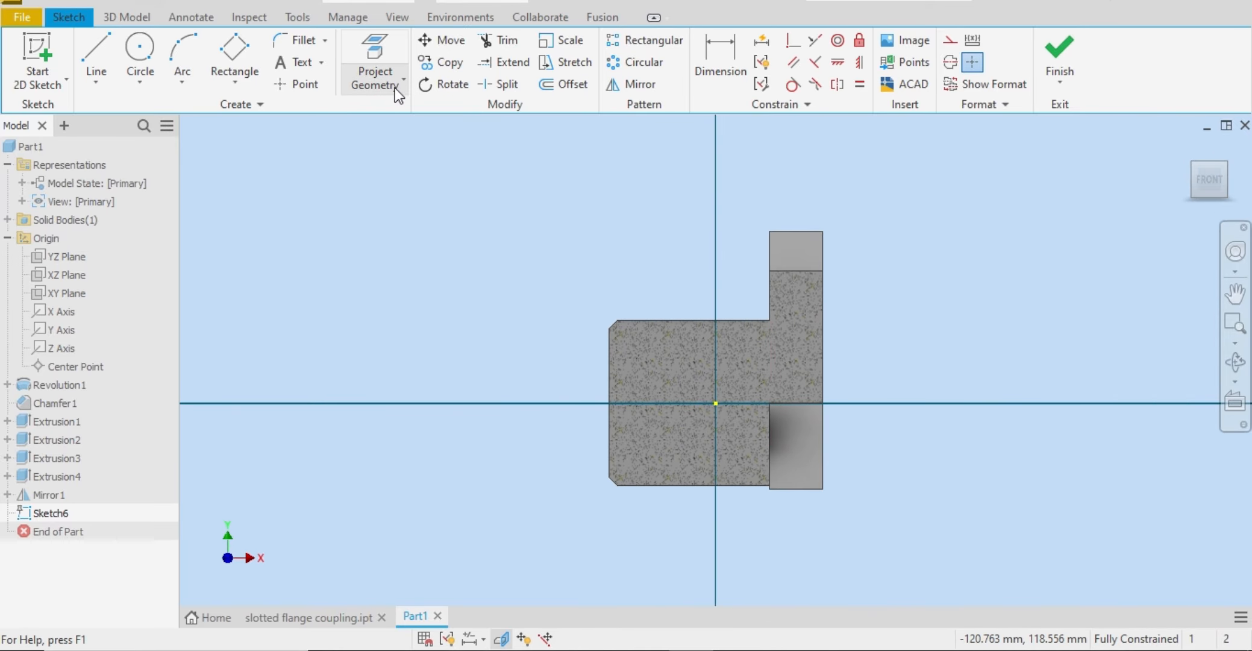
click(607, 263)
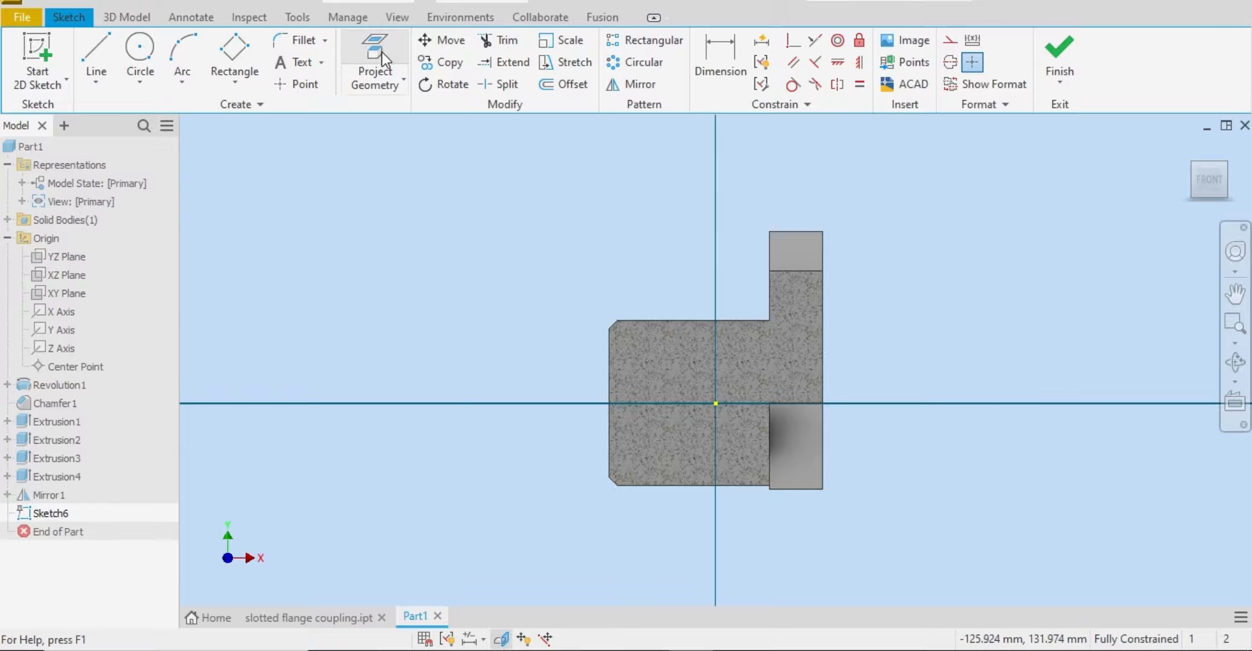
click(386, 84)
click(448, 160)
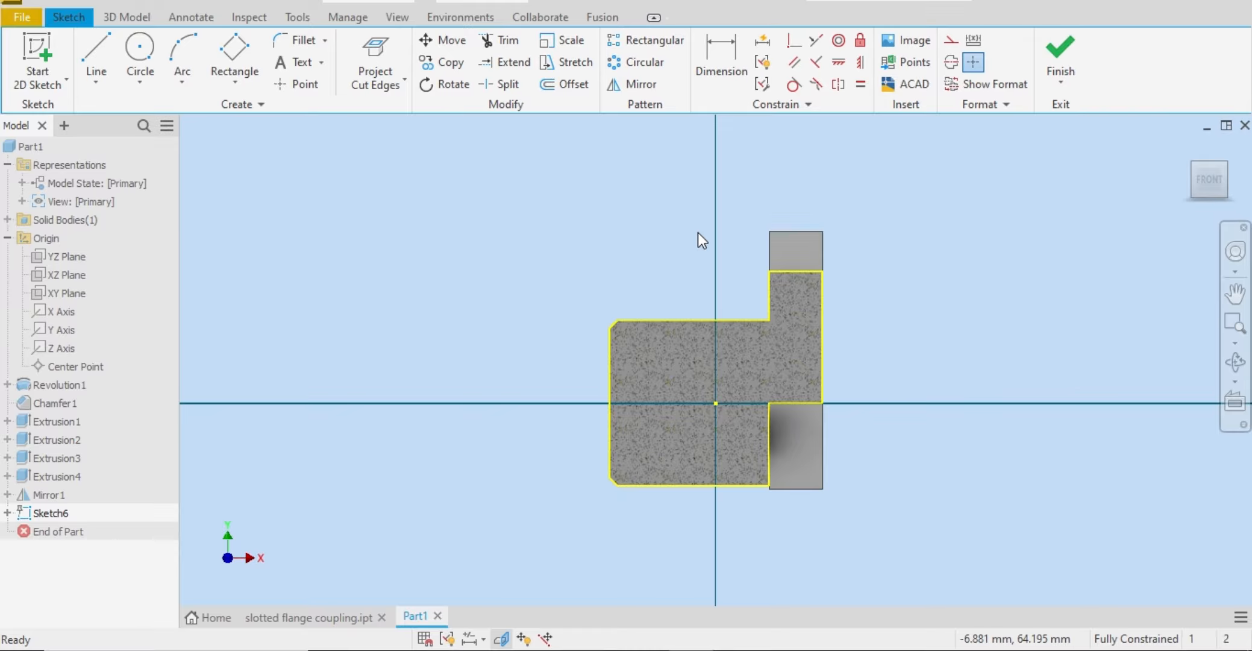
Step: Draw a horizontal line about 93 mm long along the coupling's axis, starting at the hub's end face, and convert it to a centerline
click(103, 52)
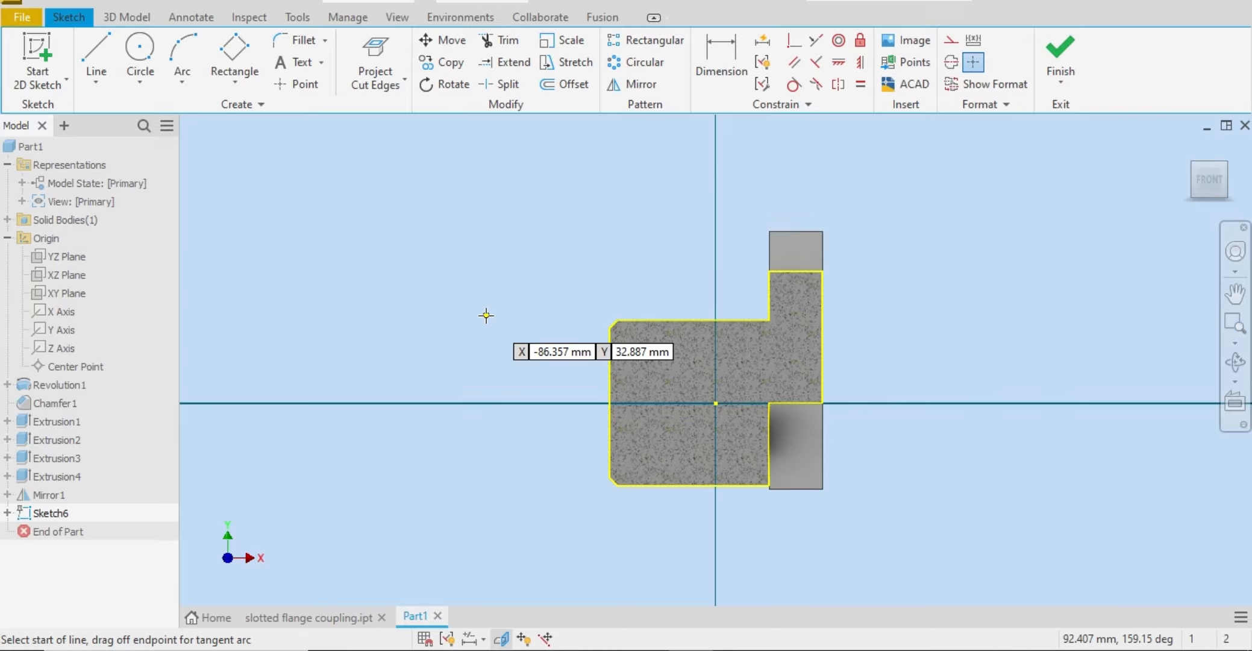
click(610, 403)
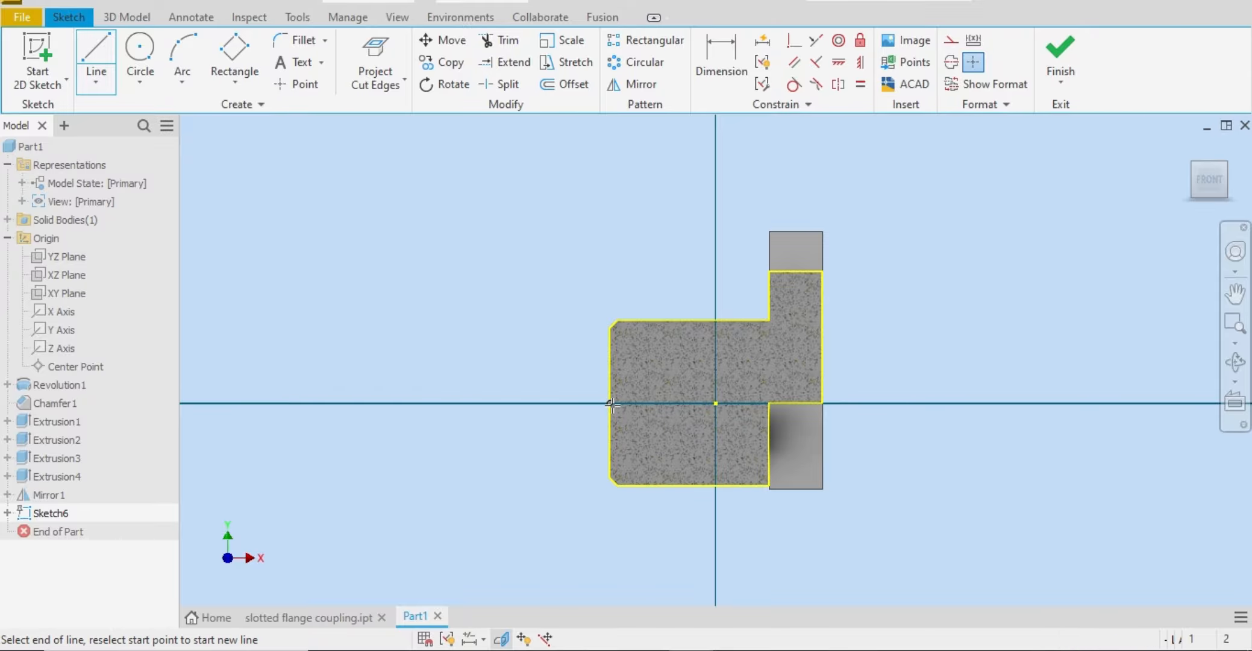
click(858, 402)
right_click(858, 402)
click(905, 407)
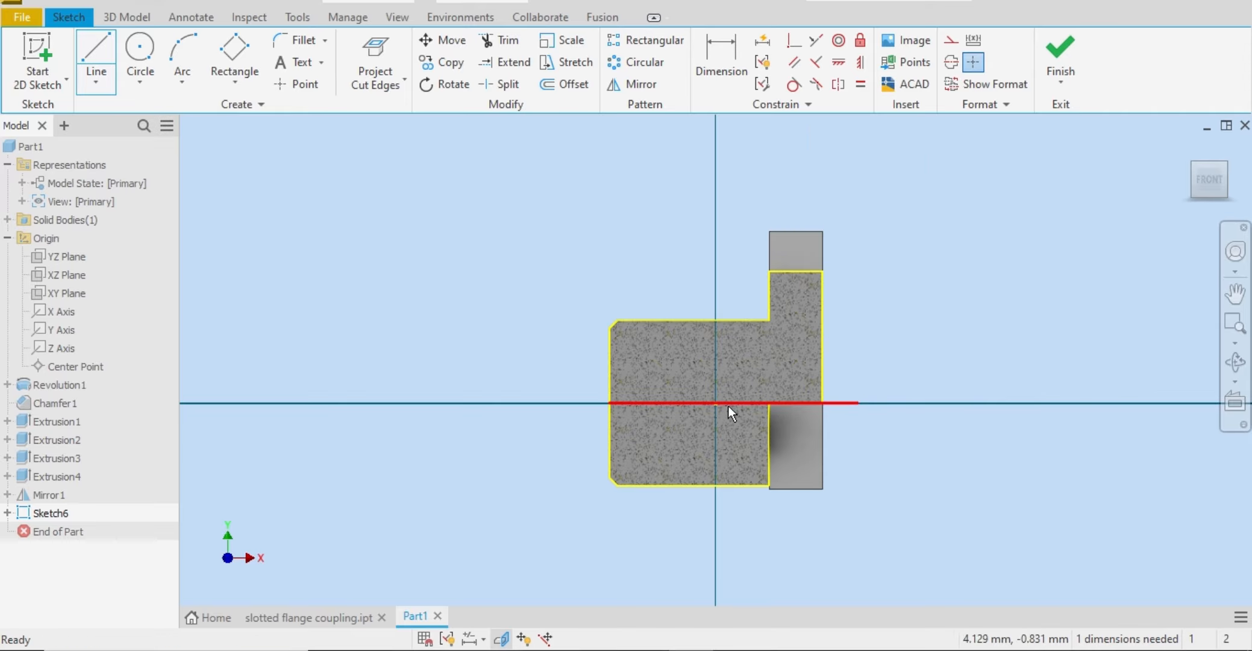
click(684, 402)
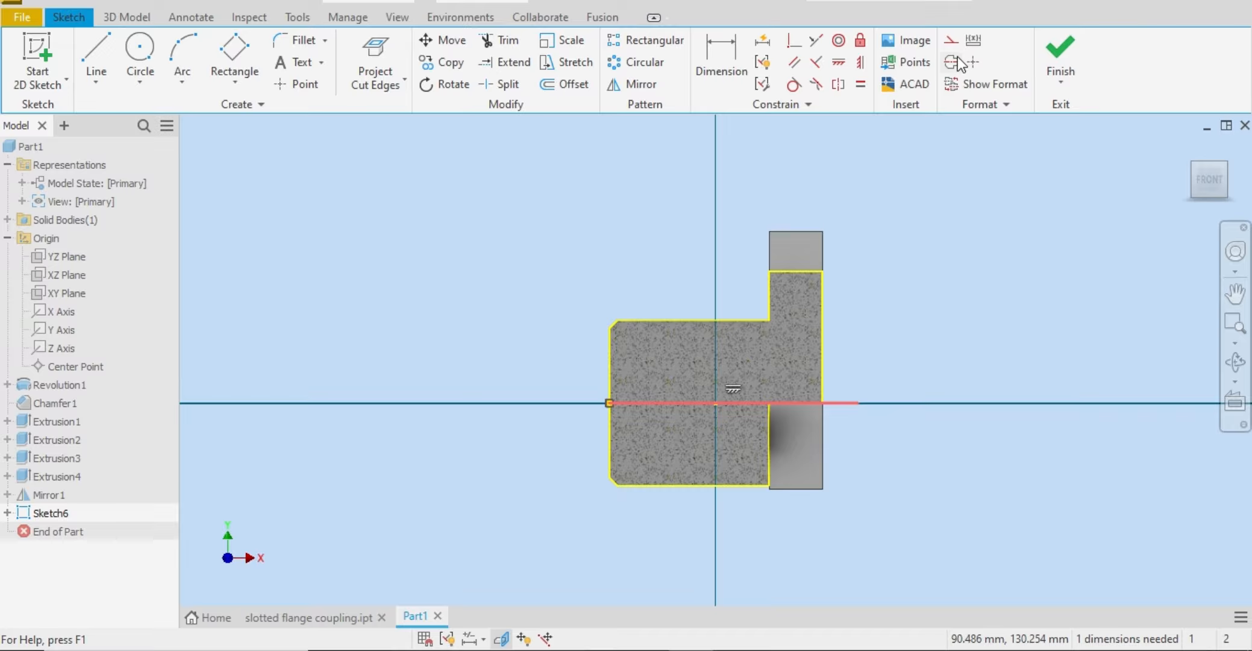
click(972, 62)
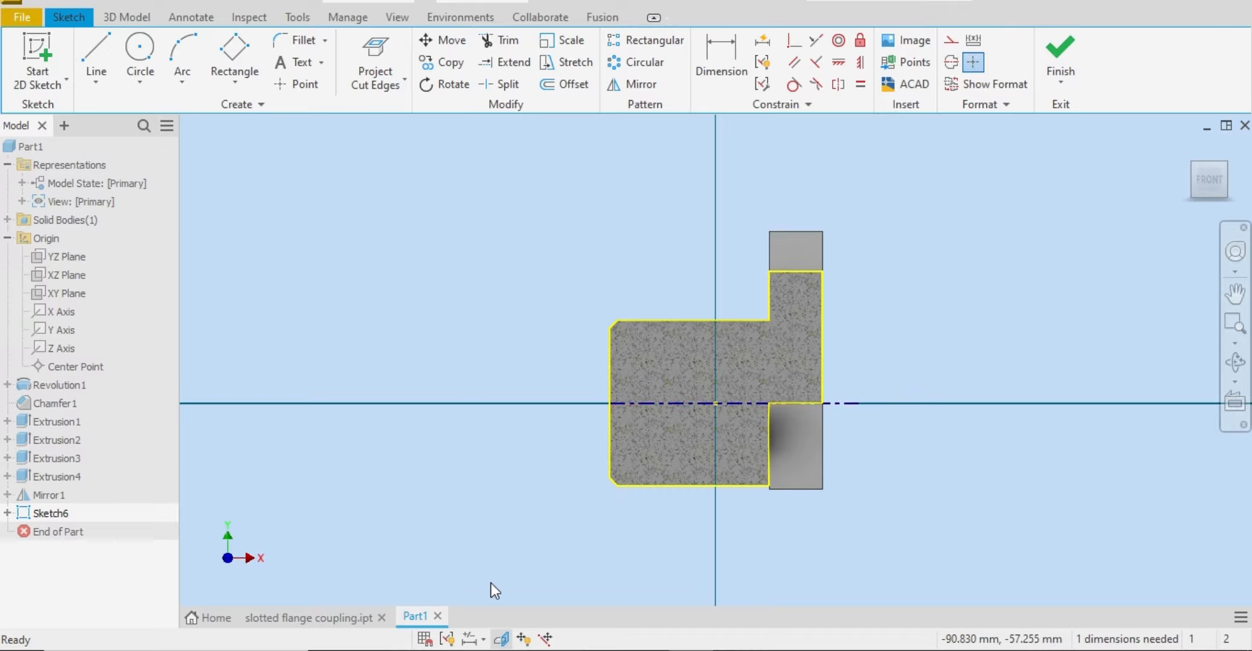
Step: Check the Word reference drawing, and draw a stepped bore profile from the hub's end face, about 27 mm deep, dropping toward the axis and running to the flange face
click(604, 650)
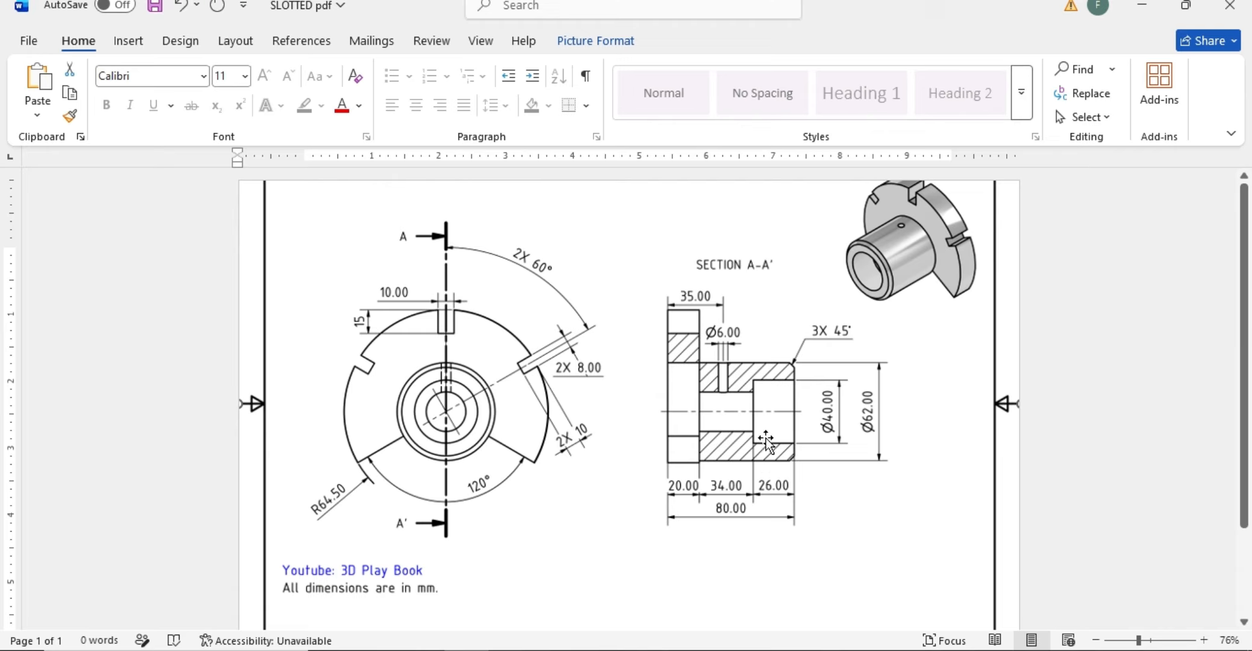
click(691, 650)
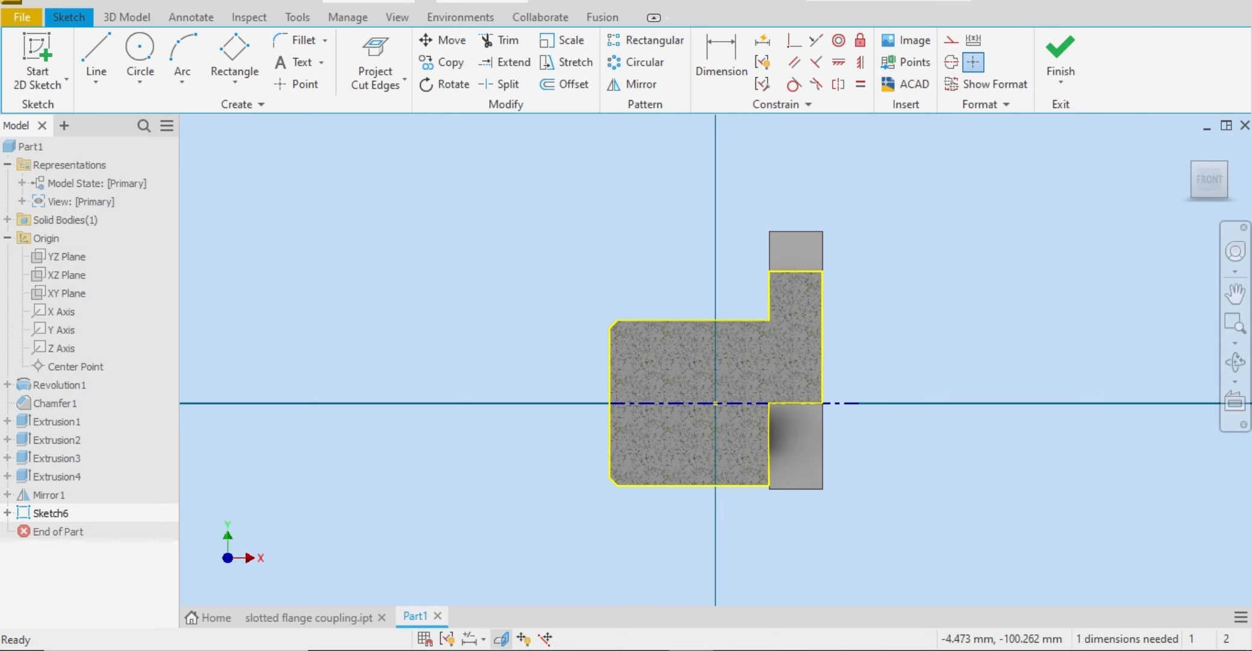
click(86, 45)
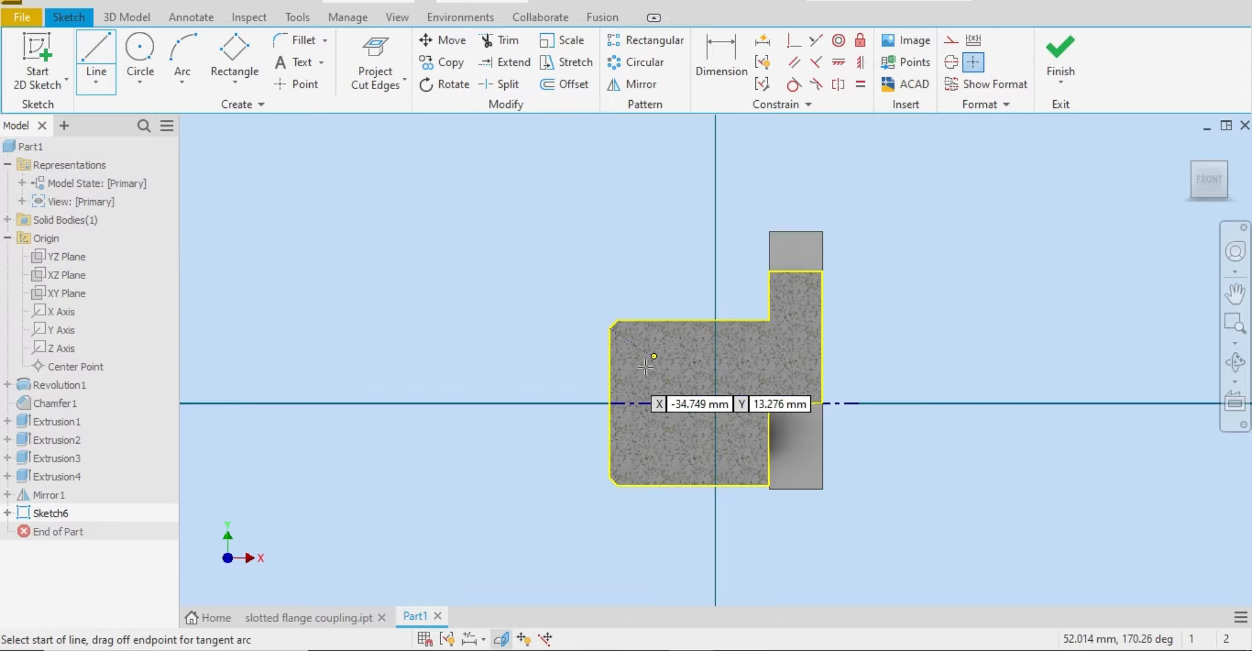
click(610, 360)
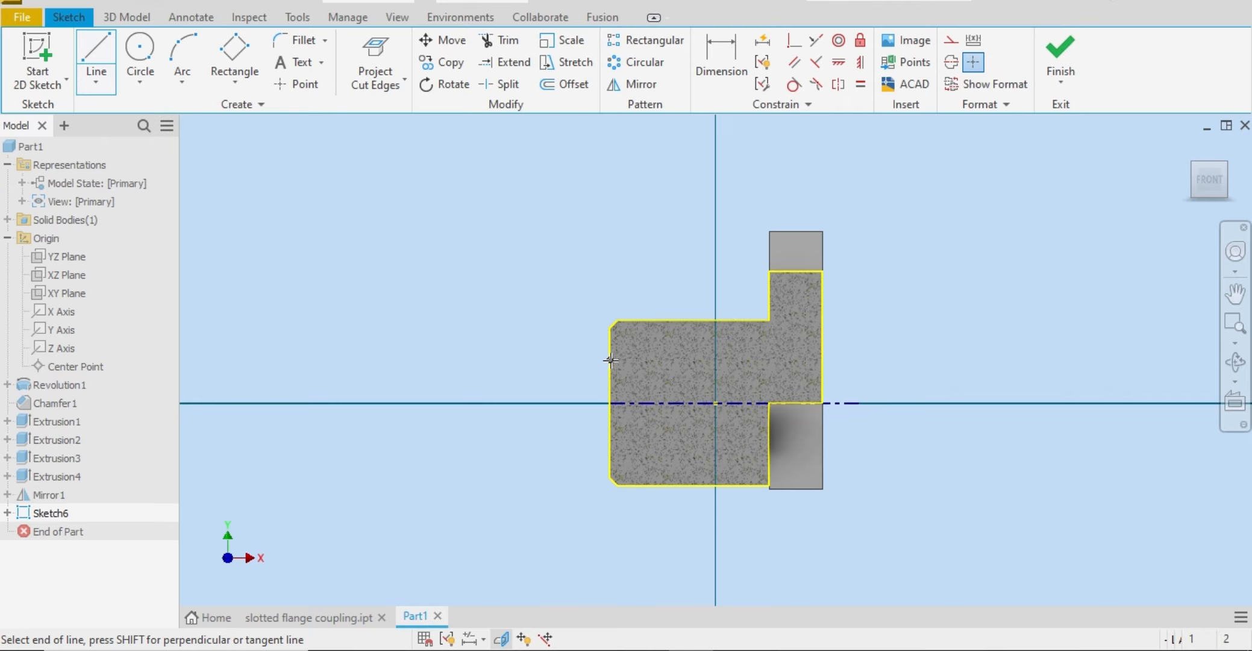
click(681, 359)
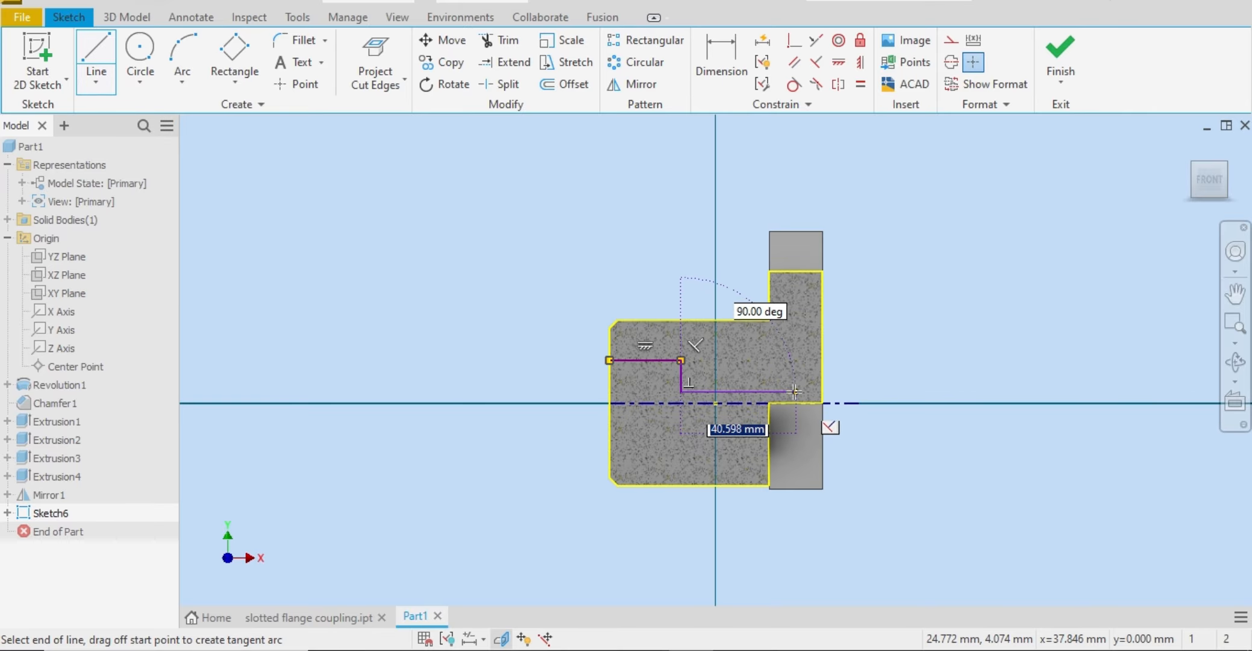
double_click(823, 392)
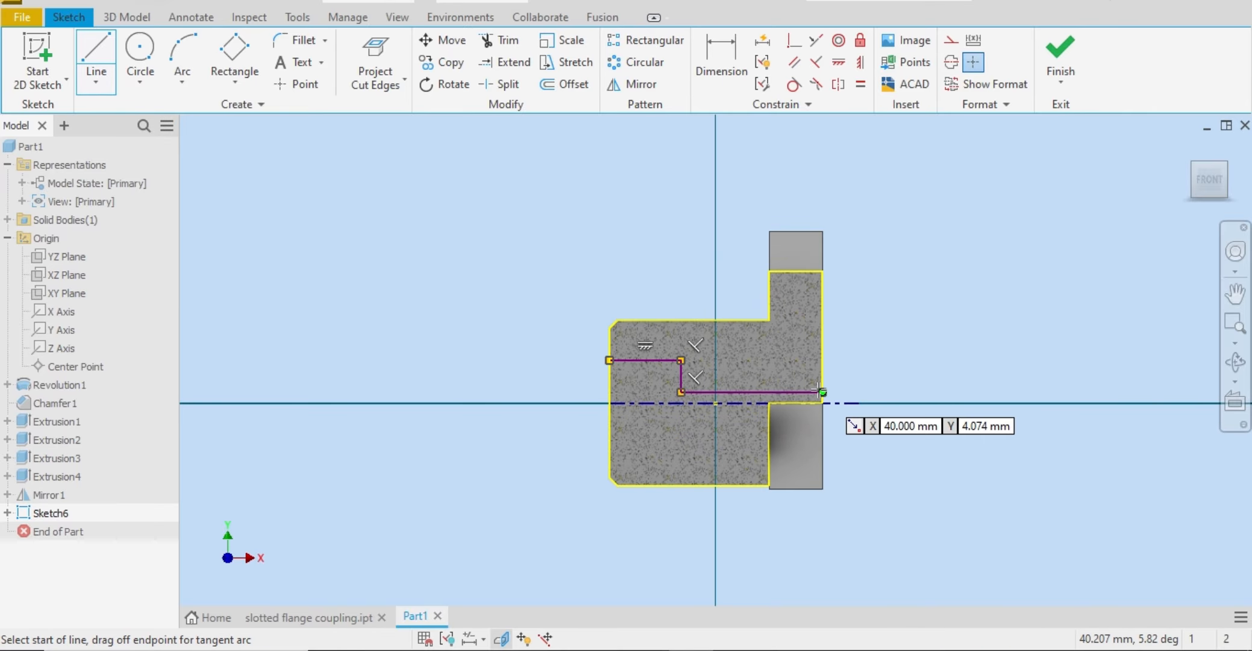
right_click(893, 360)
click(973, 362)
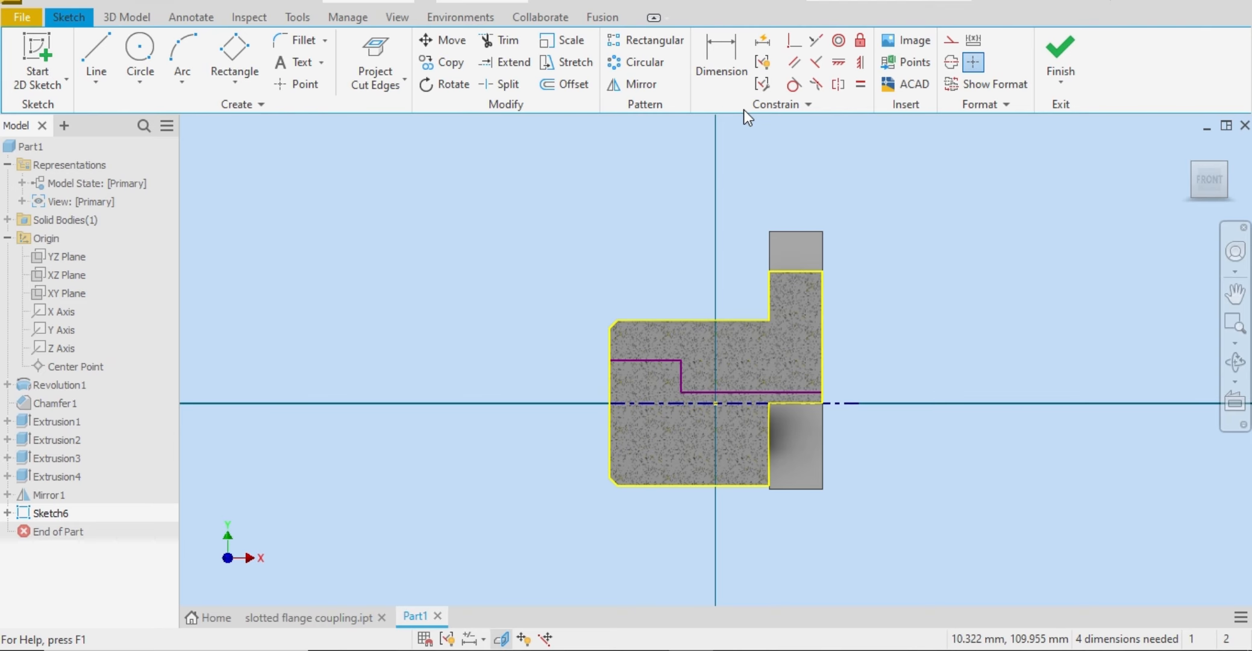
Step: Check the section view in the Word reference drawing, and dimension the upper horizontal bore line's length as 26 mm
click(730, 73)
key(alt+Tab)
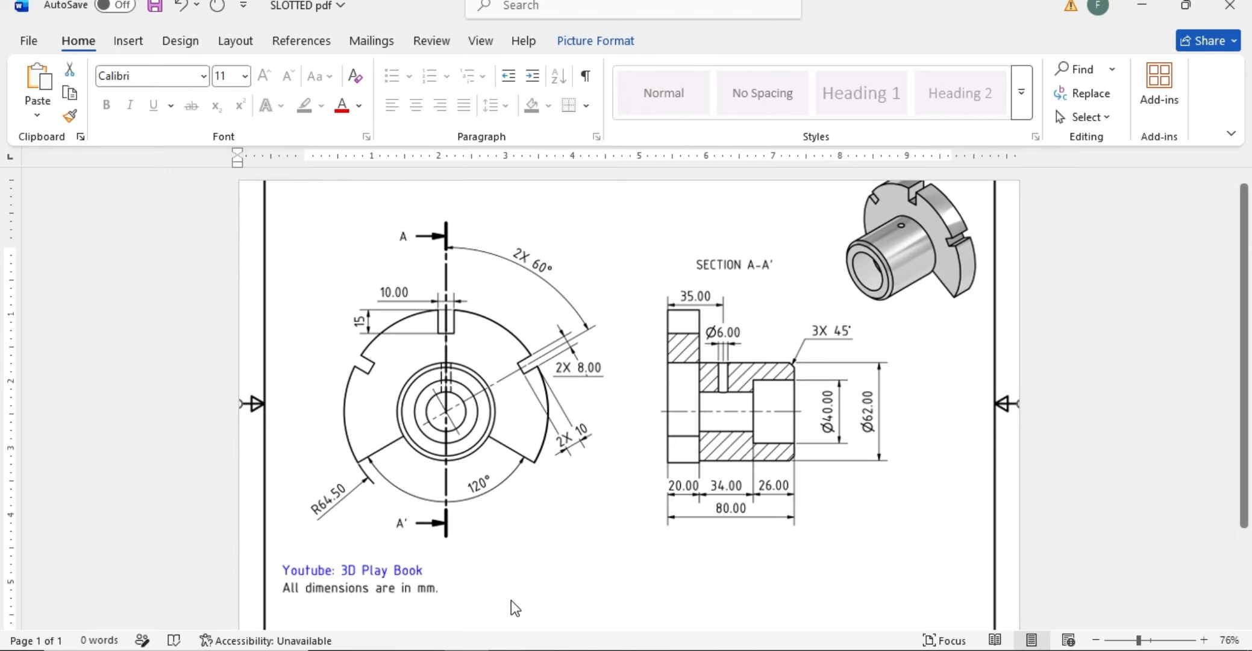
click(704, 649)
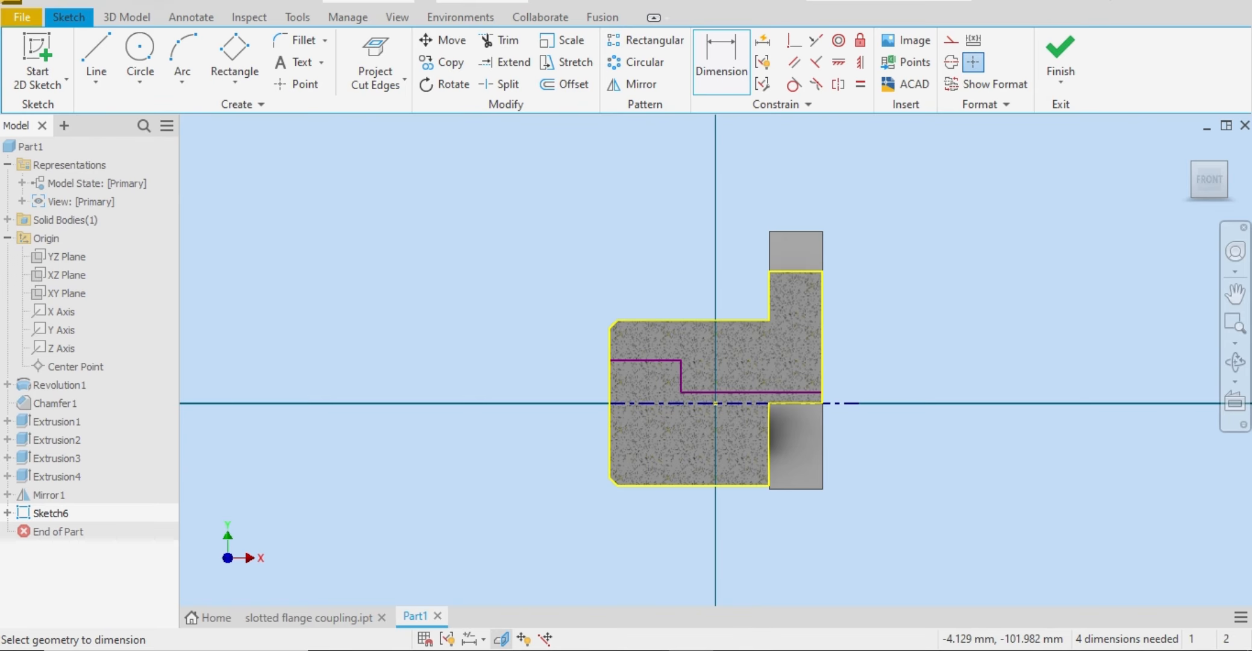
click(620, 363)
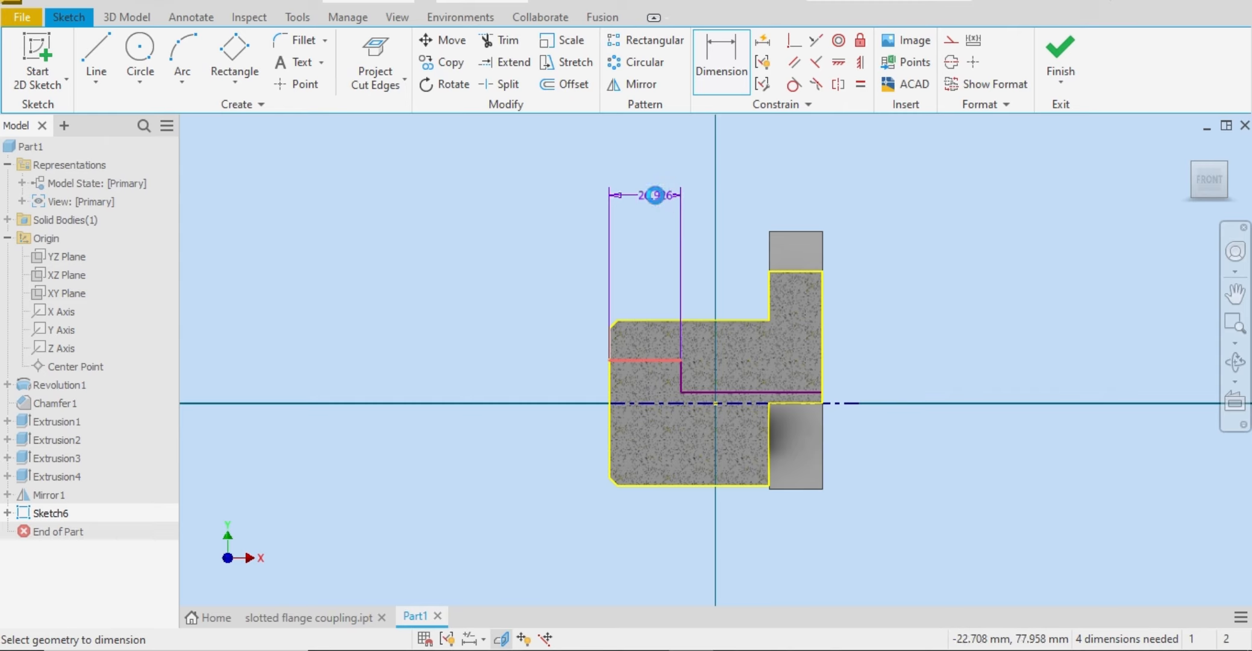
click(655, 196)
text(26)
key(Return)
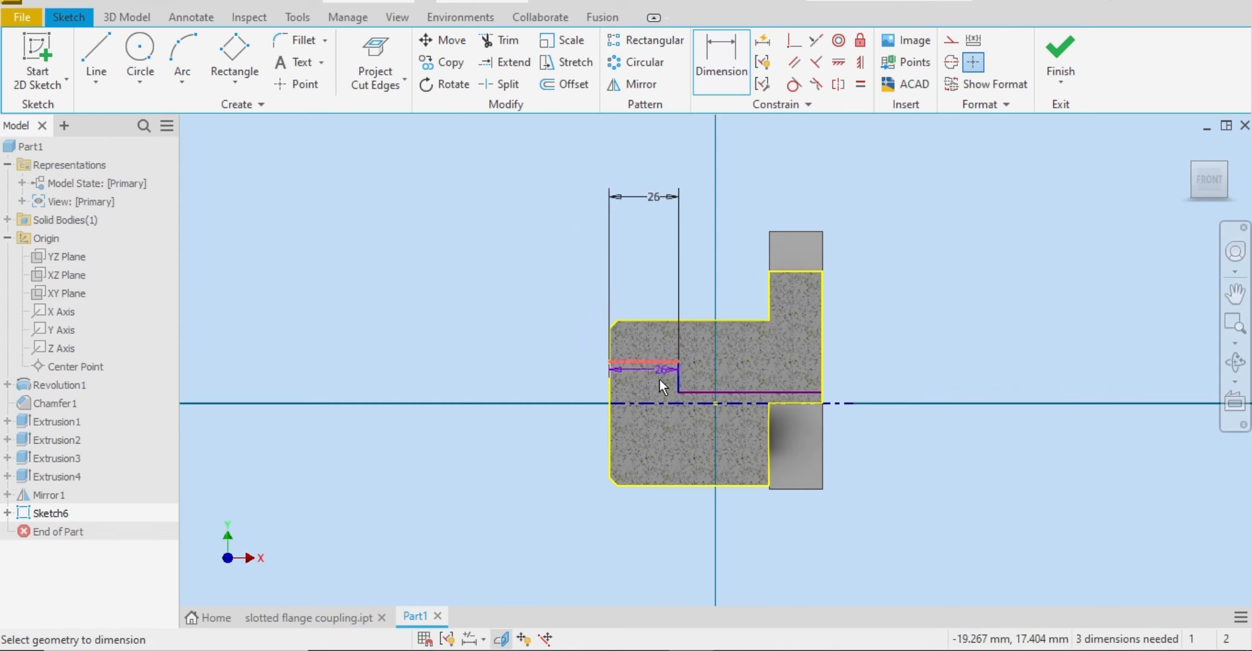
Step: Dimension the larger bore's diameter about the centerline as 40 mm, checking the value in the Word reference drawing
click(655, 402)
click(534, 276)
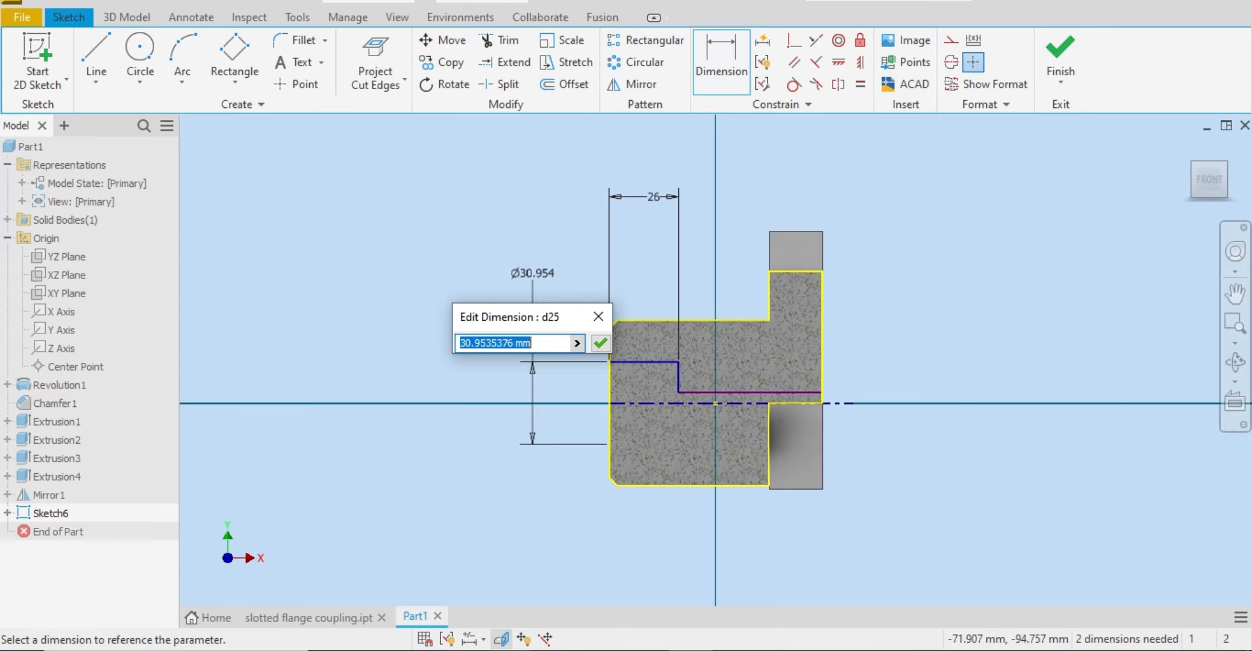
key(alt+Tab)
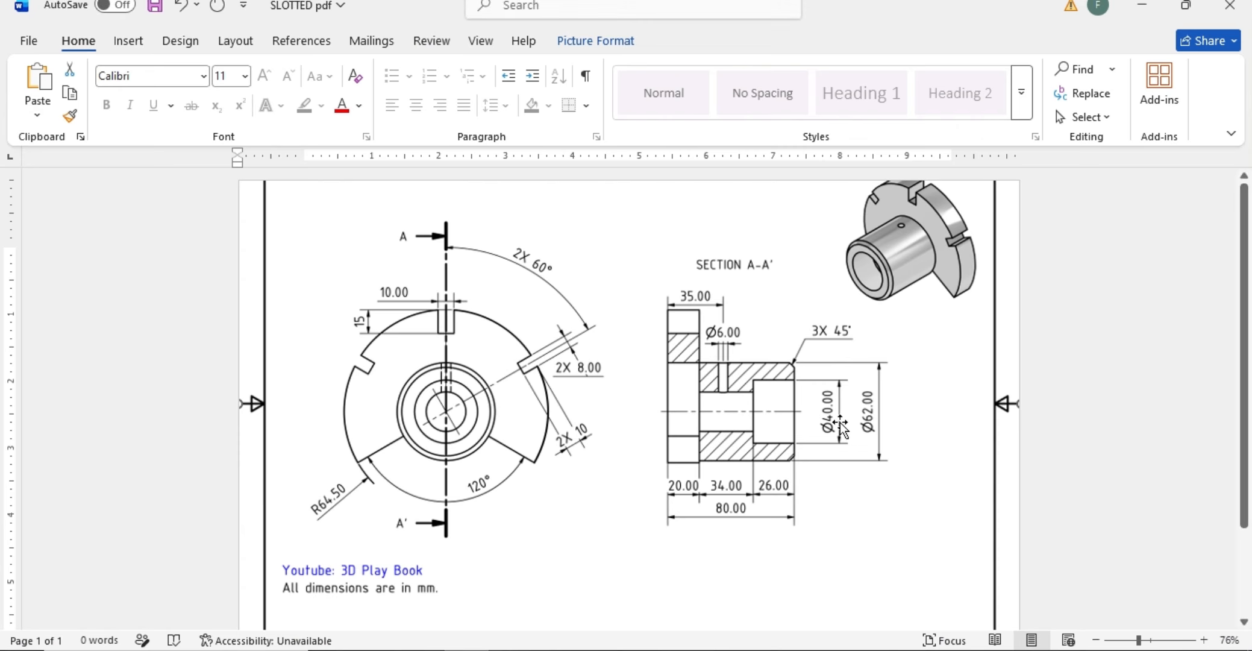
key(alt+Tab)
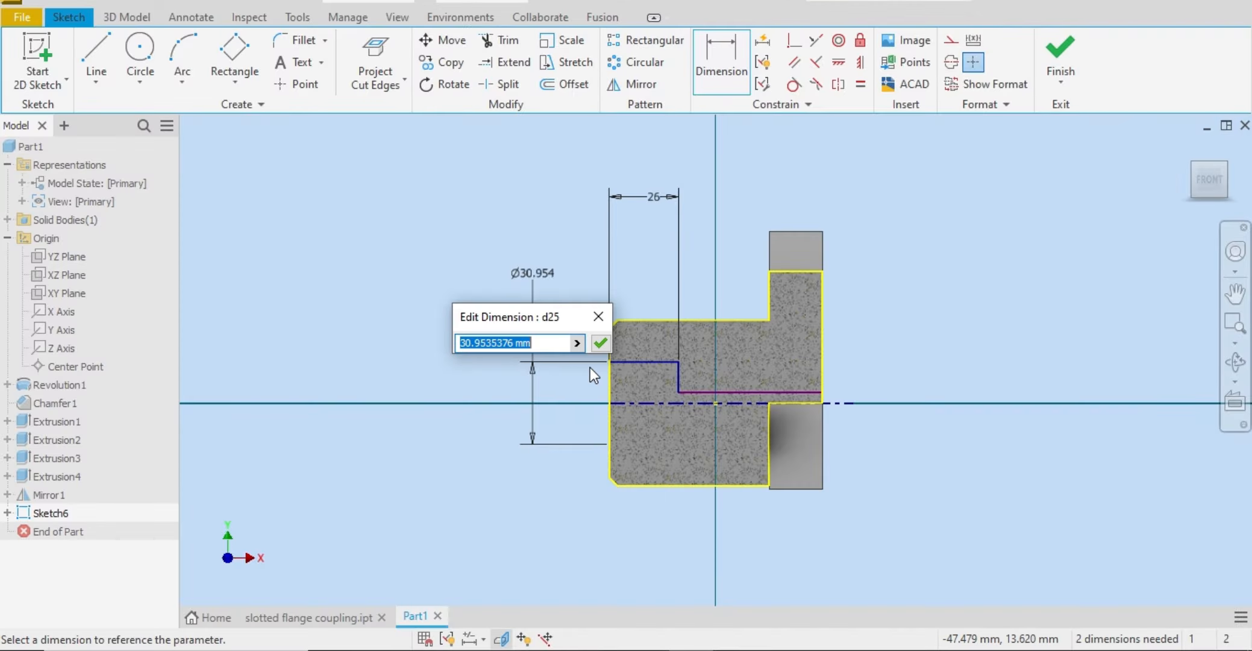
text(40)
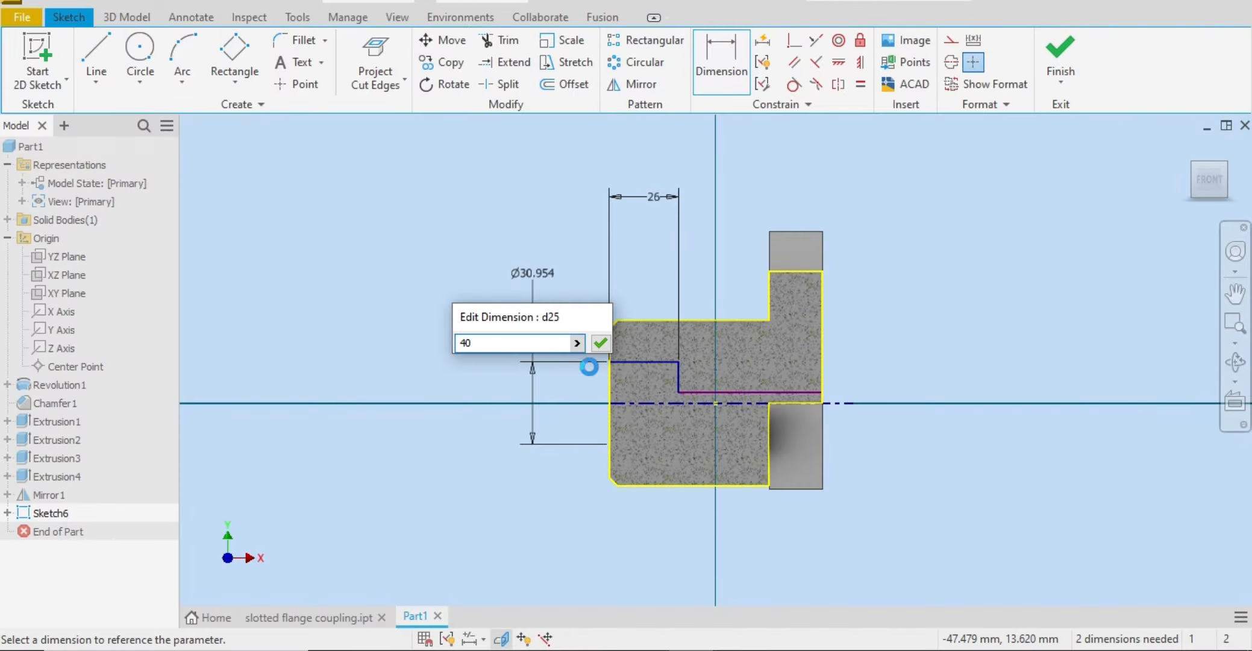
key(Return)
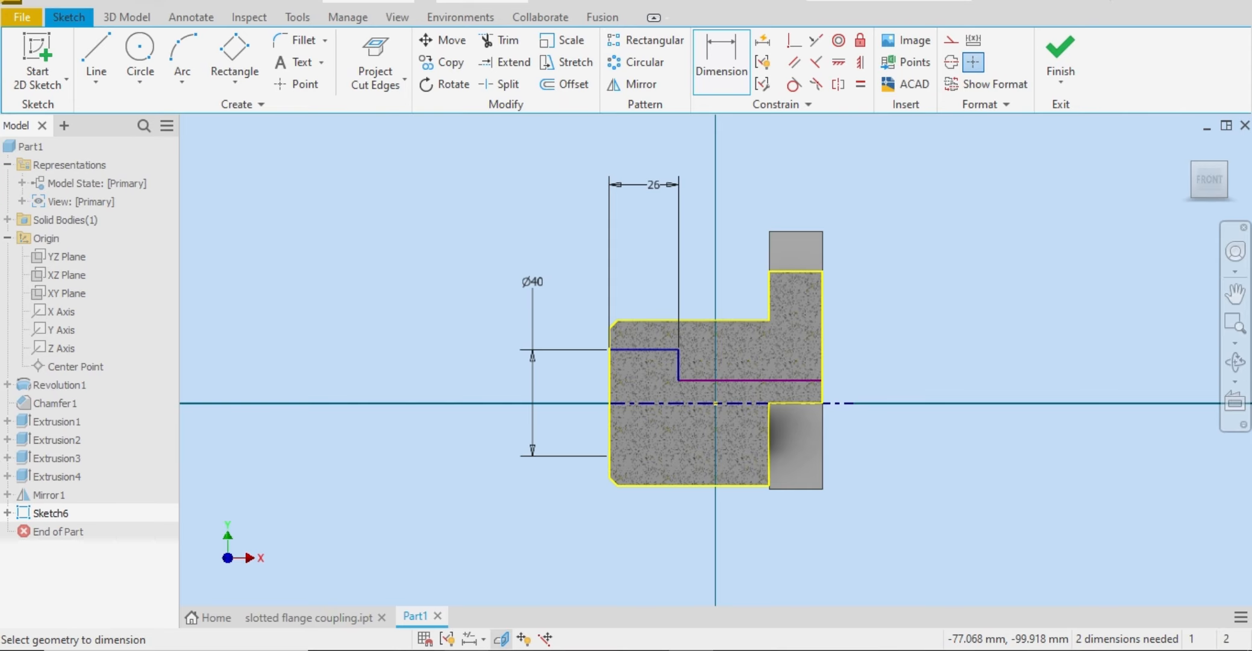
click(466, 650)
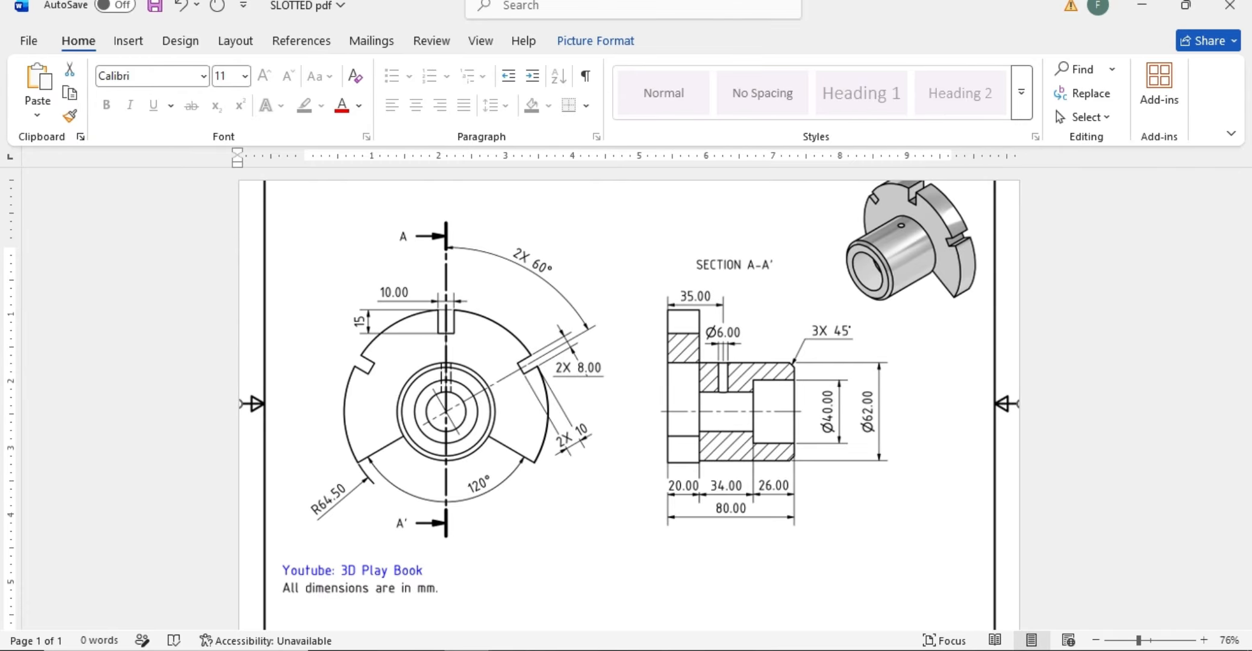
click(685, 650)
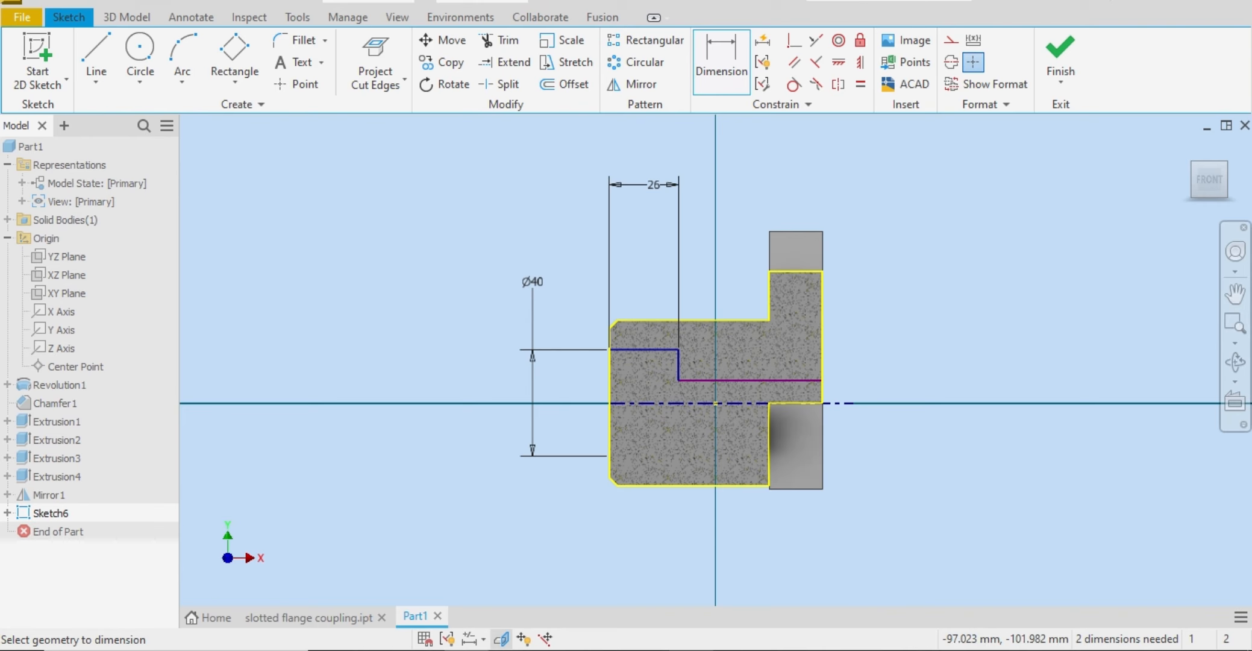
click(686, 380)
click(746, 191)
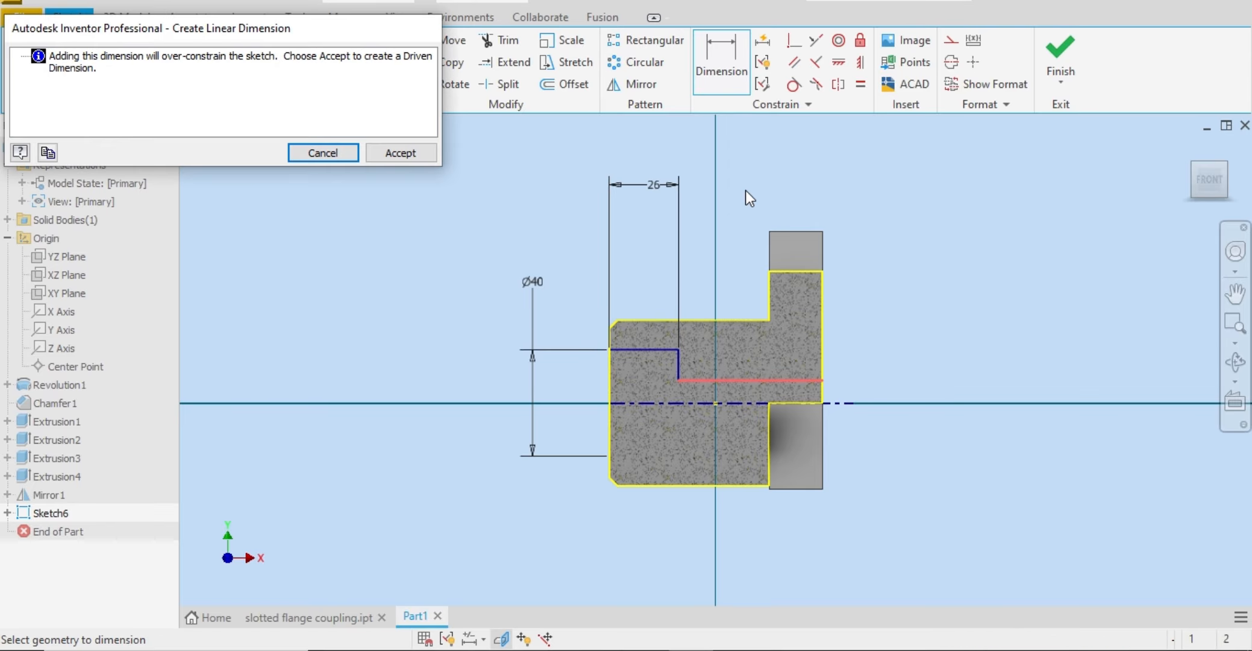
click(323, 152)
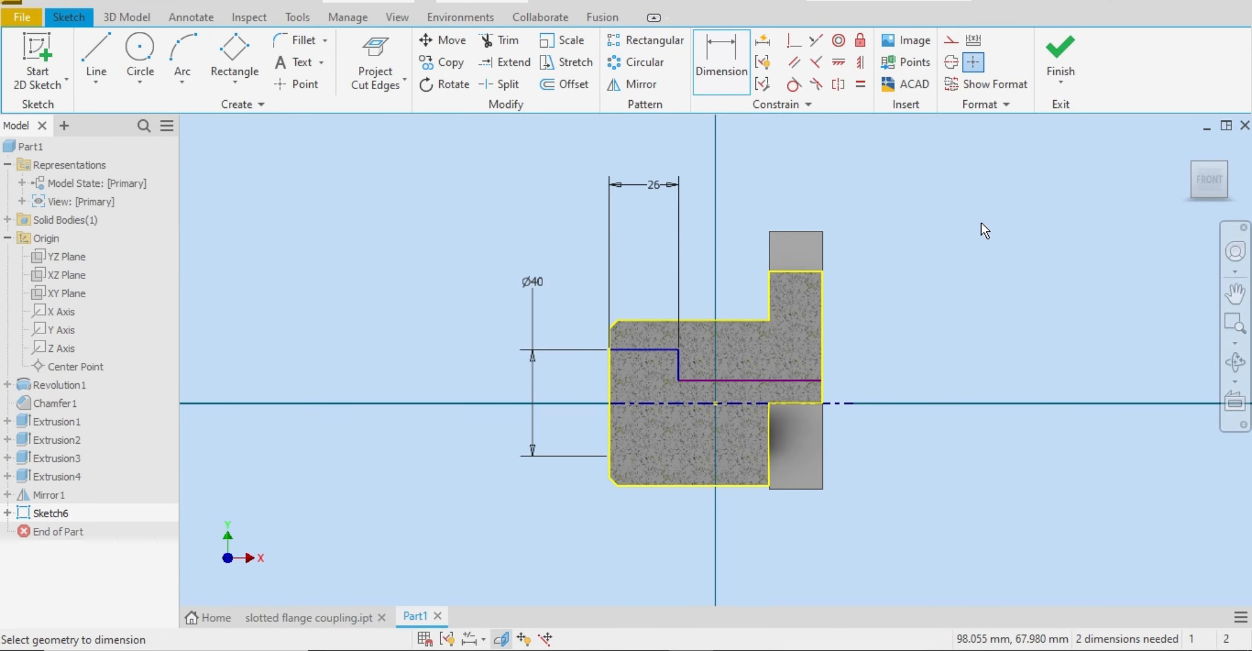
right_click(986, 223)
click(1048, 223)
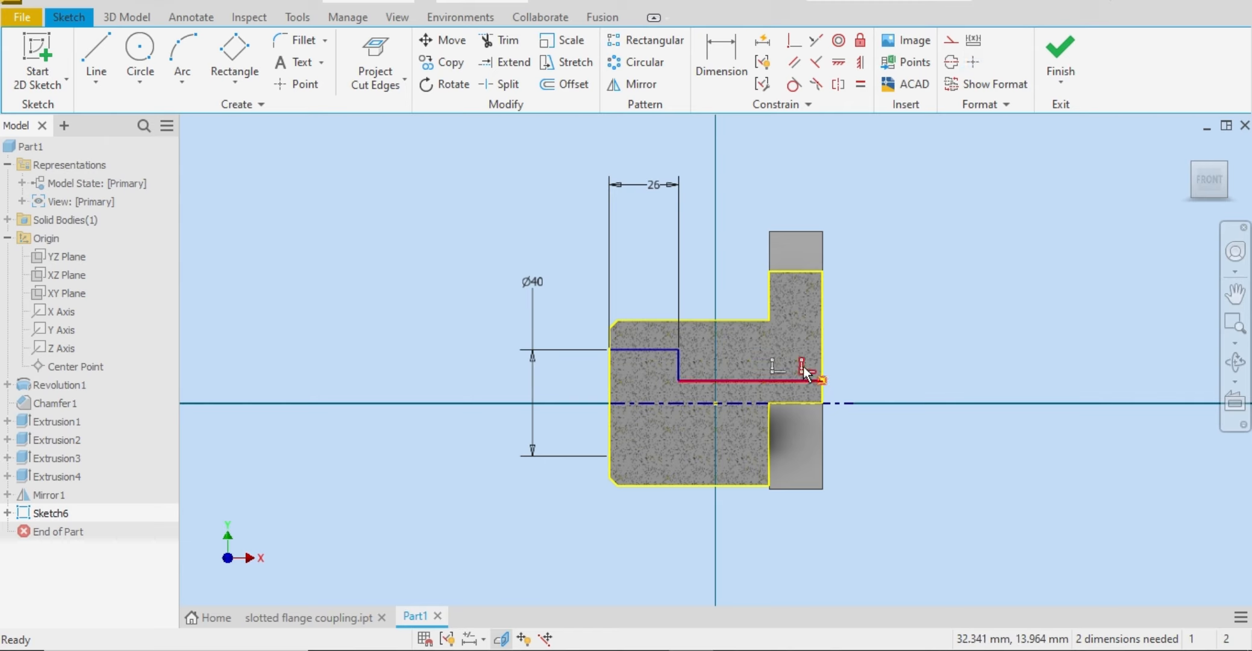
Step: Delete the constraints tying the lower bore line's end to the flange face, and shorten the line to about 40 mm
right_click(804, 374)
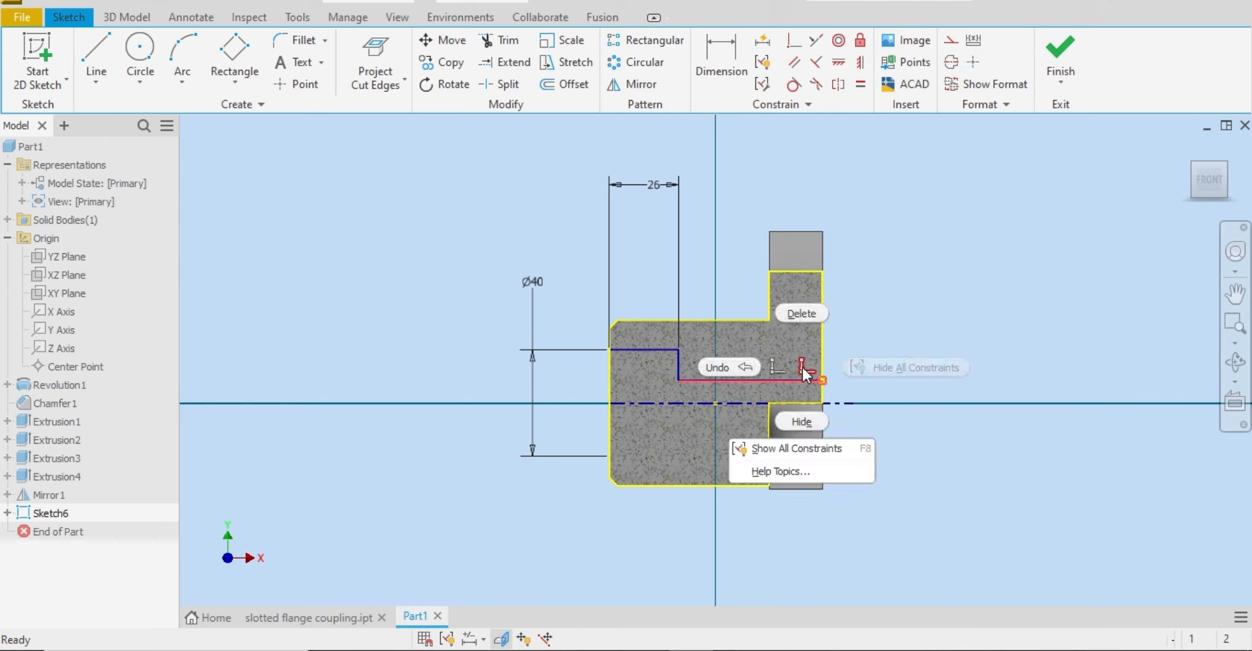
click(813, 314)
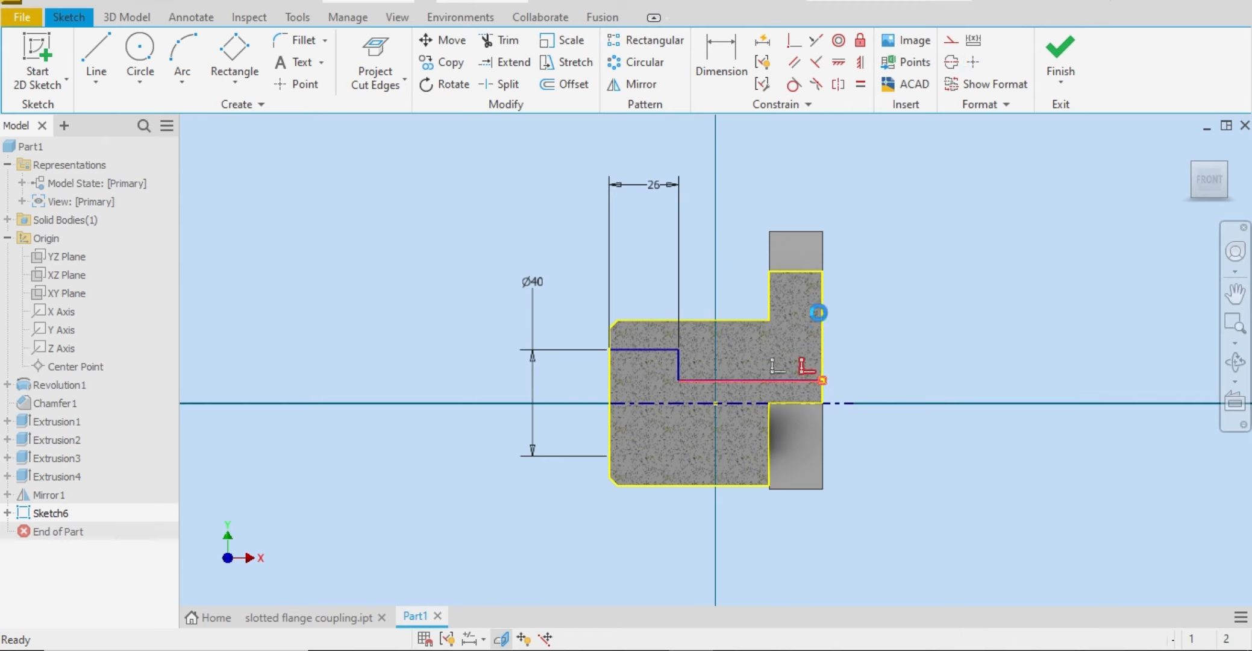
click(822, 379)
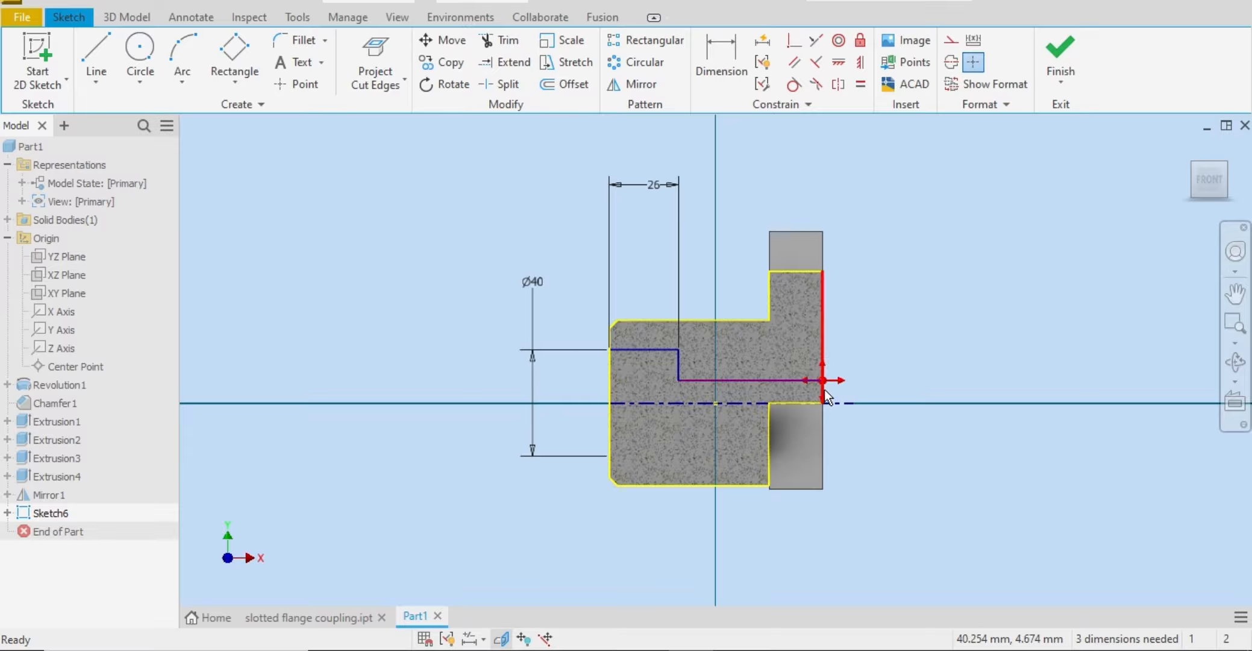
right_click(837, 337)
click(852, 282)
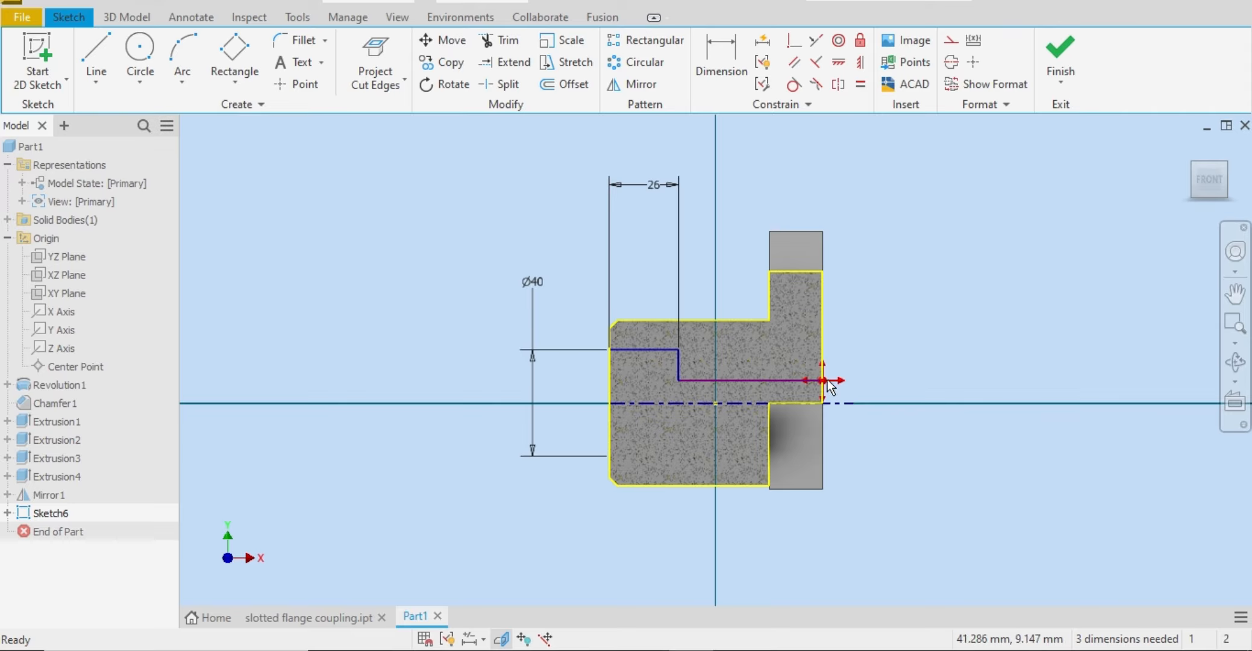
drag(827, 380, 788, 381)
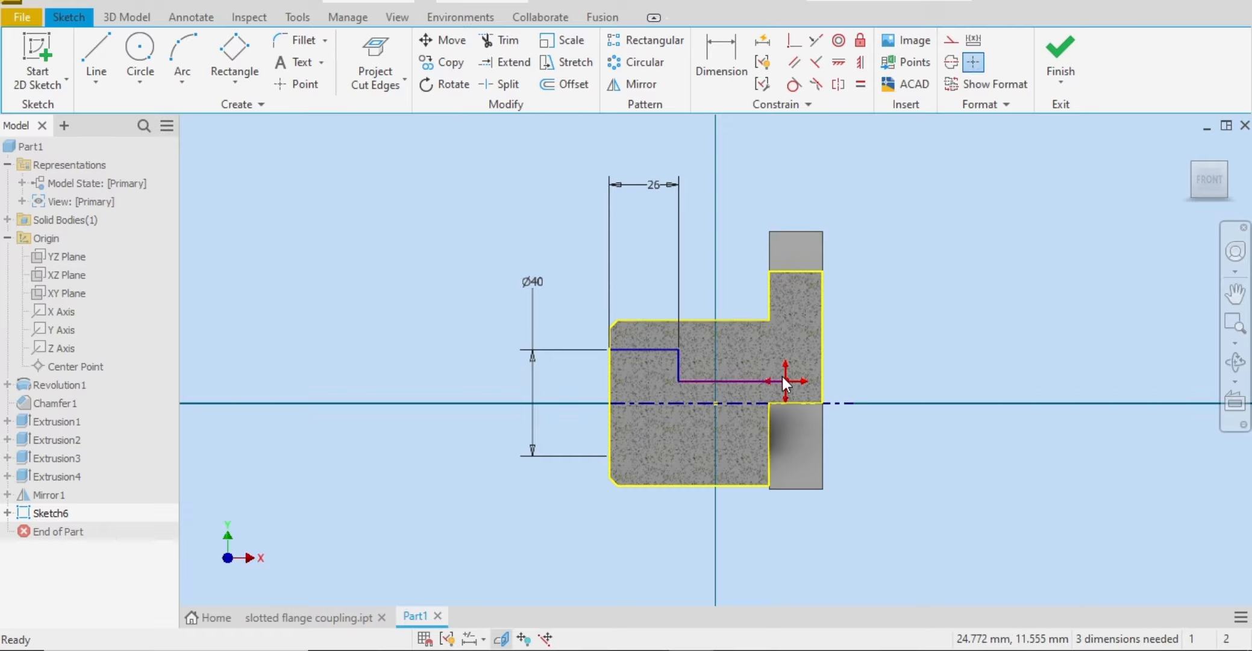
Step: Check the bore lengths in the Word reference drawing, and dimension the lower horizontal bore line as 34 mm
key(d)
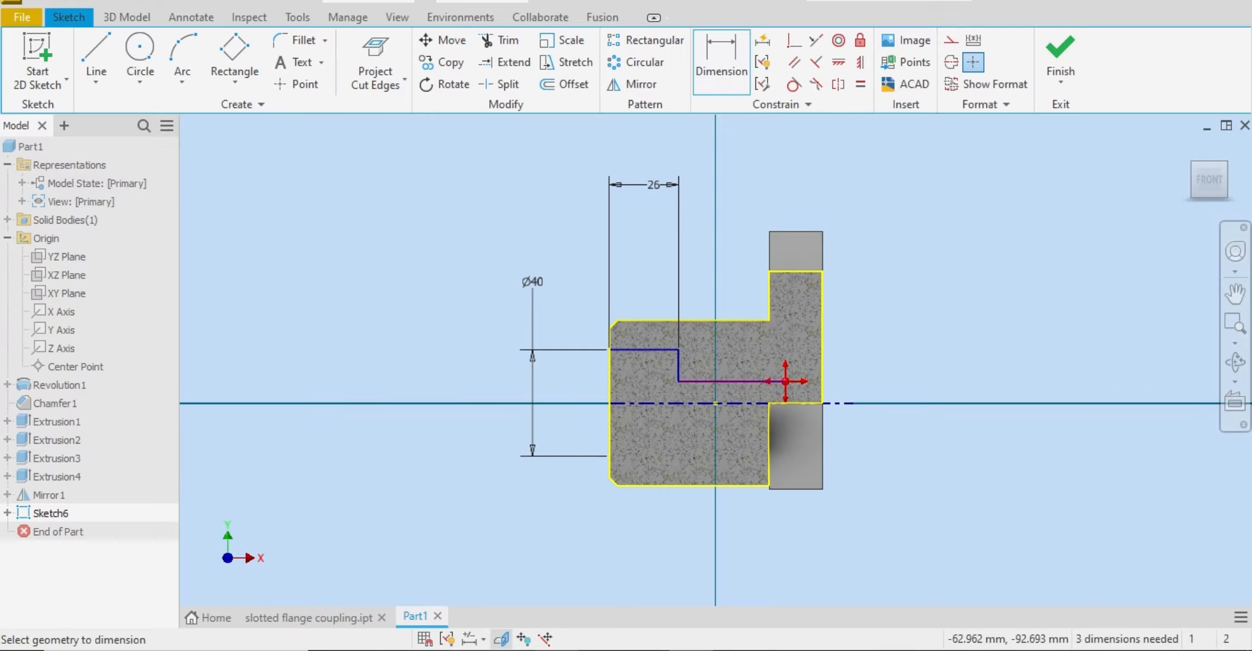
key(alt+Tab)
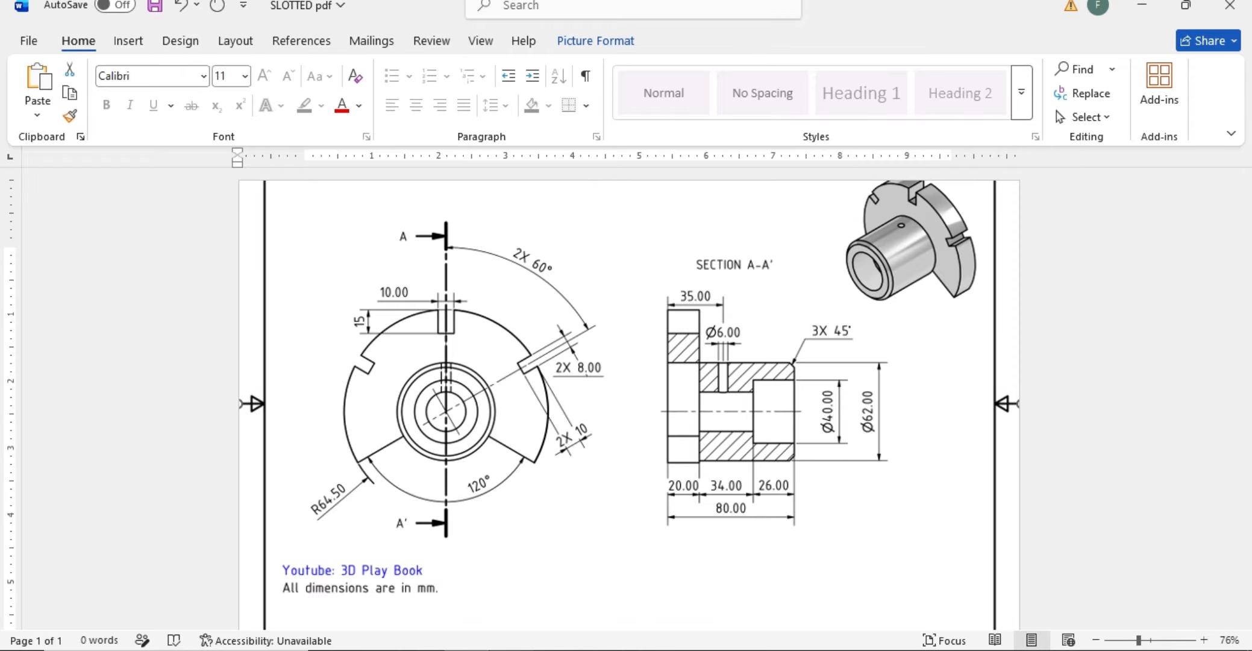
key(alt+Tab)
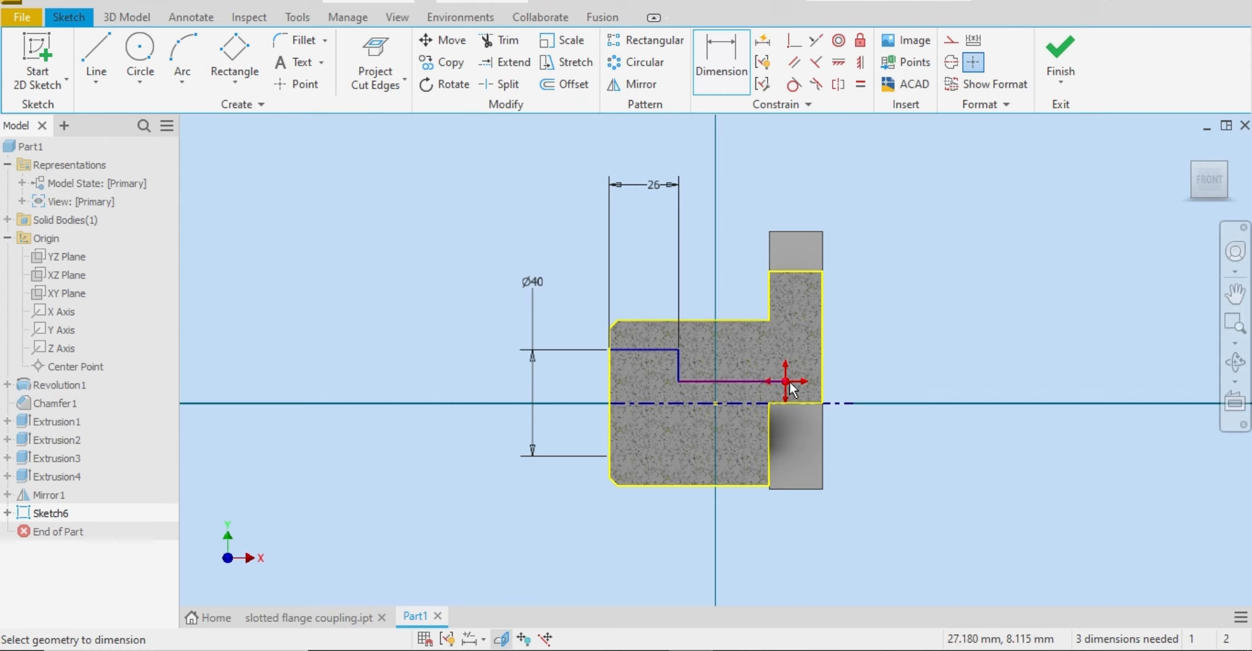
click(676, 378)
click(767, 157)
text(3)
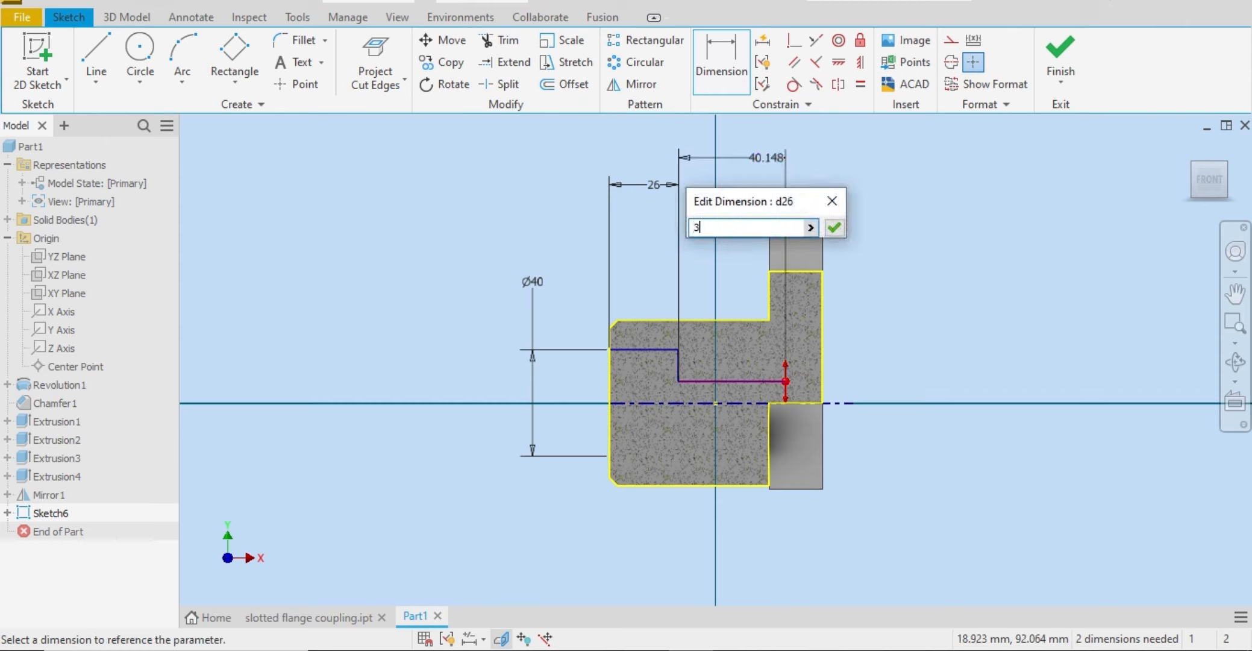
text(4)
key(Return)
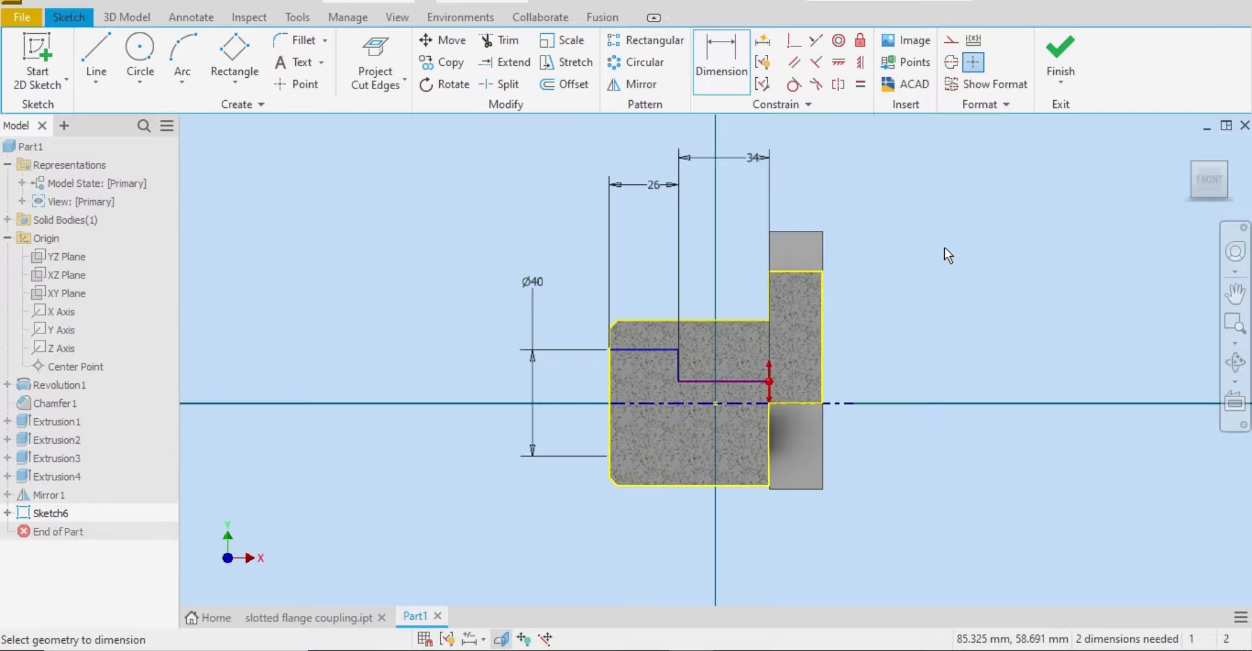
Step: Examine the sliced coupling with its bore profile in isometric view, and compare it with the section view in the Word reference drawing
click(1226, 168)
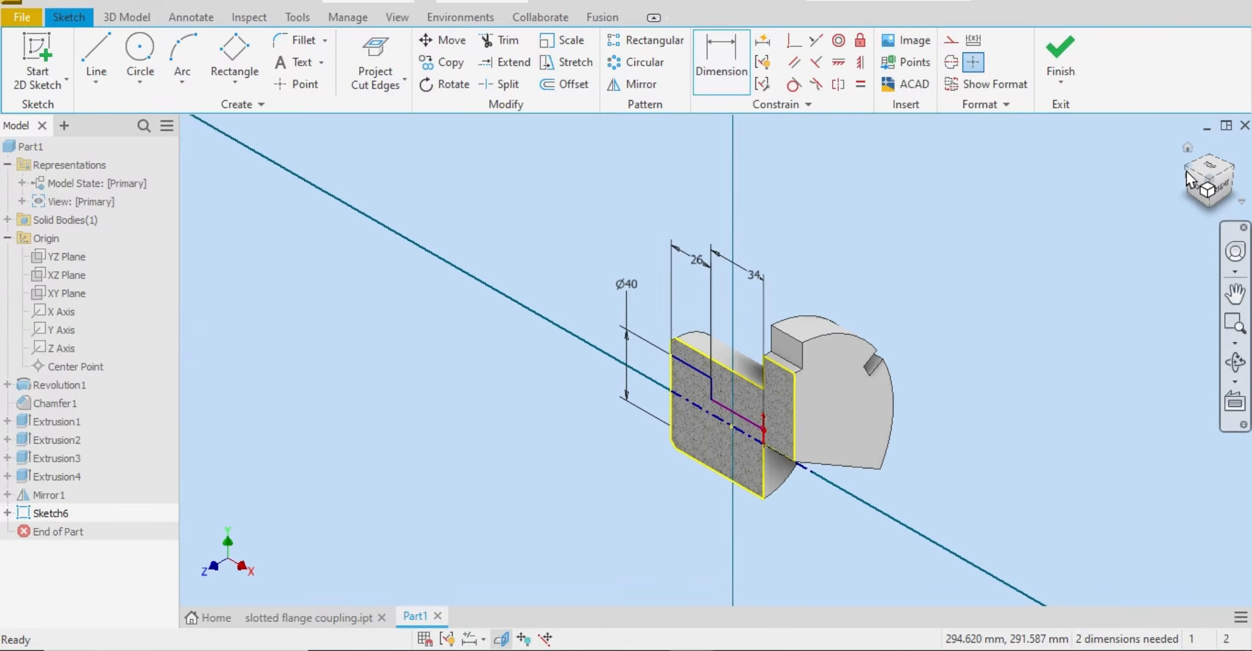
click(1186, 171)
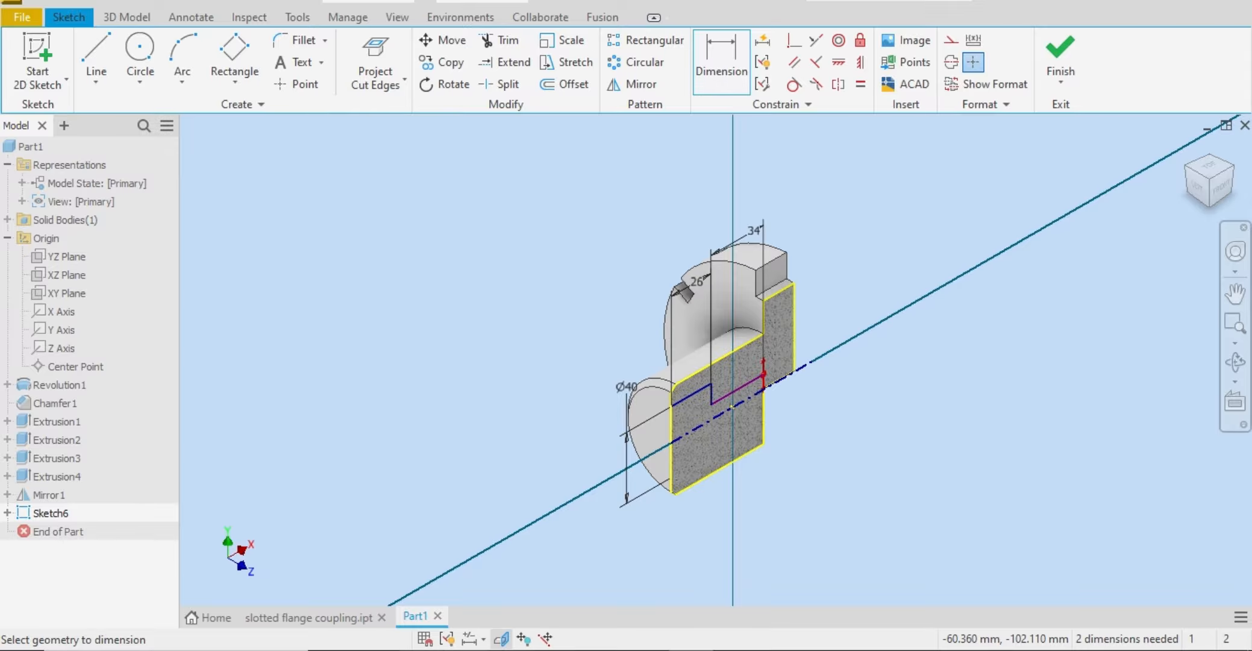
key(alt+Tab)
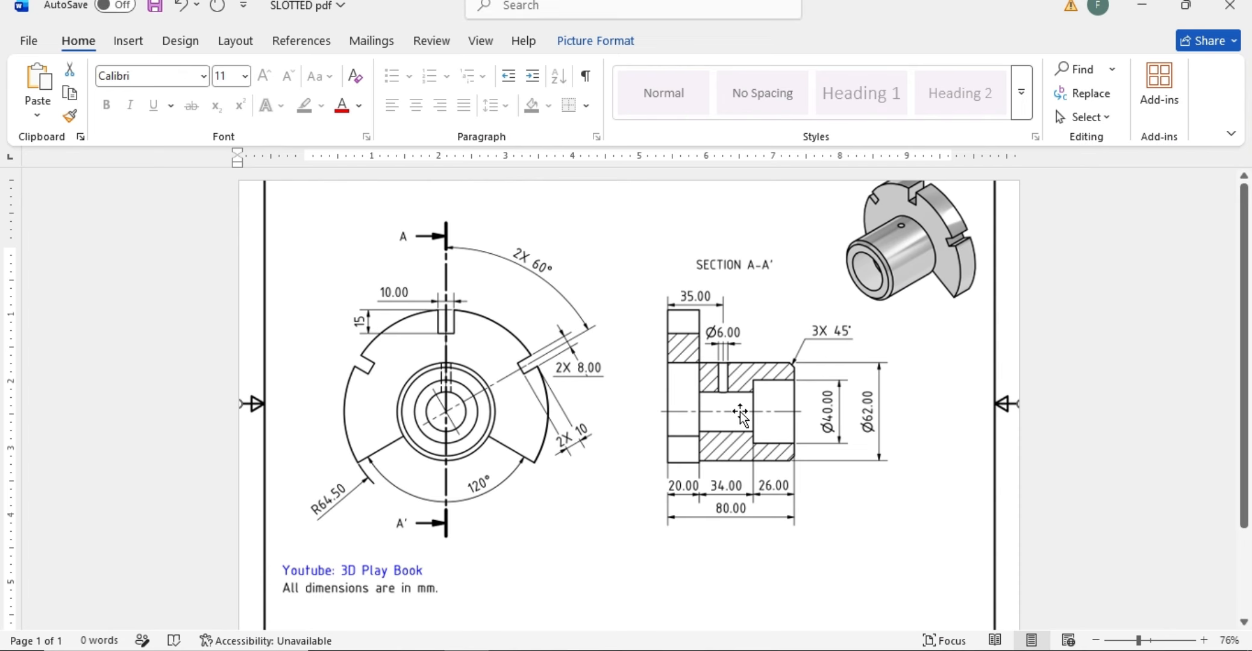
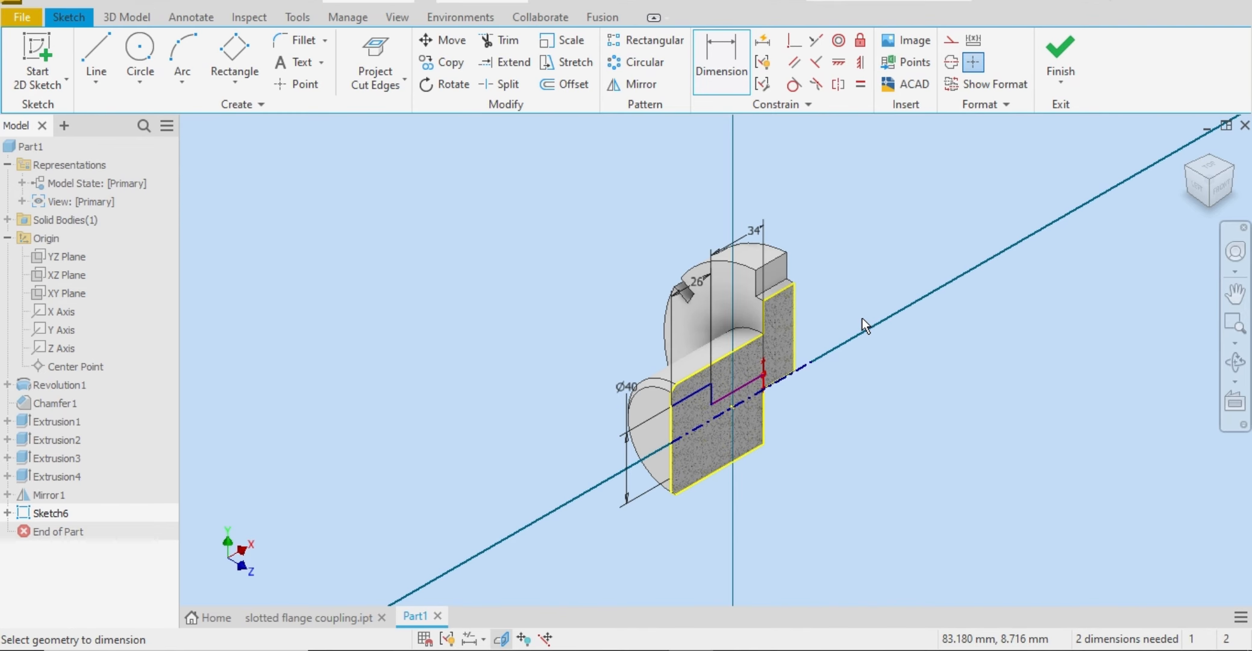
Step: Delete the 34 mm length dimension from the lower horizontal bore line
click(1223, 192)
right_click(902, 272)
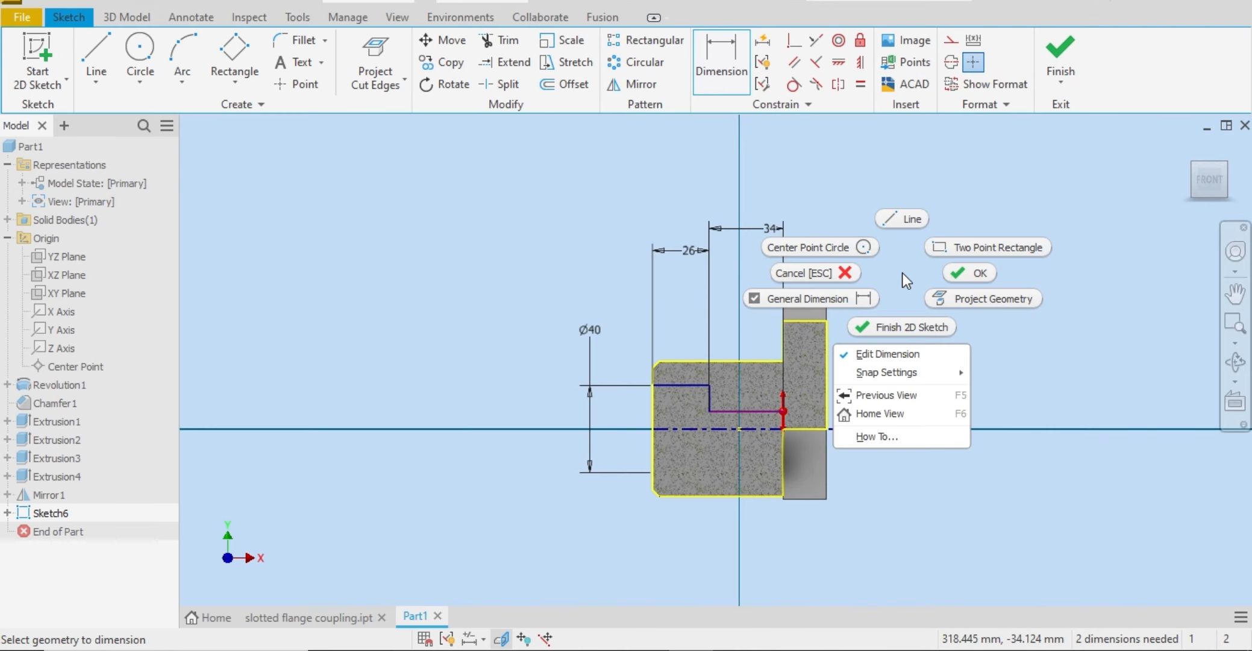
click(850, 260)
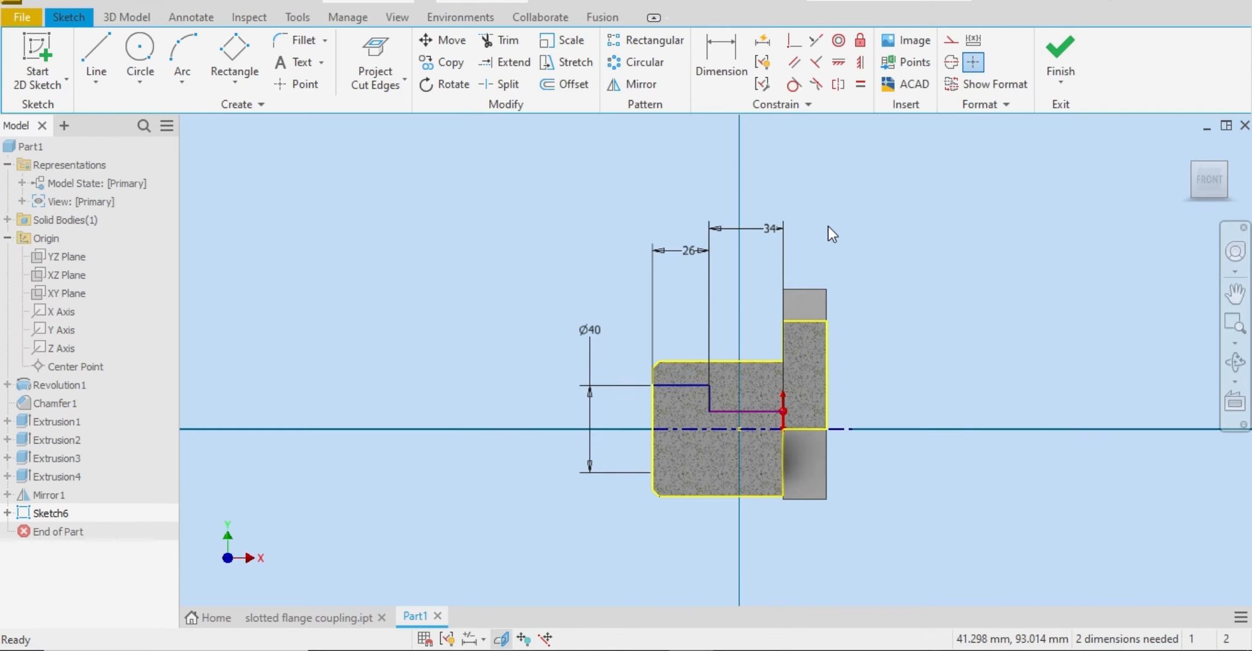
right_click(775, 228)
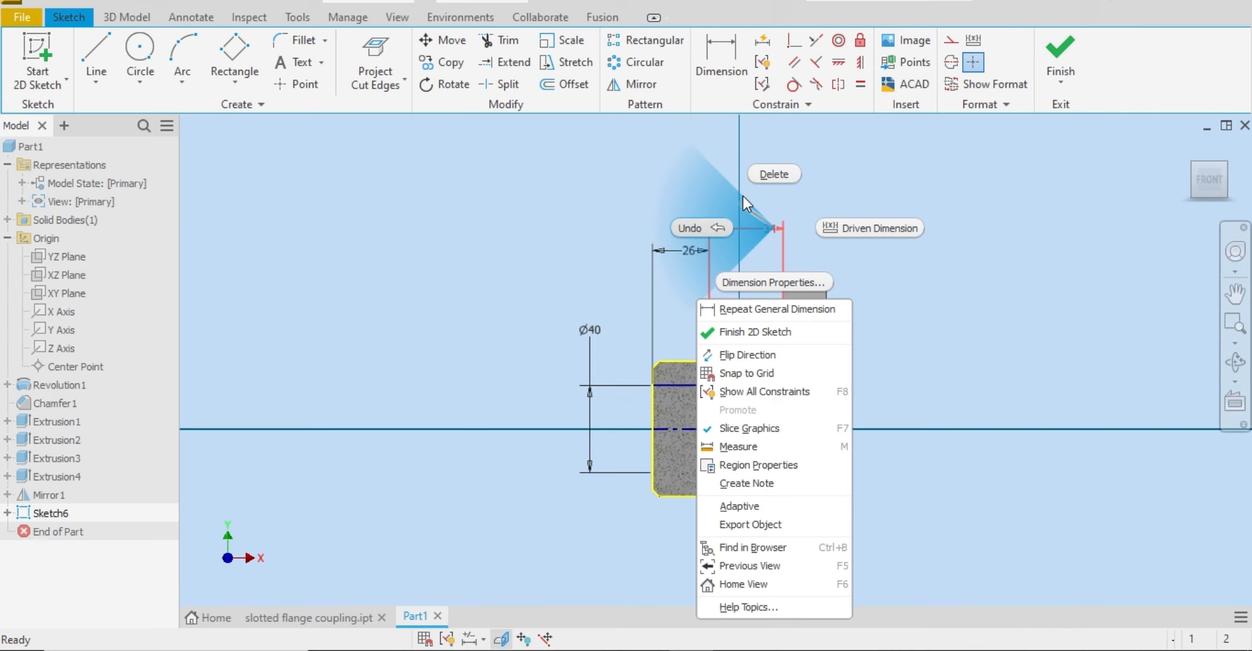
click(780, 169)
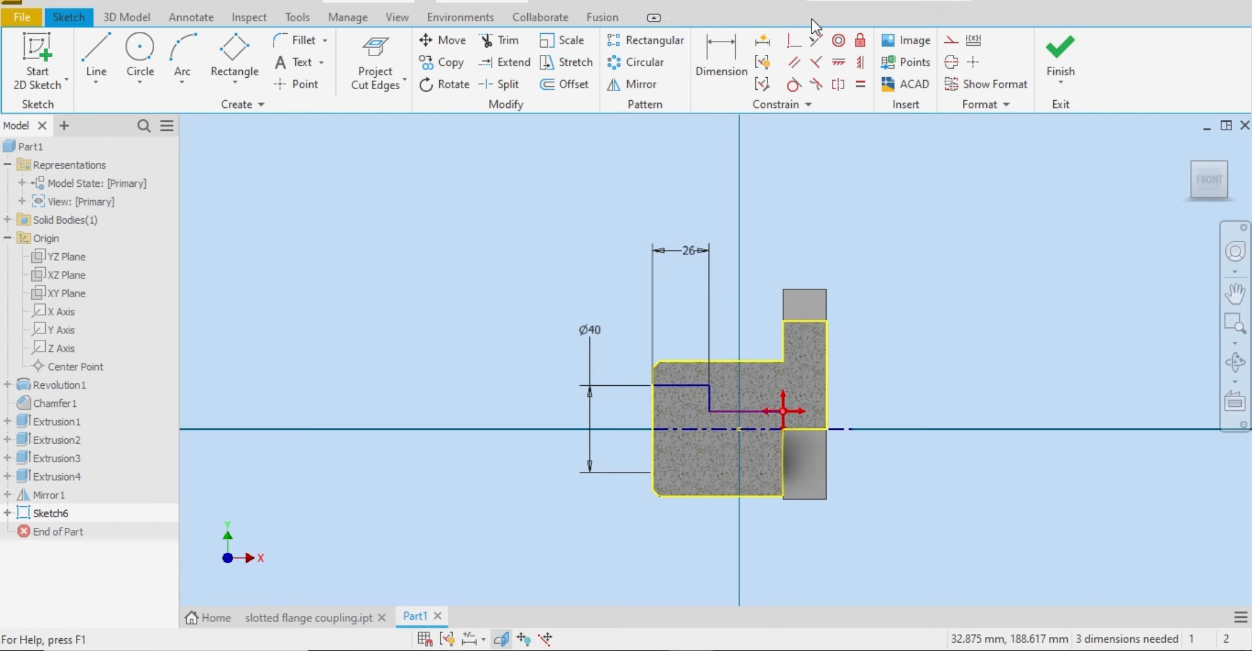
click(794, 43)
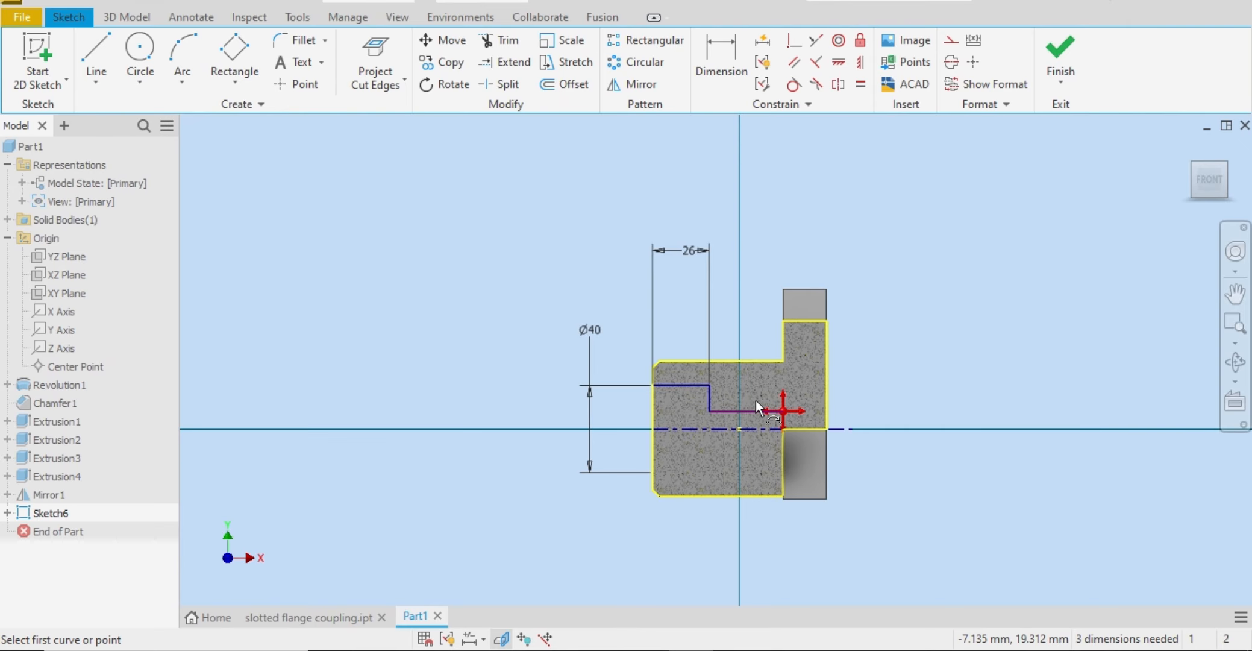
click(783, 428)
click(825, 430)
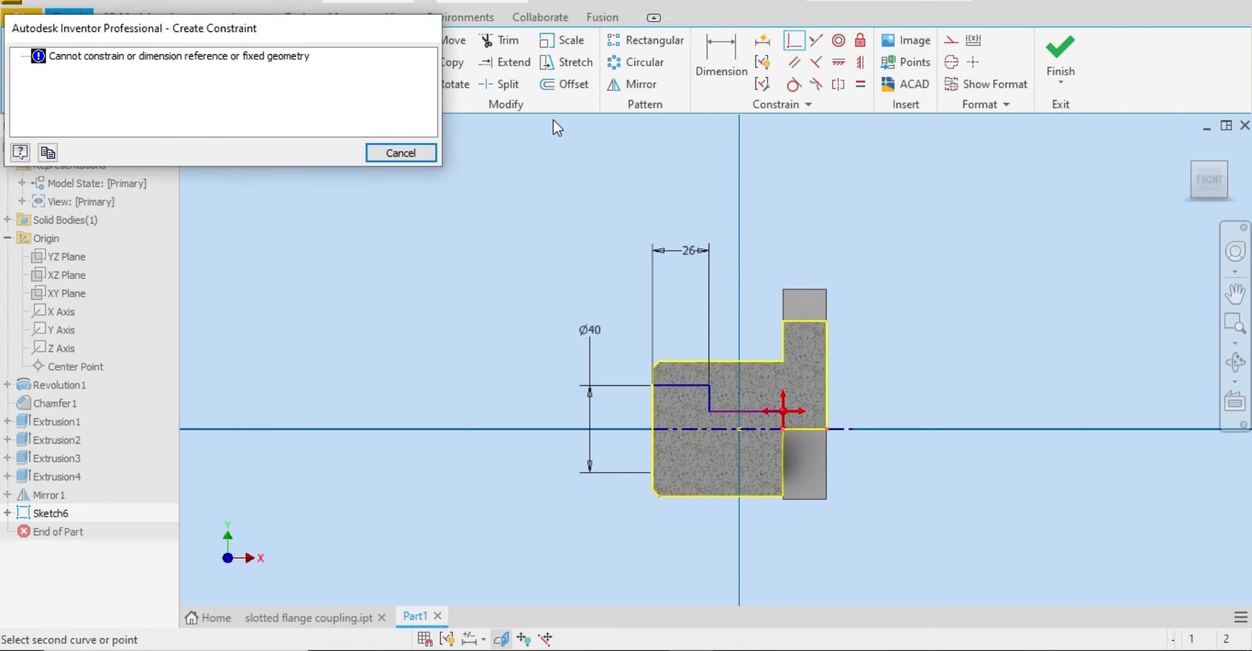
click(401, 152)
right_click(632, 214)
click(723, 235)
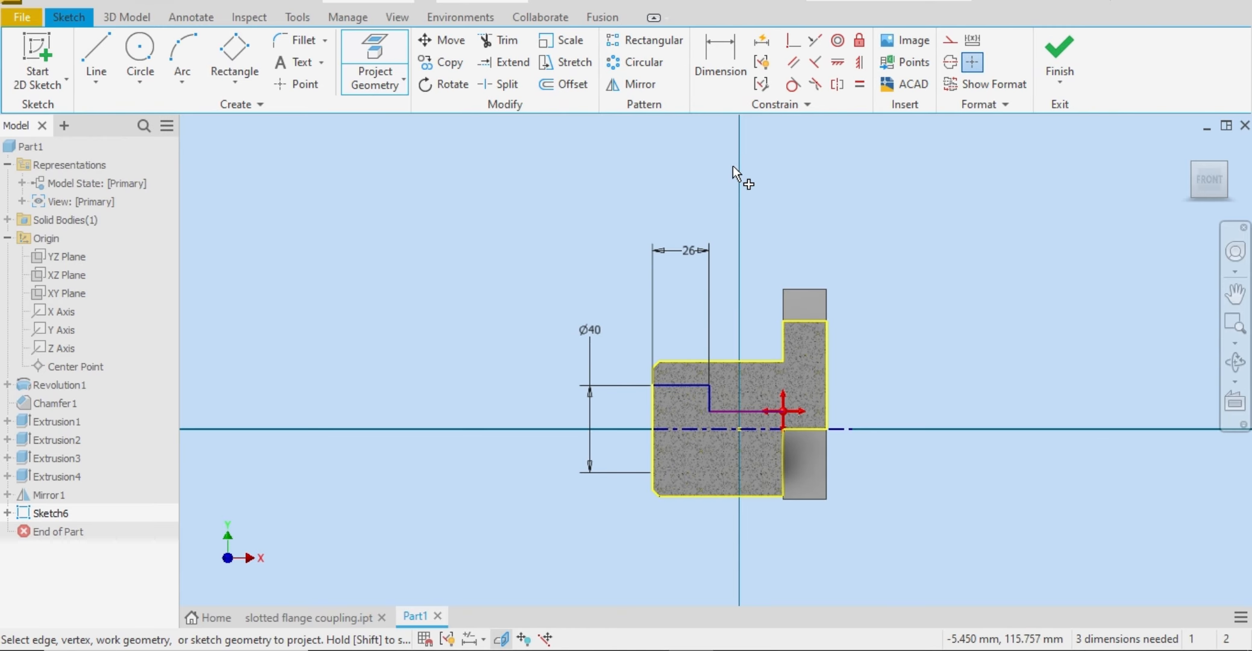
right_click(733, 165)
click(657, 134)
click(639, 147)
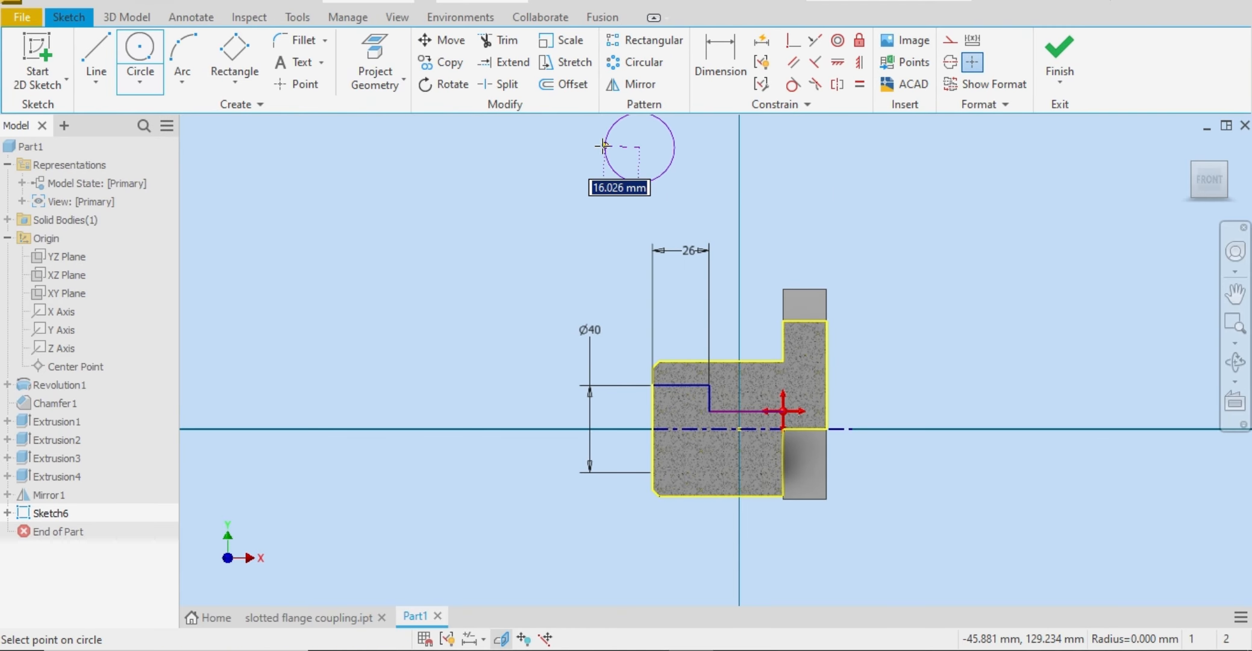
key(Escape)
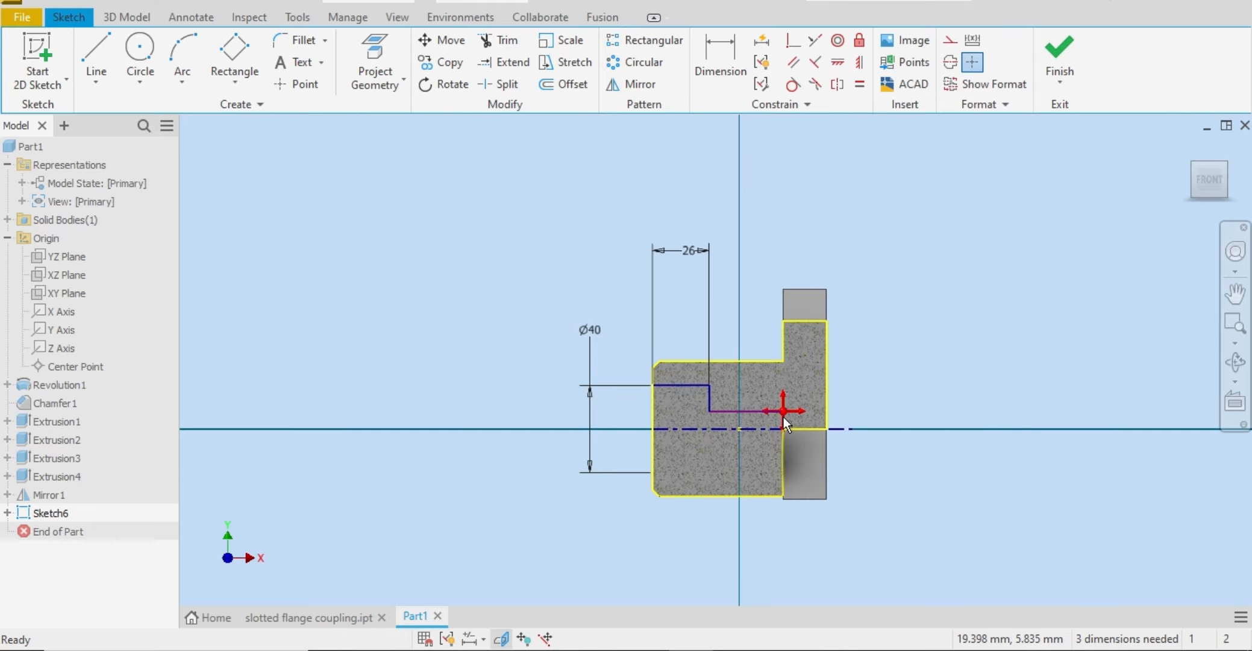
Step: Stretch the lower bore line past the flange's outer face to about 77 mm, and dimension its diameter about the centerline as 30 mm
drag(783, 417, 878, 415)
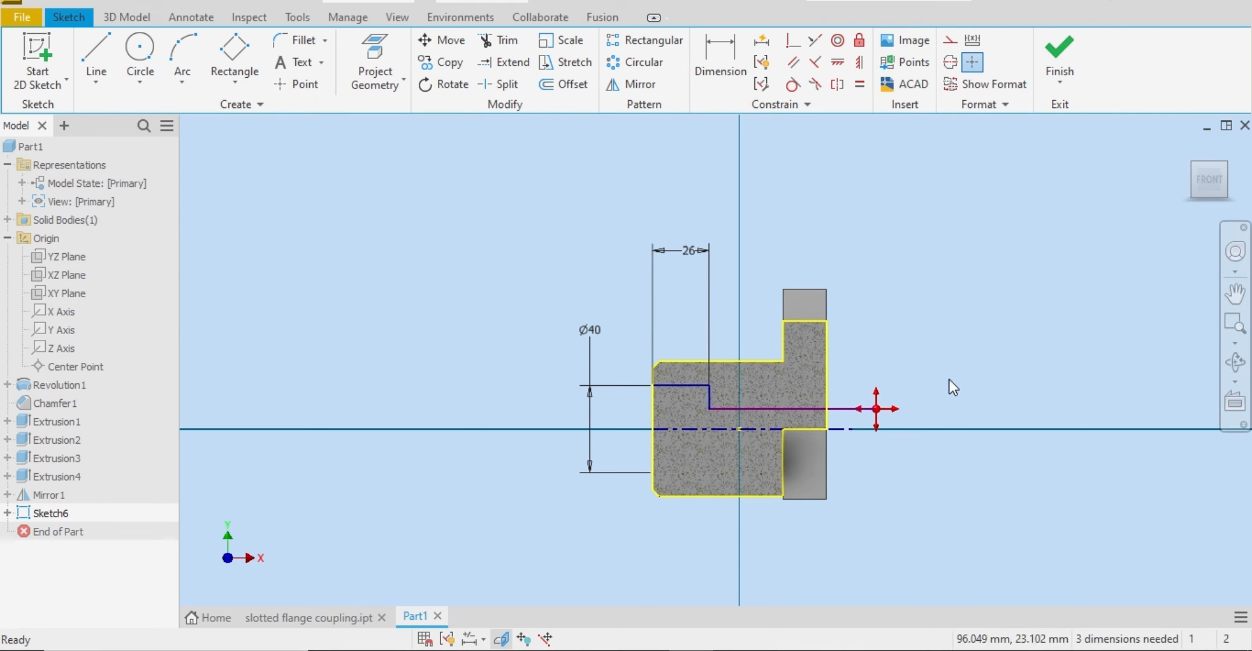
click(728, 88)
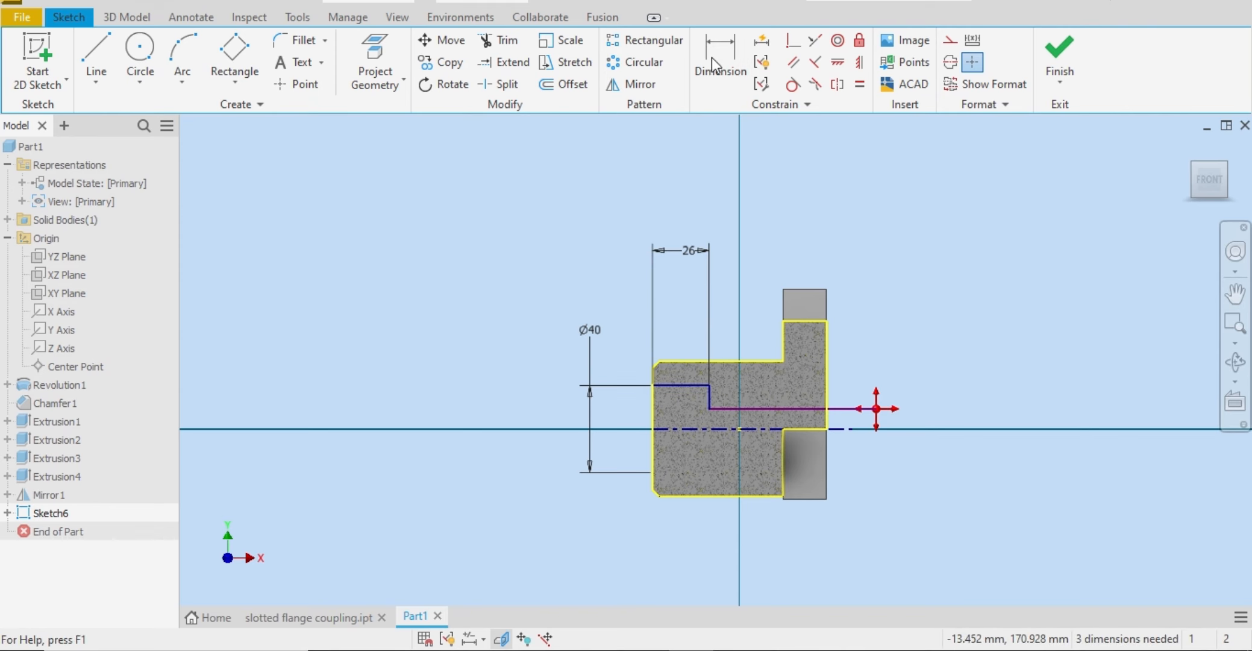
click(469, 650)
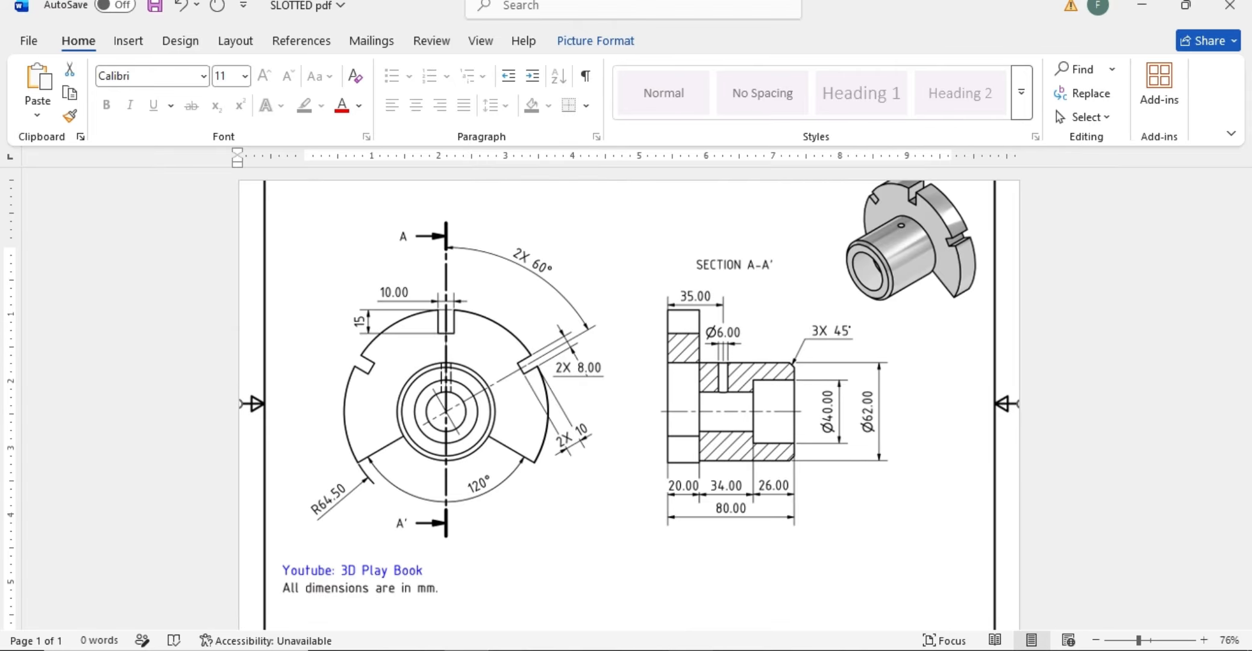
click(678, 649)
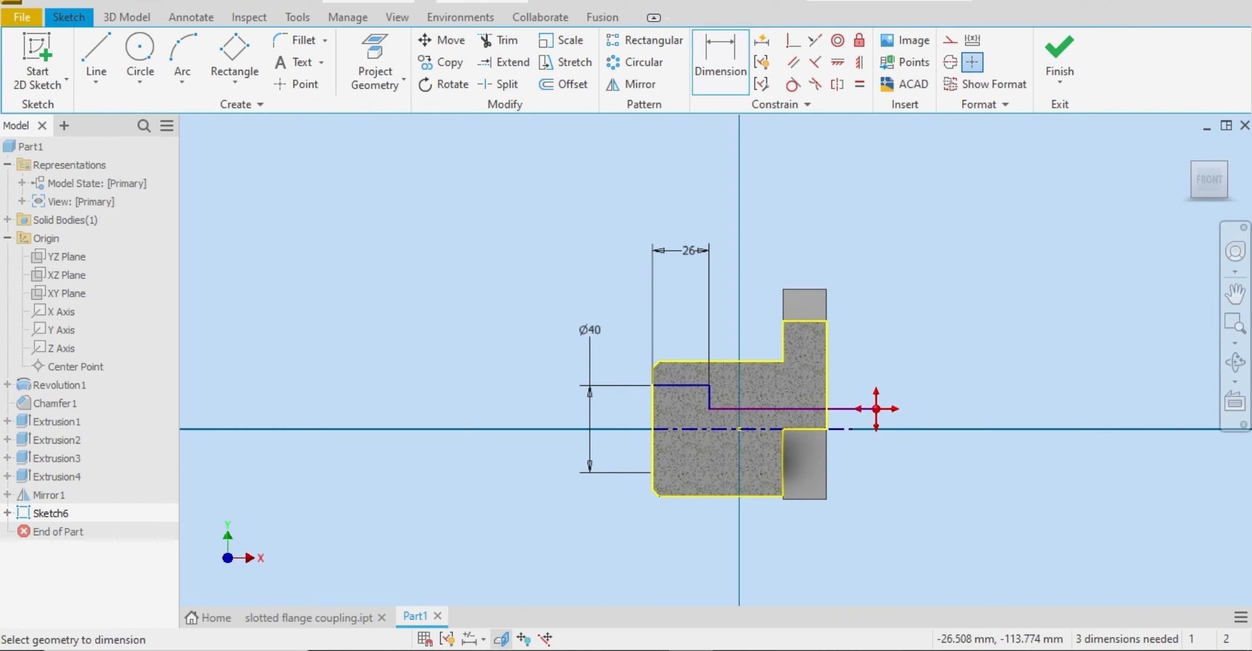
click(764, 411)
click(765, 425)
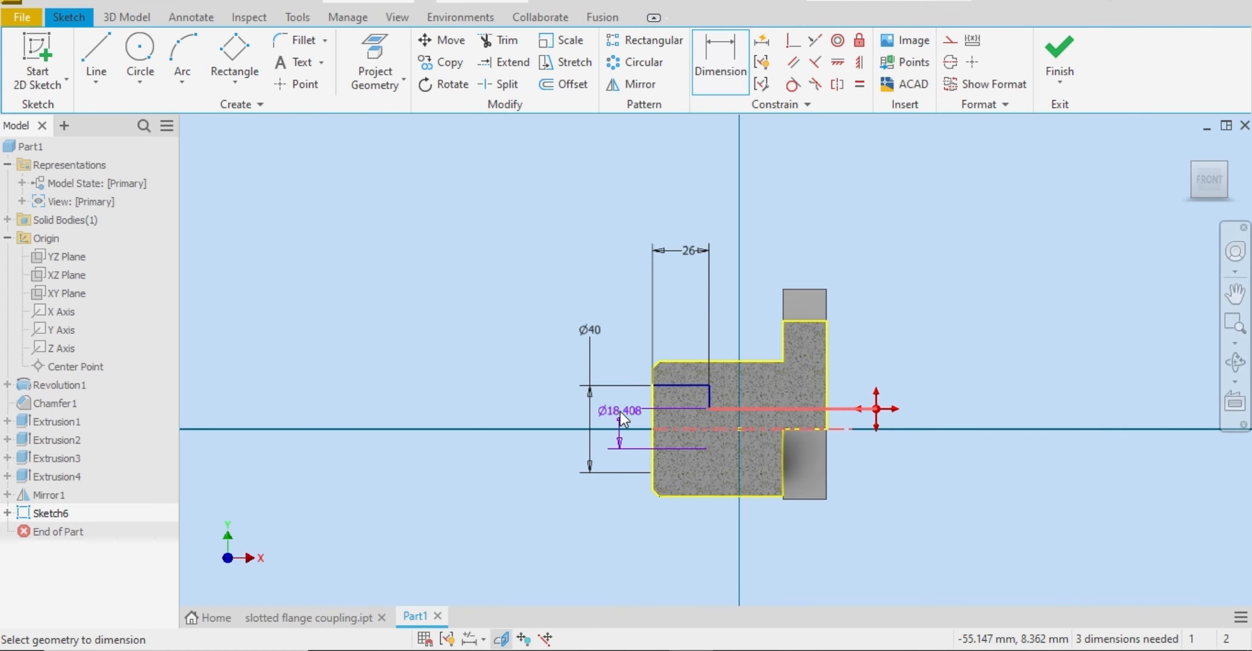
click(620, 411)
text(30)
key(Return)
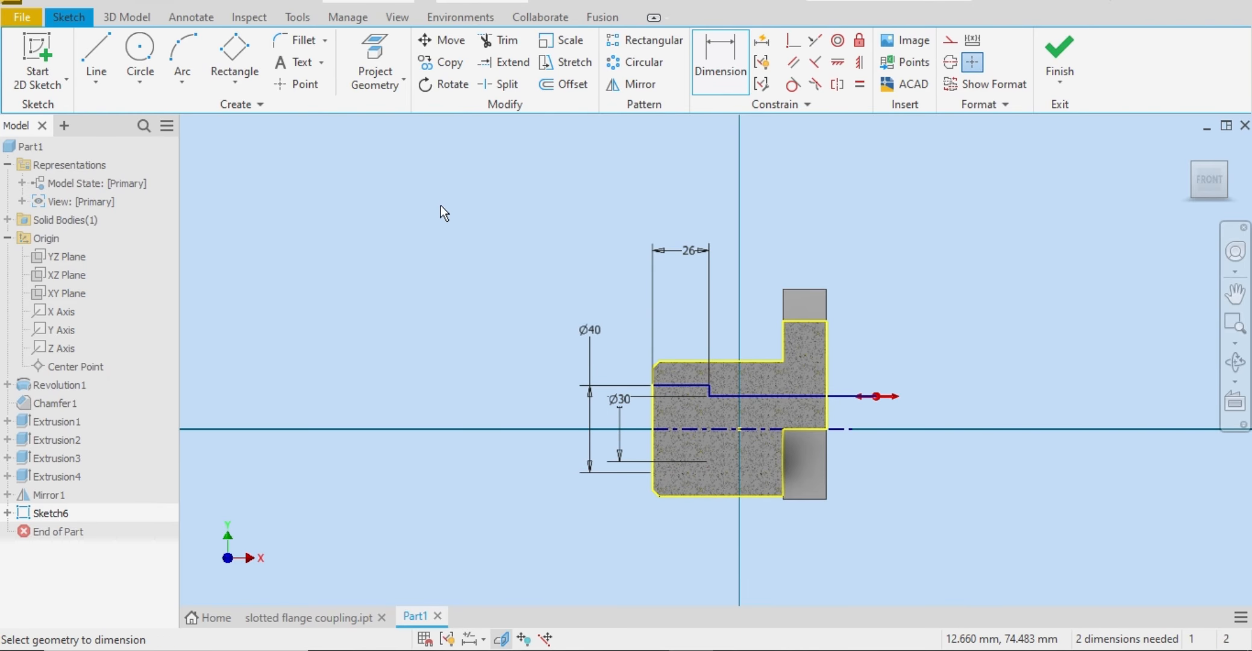
Step: Revolve the stepped bore profile a full 360 degrees around the centerline as a cut through the hub and flange
click(110, 15)
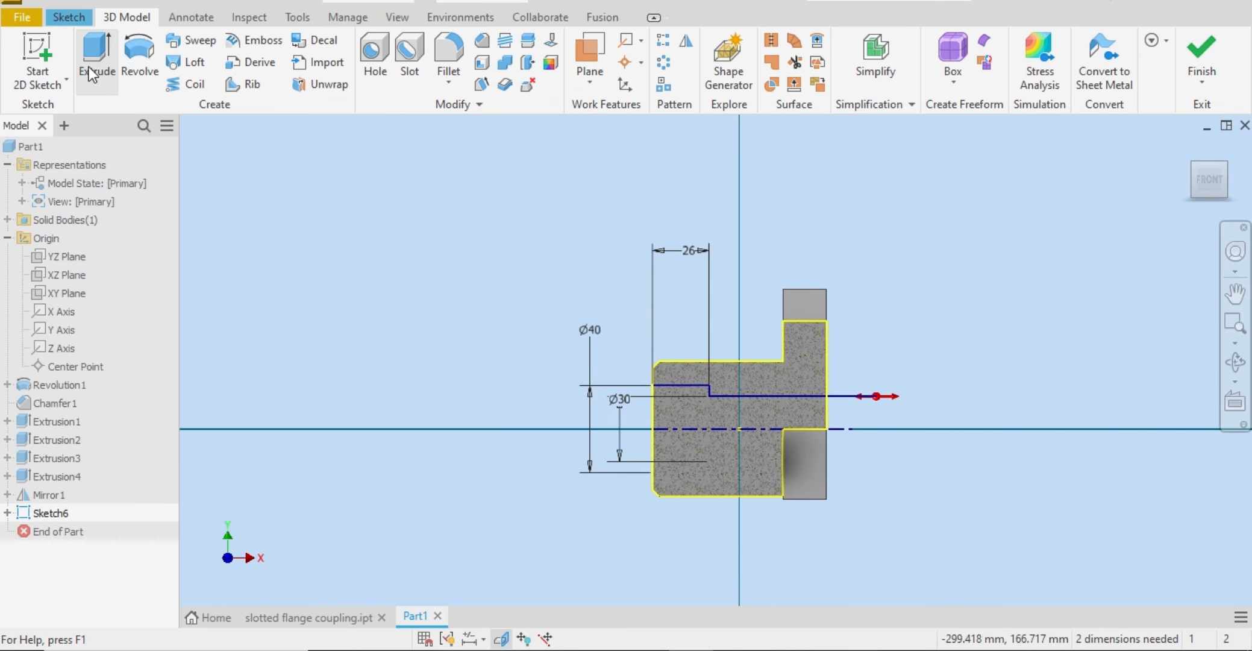
click(135, 54)
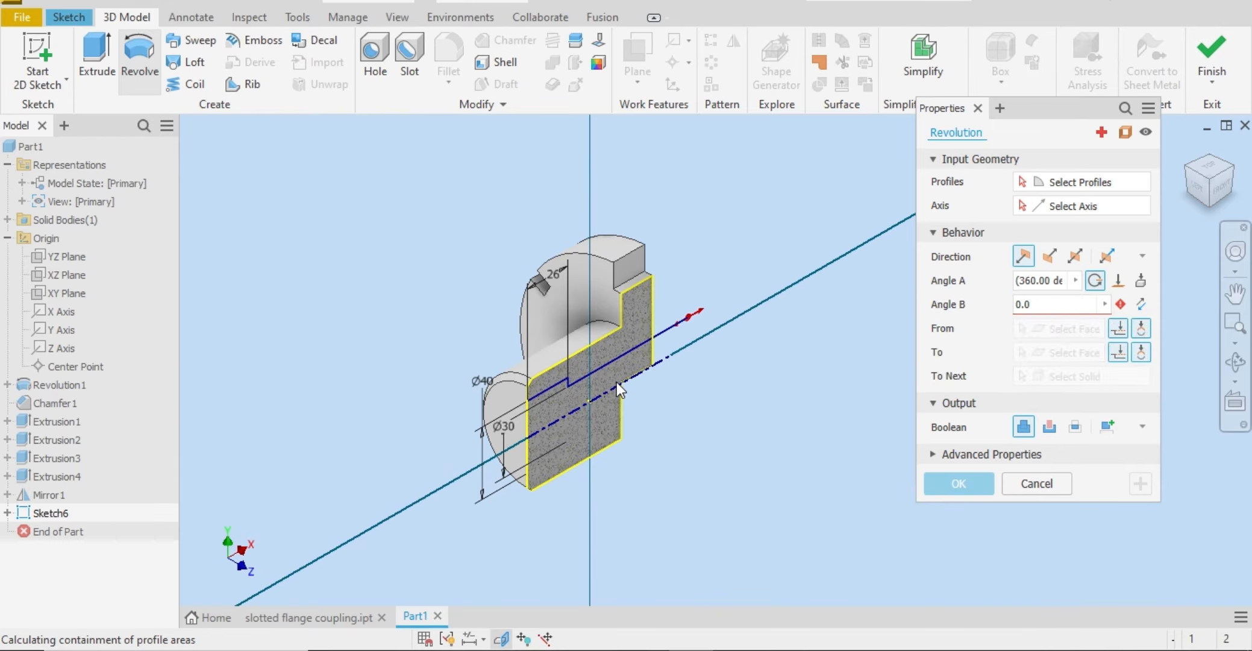
click(622, 365)
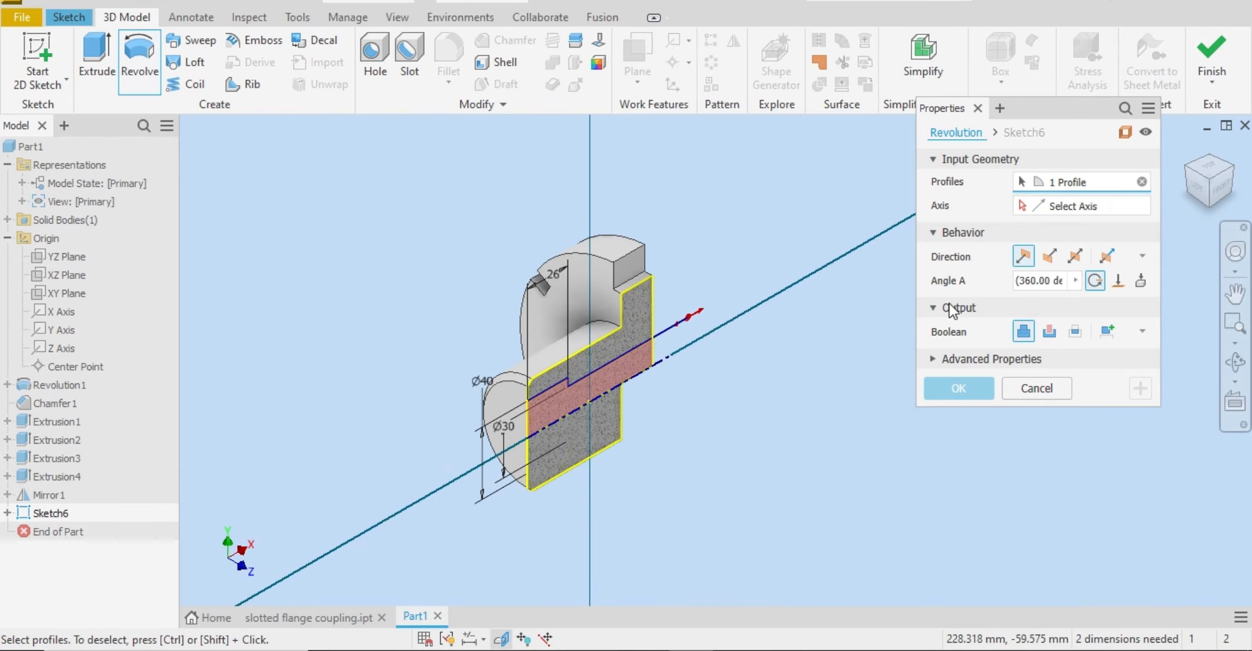
click(709, 335)
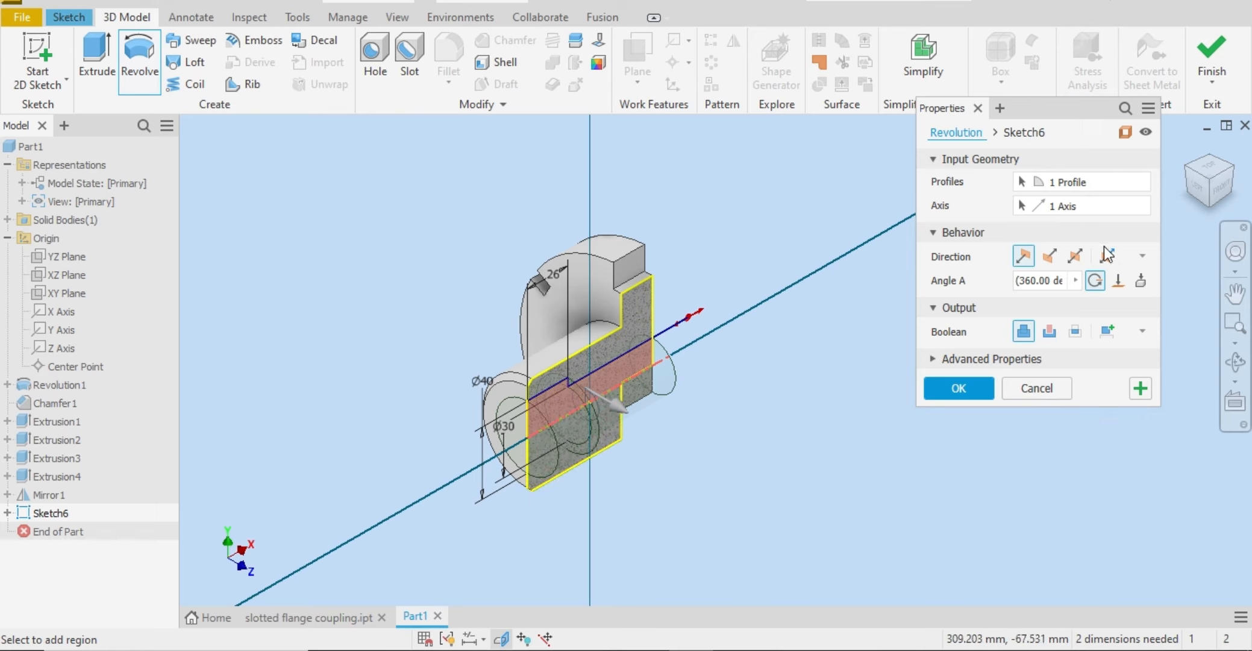
click(1046, 333)
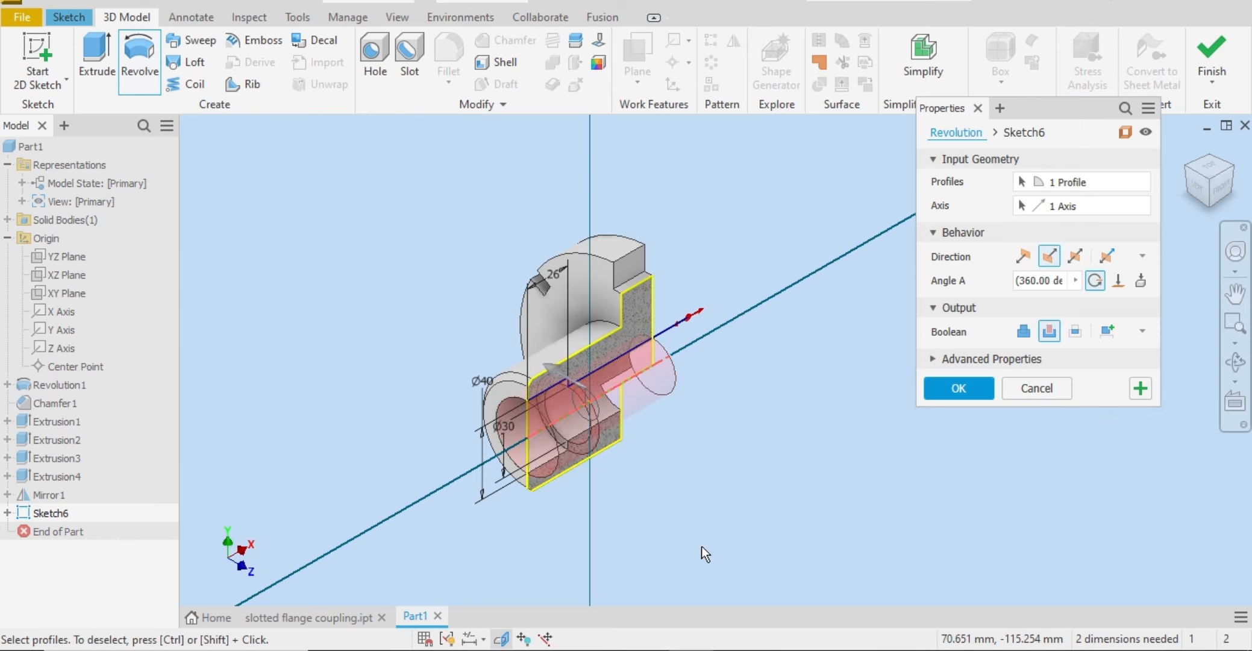
click(954, 395)
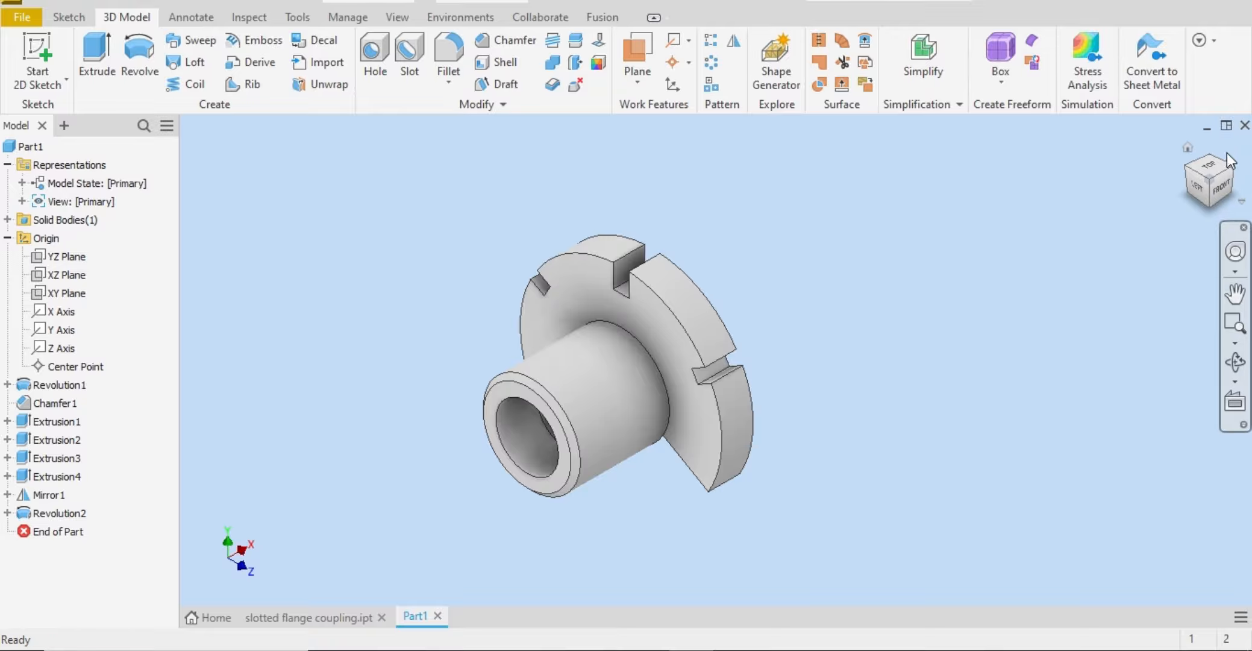
Step: Inspect the coupling's bore from both ends, and examine the hub's small radial hole in the Word drawing's isometric and section views
click(1235, 177)
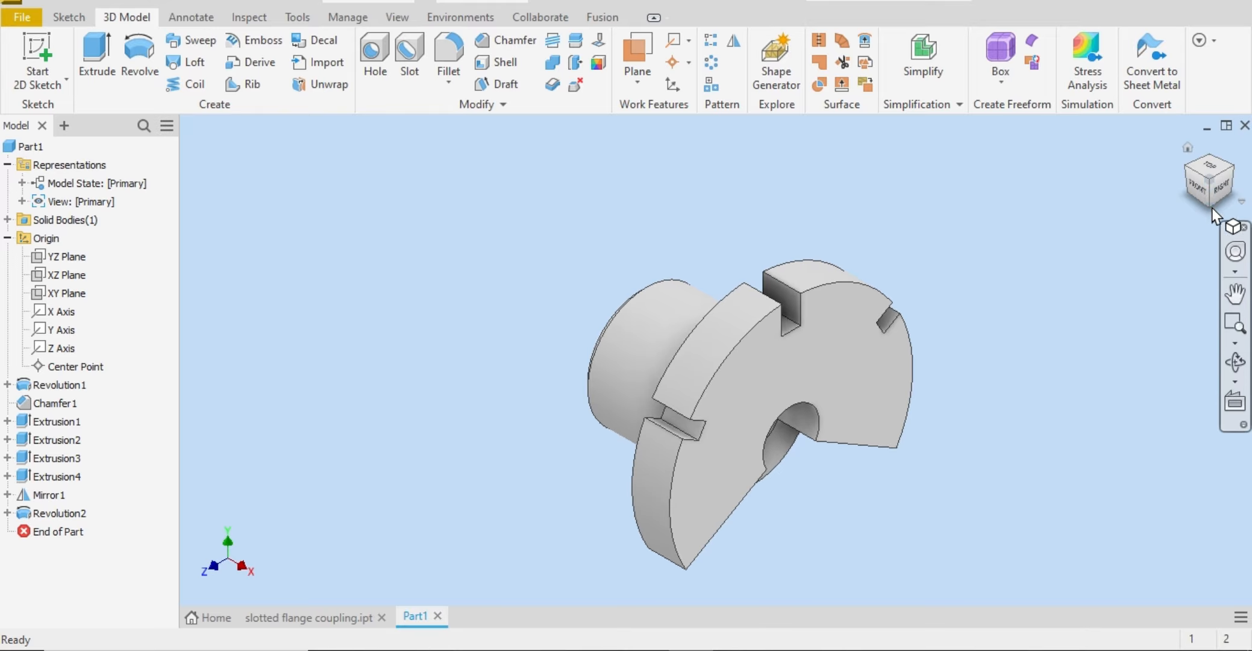
click(1225, 190)
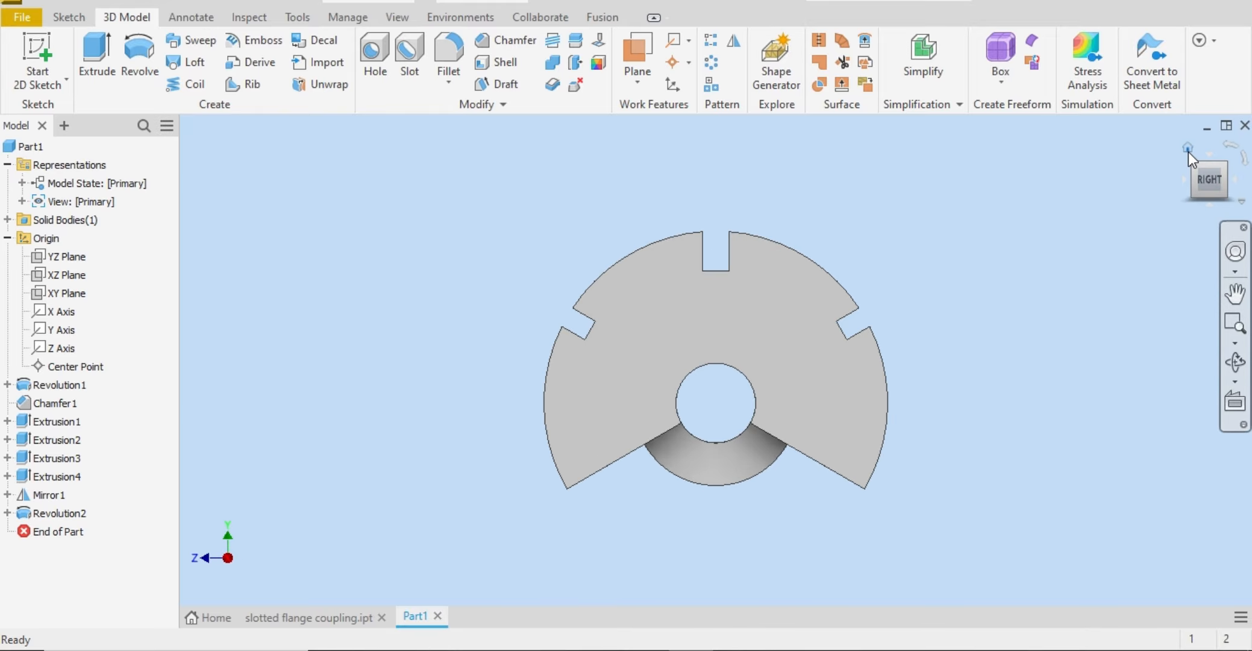
click(1194, 167)
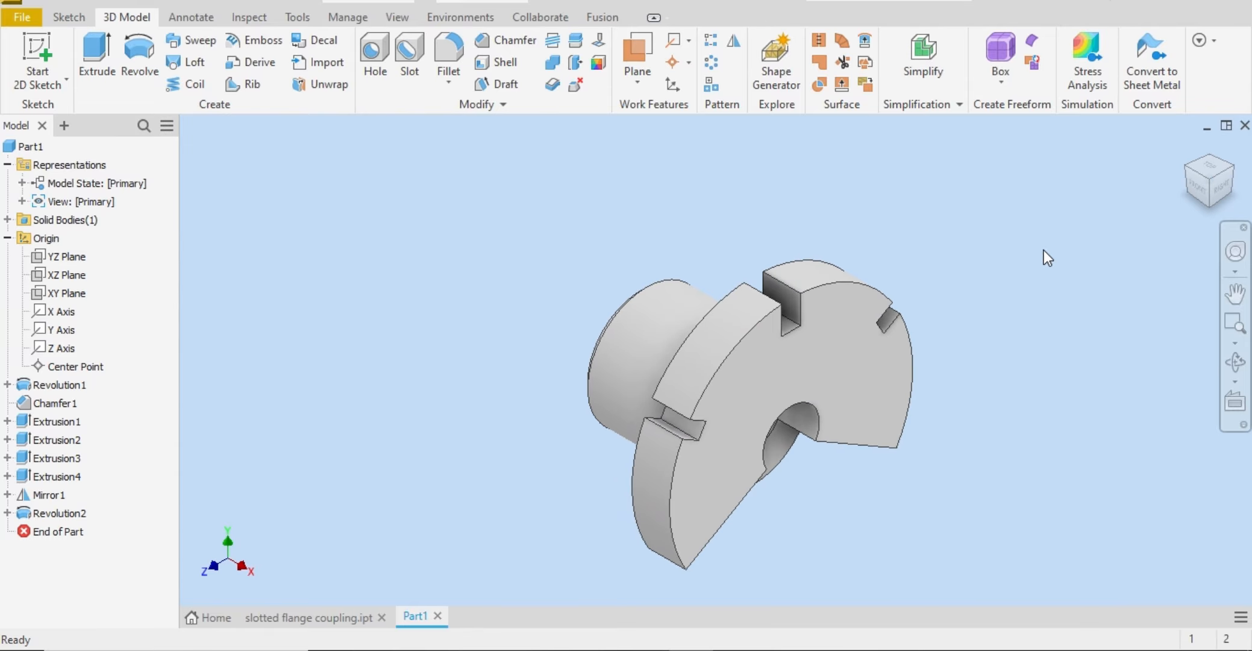
click(1186, 170)
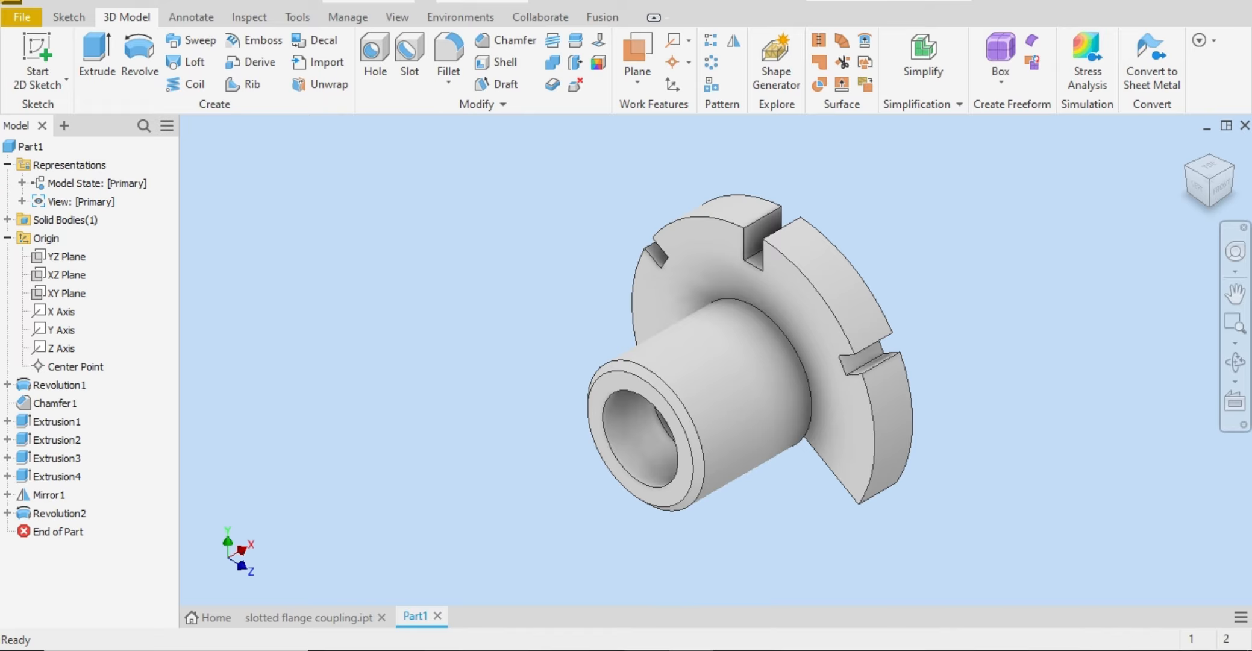
click(501, 650)
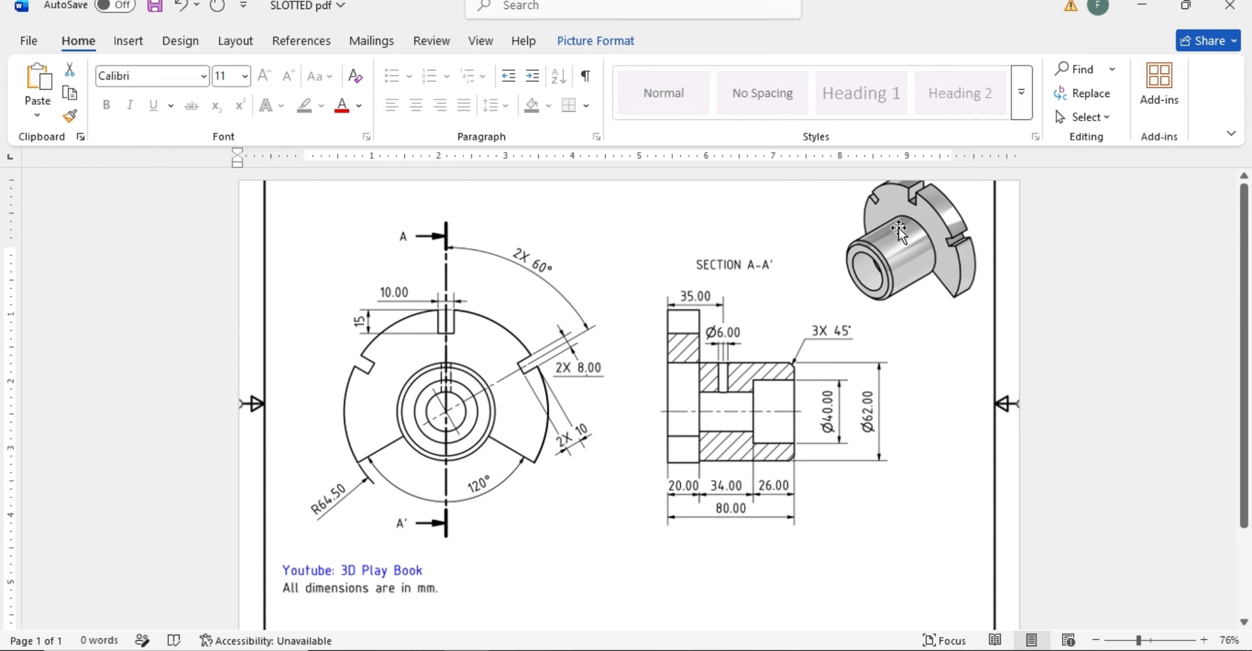
ctrl+scroll(902, 225, down, 4)
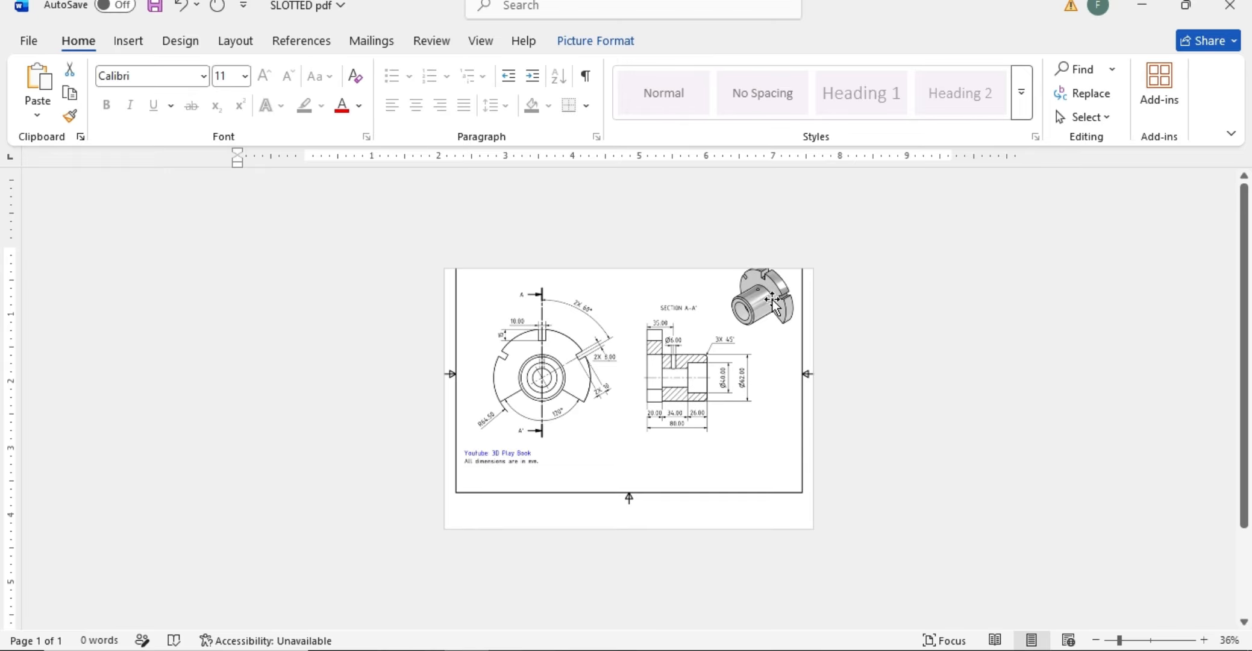
ctrl+scroll(770, 303, up, 1)
ctrl+scroll(770, 303, up, 7)
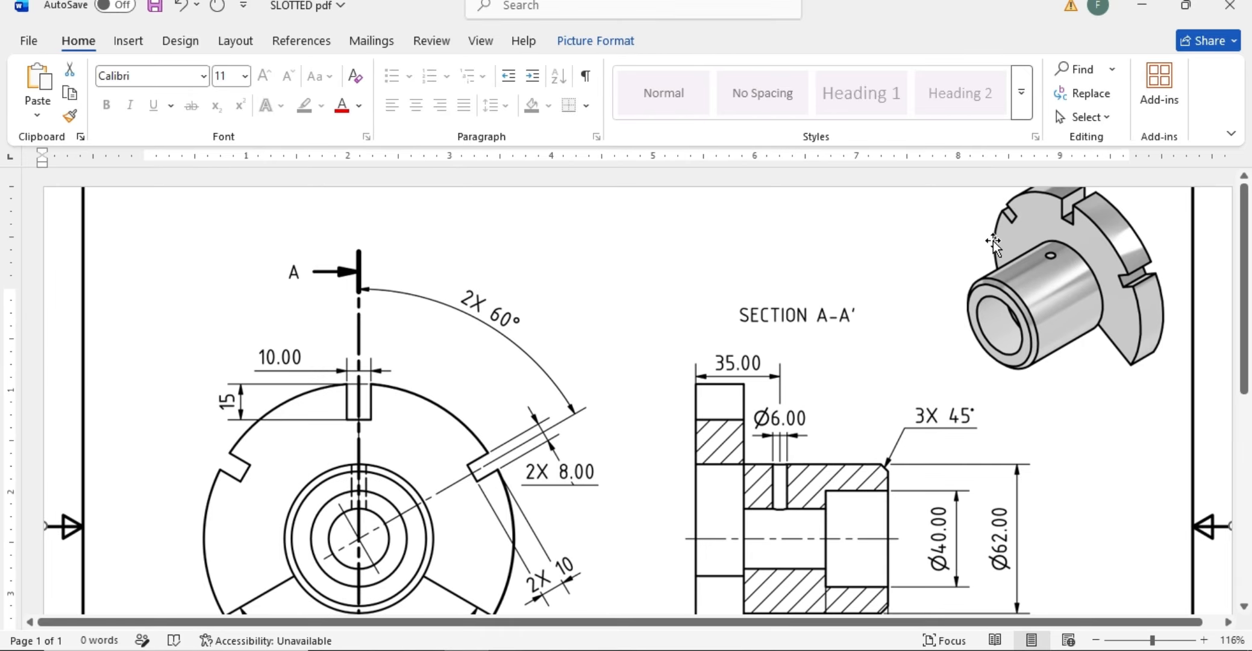
drag(898, 275, 879, 302)
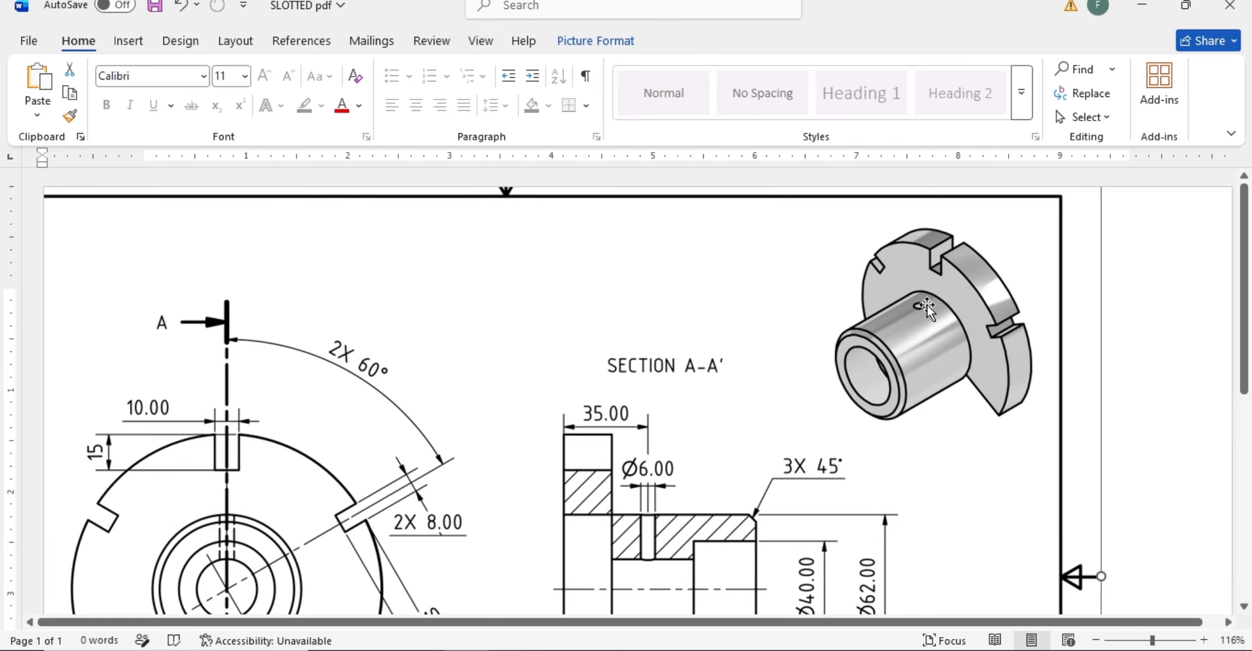
drag(655, 452, 712, 281)
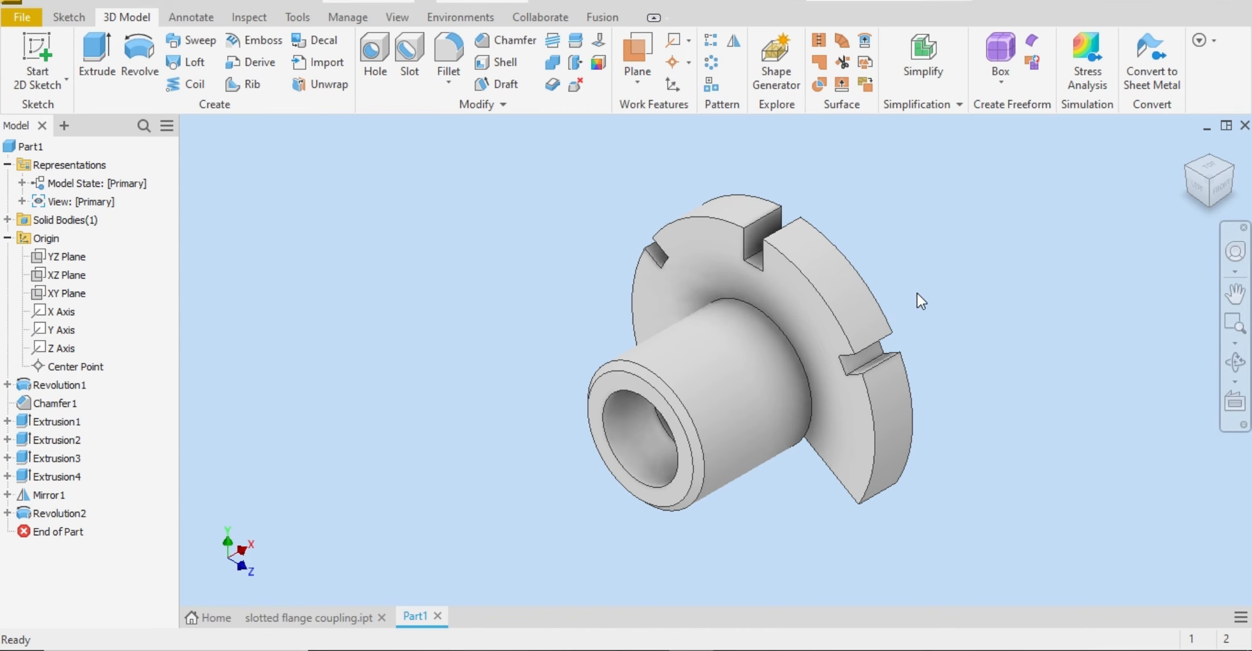
Step: Create a work plane tangent to the hub's outer cylindrical surface and parallel to the XZ plane, and check it from the hub end
click(637, 81)
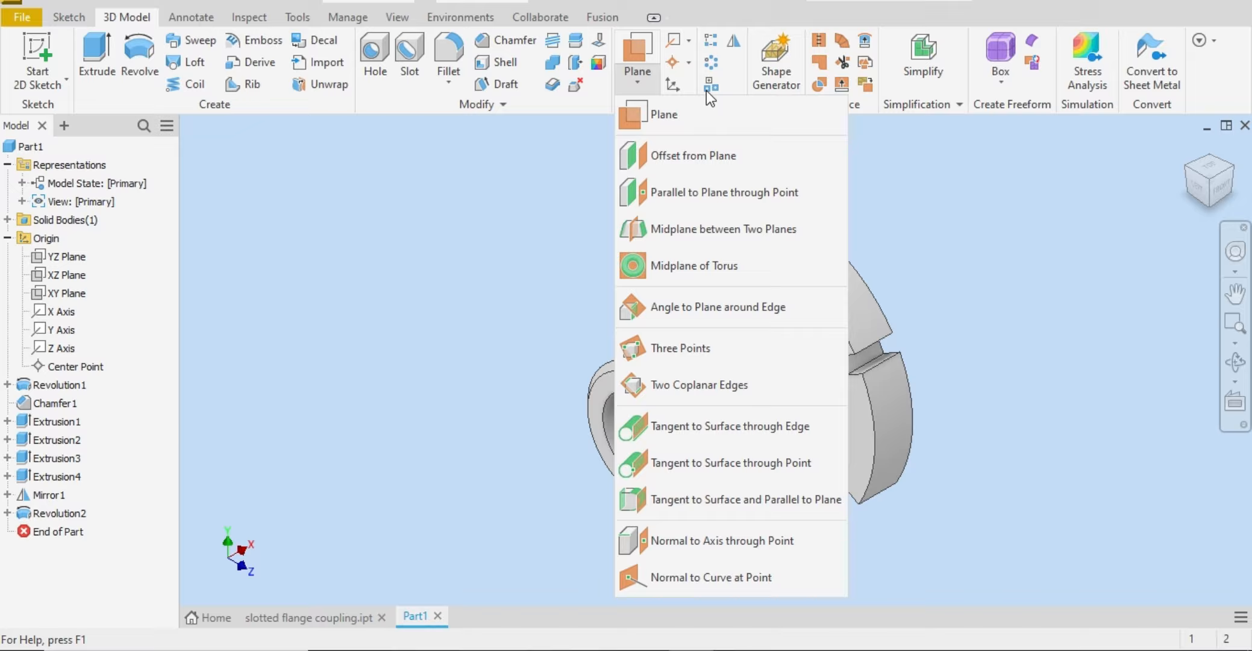
click(669, 118)
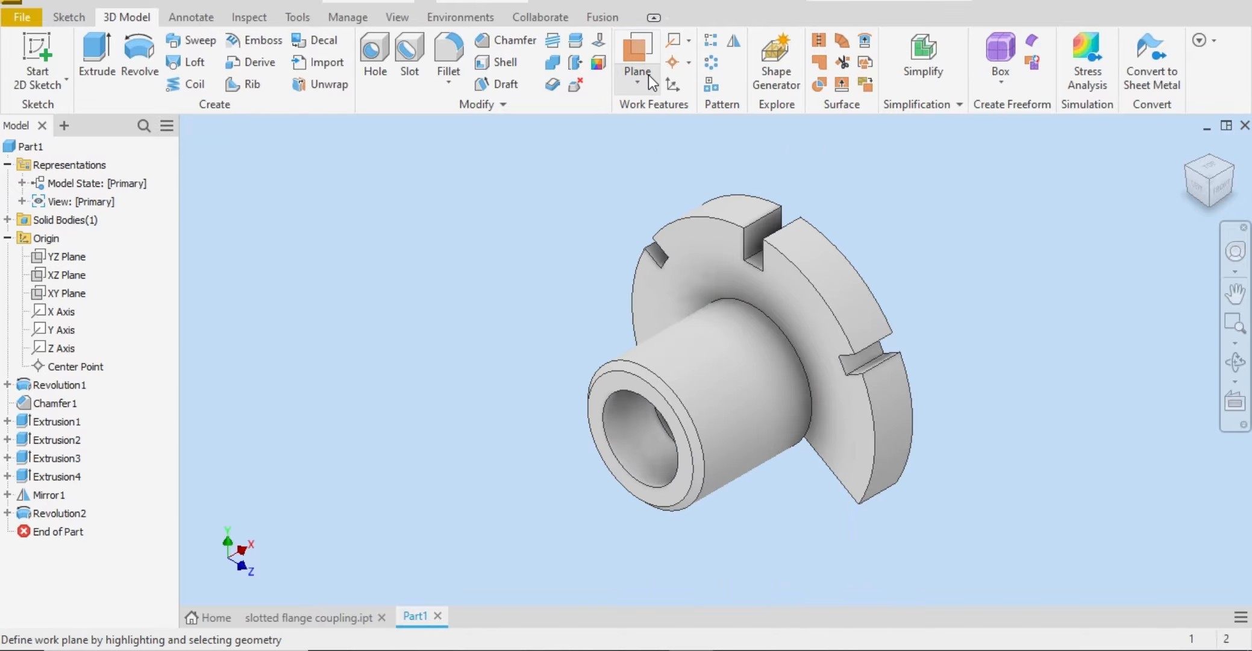
click(685, 341)
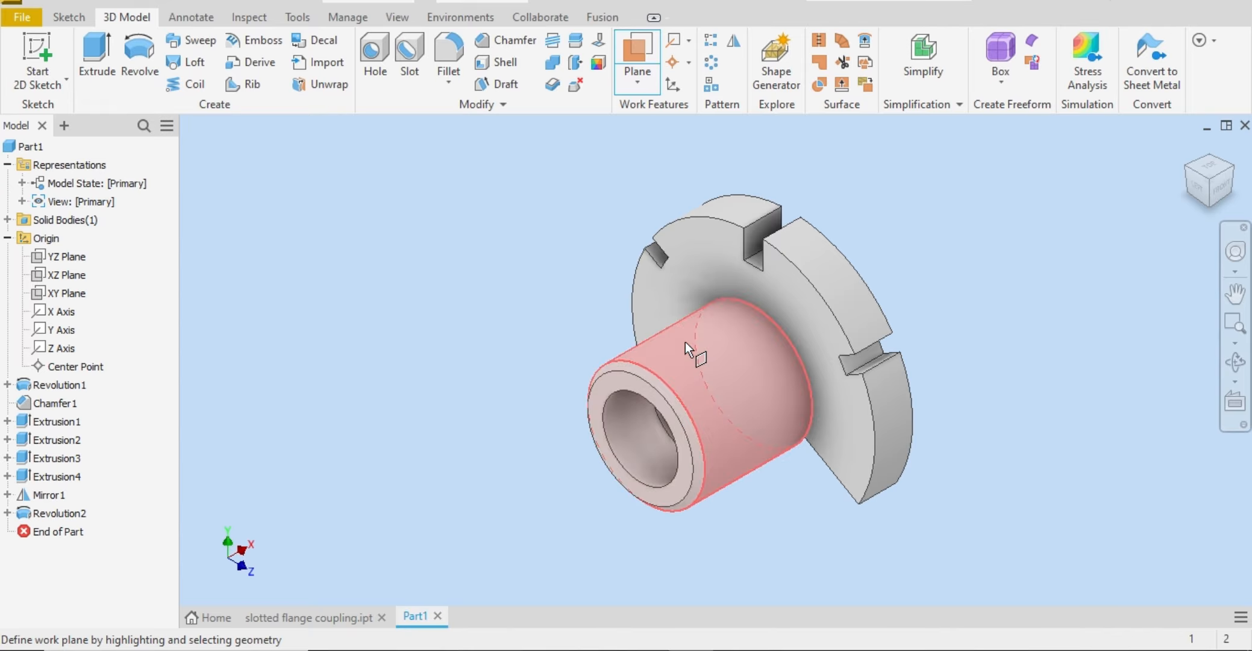
click(78, 276)
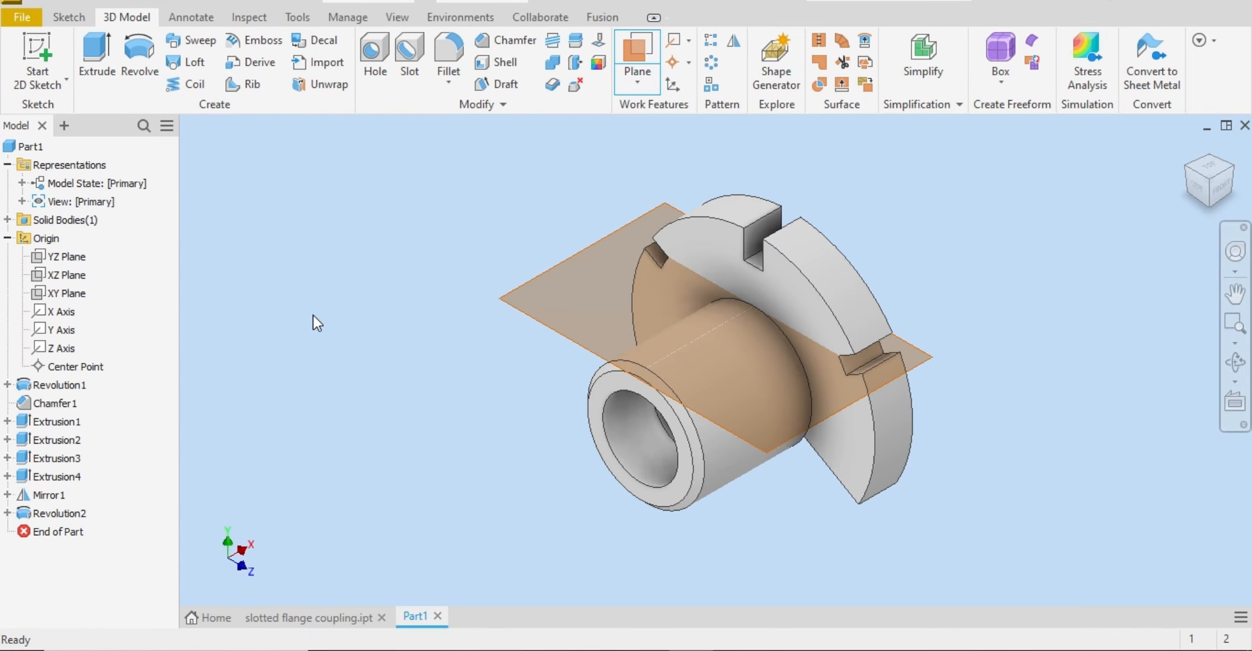
click(1196, 188)
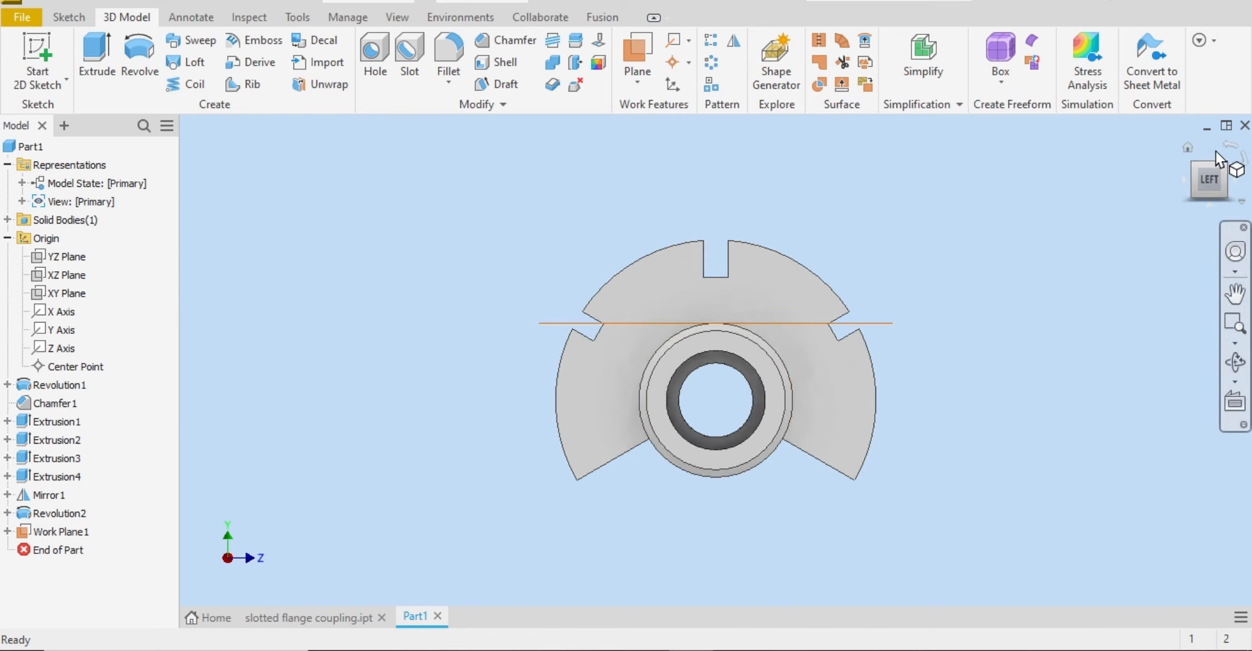
Step: Start a sketch on the work plane tangent to the hub and project the part's X axis into it
click(1223, 170)
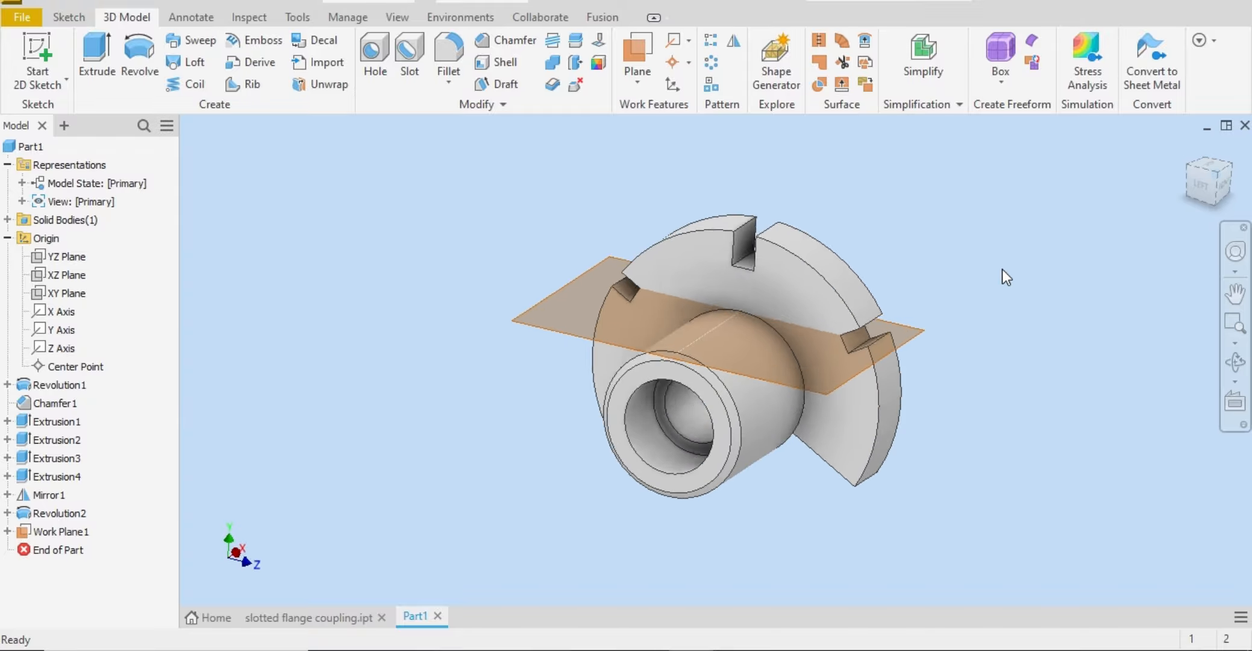
click(578, 262)
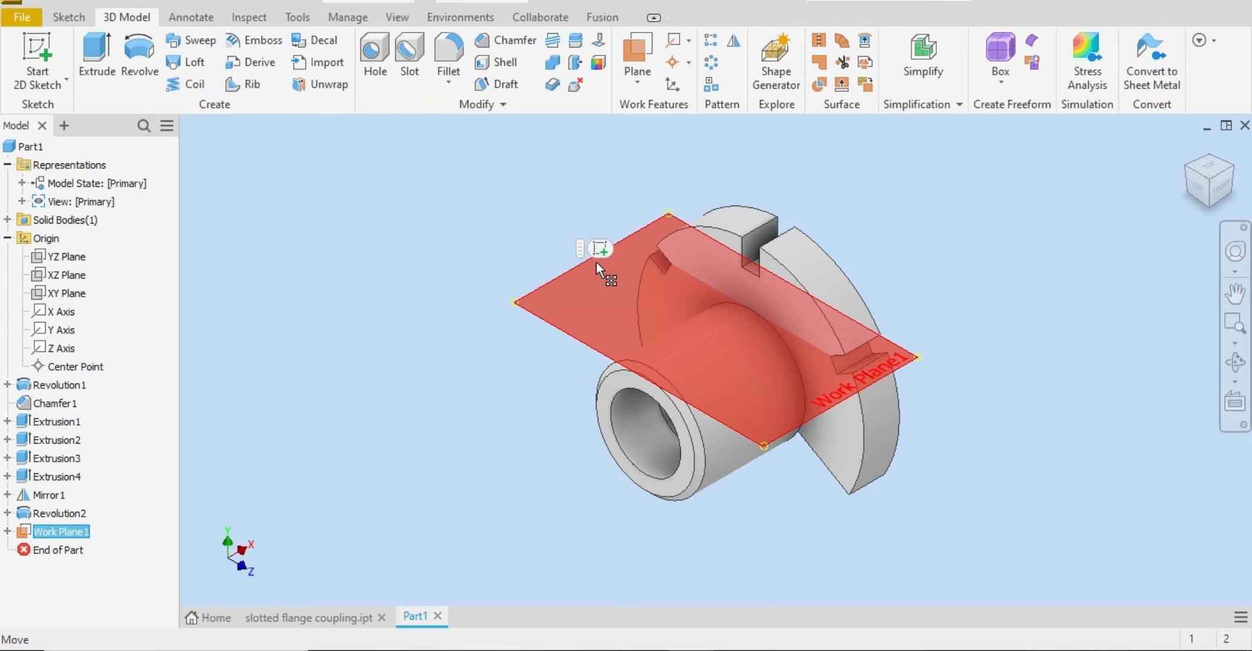
click(601, 248)
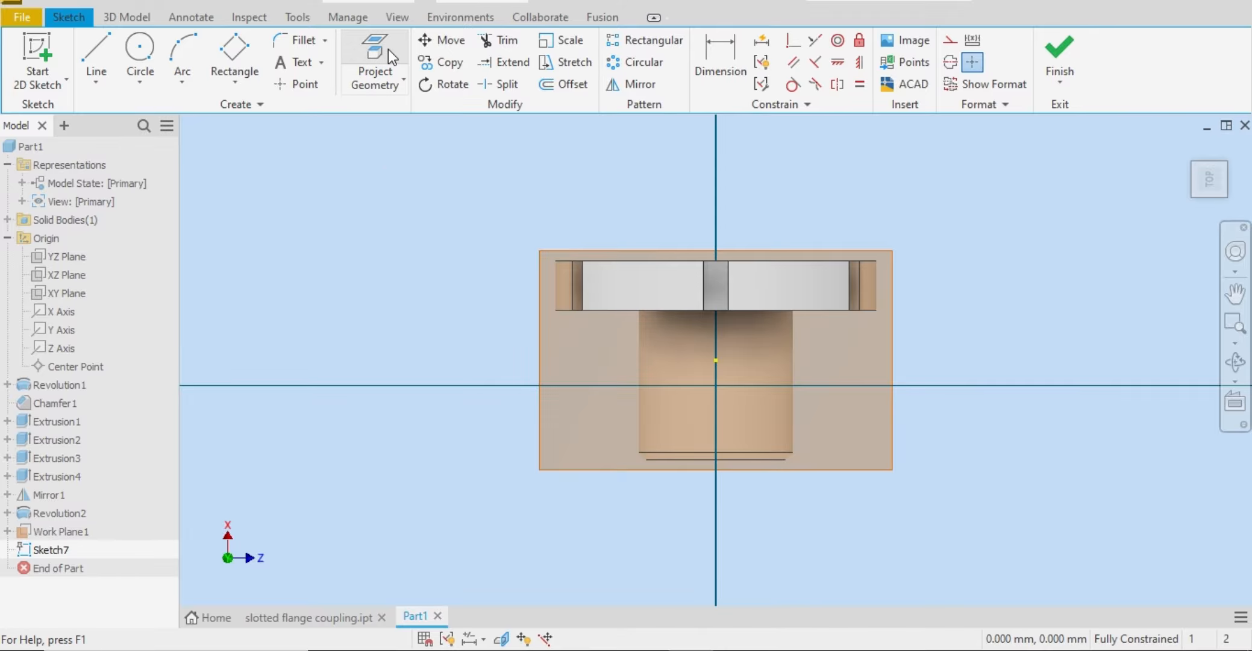
click(379, 55)
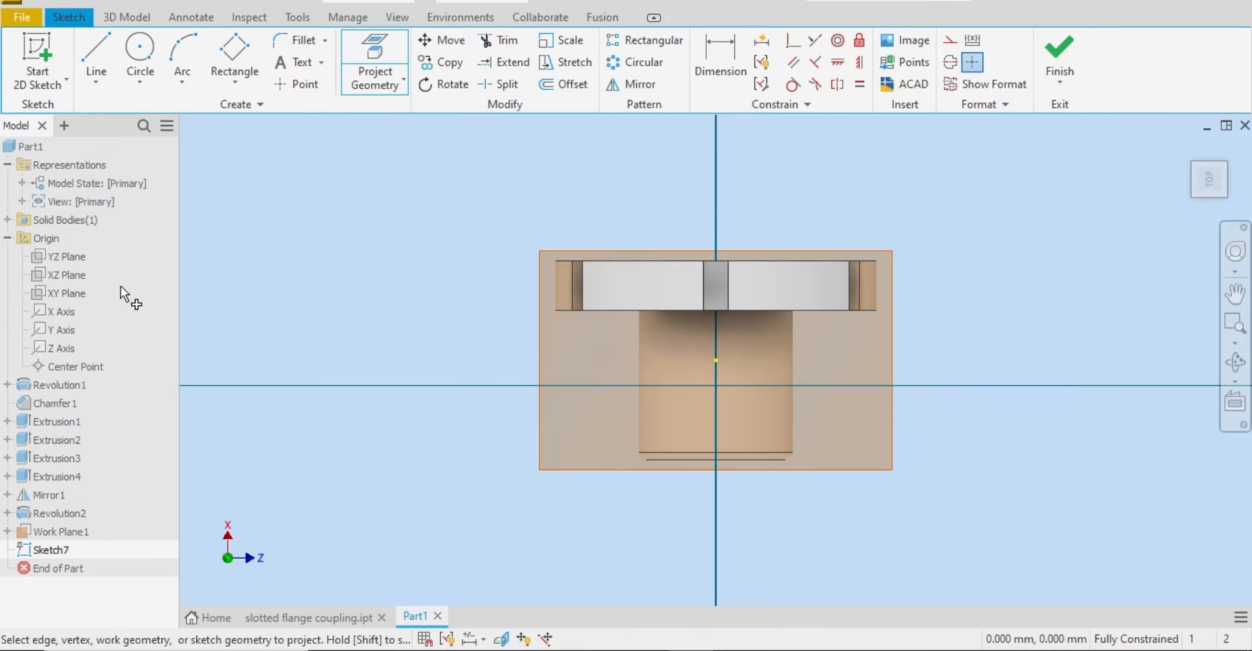
click(62, 317)
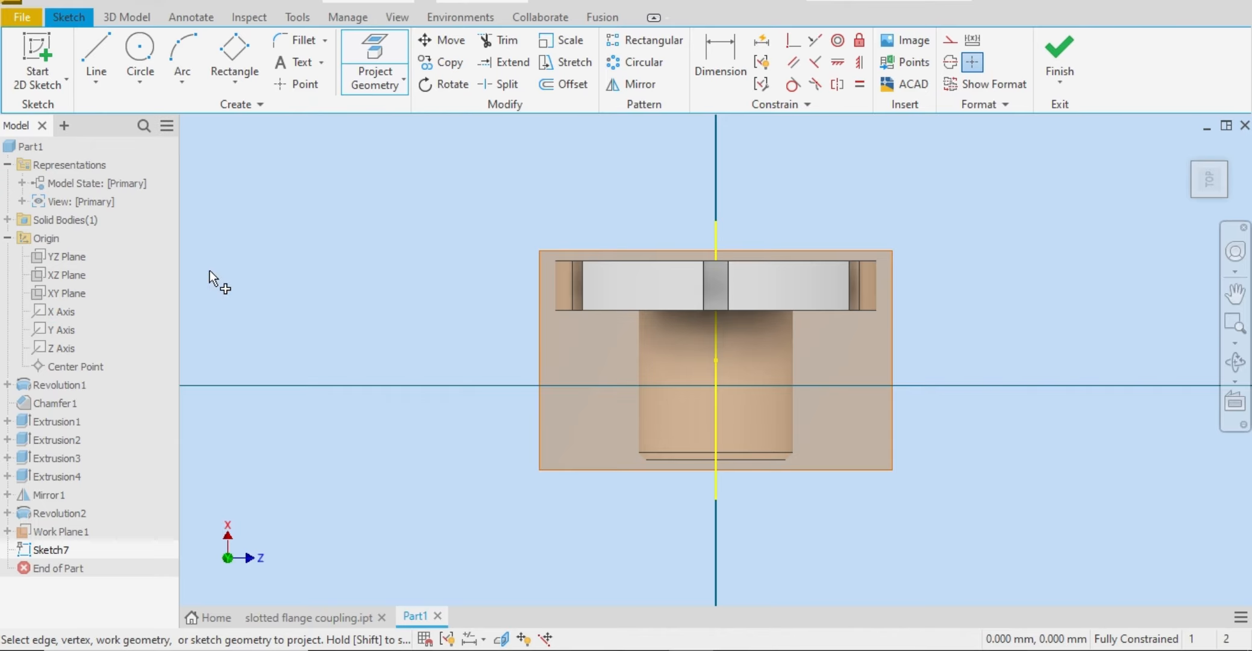
right_click(311, 263)
click(371, 259)
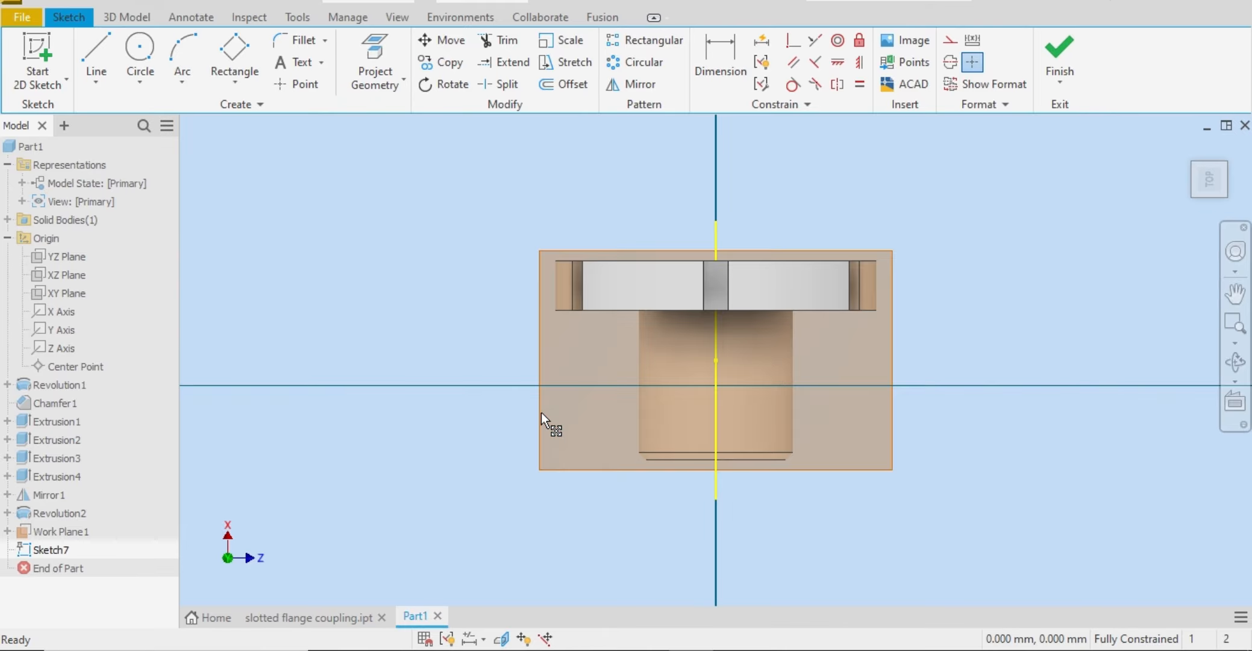
Step: Convert the projected axis to a construction line and place a sketch point on it over the hub, near the flange
click(717, 358)
click(950, 60)
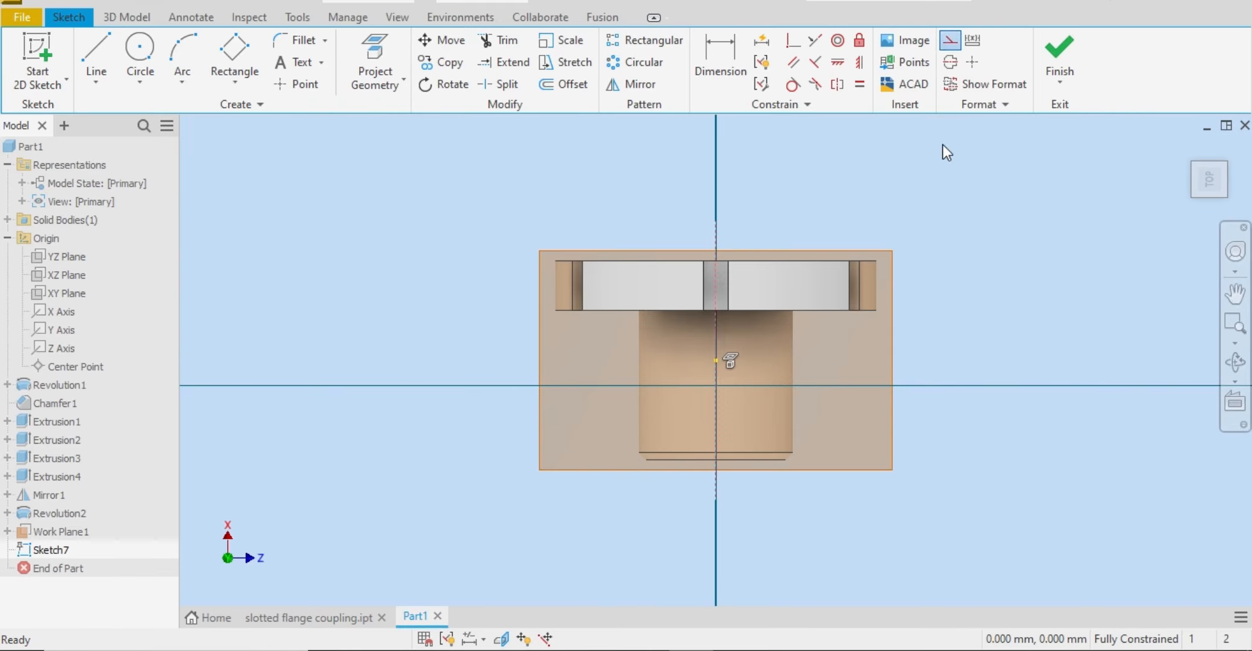
click(296, 86)
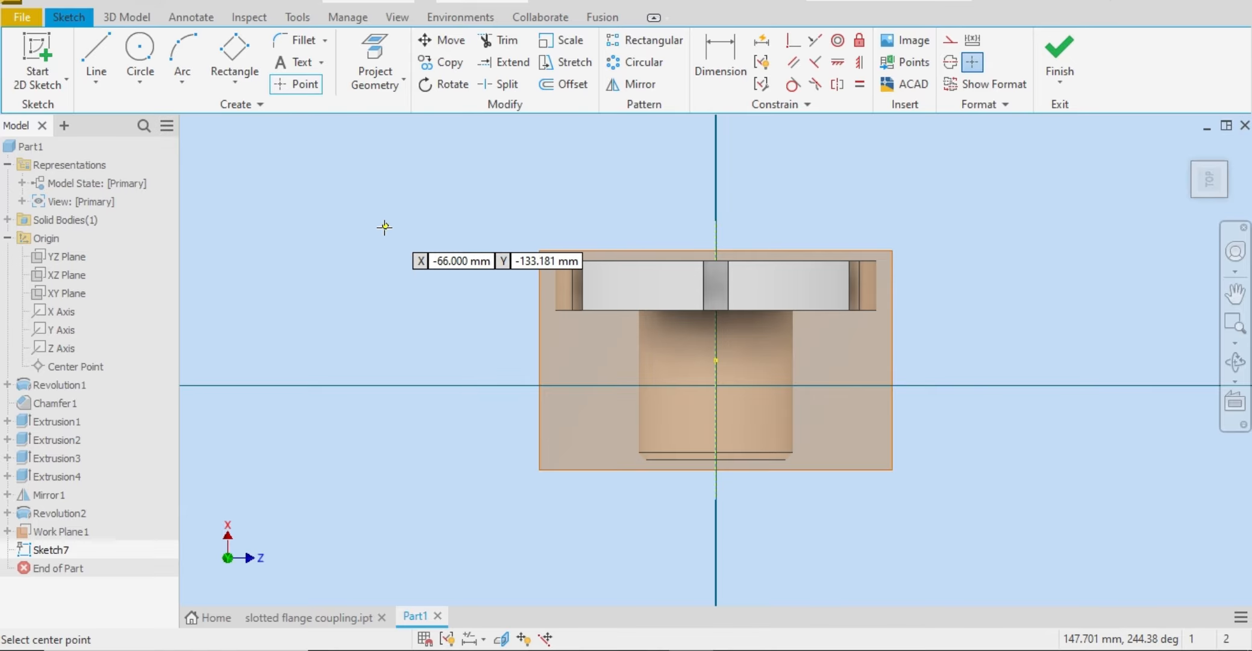
click(716, 342)
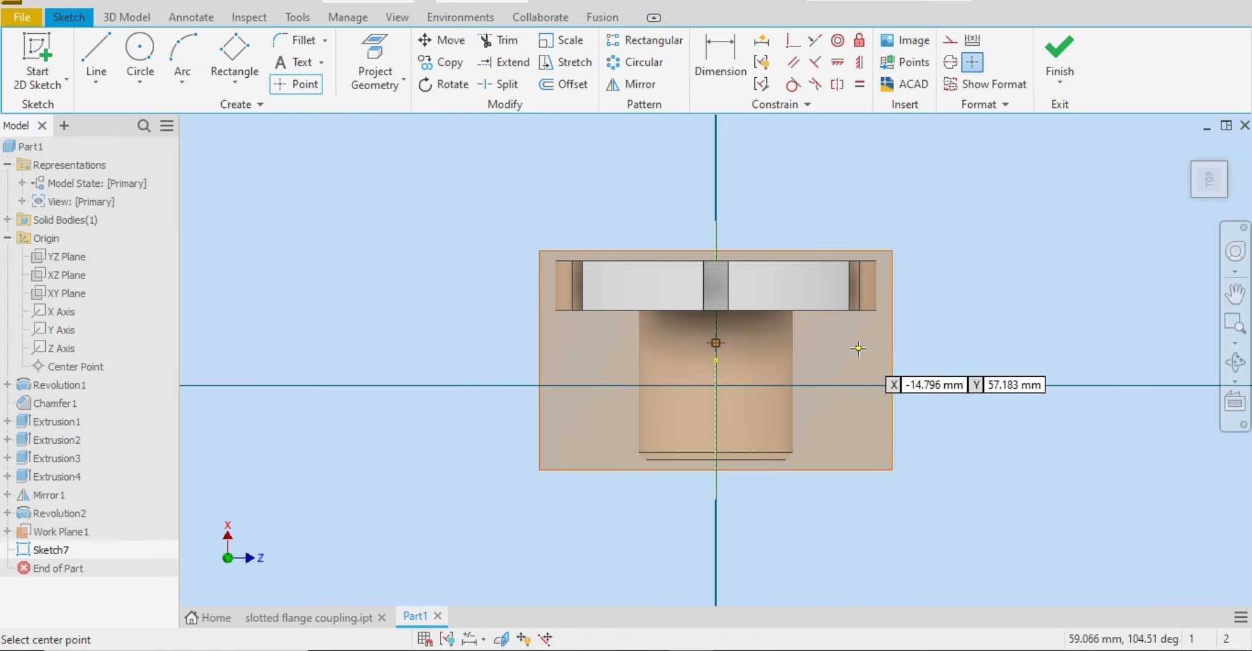
right_click(862, 345)
click(922, 355)
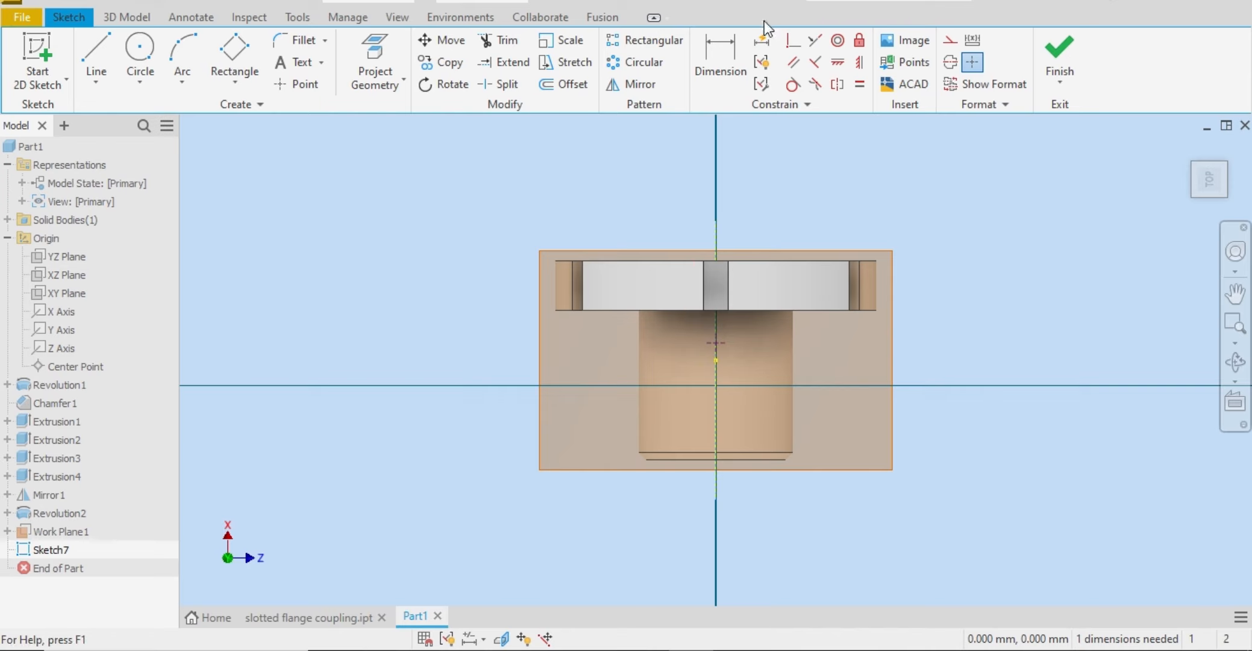
Step: Dimension the point 35 mm from the flange's outer face along the axis, and finish the sketch
click(720, 57)
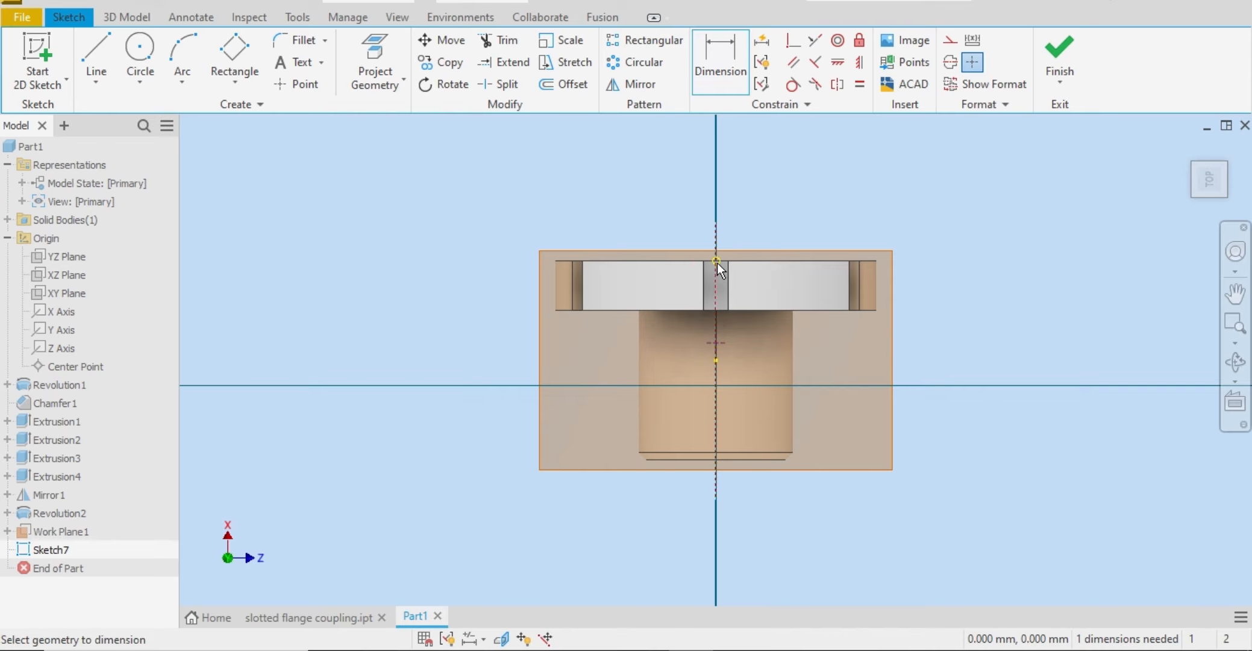
click(723, 343)
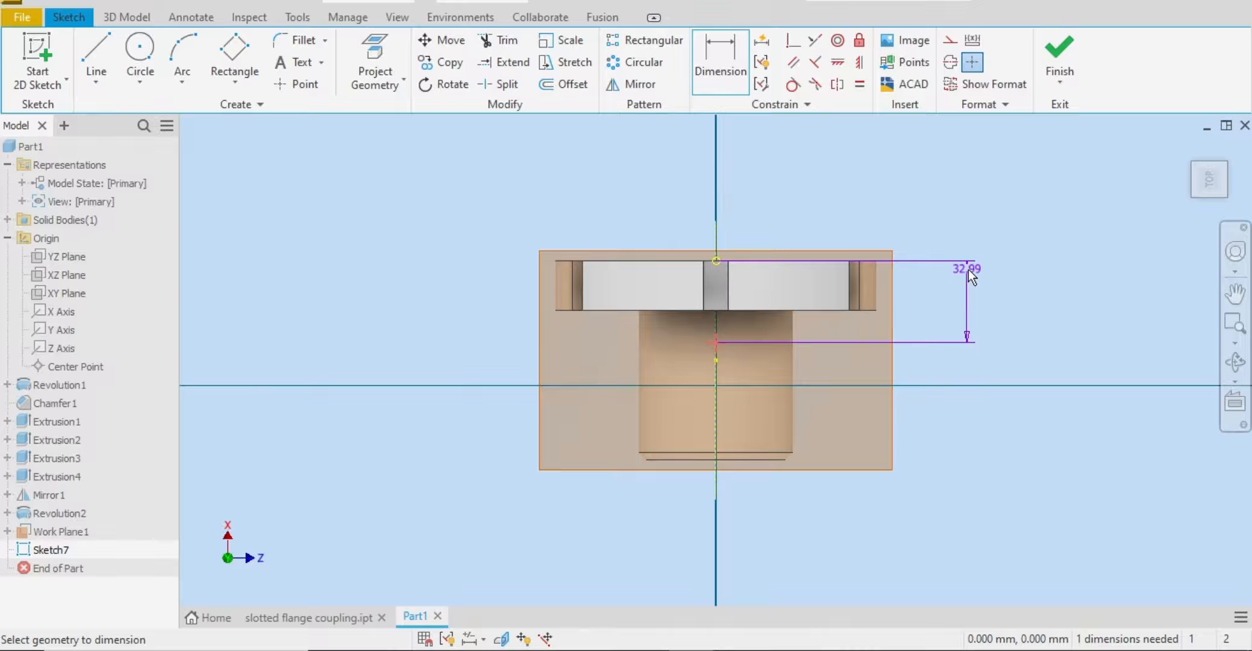
click(975, 285)
text(35)
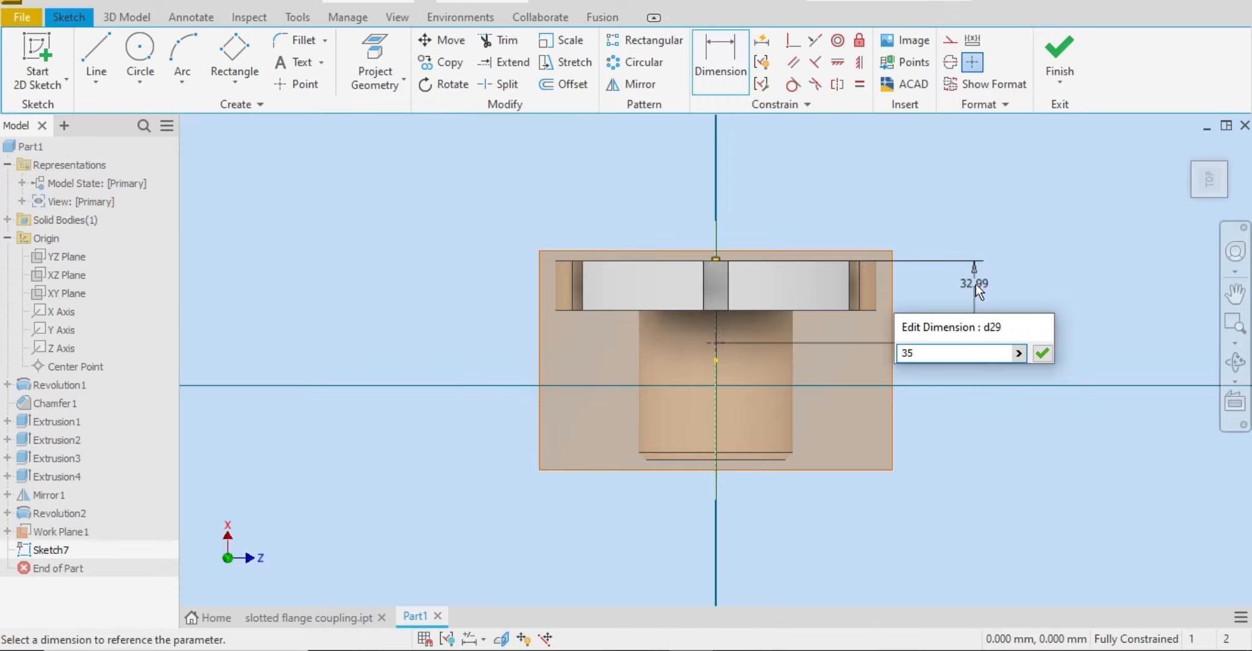
key(Return)
click(1059, 58)
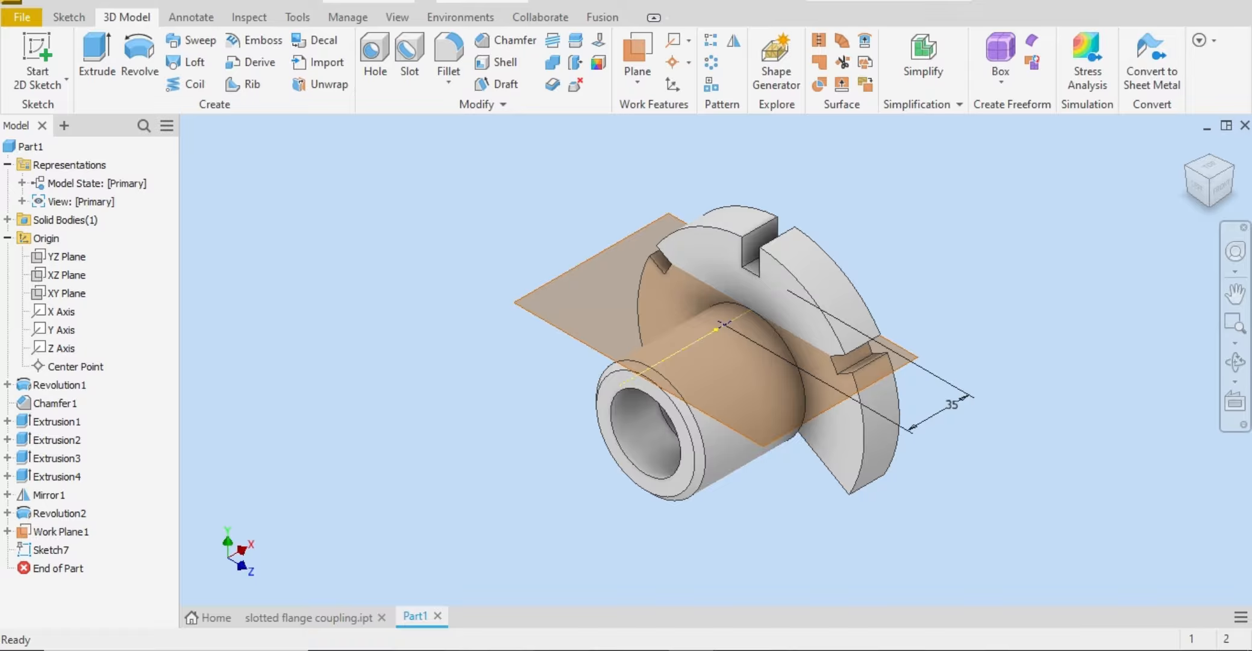
Step: Check the radial hole's diameter in the Word drawing, then set up a simple 6 mm hole with To termination at the sketch point
key(alt+Tab)
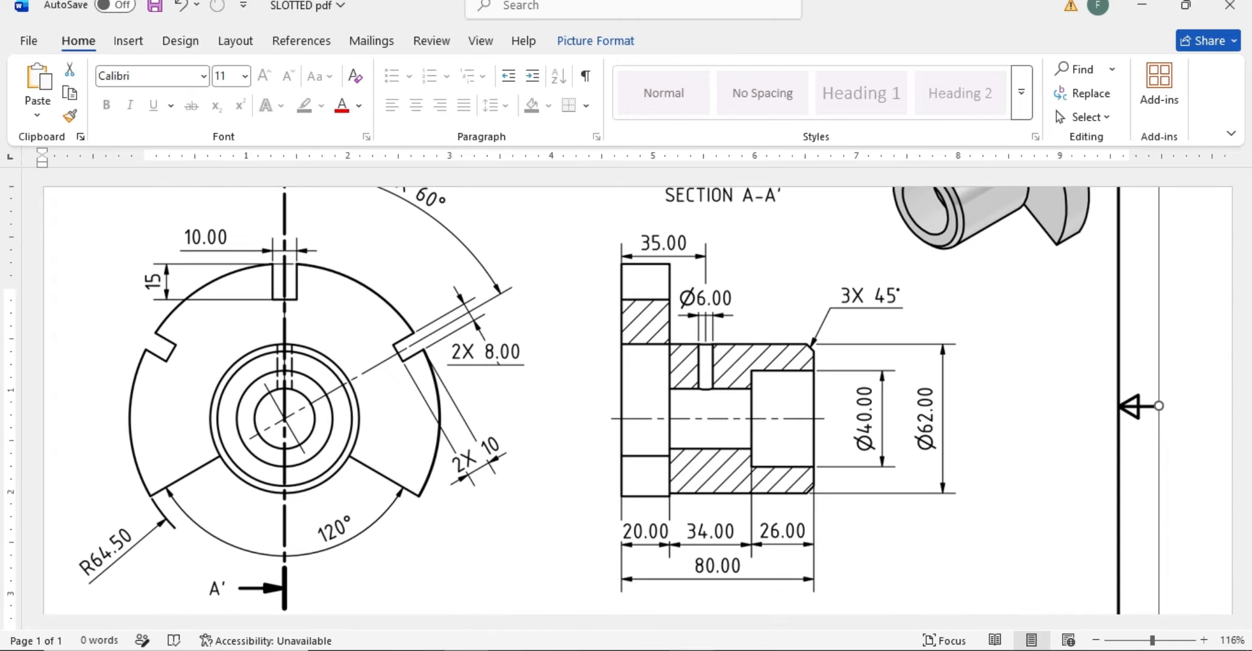
click(691, 649)
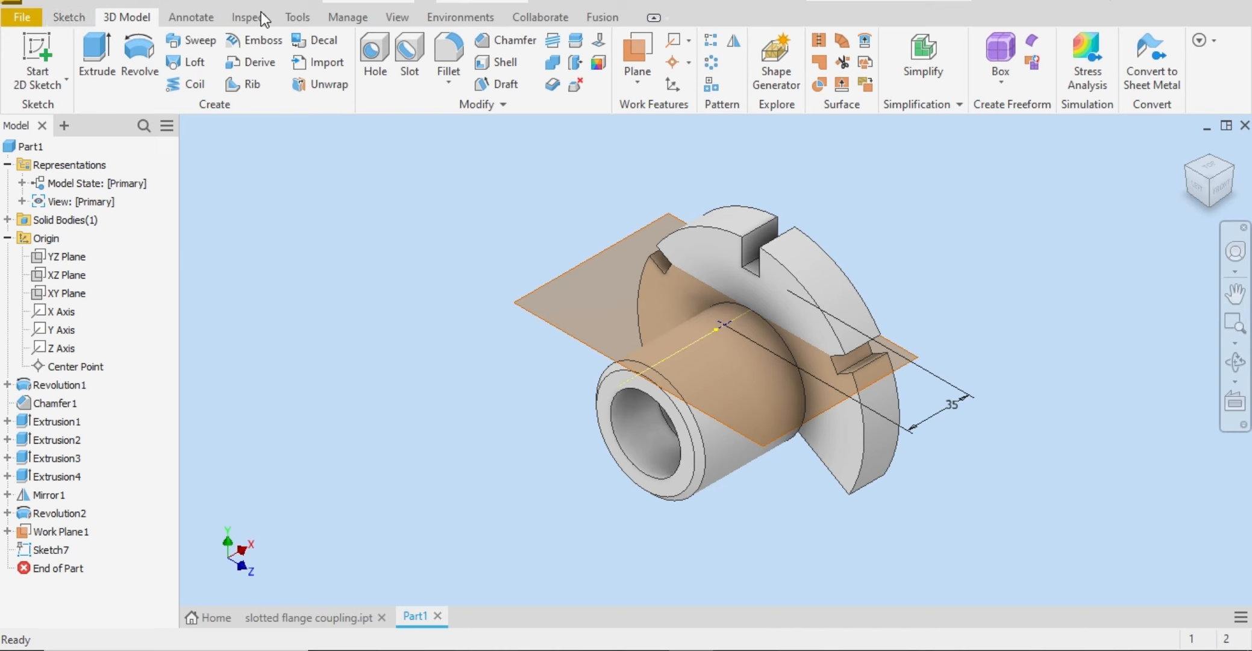
click(389, 61)
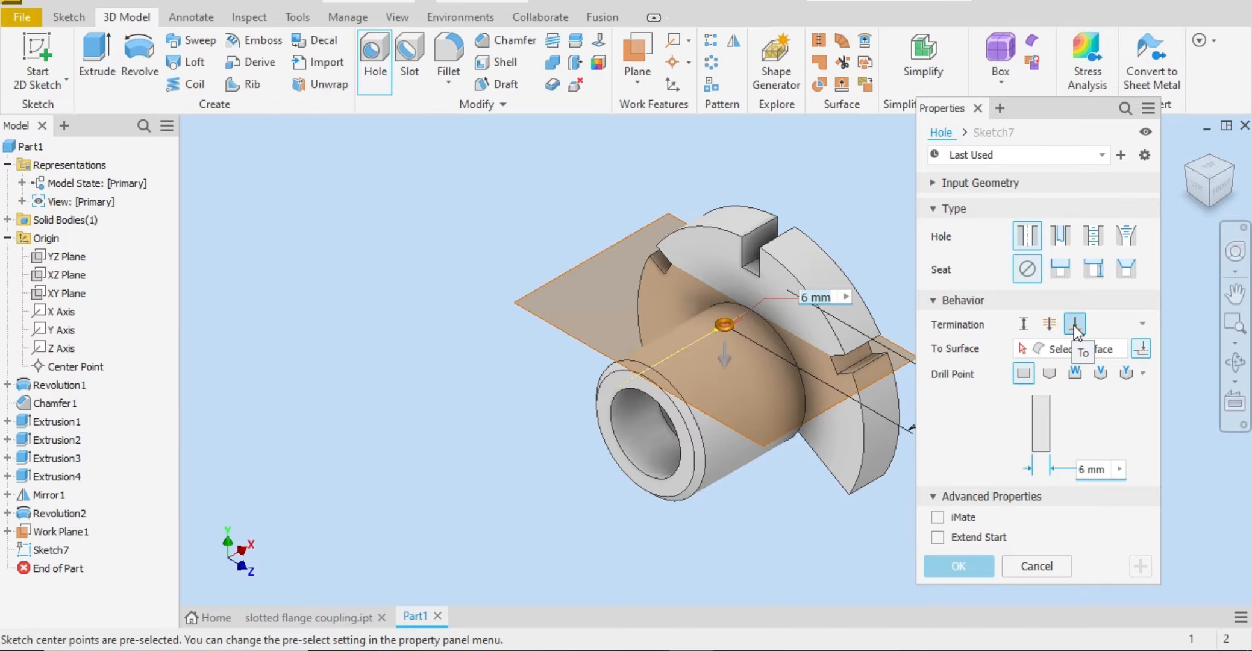
click(1209, 210)
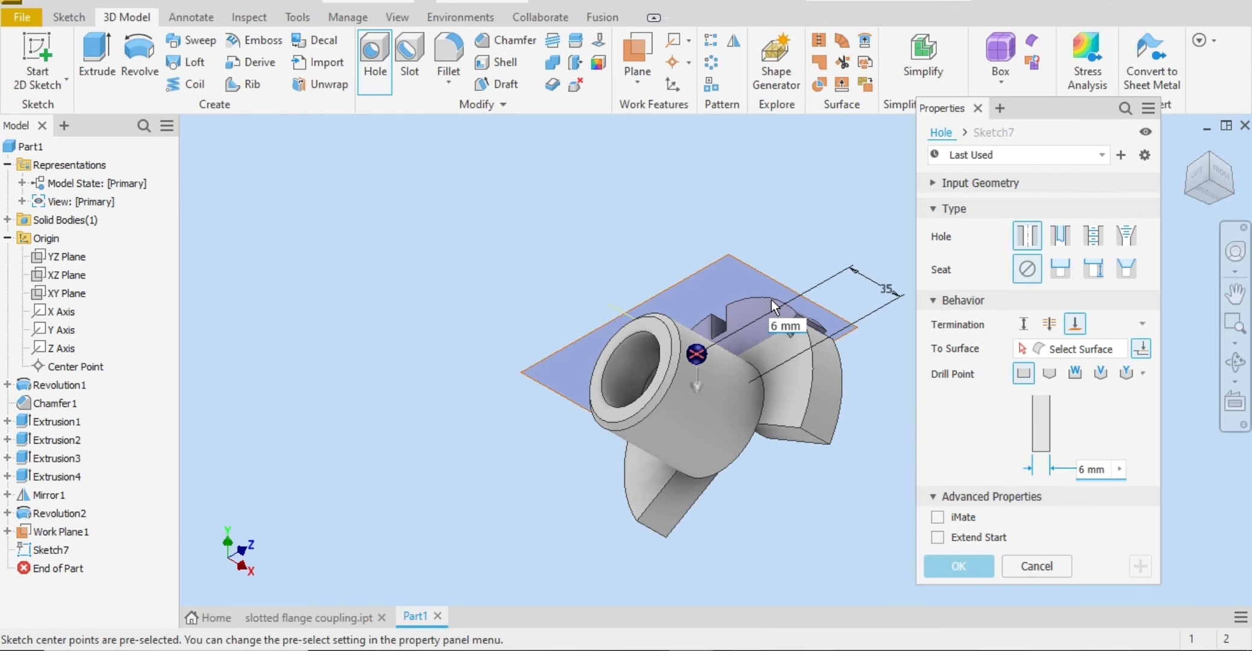
scroll(637, 357, down, 5)
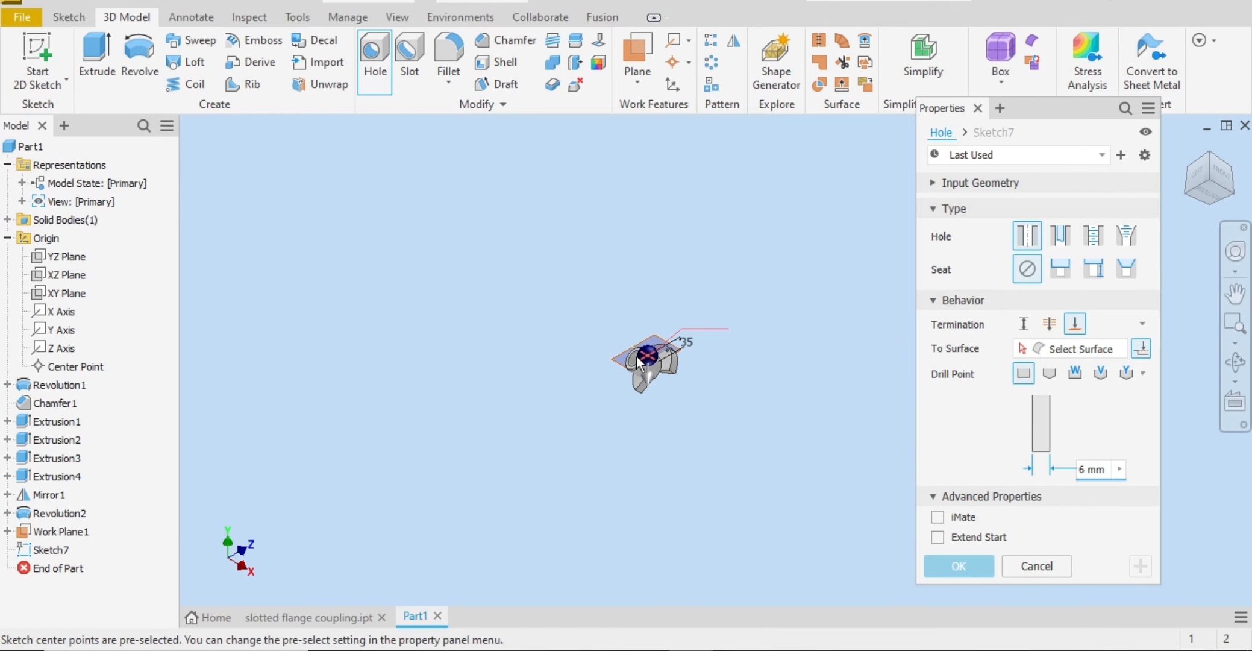
scroll(637, 357, up, 10)
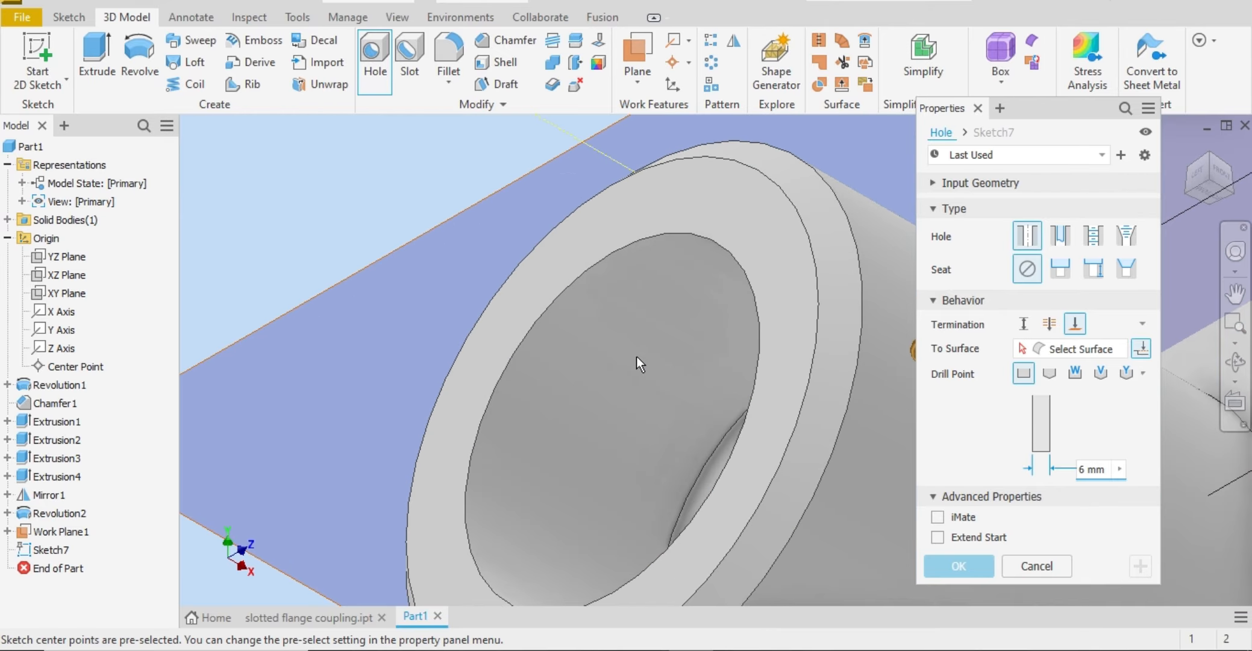
click(1235, 361)
drag(742, 388, 809, 397)
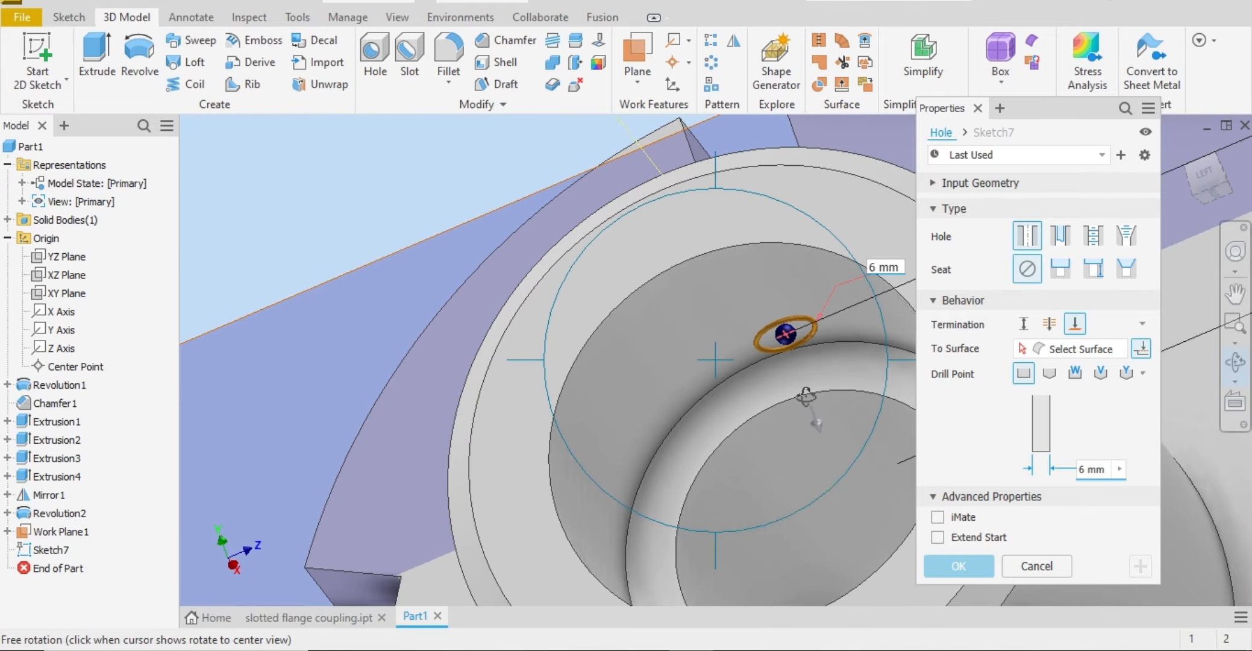
right_click(809, 397)
click(853, 397)
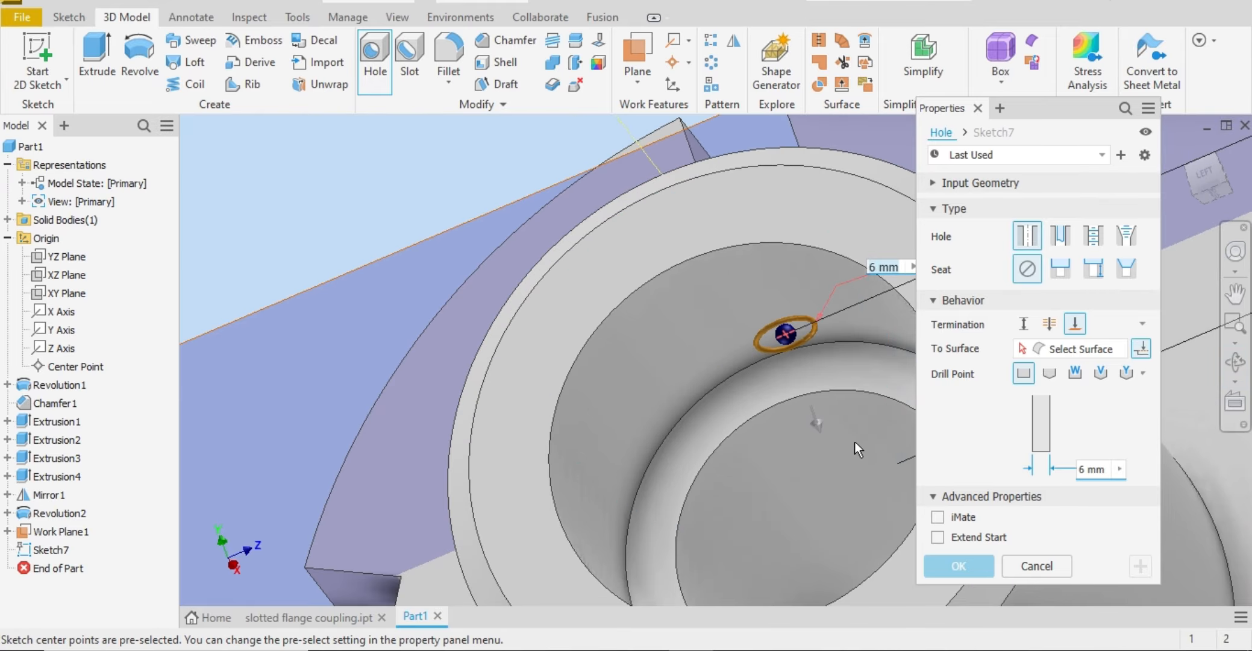
Step: End the 6 mm hole at the smaller bore's inner cylindrical surface using To termination, and create it
click(1048, 324)
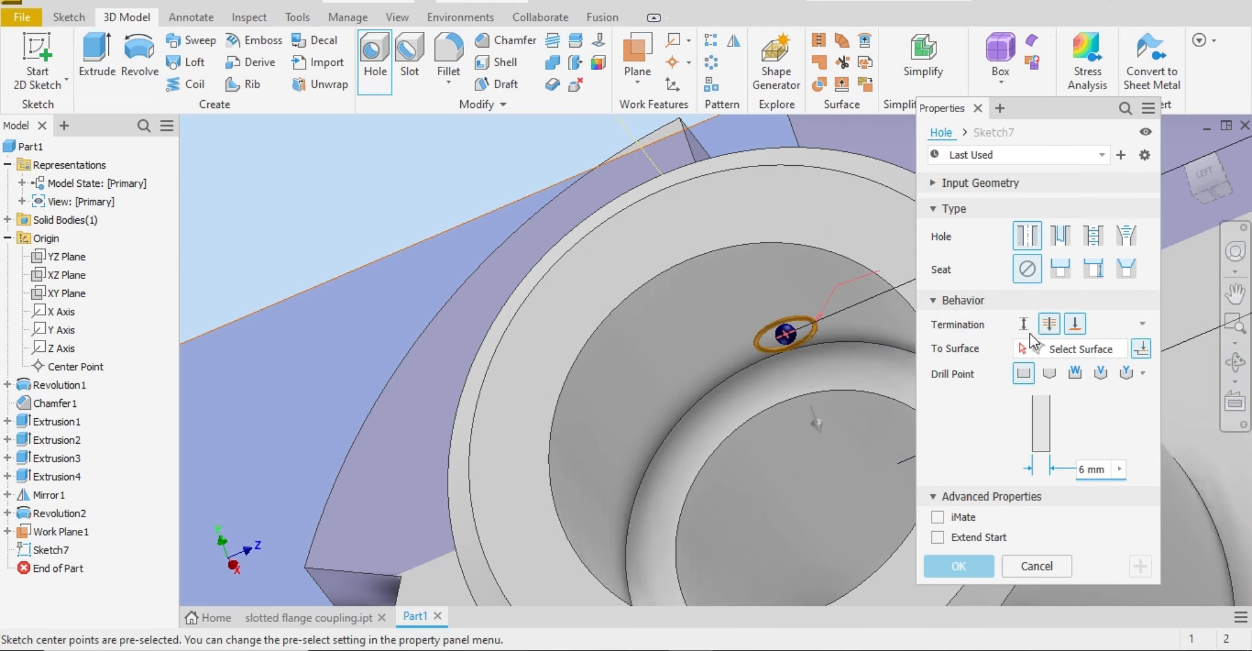
click(1075, 326)
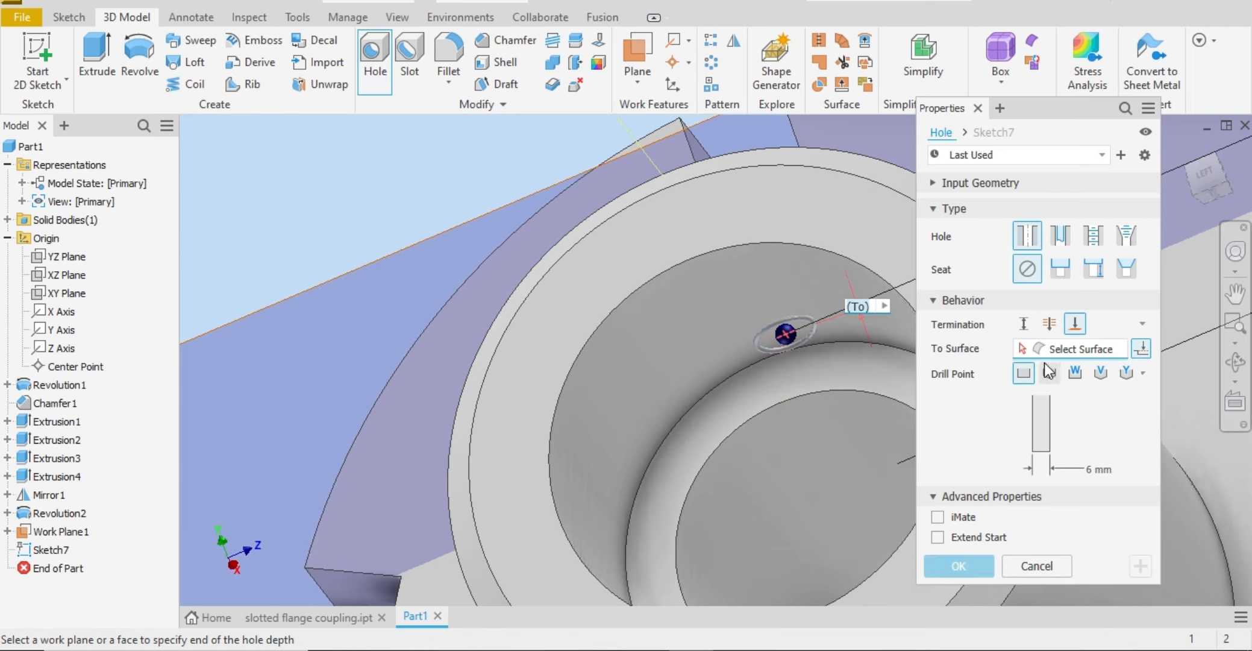
click(801, 454)
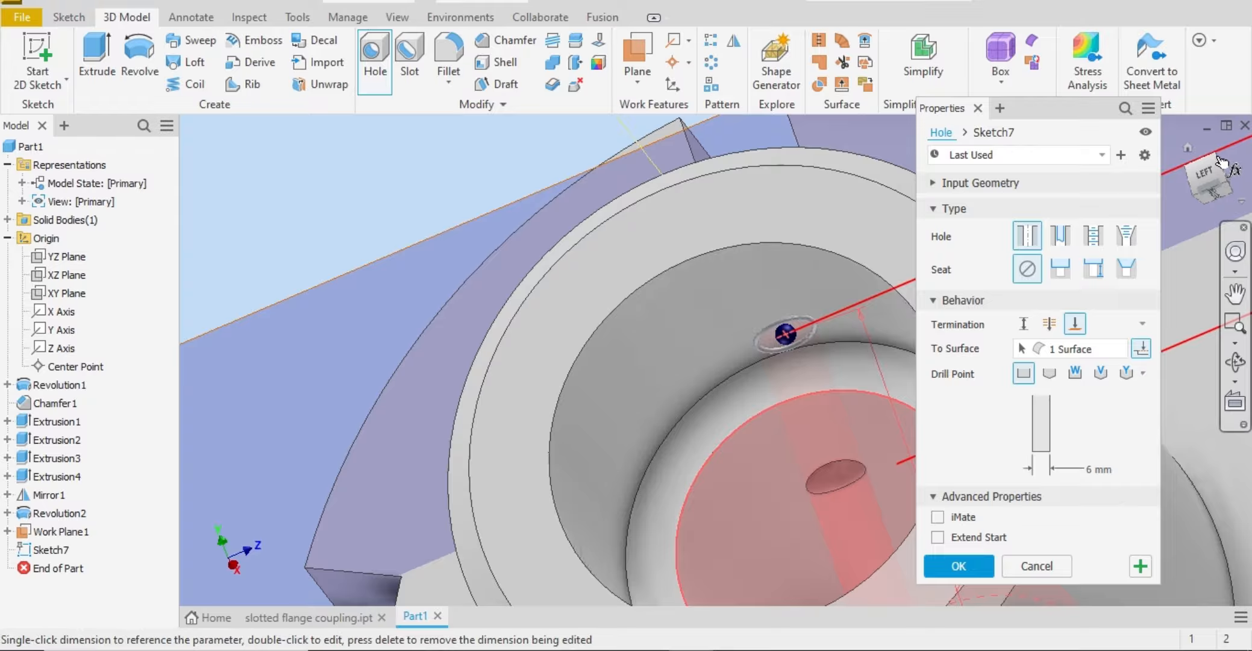
click(1236, 371)
drag(811, 320, 797, 384)
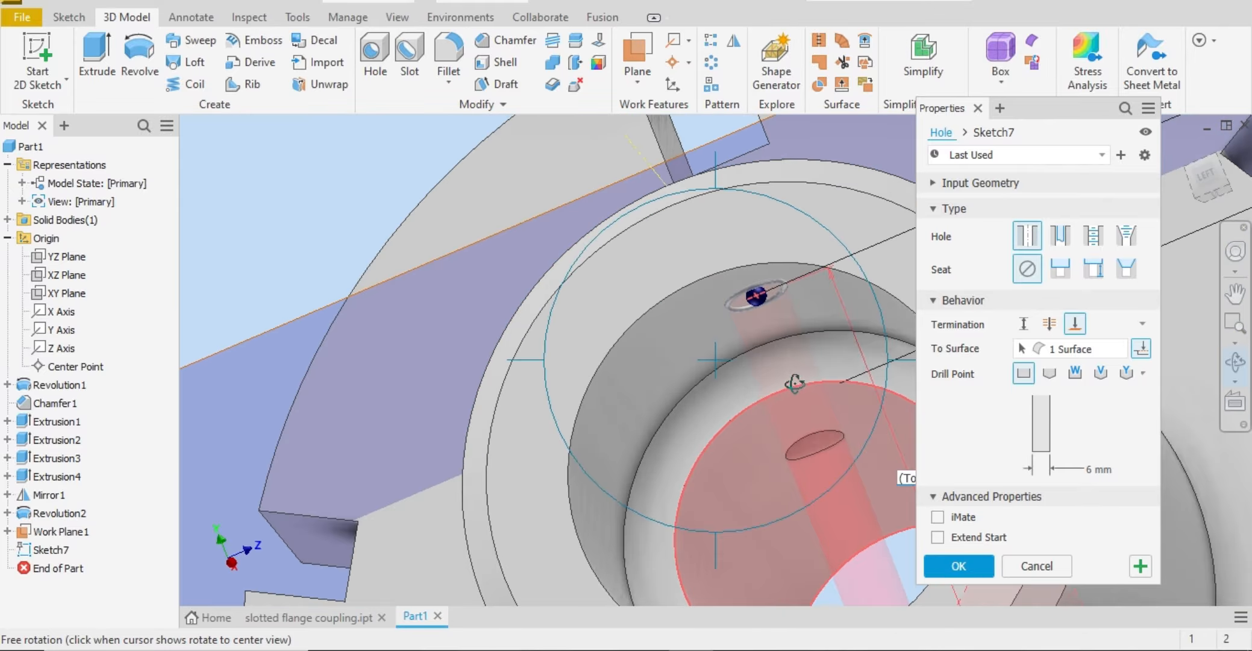
click(982, 562)
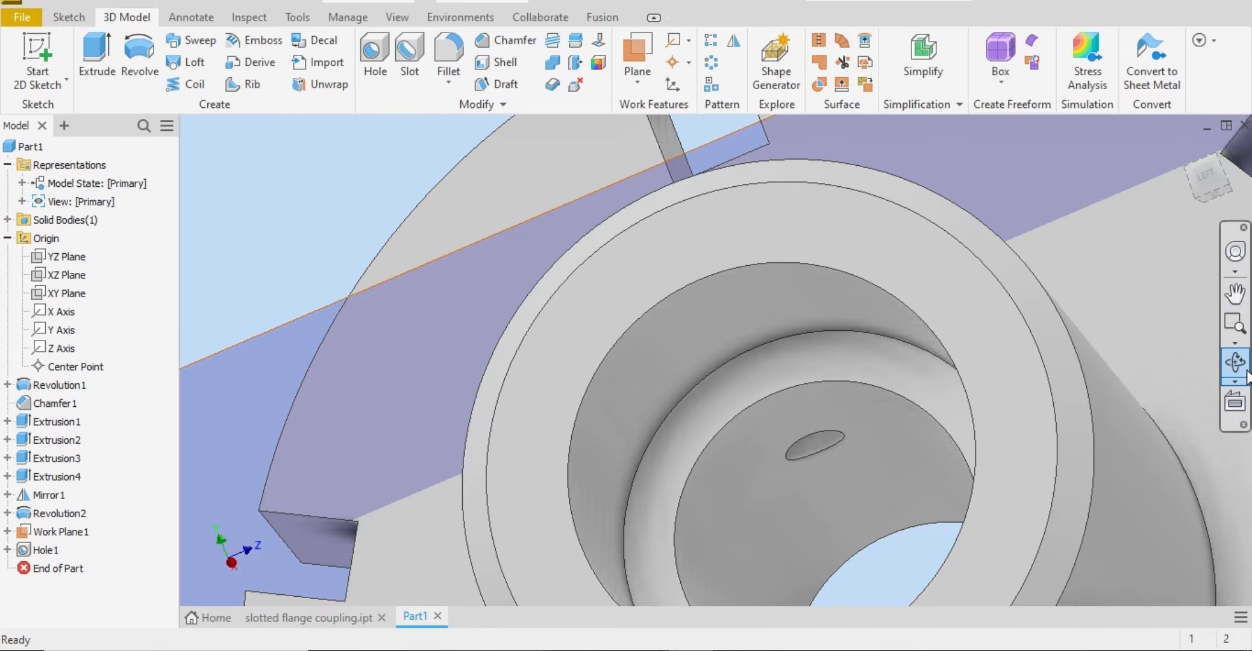
Step: Inspect the radial hole from inside the bore, above the hub and the isometric view
click(1238, 364)
drag(838, 338, 868, 442)
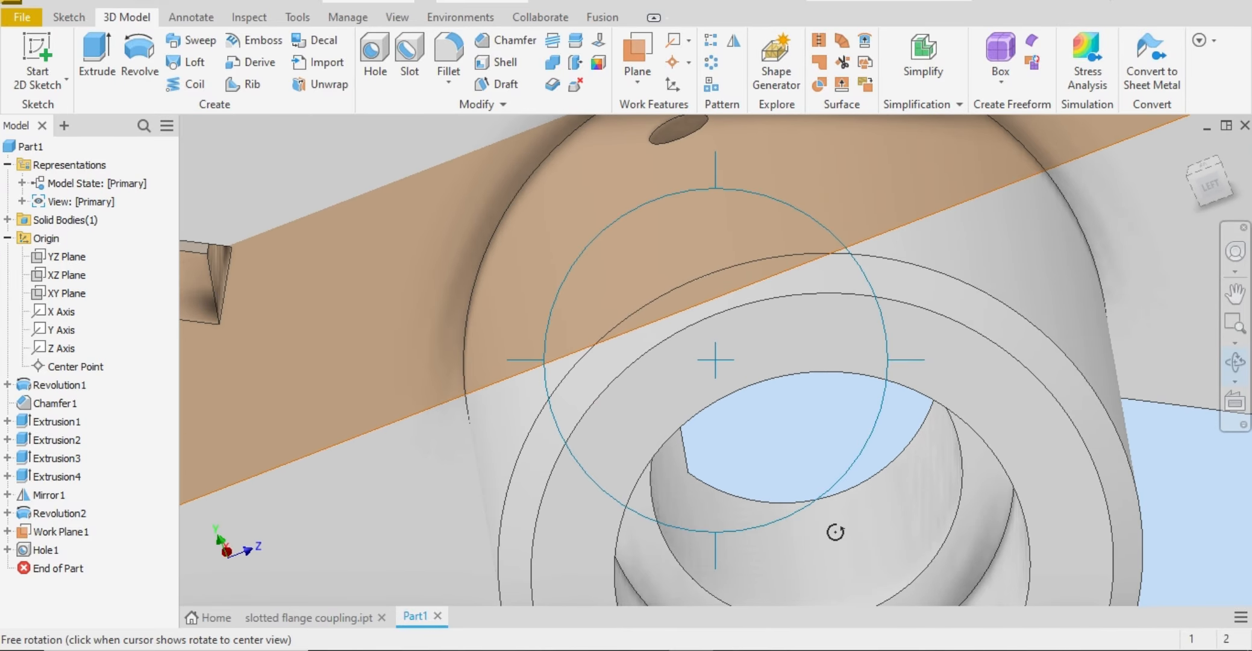
mouse_move(785, 469)
mouse_down()
mouse_move(665, 394)
mouse_move(758, 377)
mouse_move(800, 480)
mouse_up()
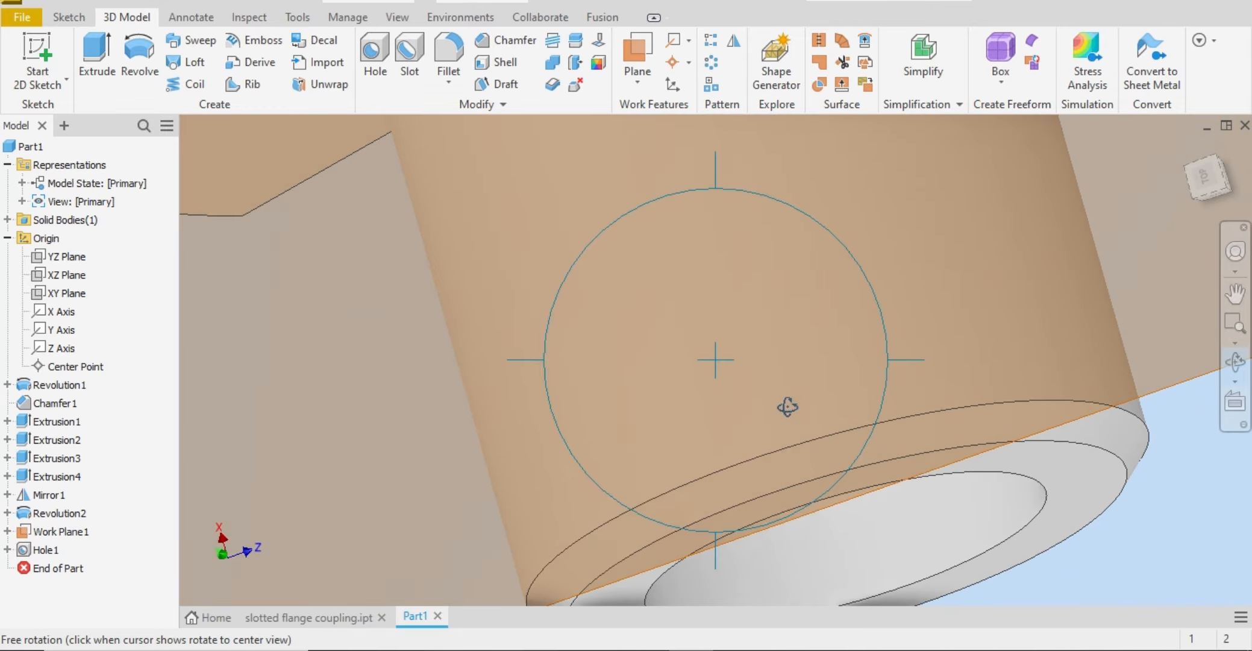
right_click(713, 247)
click(781, 243)
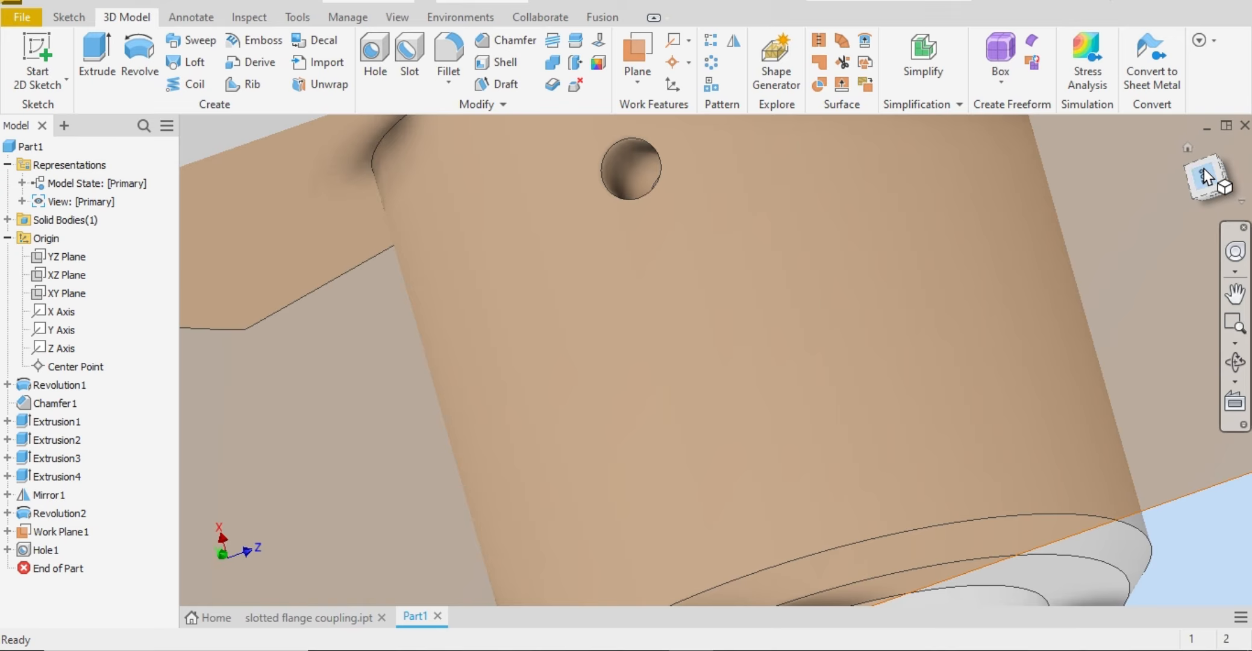
click(1206, 176)
click(1210, 200)
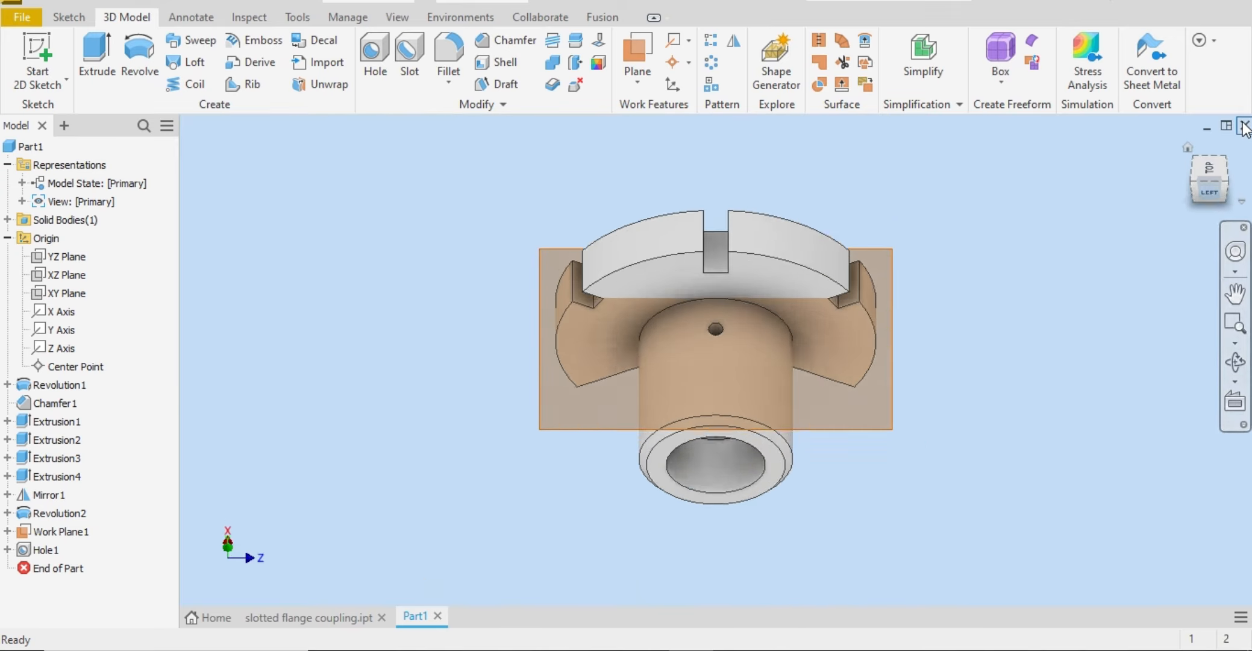
click(1225, 175)
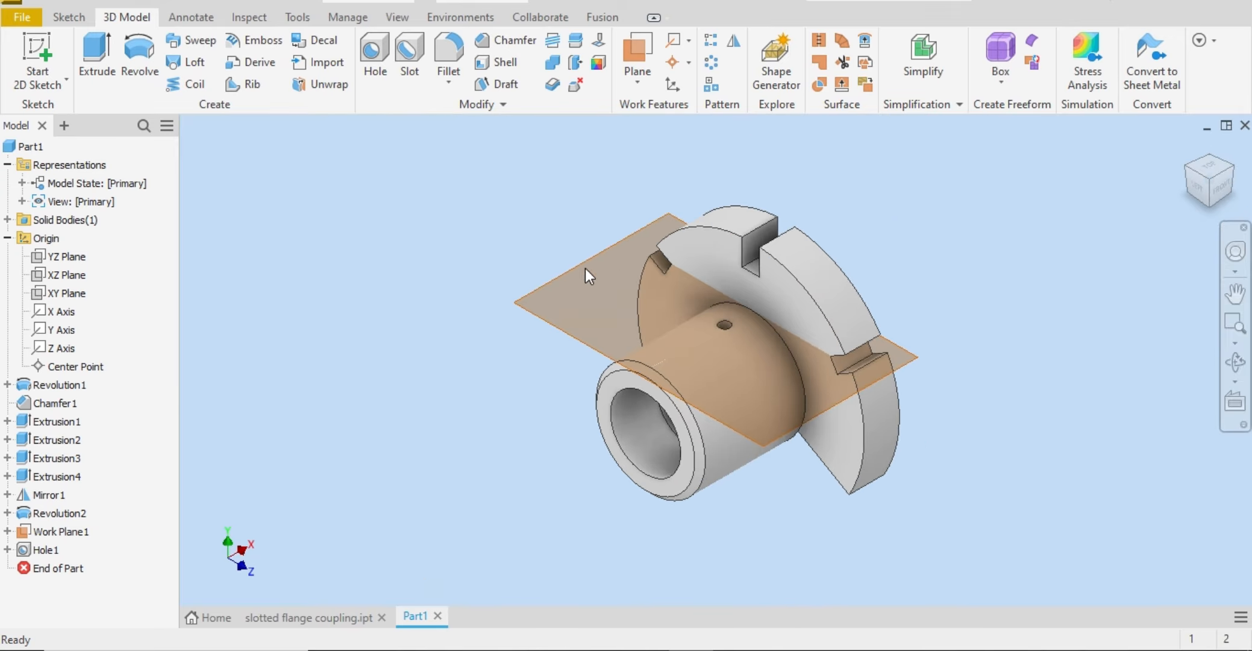
Step: Hide the tangent work plane, and apply the Galvanized appearance to the whole part
right_click(578, 271)
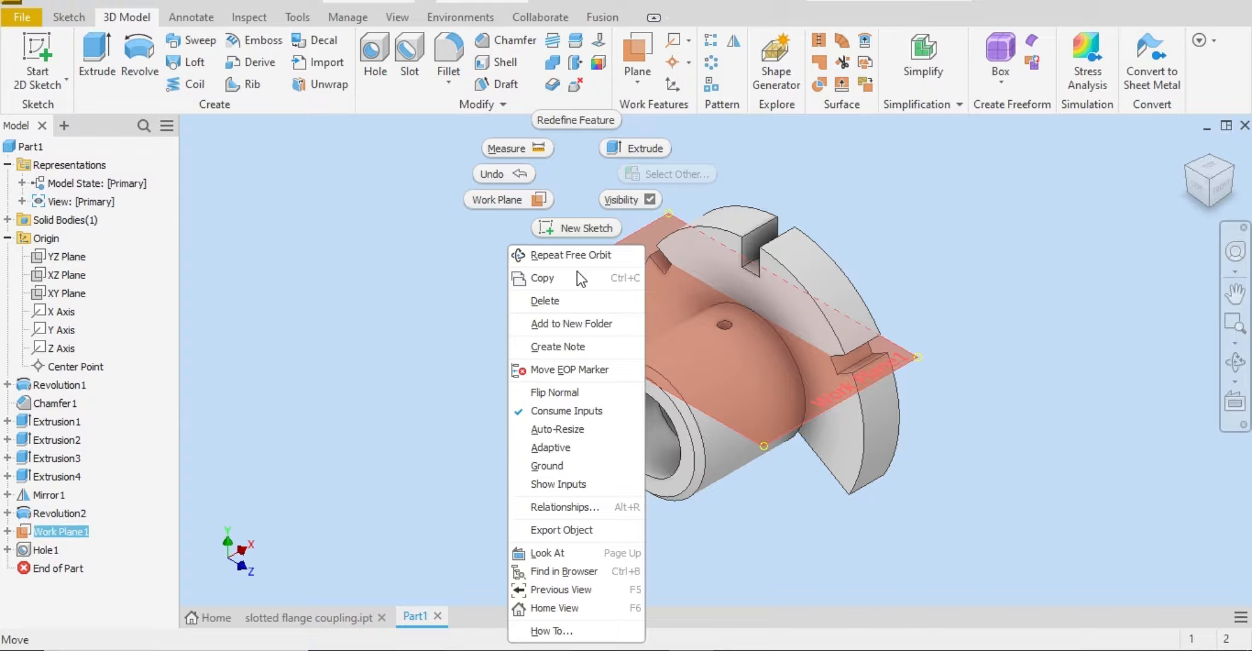
click(623, 197)
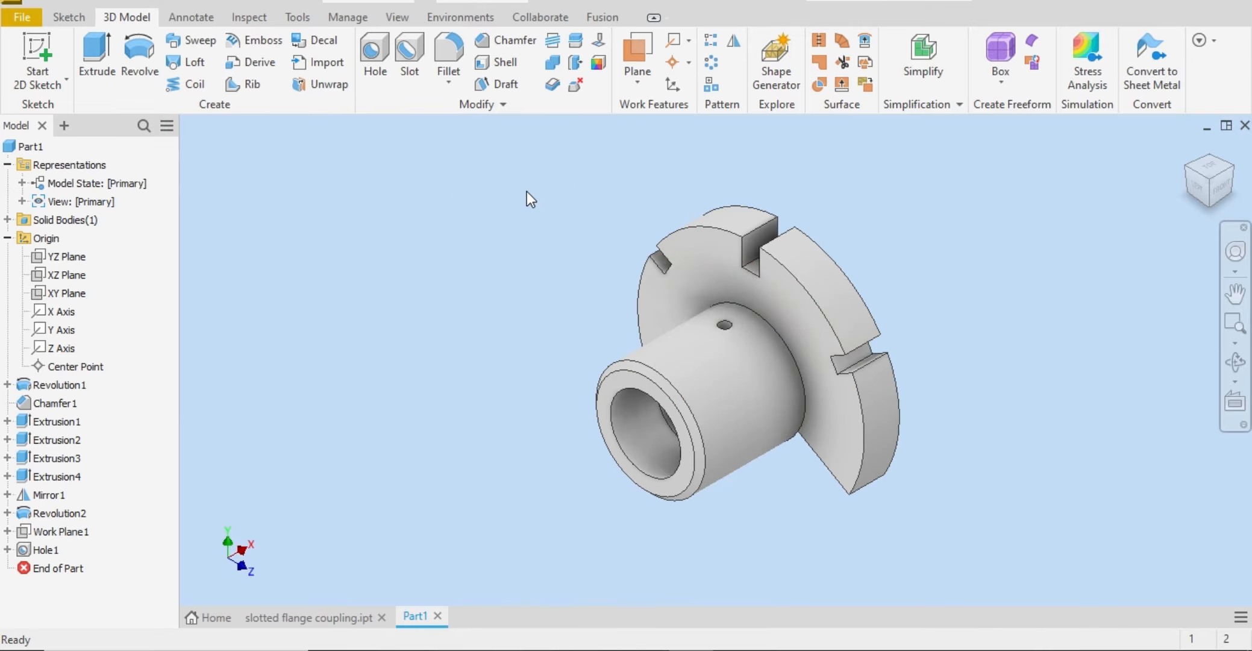
drag(449, 176, 1106, 551)
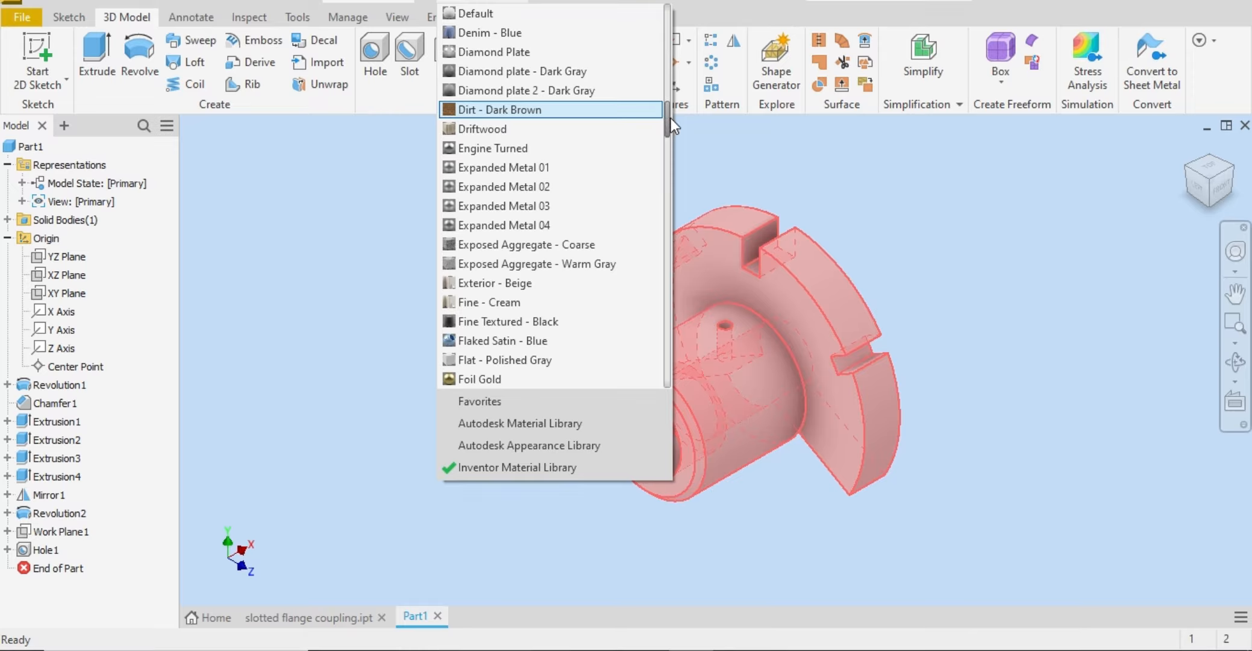
drag(669, 116, 671, 142)
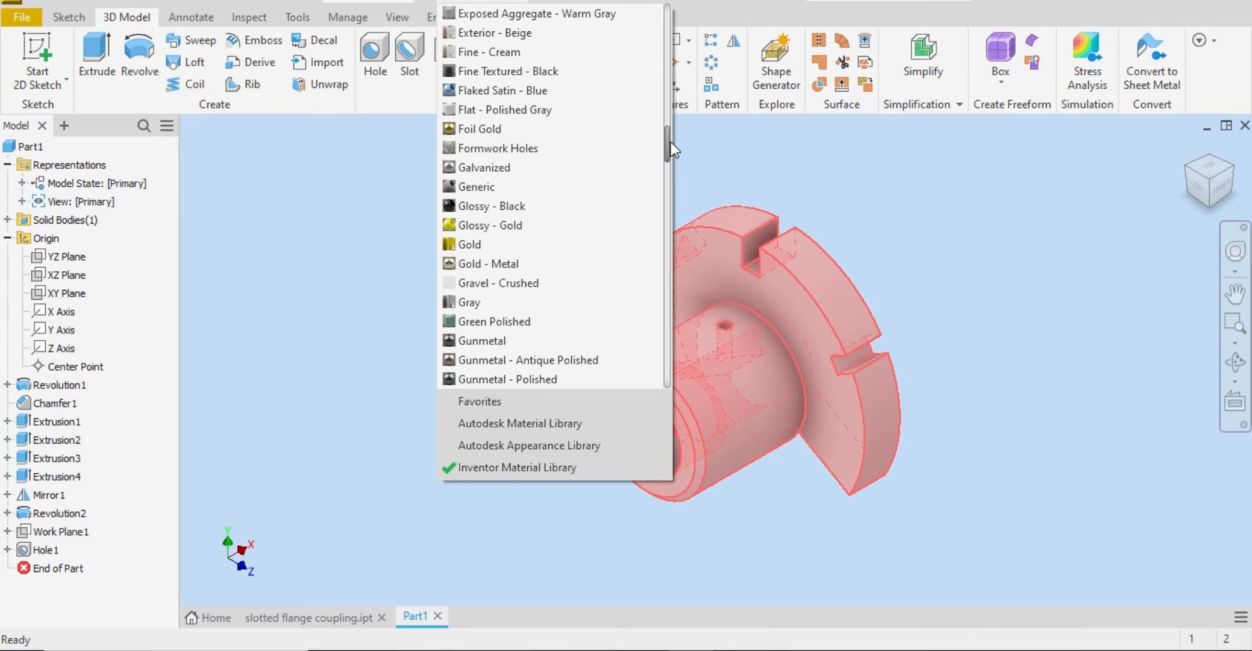
click(554, 166)
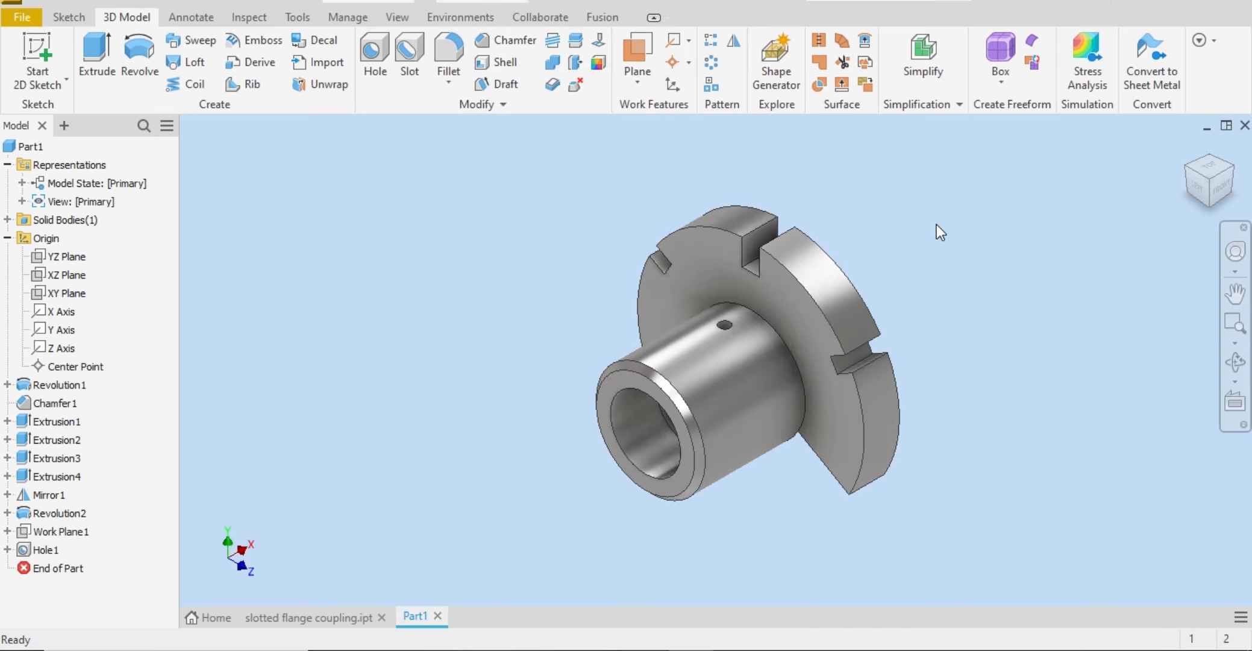
click(1187, 166)
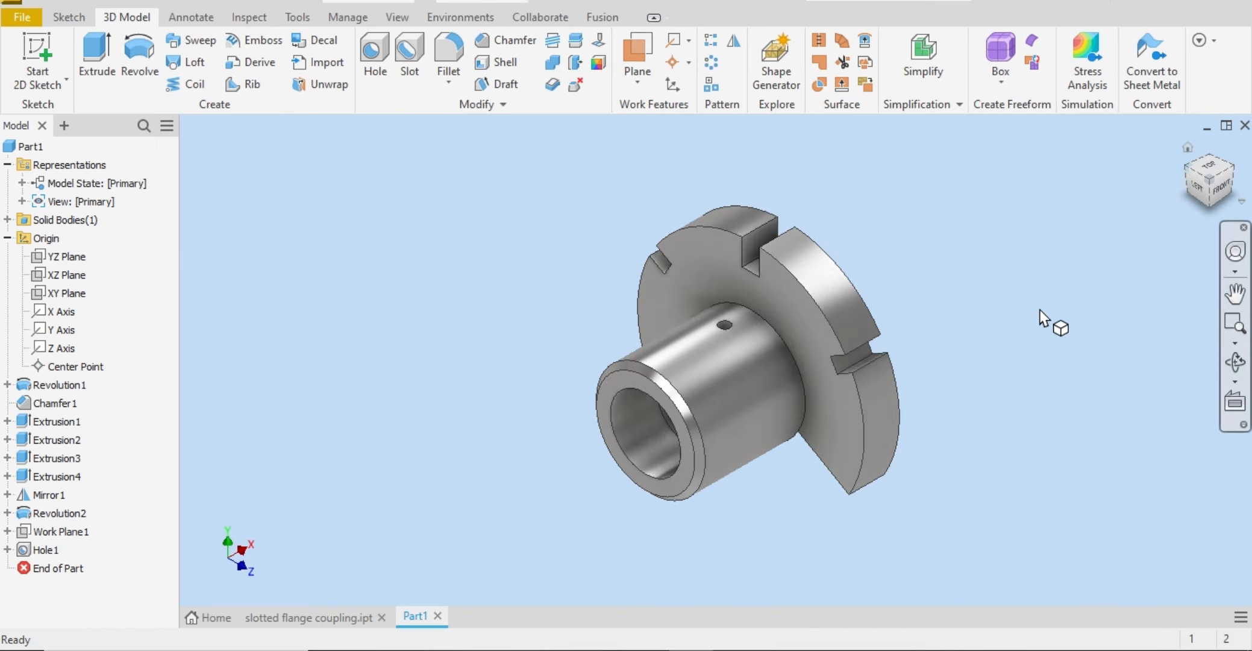
click(1232, 167)
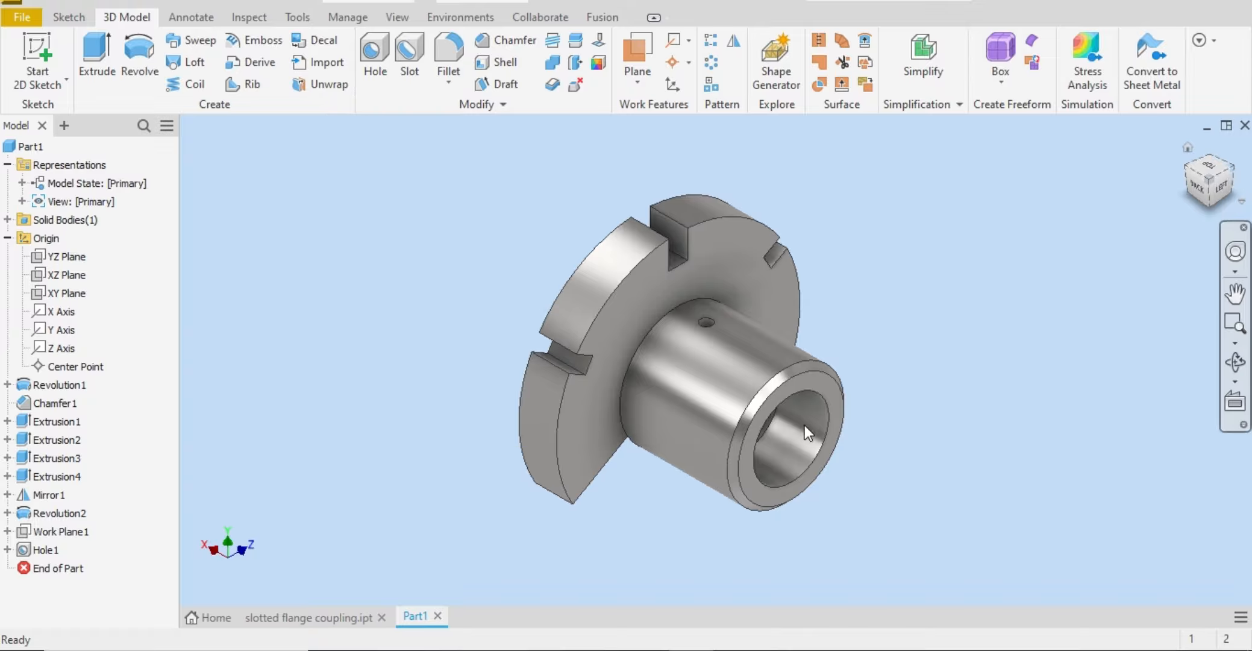